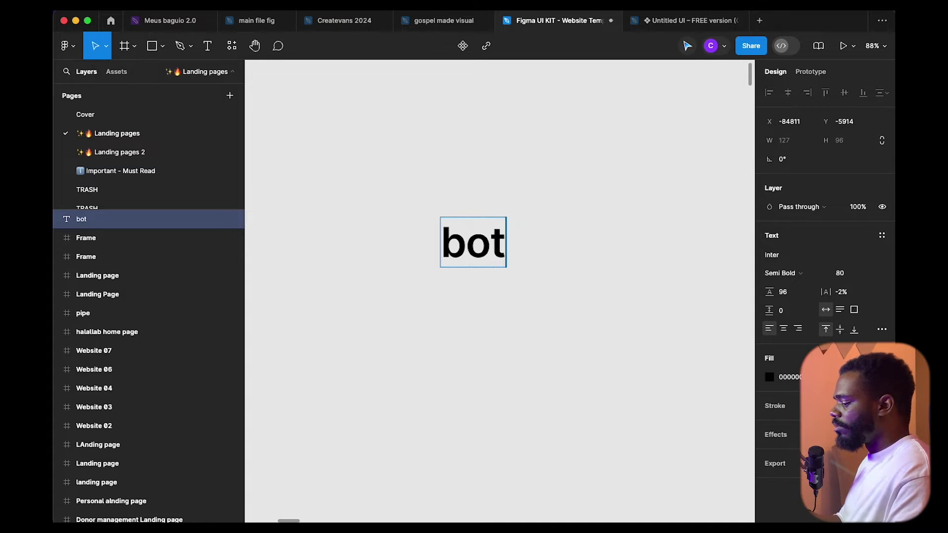
- Finish the canvas text as "botão" and set its font size to 32
key(Escape)
drag(607, 324, 623, 356)
click(845, 275)
text(32)
click(561, 340)
scroll(470, 289, up, 4)
drag(451, 307, 458, 366)
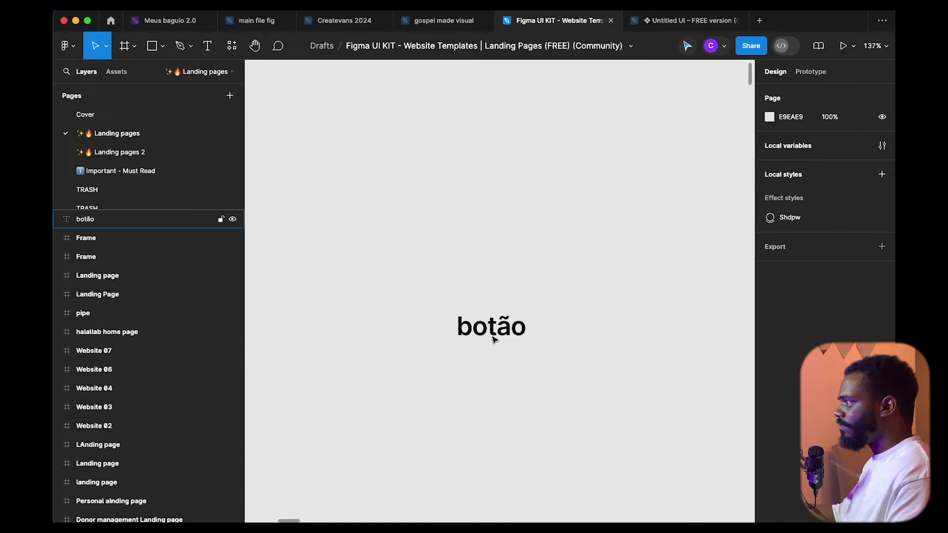
- Set the line height of the "botão" text to 100%
click(494, 340)
double_click(515, 366)
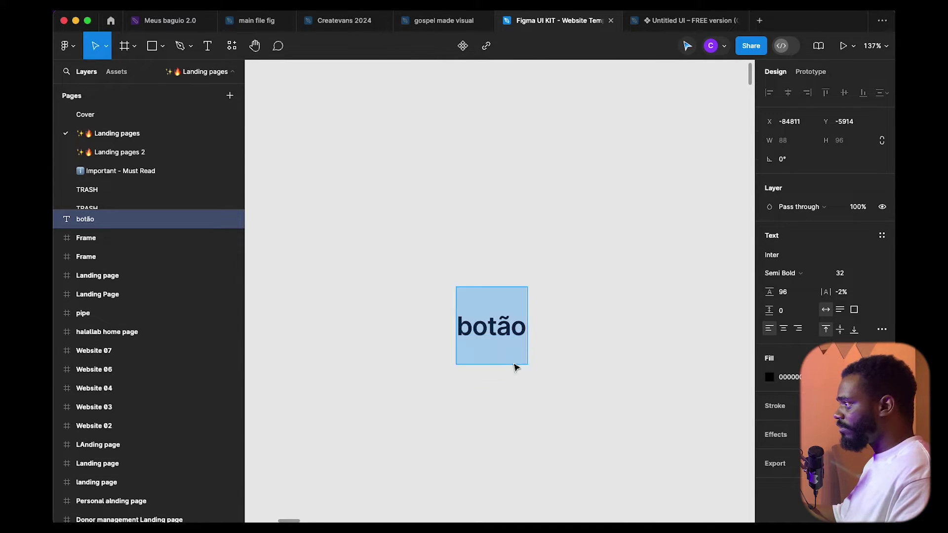
key(Escape)
click(798, 294)
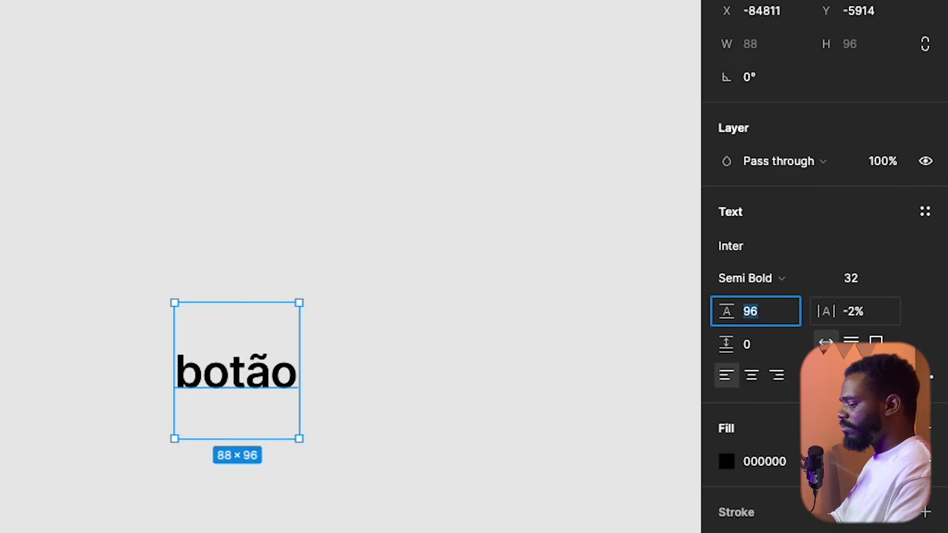
text(100)
key(Return)
click(523, 325)
click(499, 309)
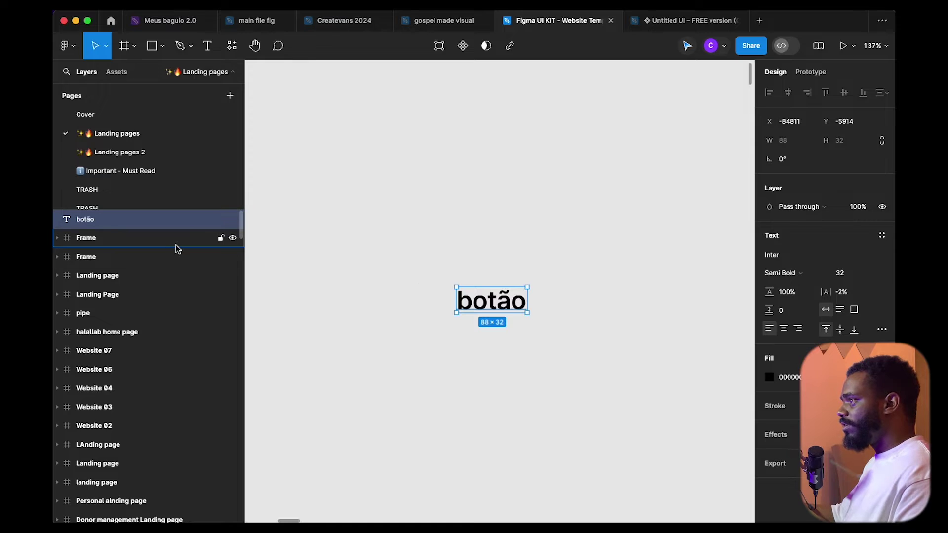
- Wrap the "botão" text in an auto layout frame
click(571, 280)
drag(422, 240, 588, 387)
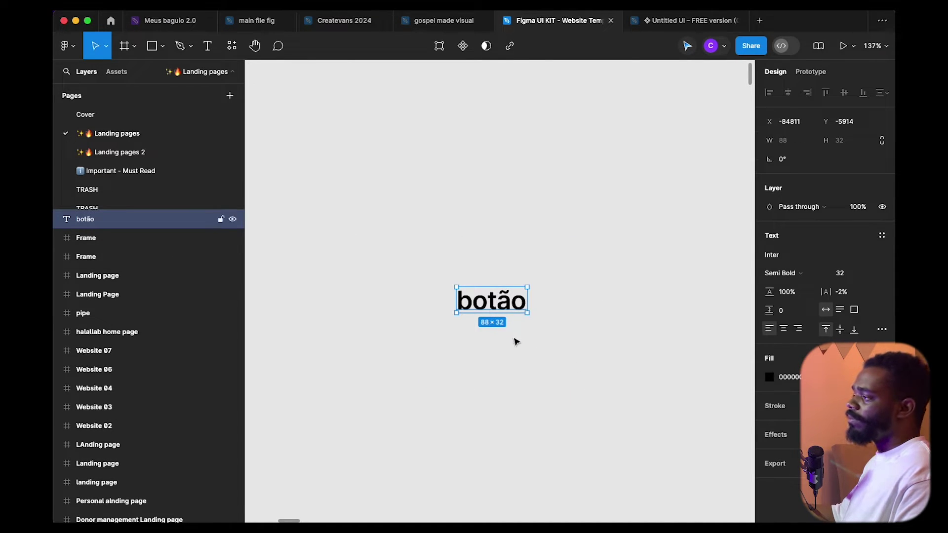
drag(528, 313, 561, 311)
double_click(560, 310)
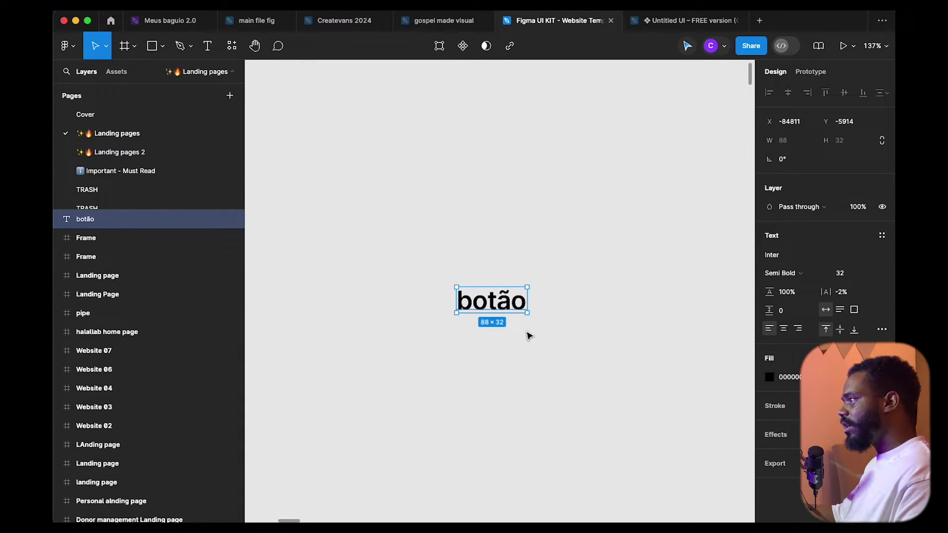
key(shift+a)
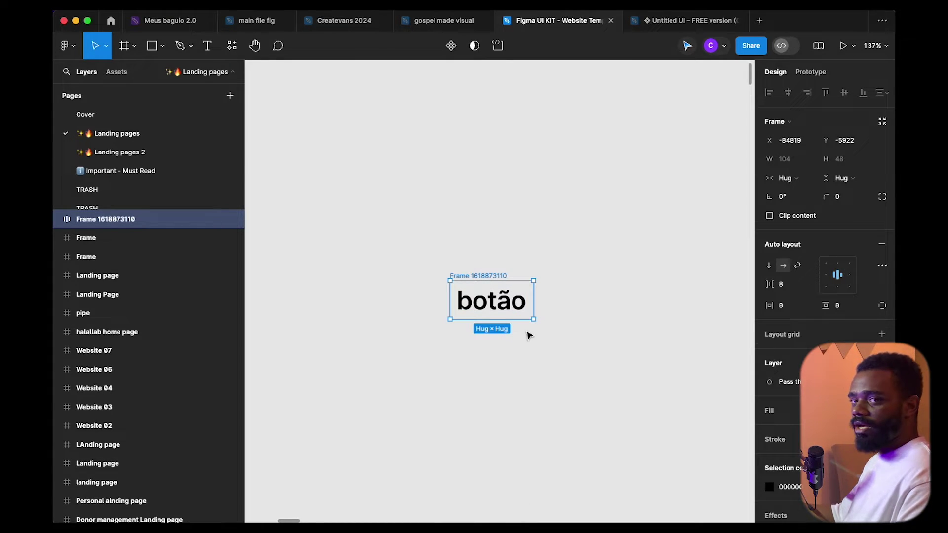
- Rename the new auto layout frame "botão primário"
double_click(496, 274)
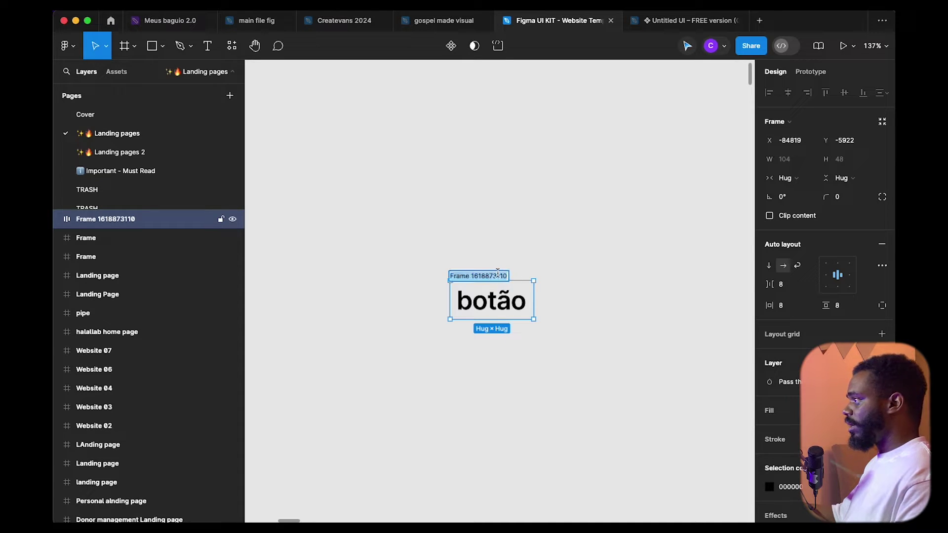
text(bott)
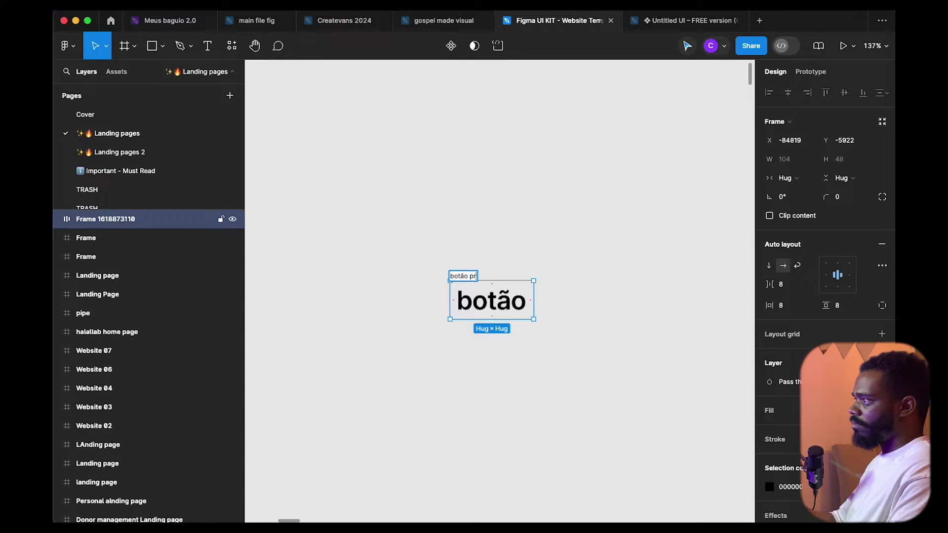
text(o primário)
key(Return)
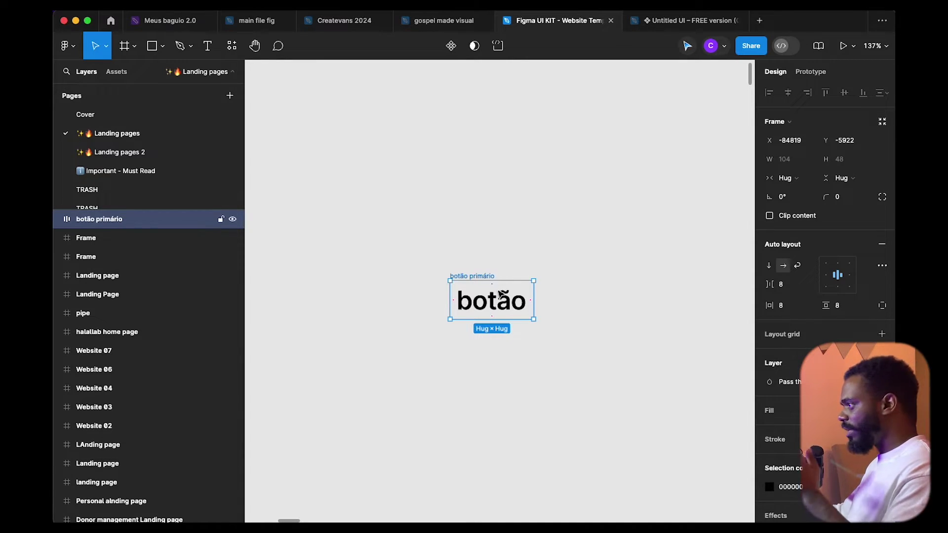
click(529, 343)
scroll(505, 306, up, 2)
click(505, 306)
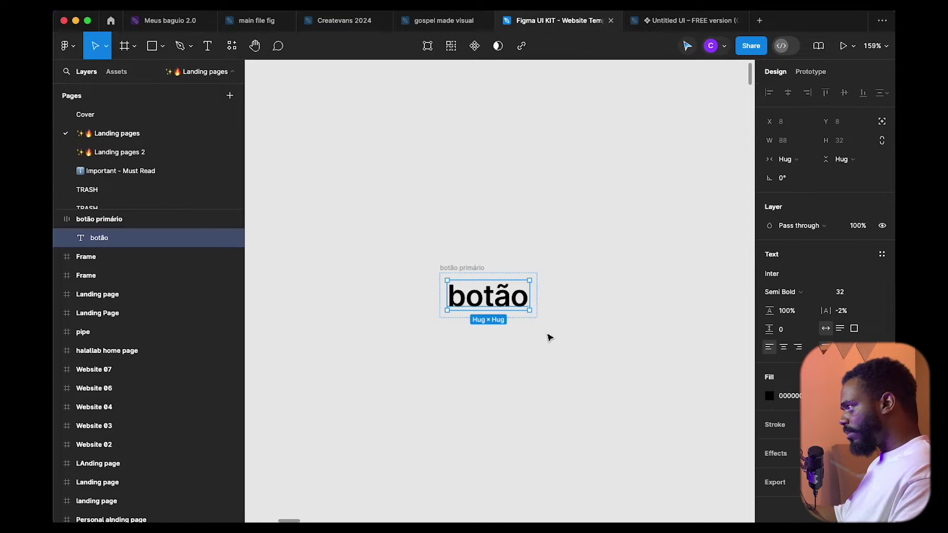
click(470, 270)
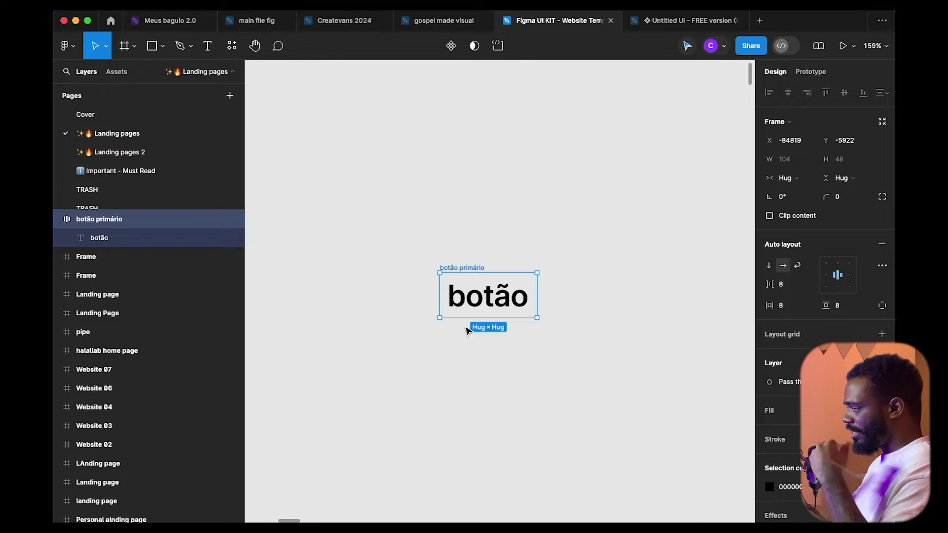
click(544, 313)
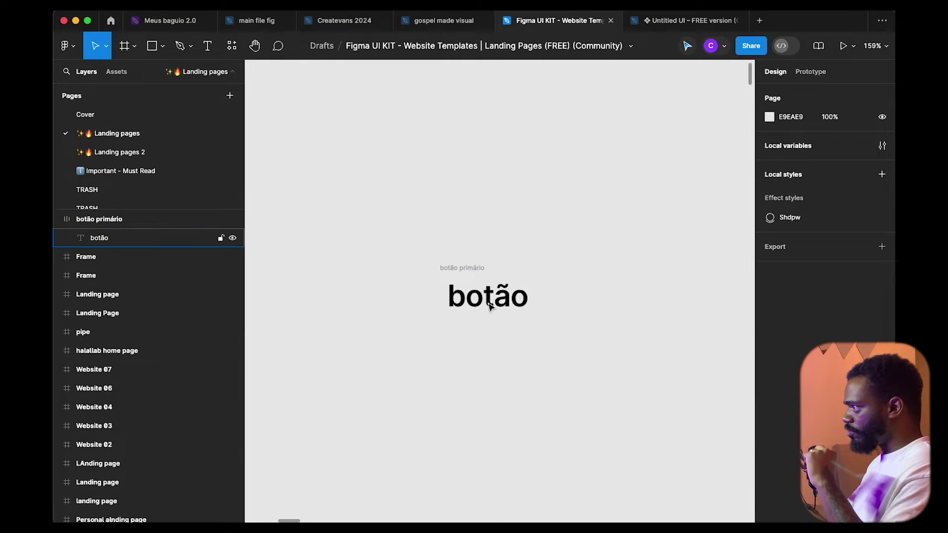
click(485, 278)
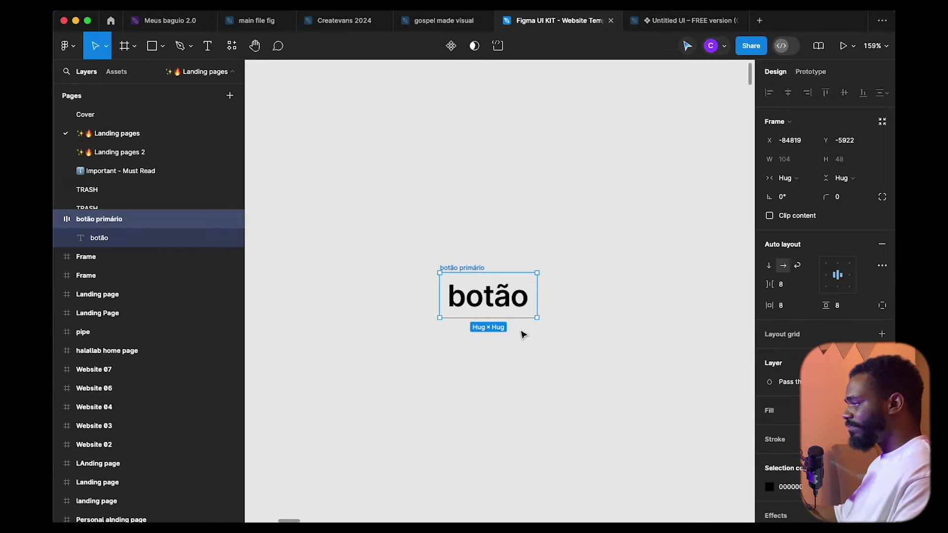
- Duplicate the "botão primário" frame below the original and ungroup the copy to leave only its text
scroll(519, 327, down, 2)
scroll(518, 327, right, 1)
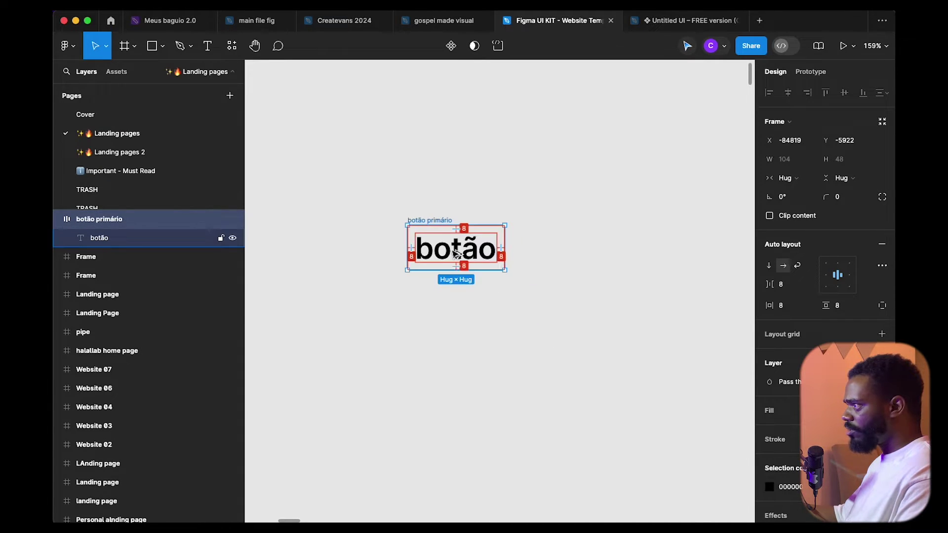
drag(420, 216, 456, 330)
key(super+shift+g)
click(545, 316)
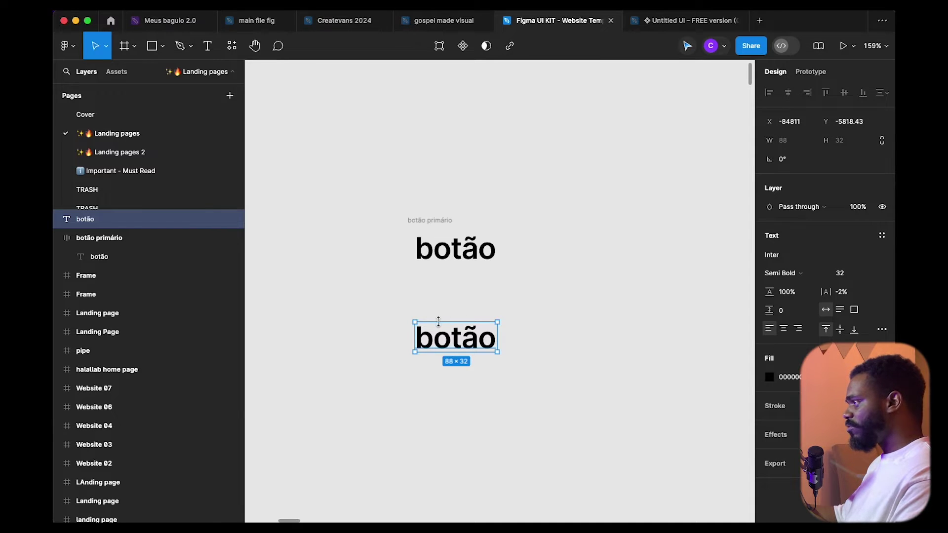
- Wrap the copied text in a plain frame without auto layout and rename that frame "botão primário"
click(463, 331)
right_click(465, 333)
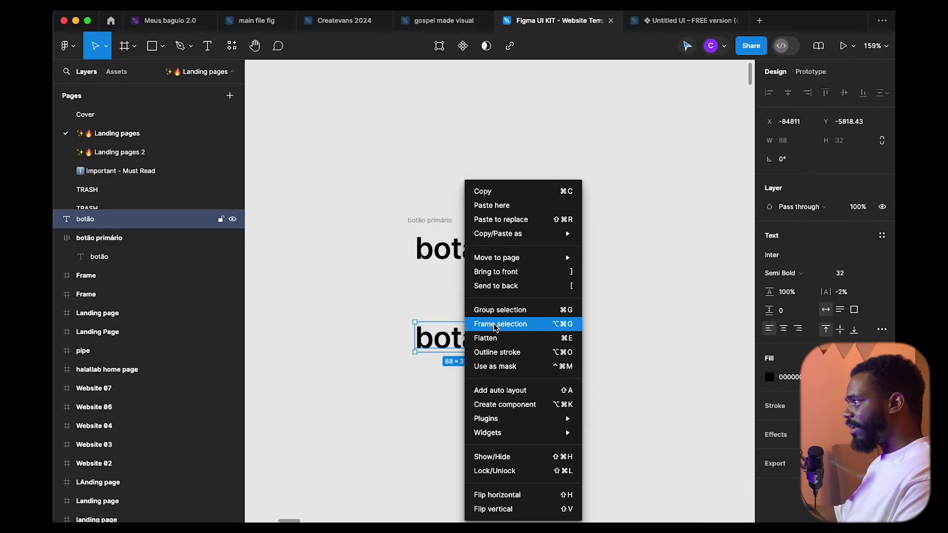
click(516, 328)
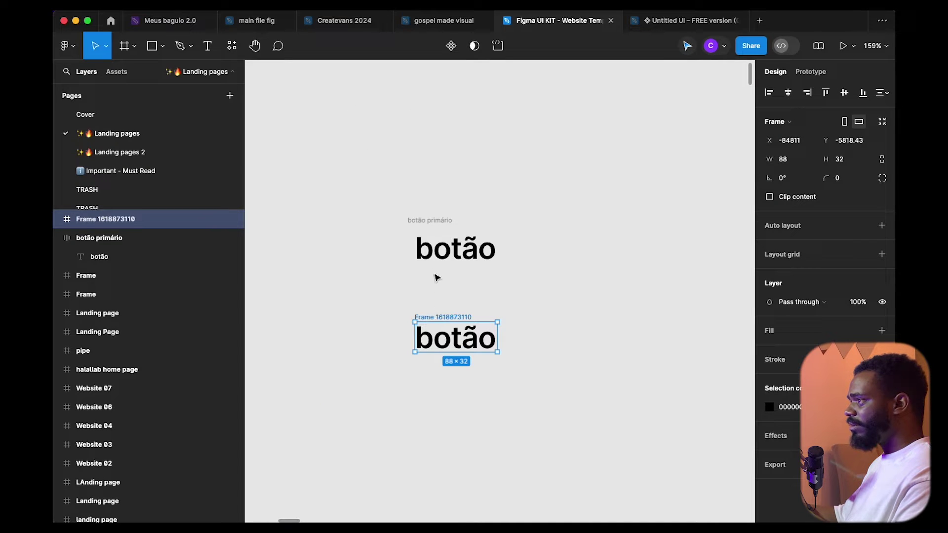
click(430, 226)
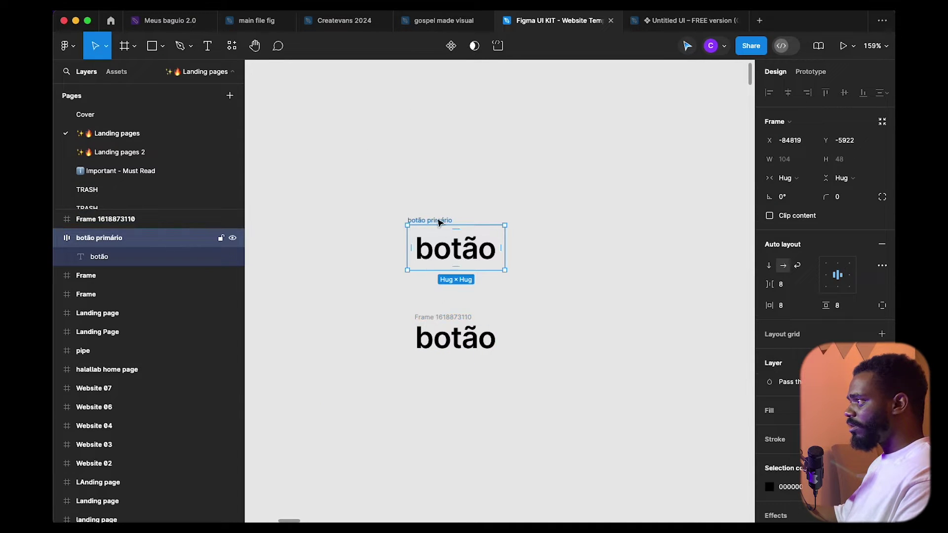
click(443, 316)
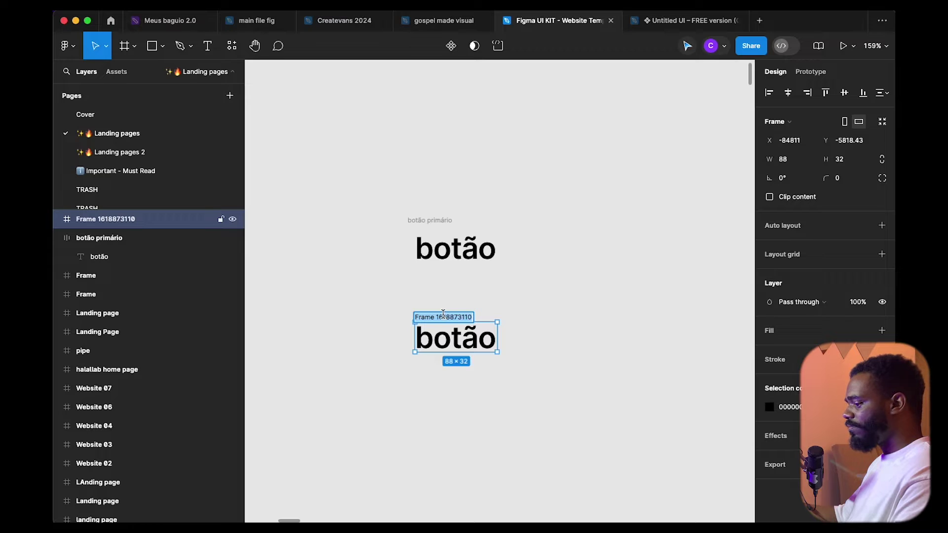
text(botão primário)
click(529, 301)
click(443, 319)
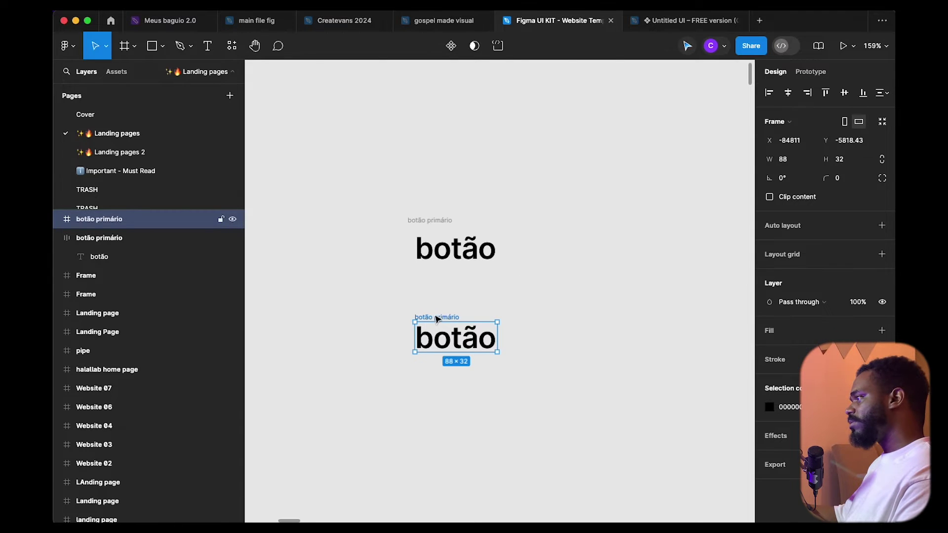
- Compare the auto layout frame with the plain frame below it, and delete the plain one
click(439, 223)
click(450, 321)
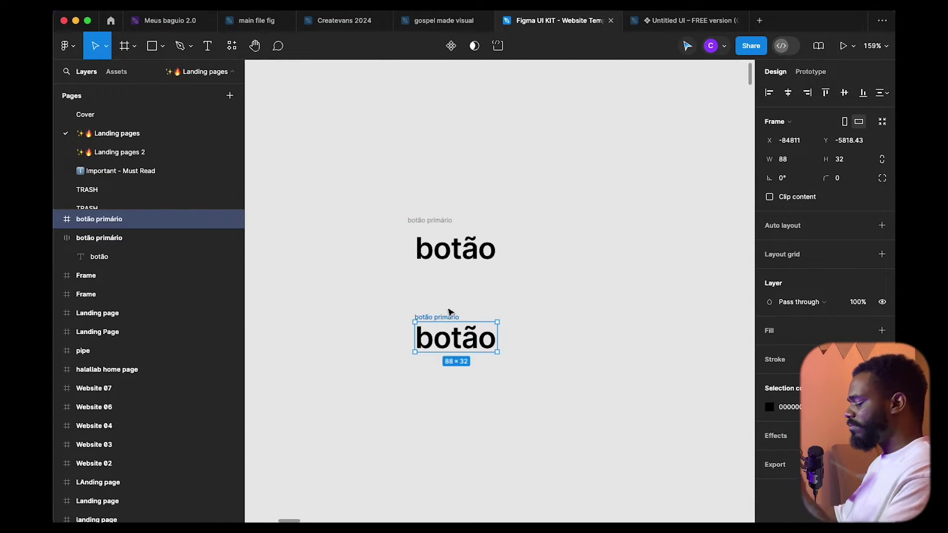
key(Delete)
- Add a fill to the "botão primário" frame and set it to the green document color A3DC2F
click(440, 226)
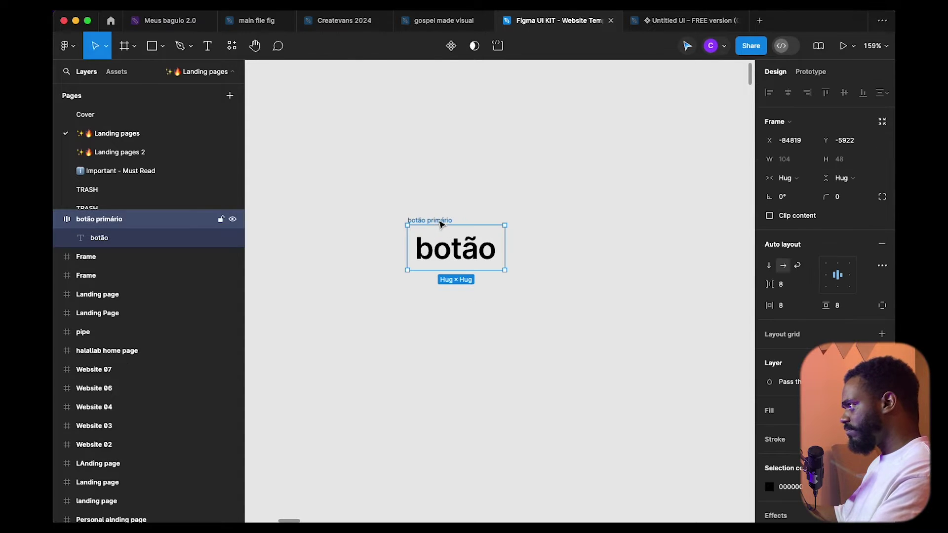
scroll(770, 405, down, 1)
click(770, 400)
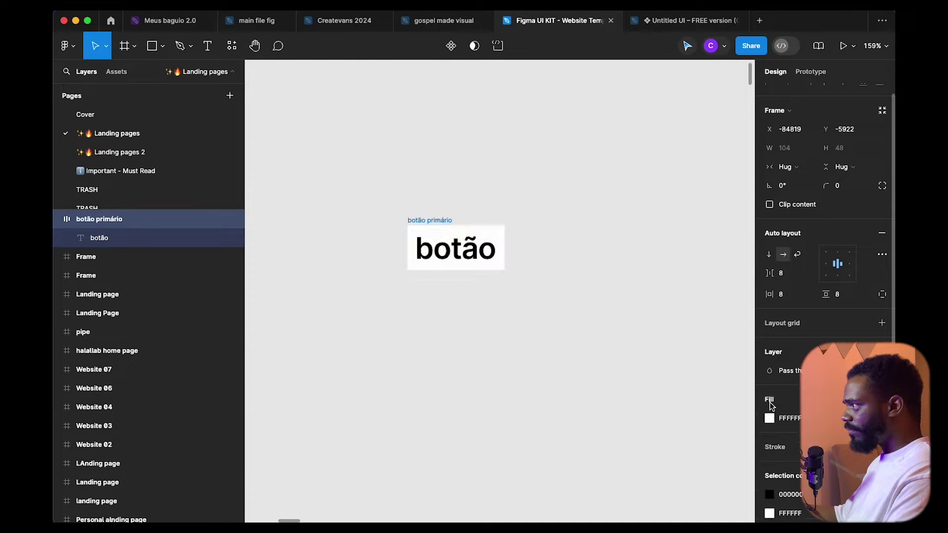
click(769, 419)
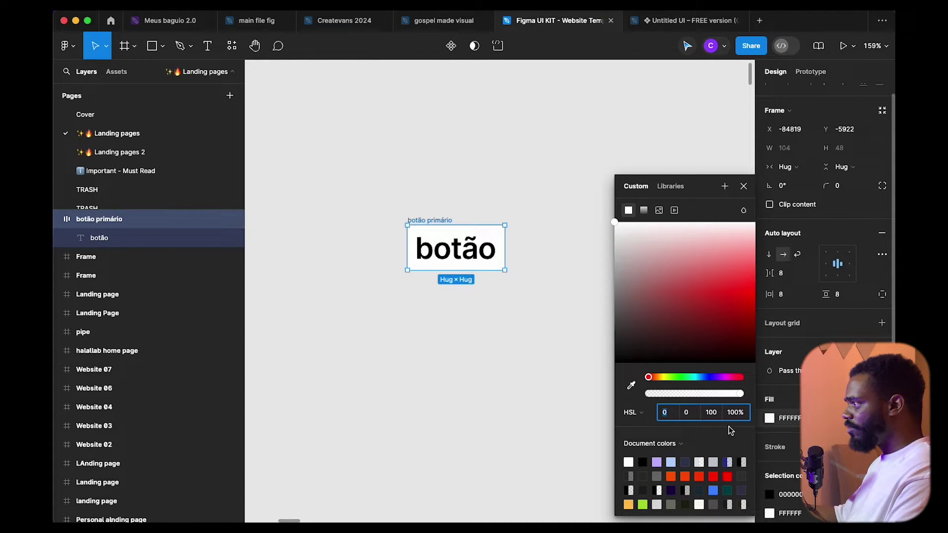
click(643, 504)
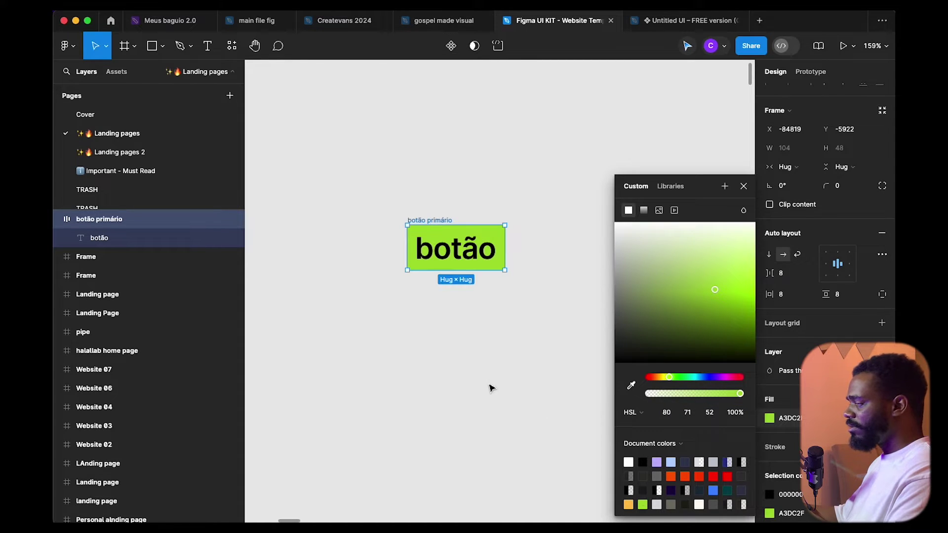
click(491, 389)
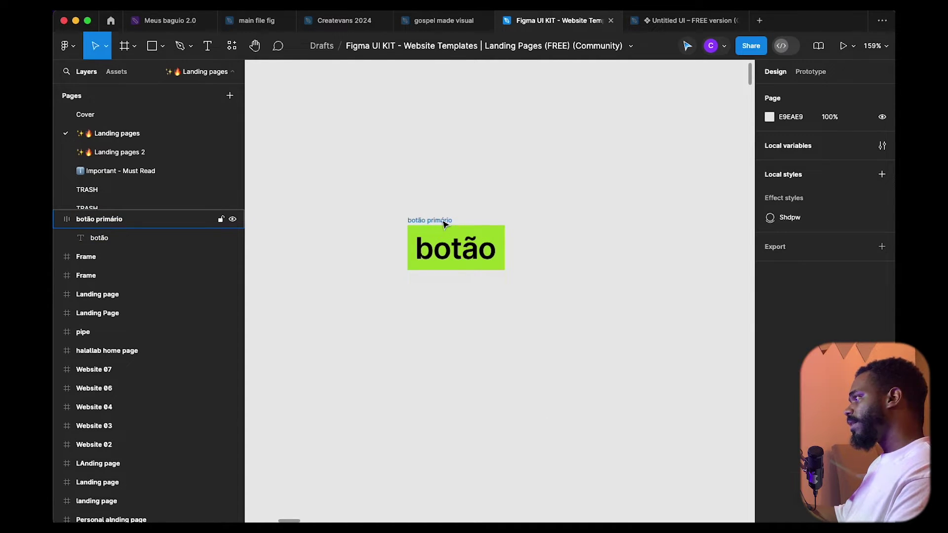
- Test the button's automatic resizing by replacing its text with "sdfdfsdfsdfsd", and undo the text change
click(445, 224)
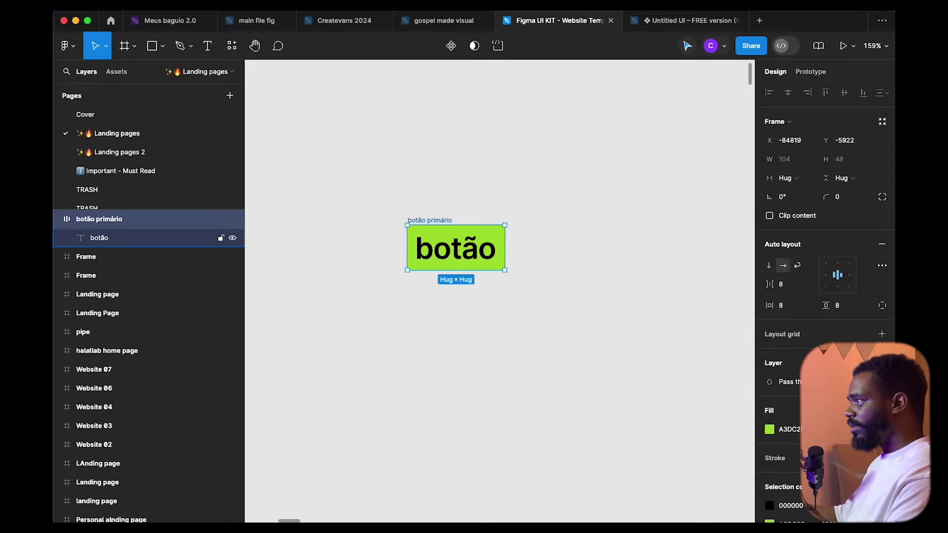
double_click(489, 252)
text(sdfdfsdfsdfsd)
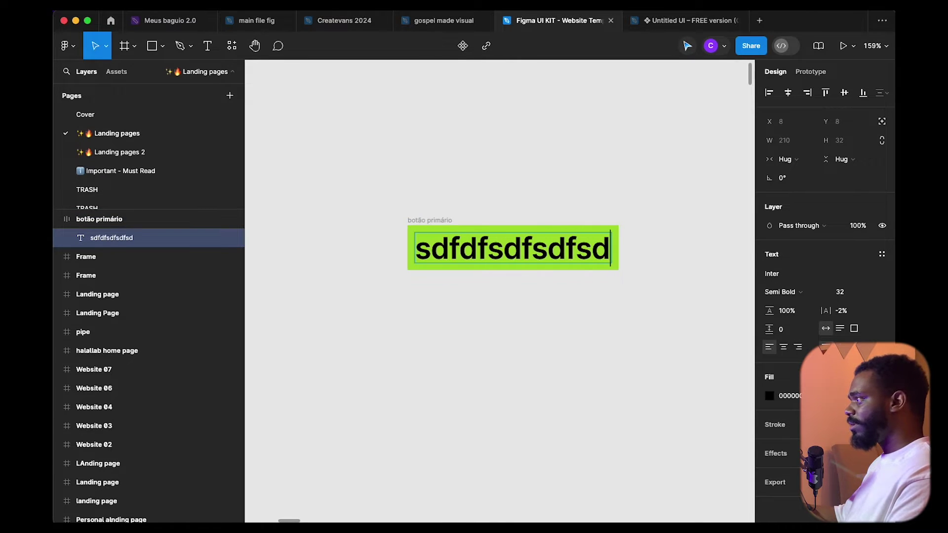
key(super+z)
click(535, 296)
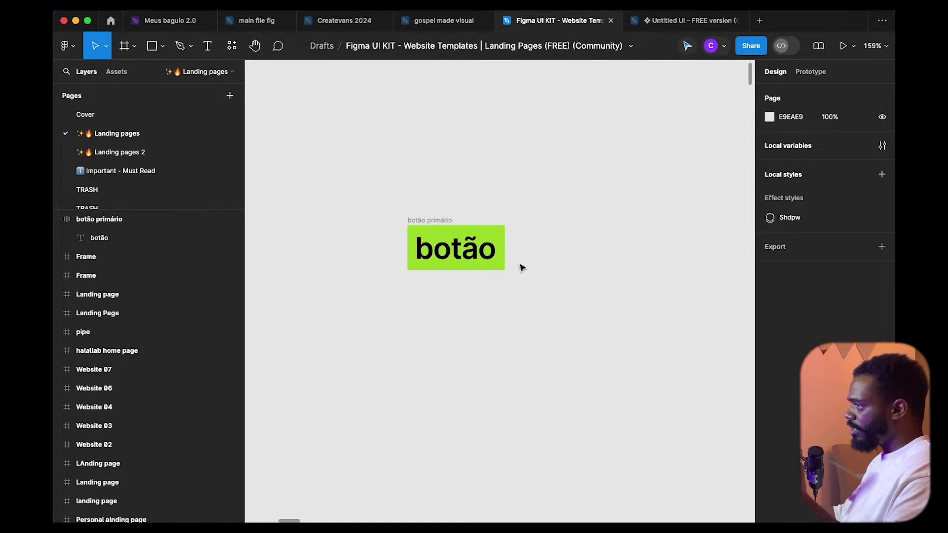
- Examine the horizontal sizing of the "botão primário" frame and the text layer nested inside it
click(450, 223)
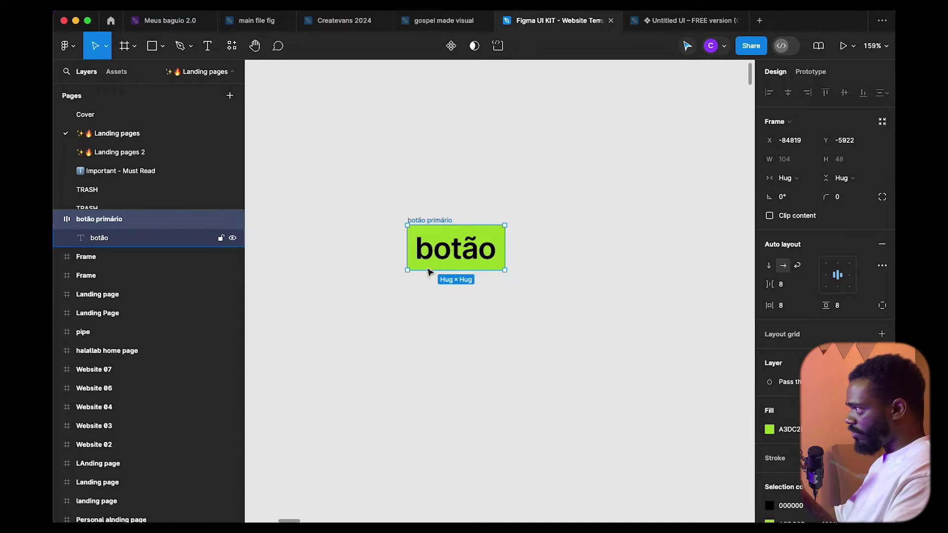
click(788, 179)
click(798, 179)
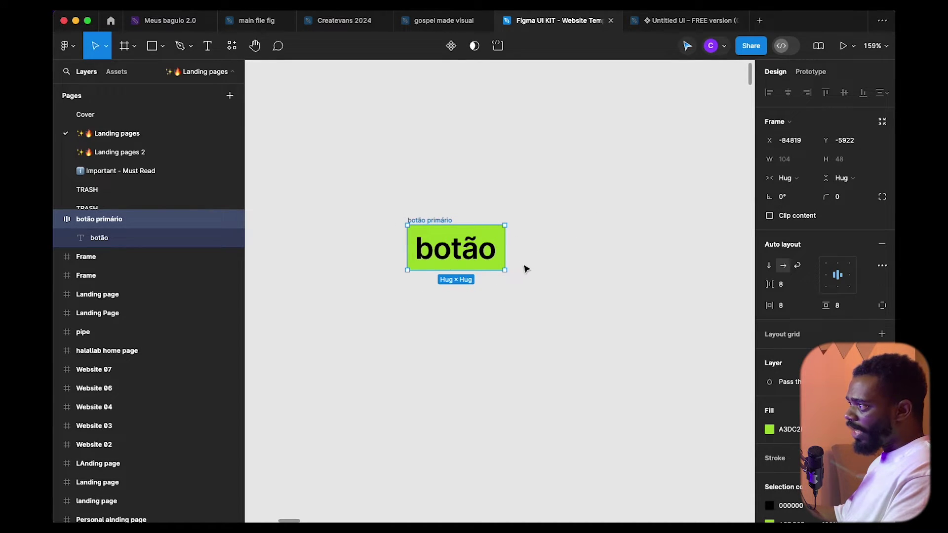
click(469, 247)
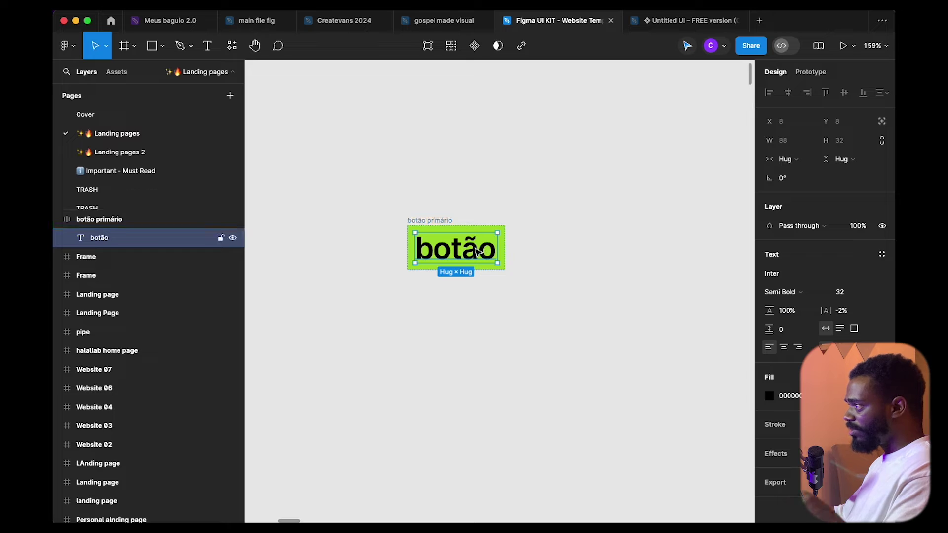
click(535, 260)
click(429, 250)
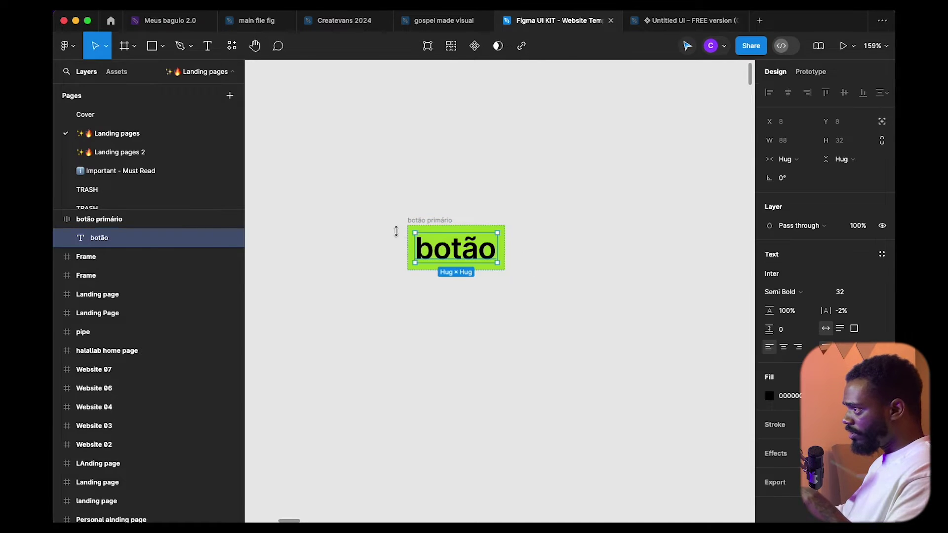
click(143, 223)
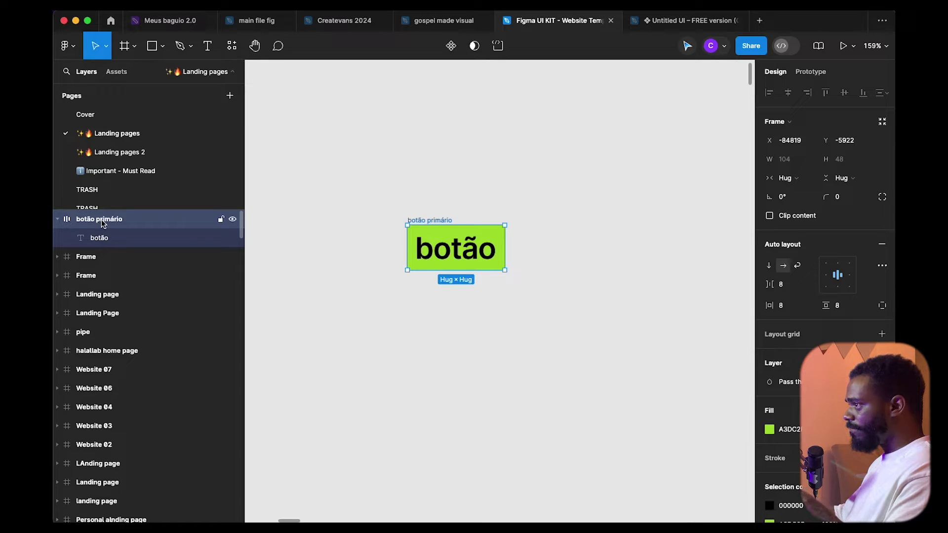
- Set the horizontal sizing of the "botão primário" frame to fixed width
click(58, 221)
click(58, 220)
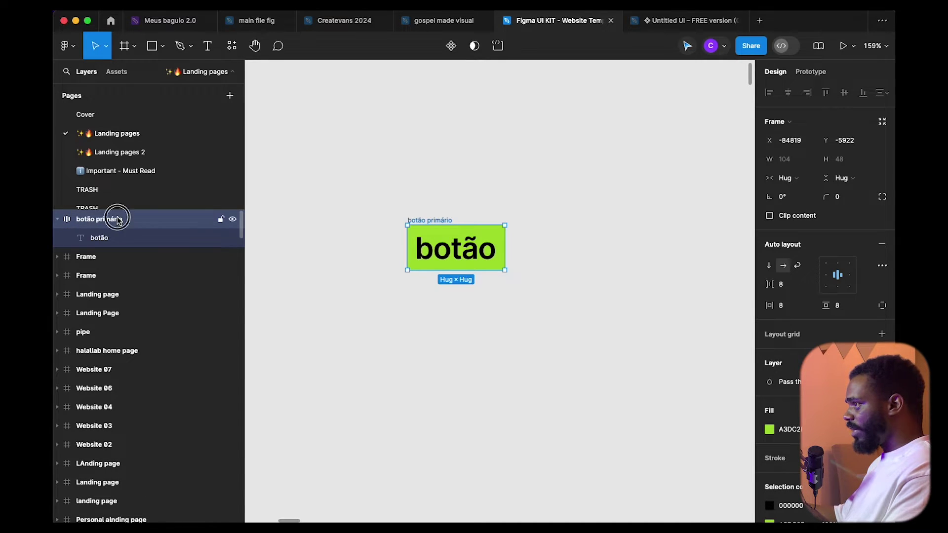
click(99, 238)
click(538, 281)
click(441, 234)
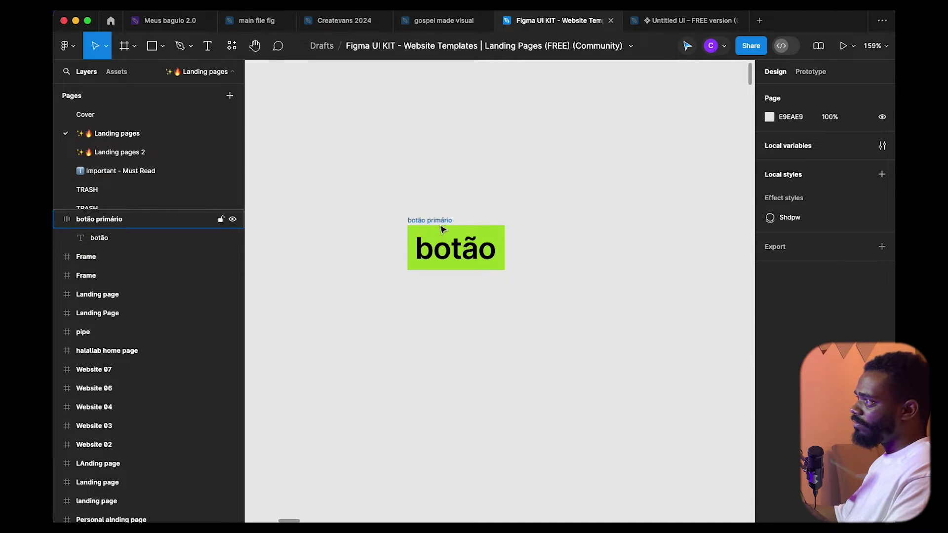
click(785, 178)
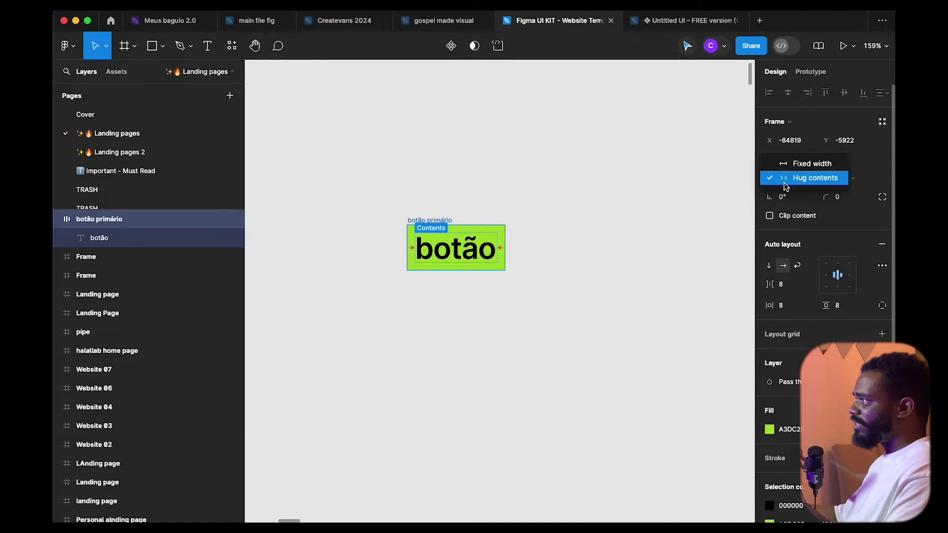
click(805, 161)
click(554, 319)
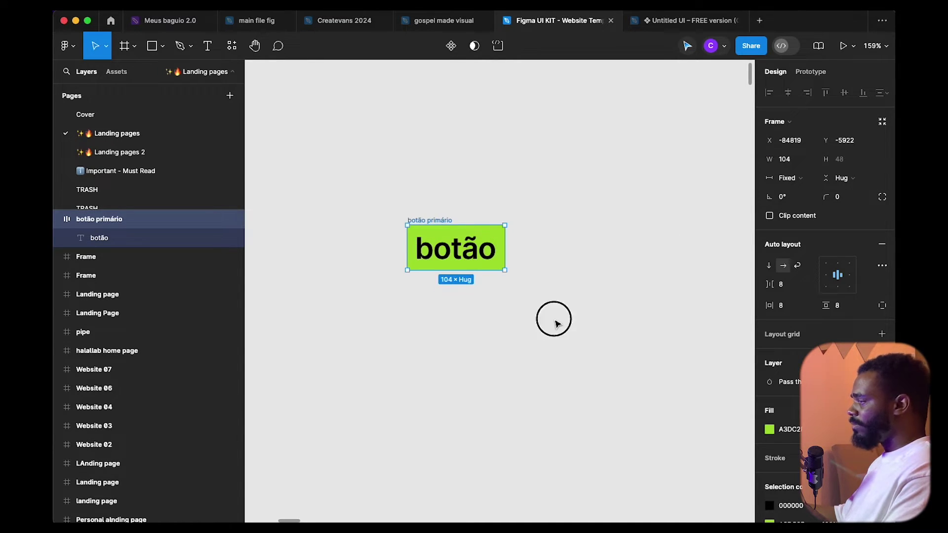
- Test the fixed-width button by replacing its text with "dfgdfgfgdfgdfg", and undo the text change
double_click(463, 254)
text(dfgdfgfgdfgdfg)
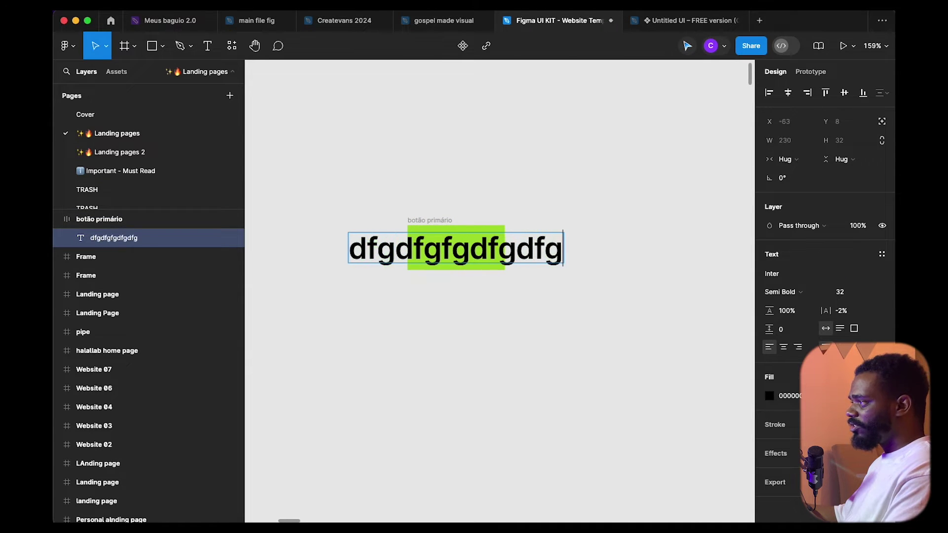
key(Escape)
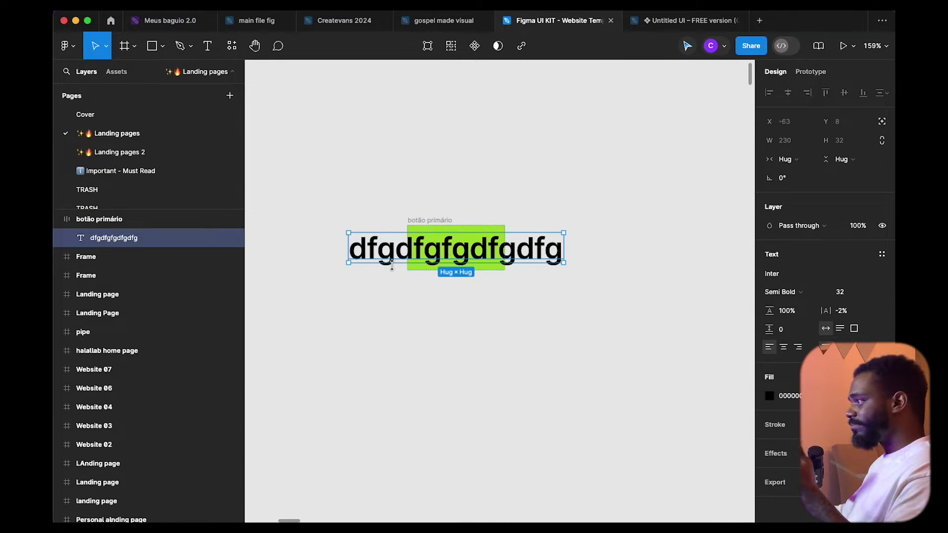
key(super+z)
key(super+z)
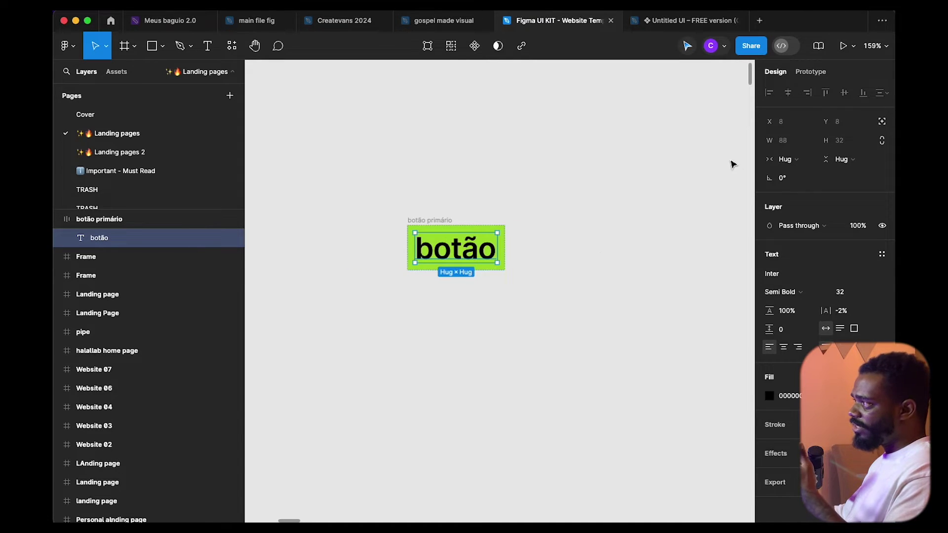
- Examine the horizontal sizing options of the "botão" text layer inside the button
click(787, 160)
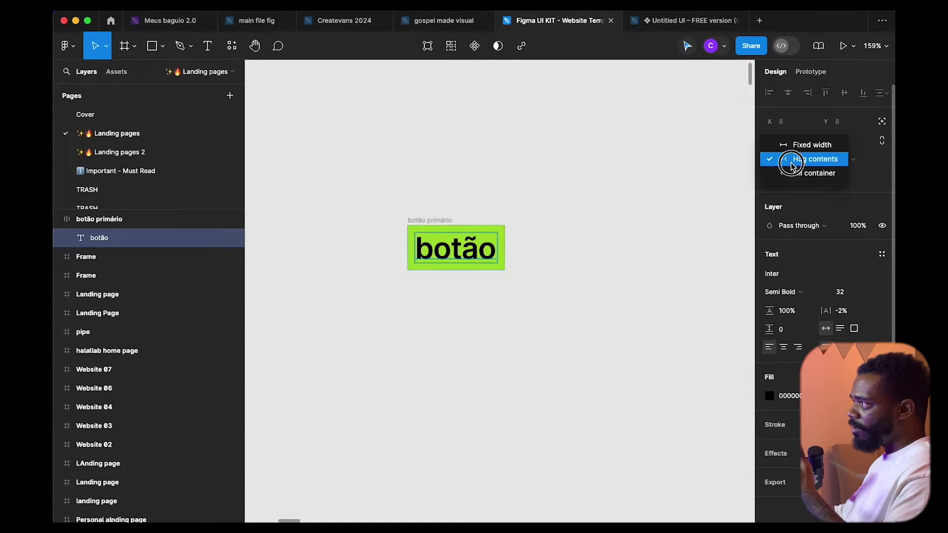
click(635, 209)
click(520, 266)
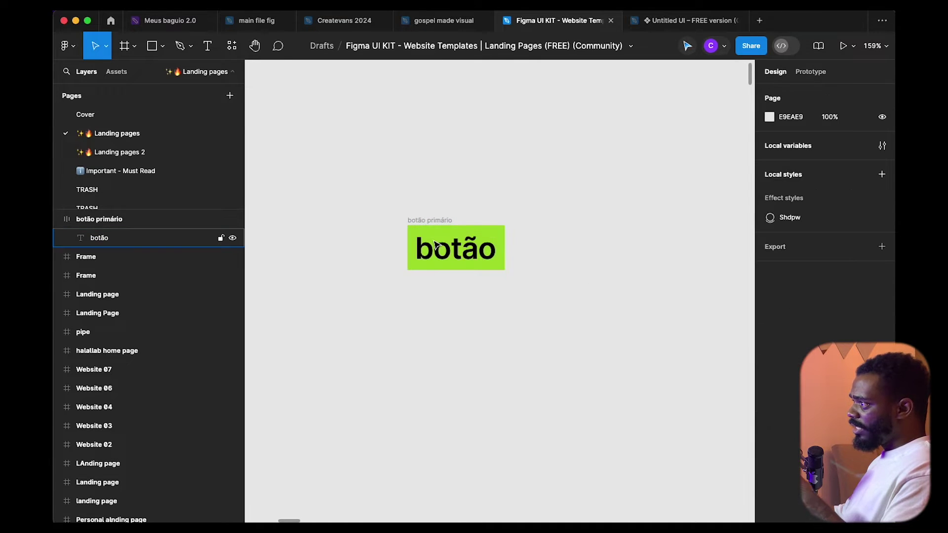
click(469, 251)
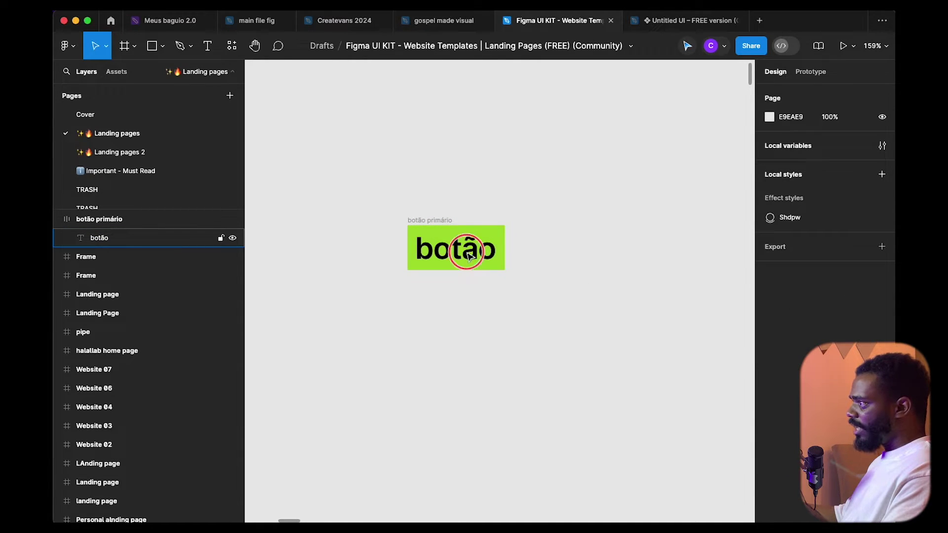
double_click(481, 251)
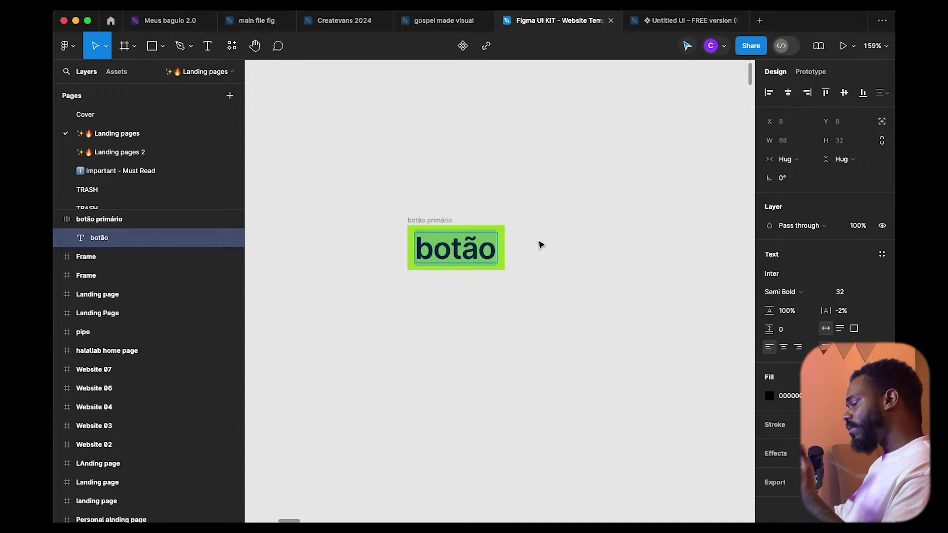
key(Escape)
click(664, 400)
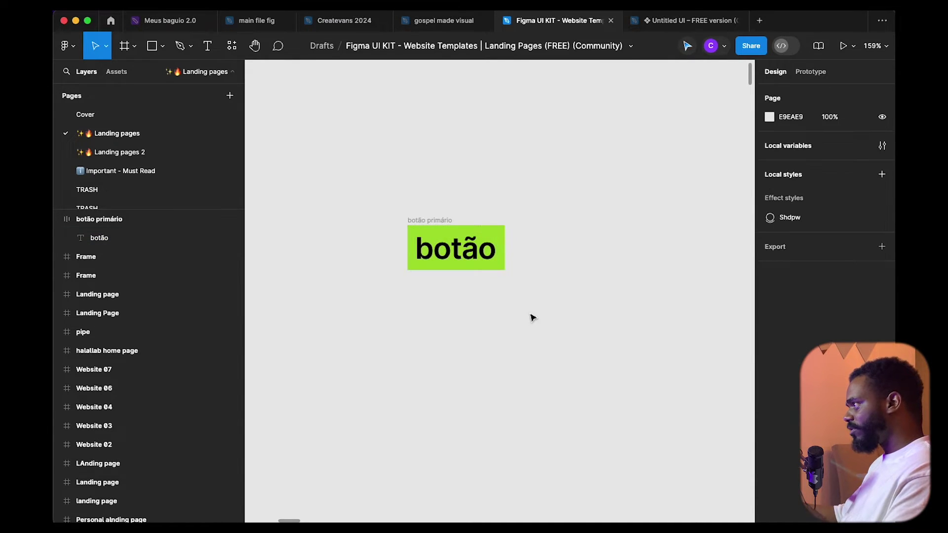
- Reduce the horizontal padding of the "botão primário" frame to 0
click(442, 225)
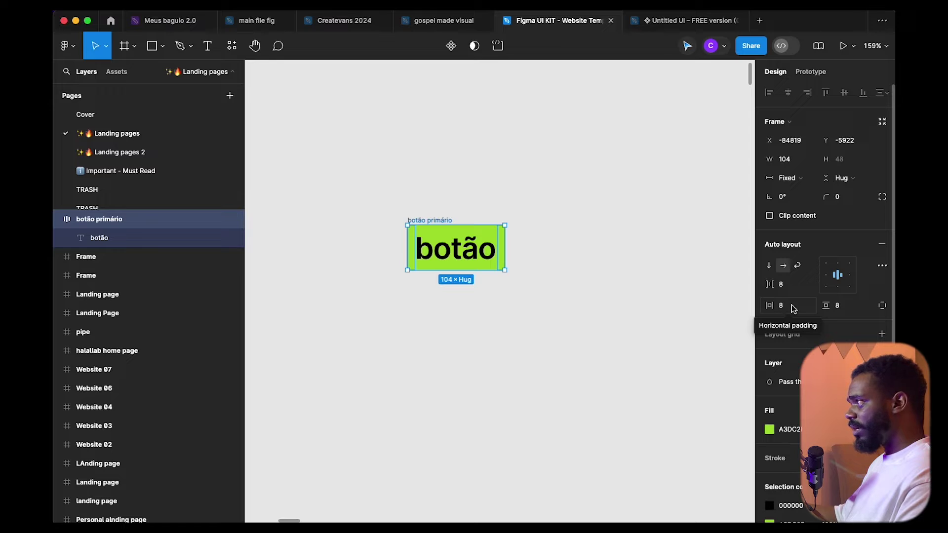
drag(765, 309, 705, 310)
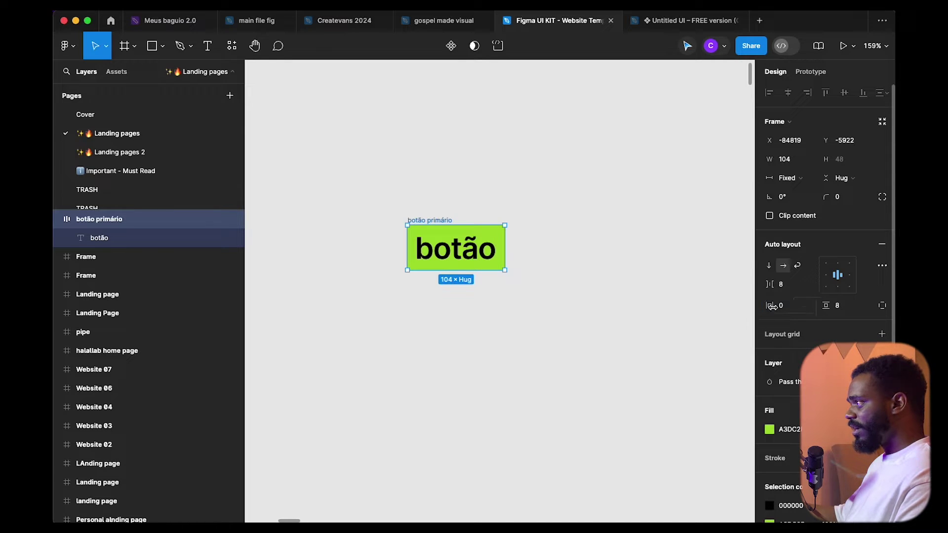
click(458, 249)
- Set the "botão primário" frame's horizontal sizing to hug contents and its horizontal padding to 8
click(542, 256)
click(464, 230)
click(806, 179)
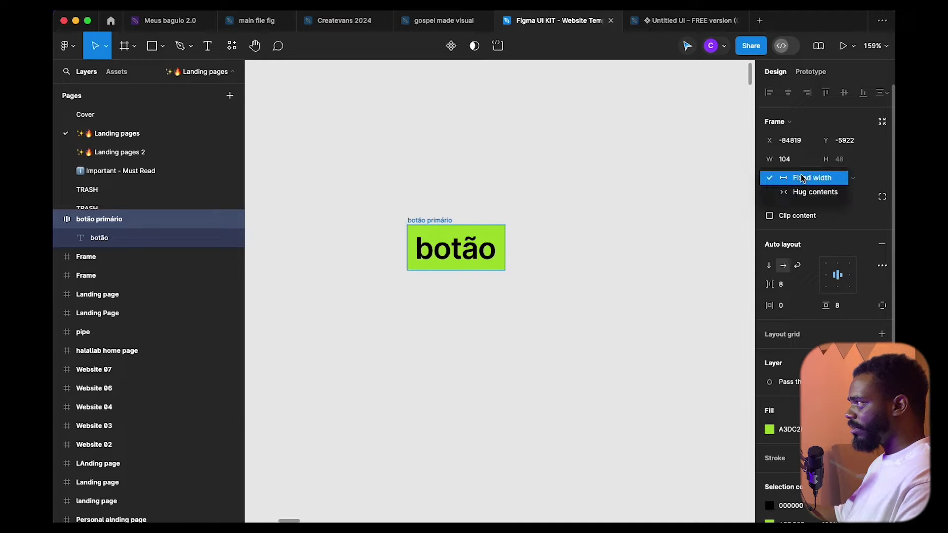
click(813, 193)
scroll(498, 285, up, 3)
drag(527, 302, 544, 308)
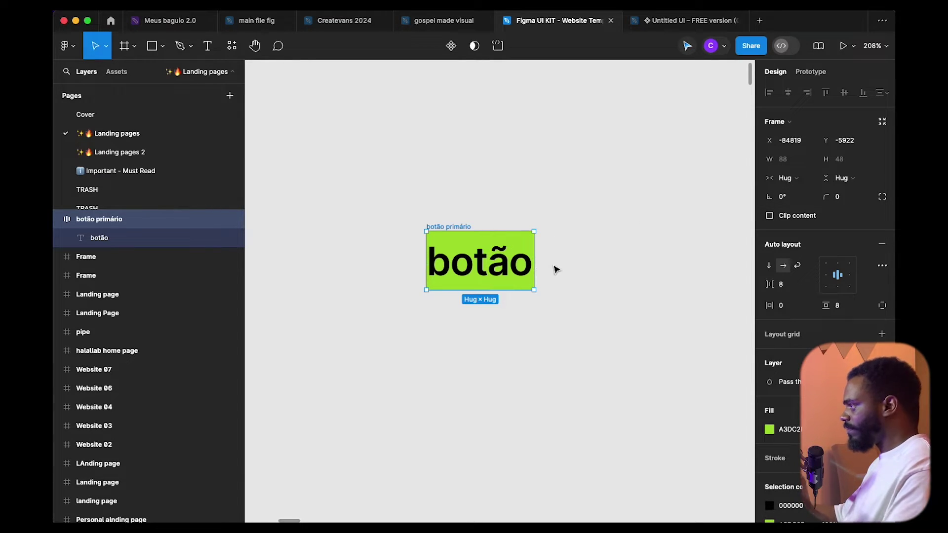
click(796, 310)
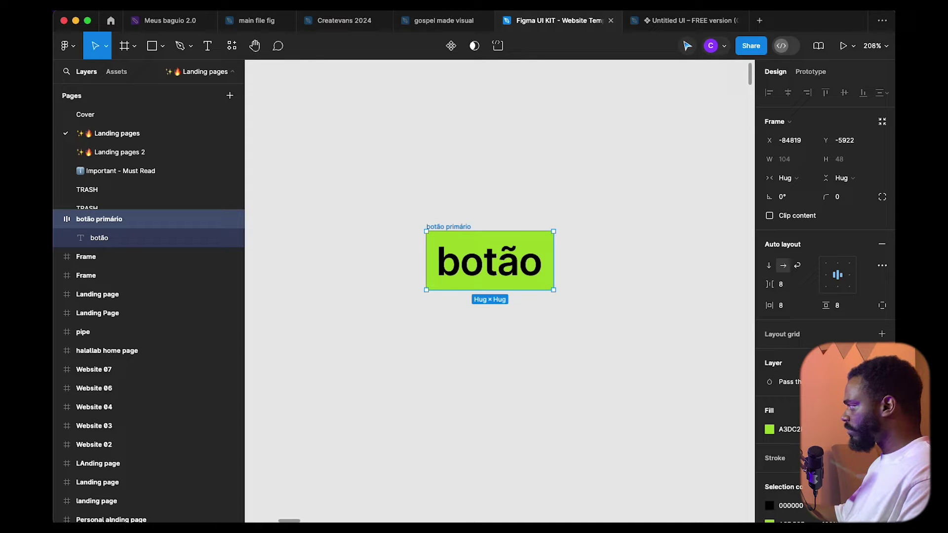
- Try a vertical padding of 16 on the "botão primário" frame, and set it back to 8
click(853, 310)
text(16)
key(Return)
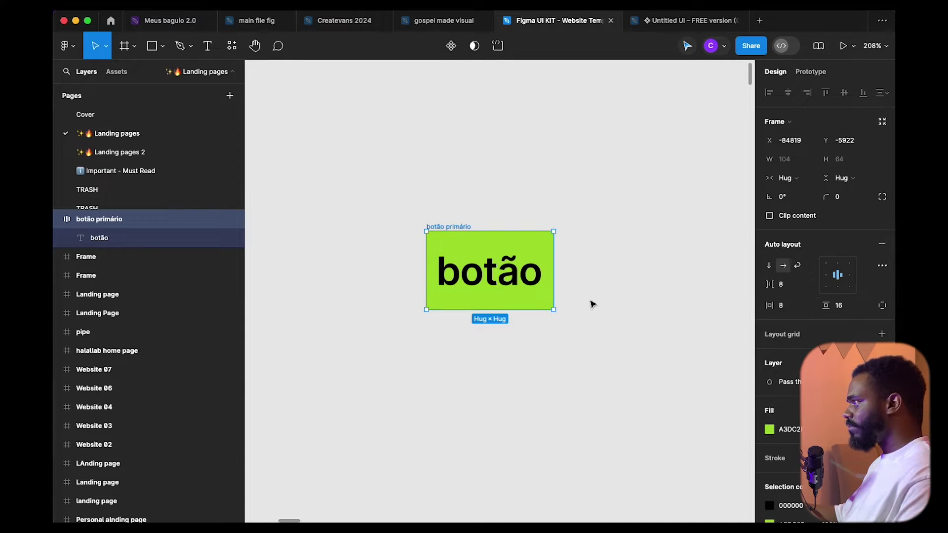
text(8)
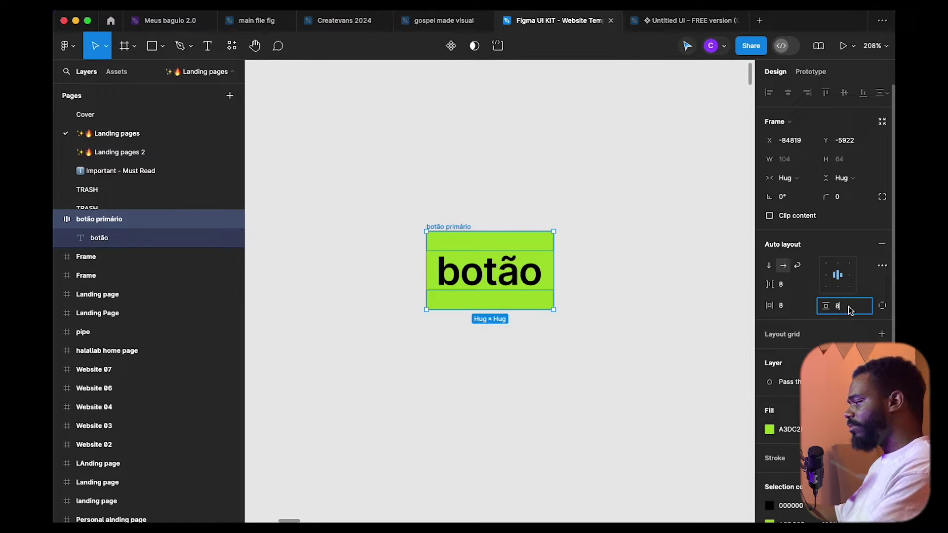
key(Return)
- Display the separate padding values for each side of the "botão primário" frame
click(884, 306)
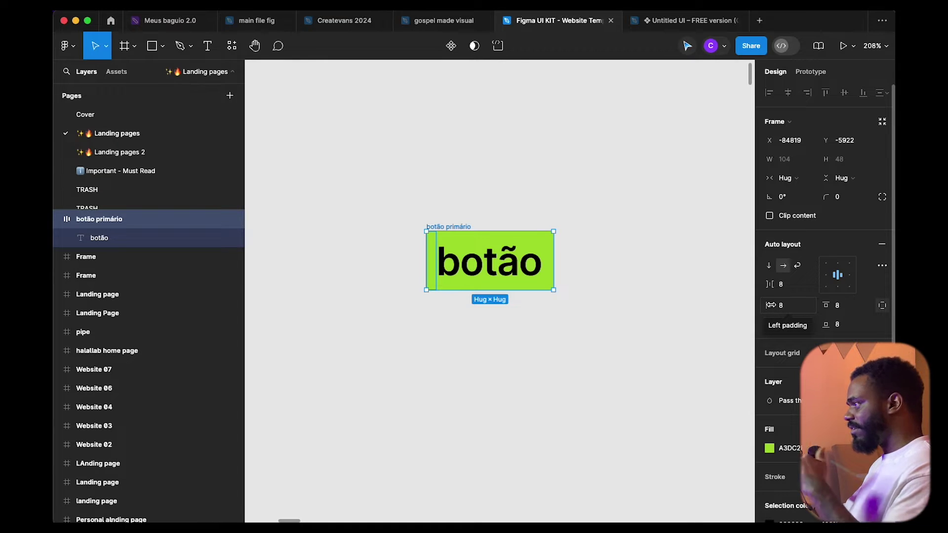
click(627, 297)
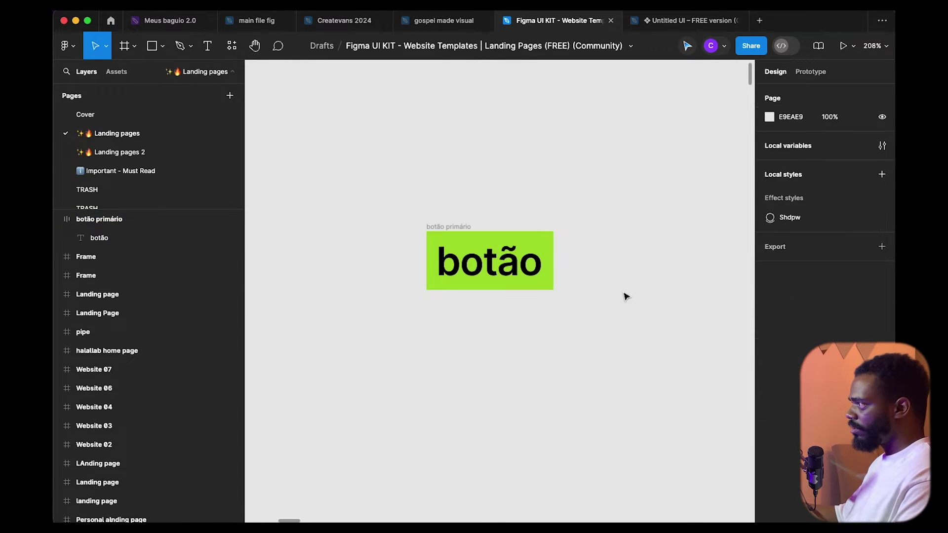
click(471, 242)
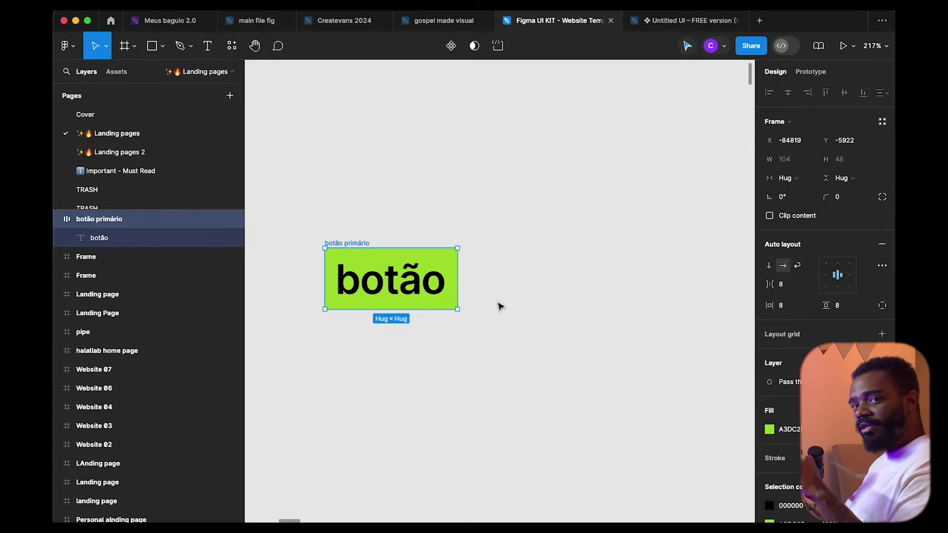
- Duplicate the "botão" text layer inside the "botão primário" auto layout frame
double_click(390, 277)
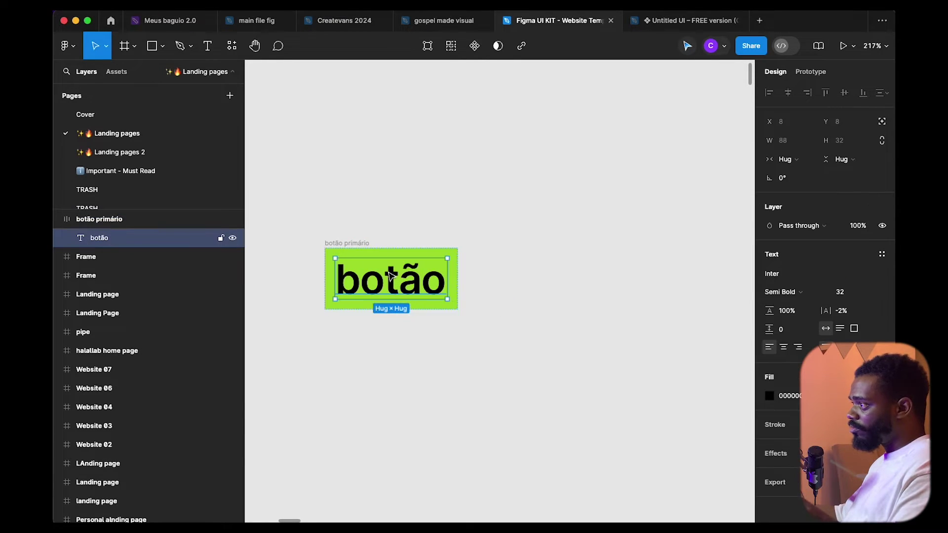
drag(491, 280, 554, 267)
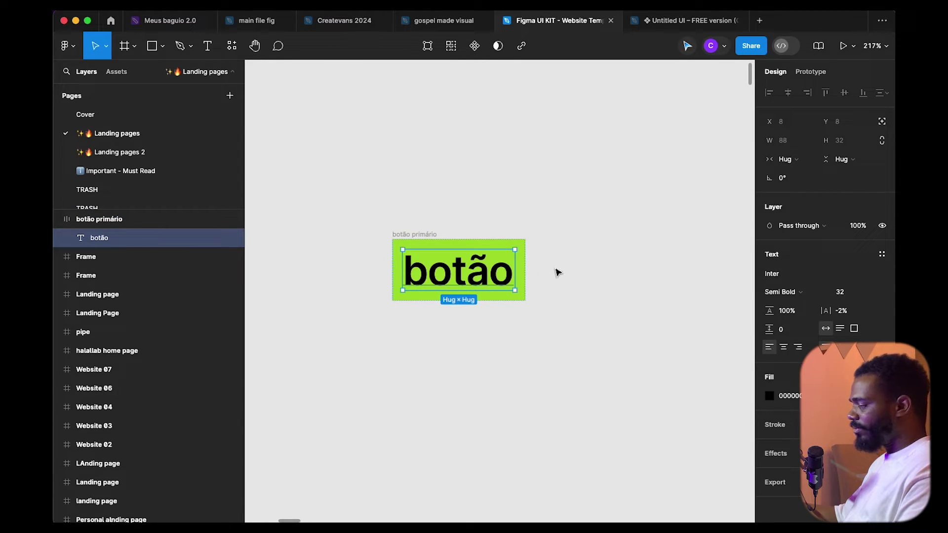
key(super+d)
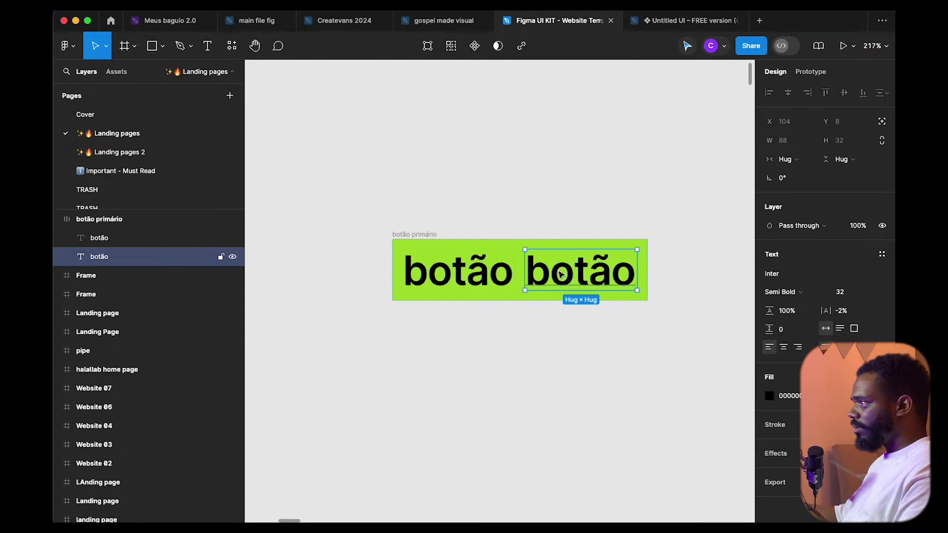
click(555, 341)
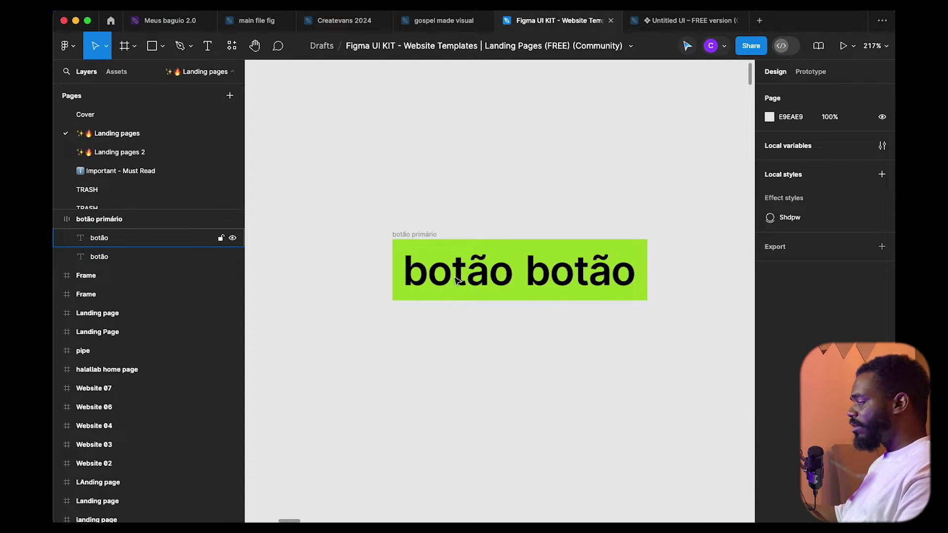
- Change the first text in the frame to "contato" and the second one to "trabalhos"
double_click(476, 276)
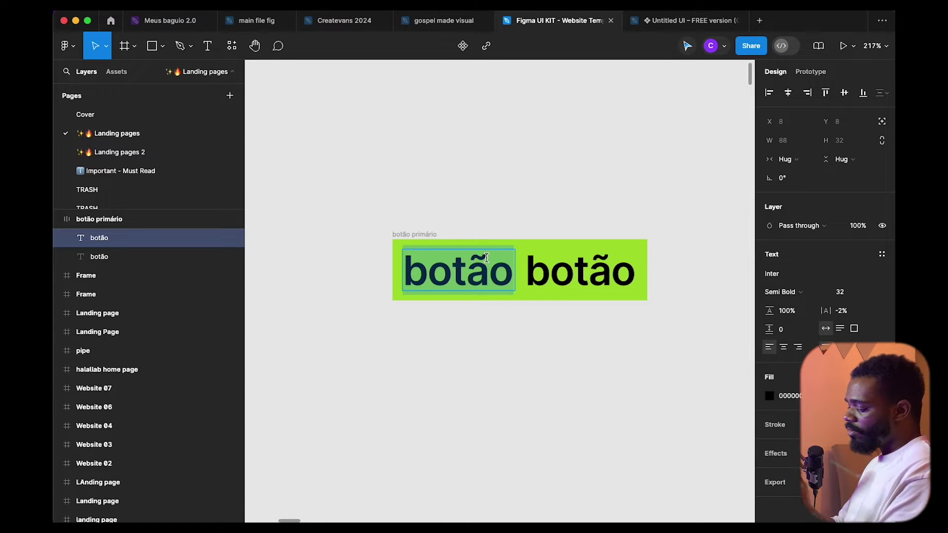
text(contato)
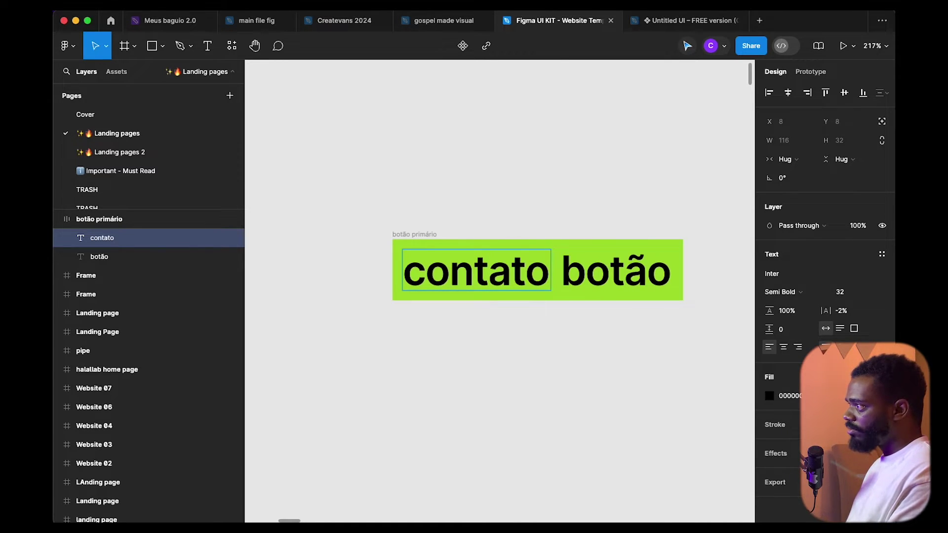
key(Tab)
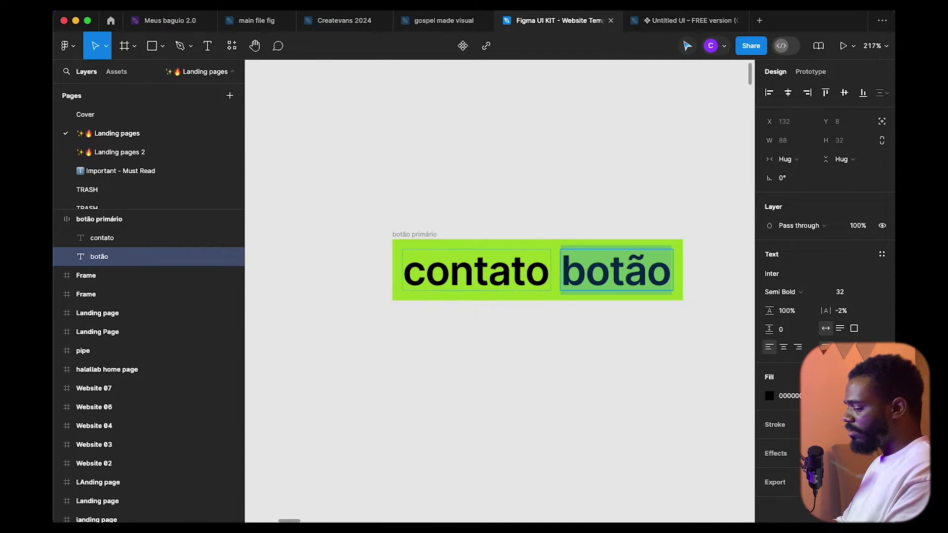
text(trabla)
key(BackSpace)
key(BackSpace)
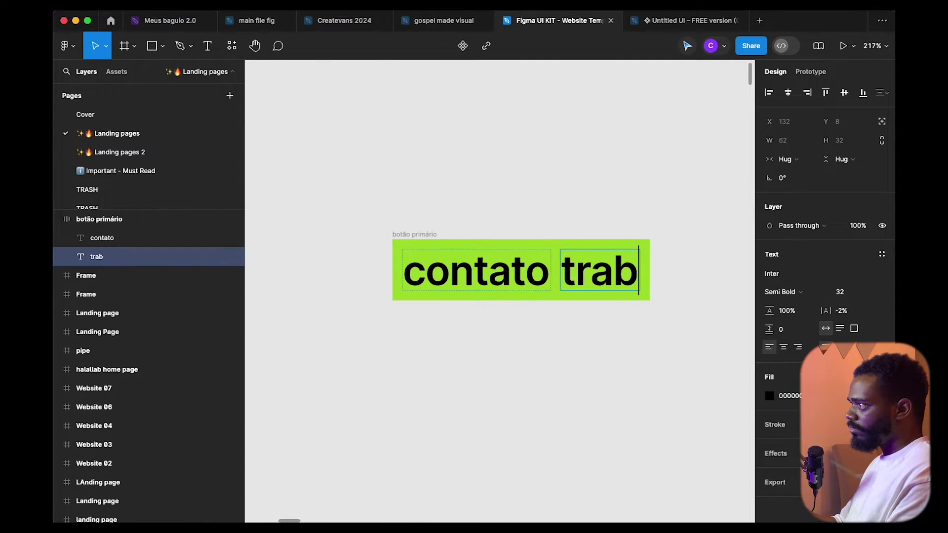
text(alhos)
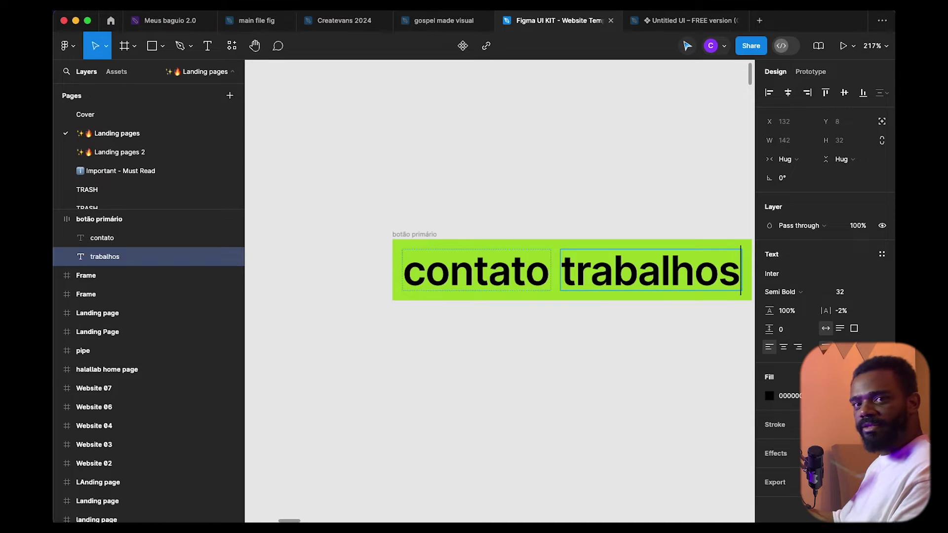
key(Escape)
click(540, 305)
- Set the horizontal gap between the items of the "botão primário" frame to 16
scroll(540, 305, left, 2)
drag(456, 235, 380, 244)
click(482, 280)
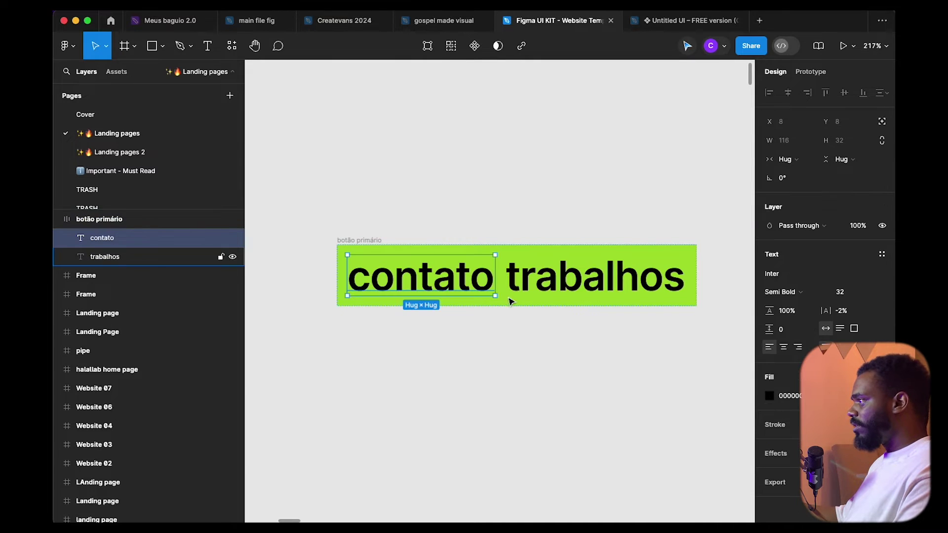
scroll(511, 302, down, 5)
click(535, 364)
click(438, 264)
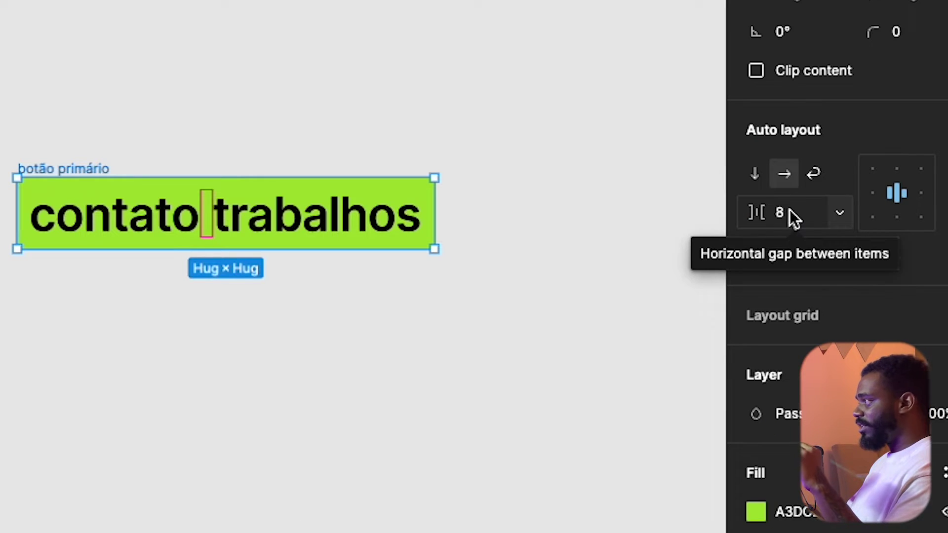
click(790, 212)
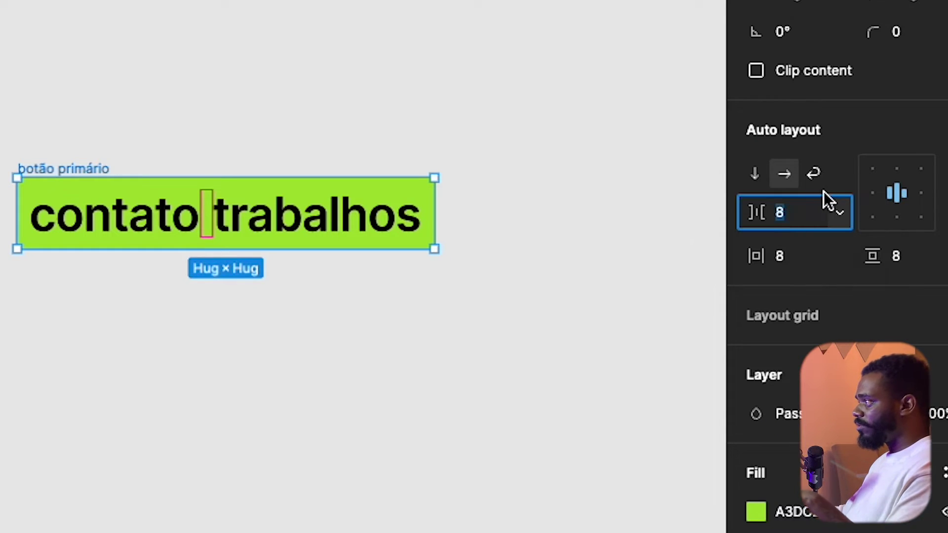
text(16)
key(Return)
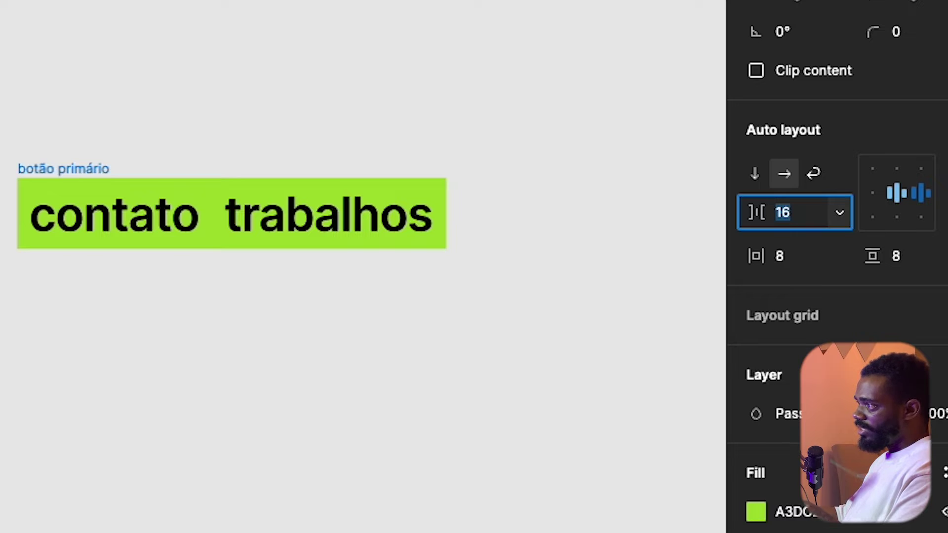
- Set the horizontal gap between the items of the "botão primário" frame to 24
text(24)
key(Return)
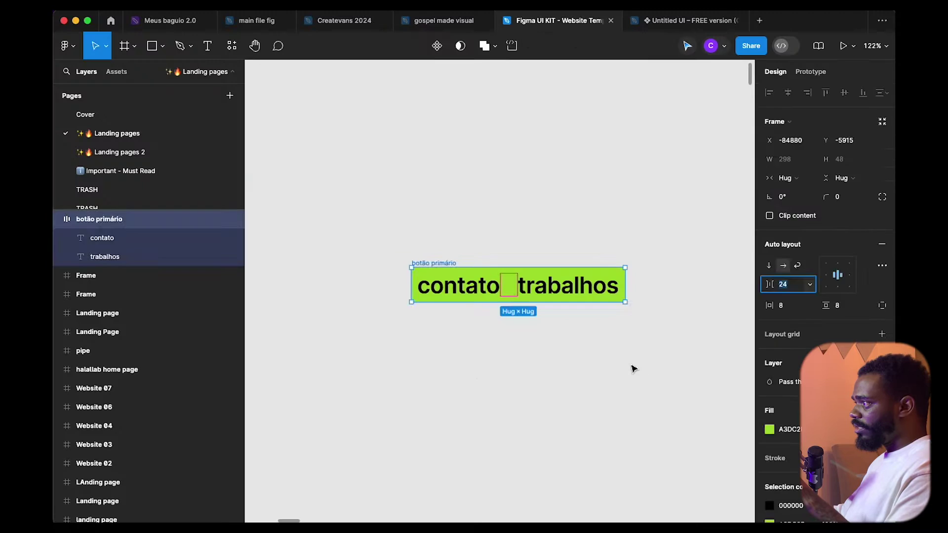
click(464, 378)
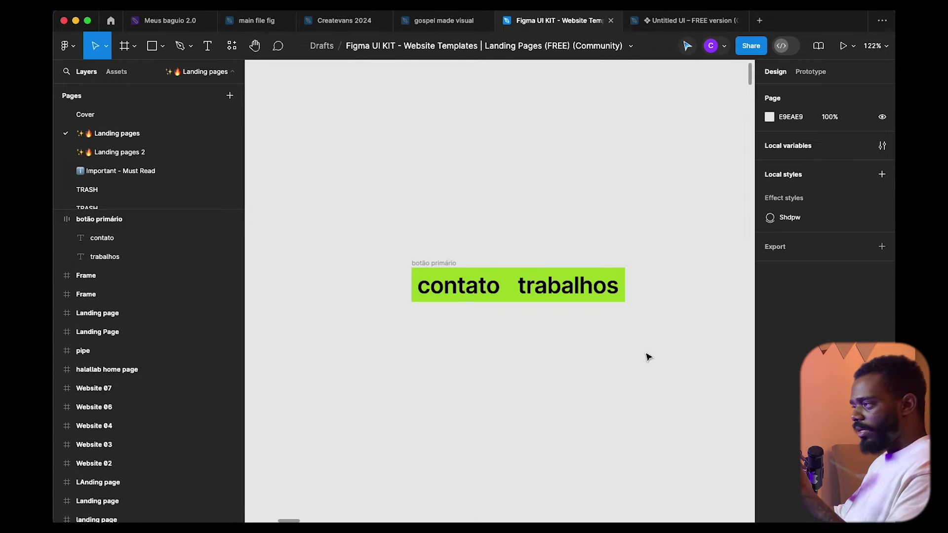
- Try wider and narrower gaps between "contato" and "trabalhos" in big-nudge increments, returning the gap to 24
click(480, 292)
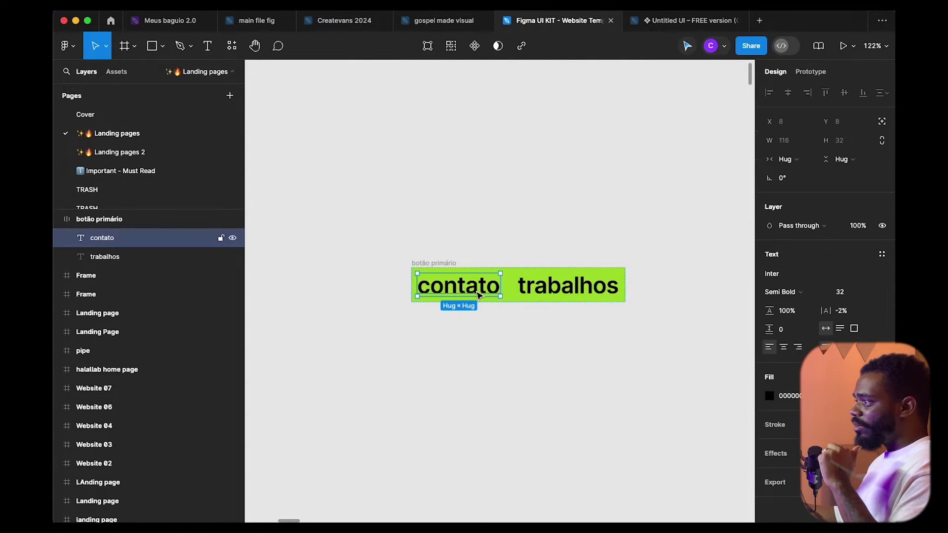
click(519, 287)
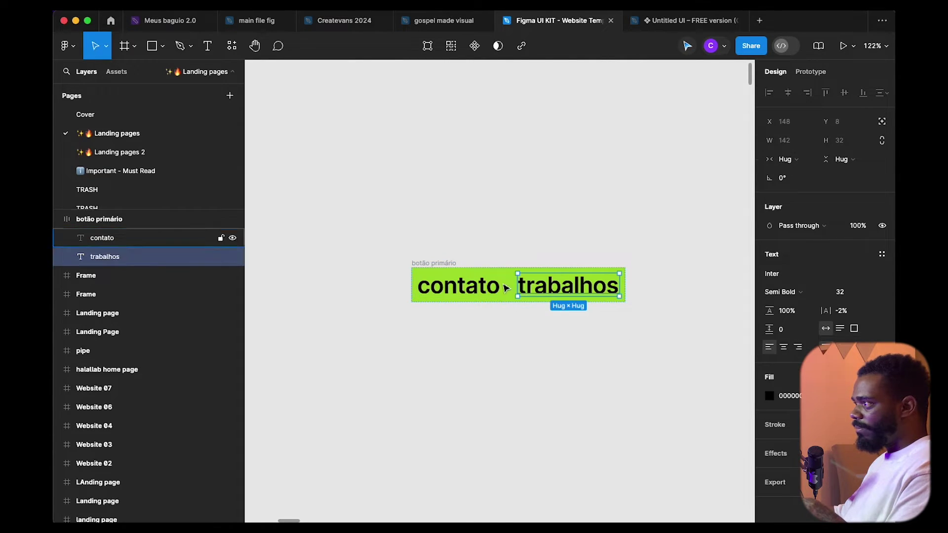
click(468, 267)
click(451, 263)
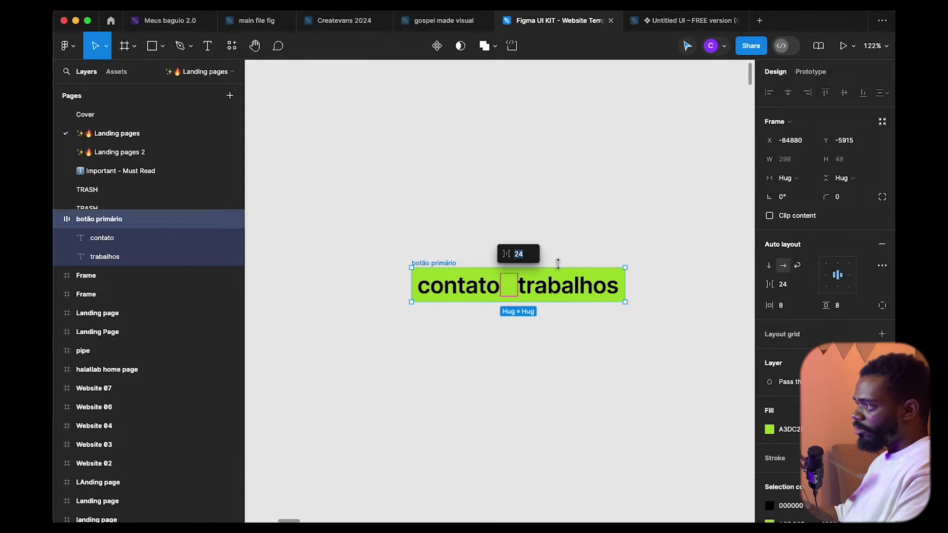
key(shift+Up)
key(shift+Down)
key(shift+Down)
key(shift+Up)
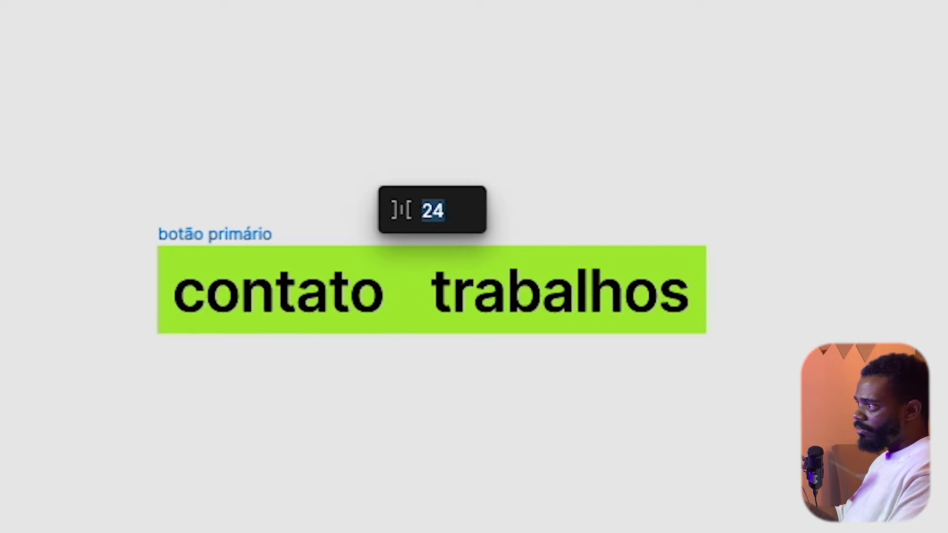
key(shift+Up)
key(shift+Up)
key(shift+Down)
key(shift+Down)
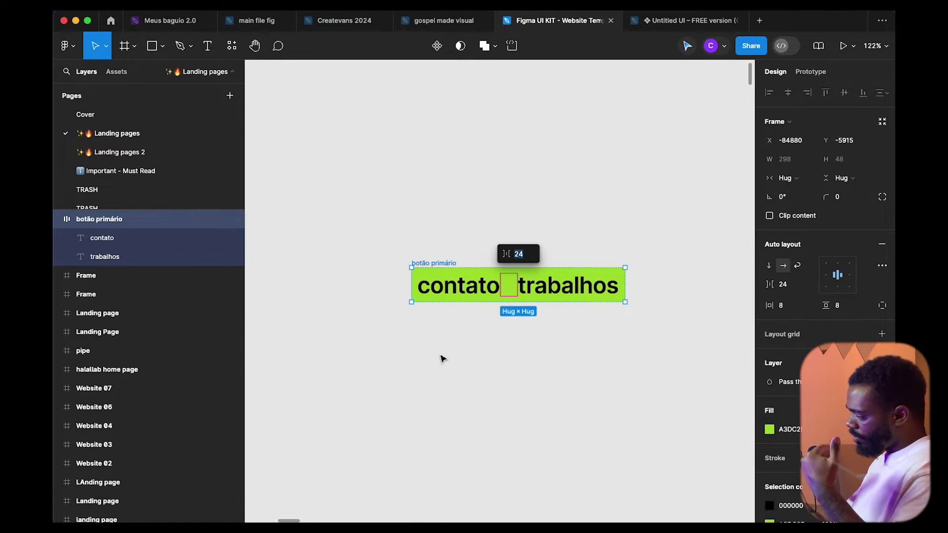
click(486, 360)
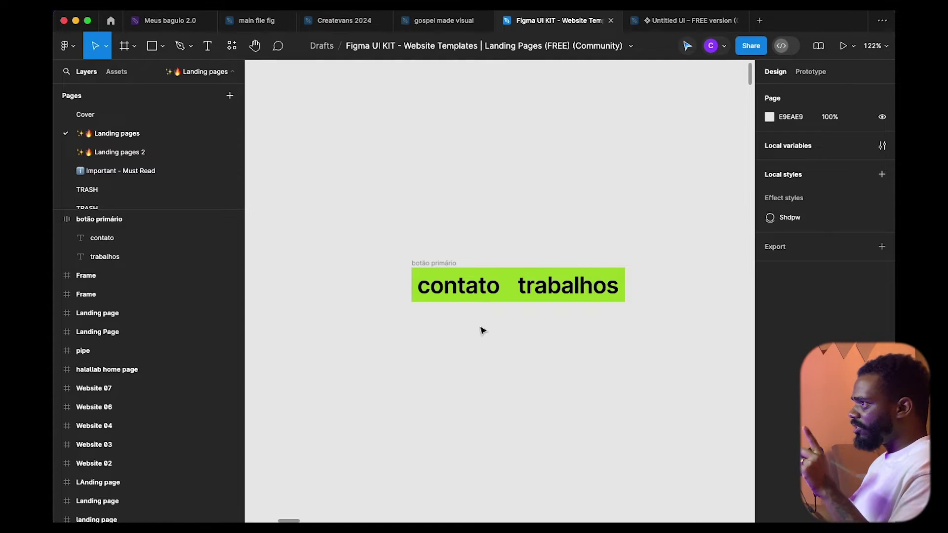
- Check the small and big nudge amounts in the preferences and close the dialog unchanged
click(67, 45)
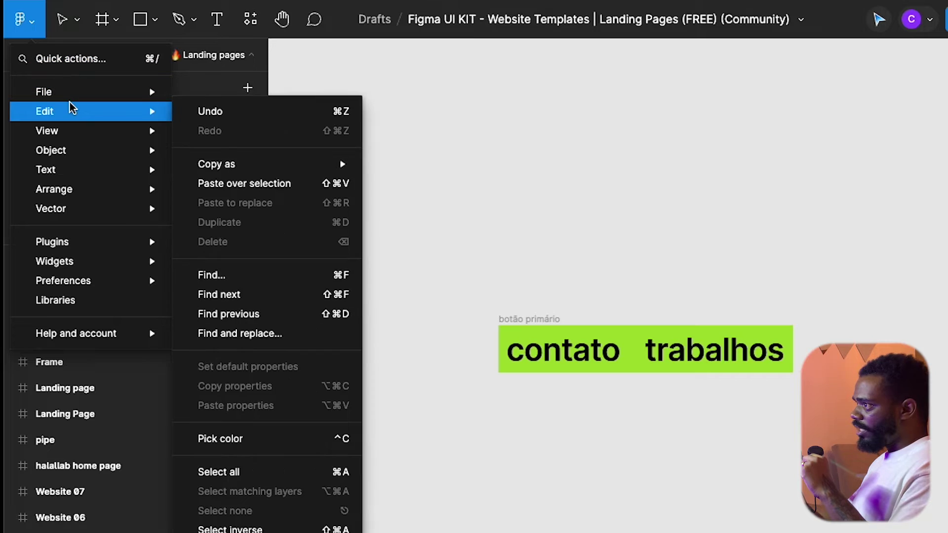
mouse_move(101, 99)
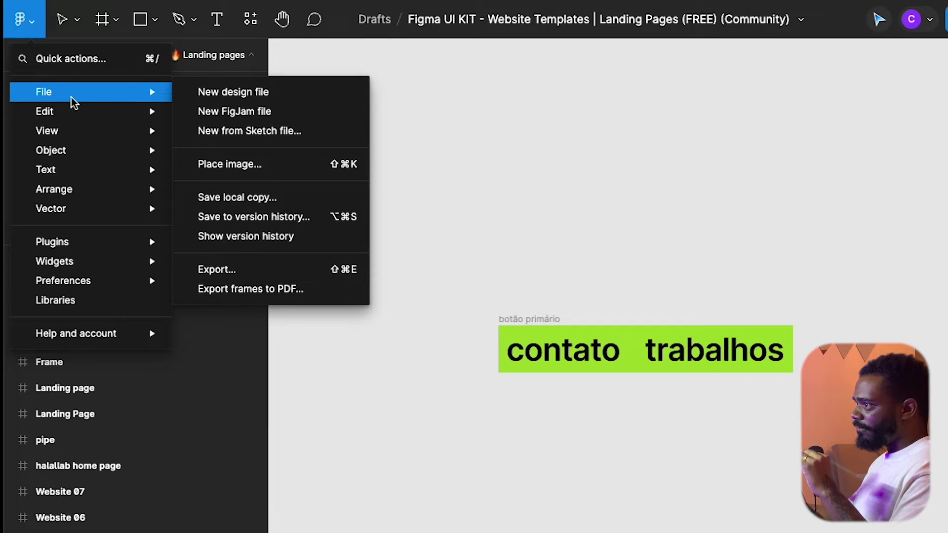
mouse_move(106, 280)
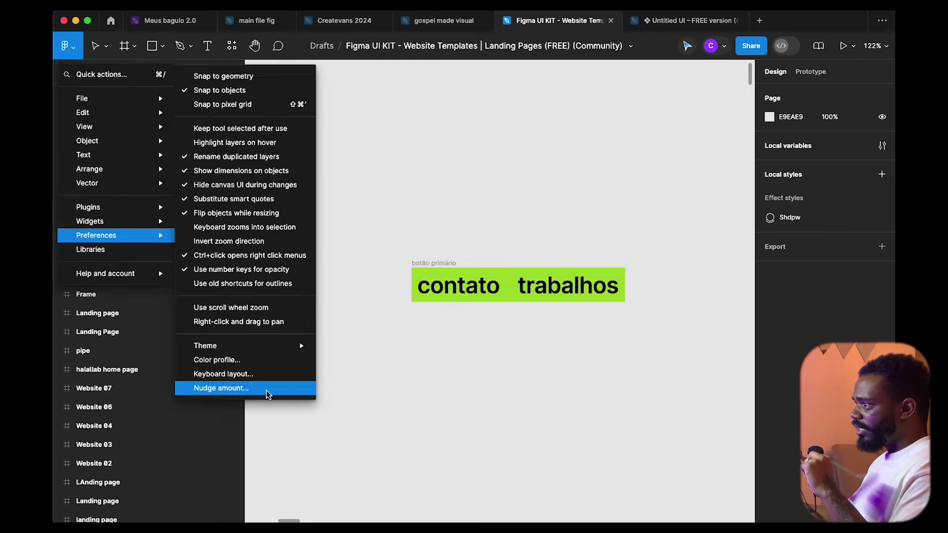
click(297, 491)
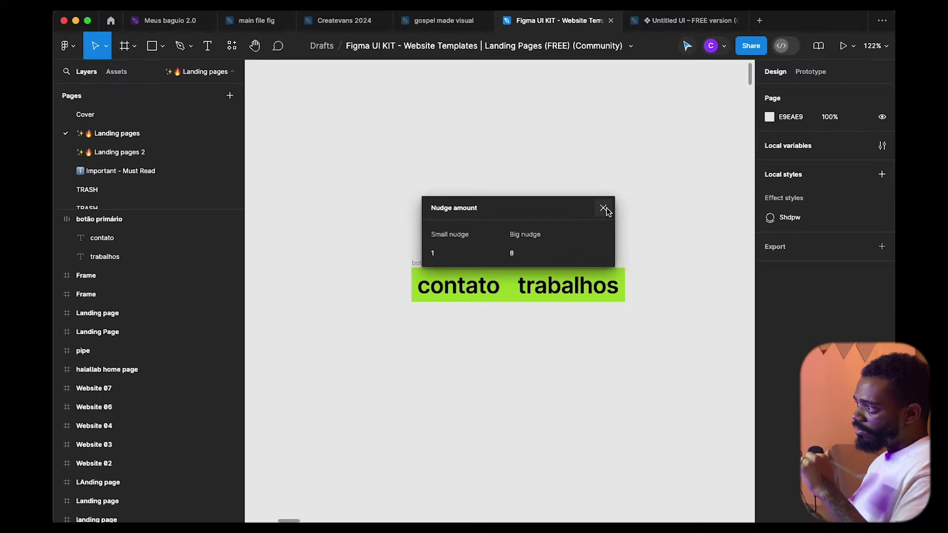
click(721, 155)
- Try a gap of 32 between the two texts directly on the canvas and return it to 24
click(540, 300)
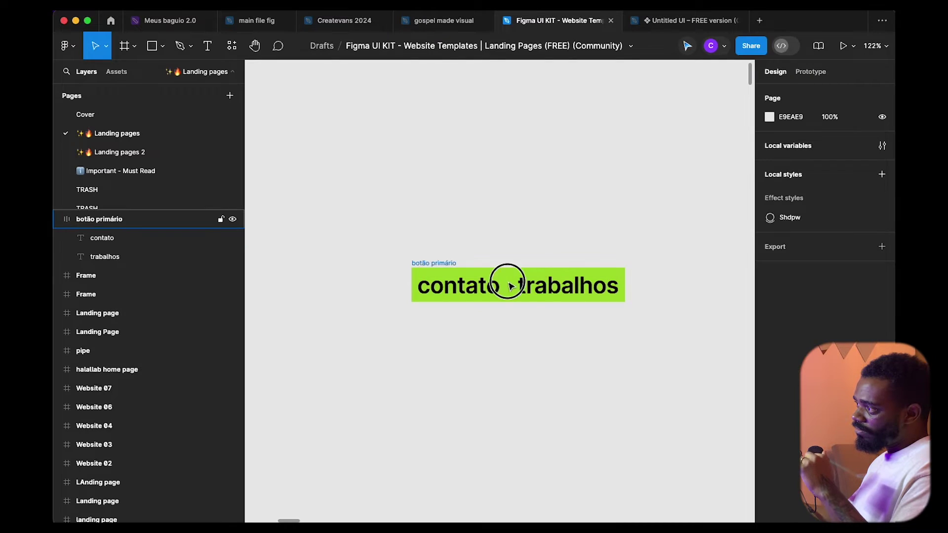
click(509, 282)
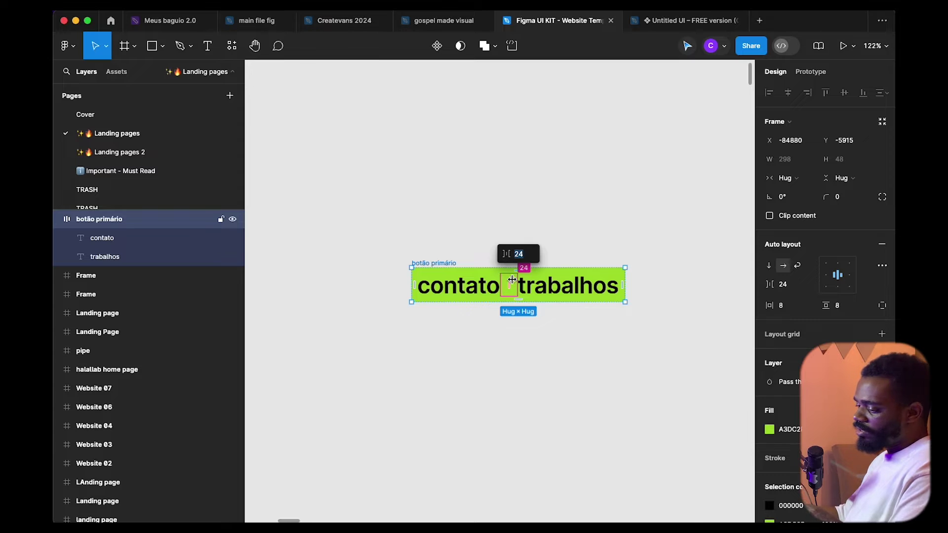
text(32)
key(Return)
text(24)
key(Return)
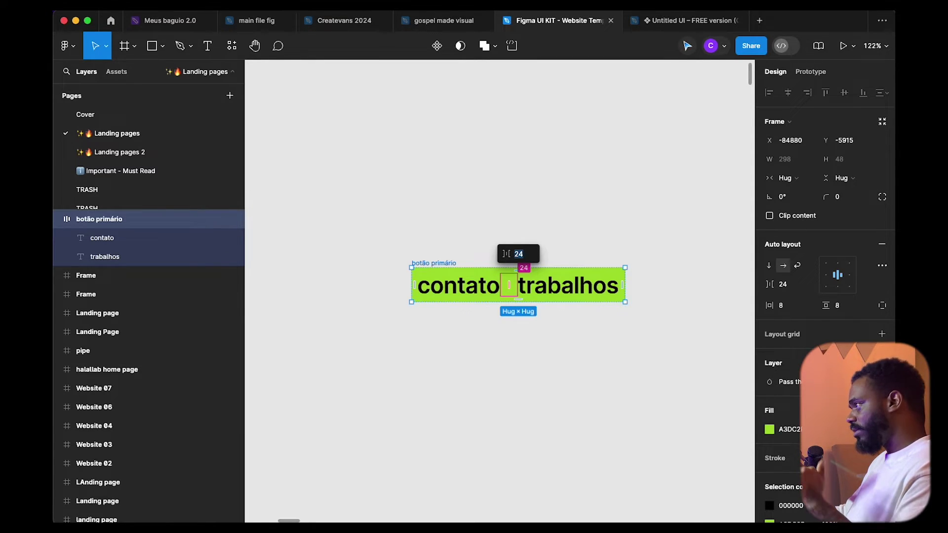
- Decrease the gap between the two texts in single-unit increments and raise it back to 24
key(Down)
key(Down)
key(Down)
key(Down)
key(Up)
key(Up)
key(Up)
key(Up)
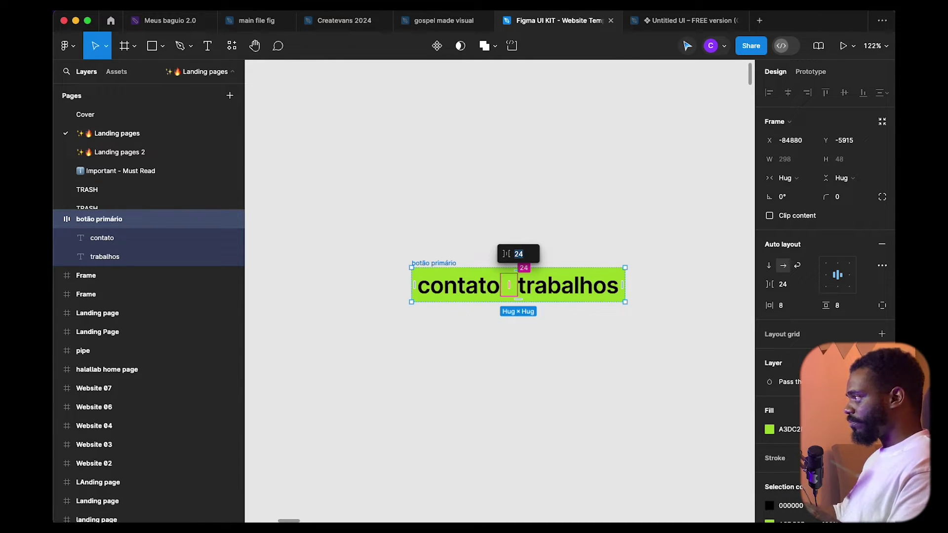
click(559, 229)
- Enlarge the "botão primário" frame freehand to a fixed size of about 428 × 215
click(442, 263)
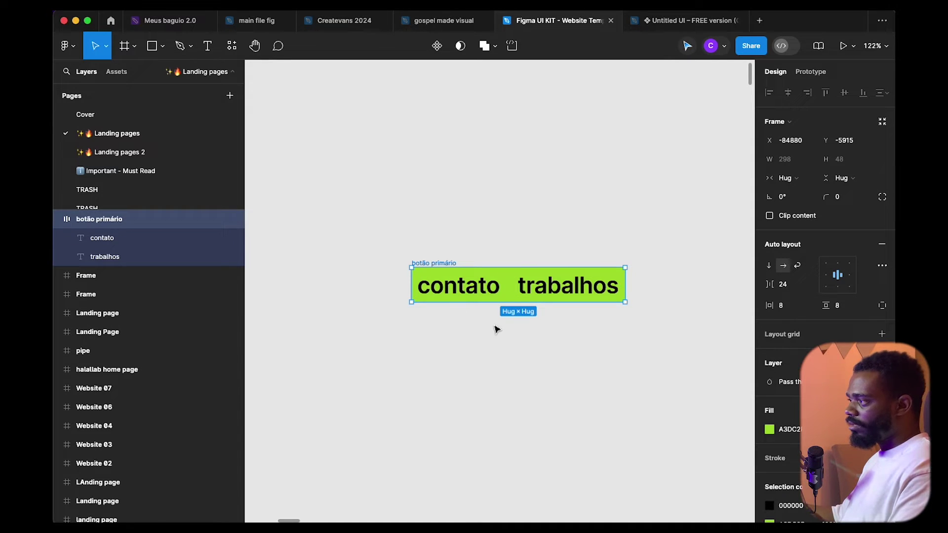
scroll(557, 320, down, 2)
scroll(548, 306, right, 2)
drag(547, 303, 632, 409)
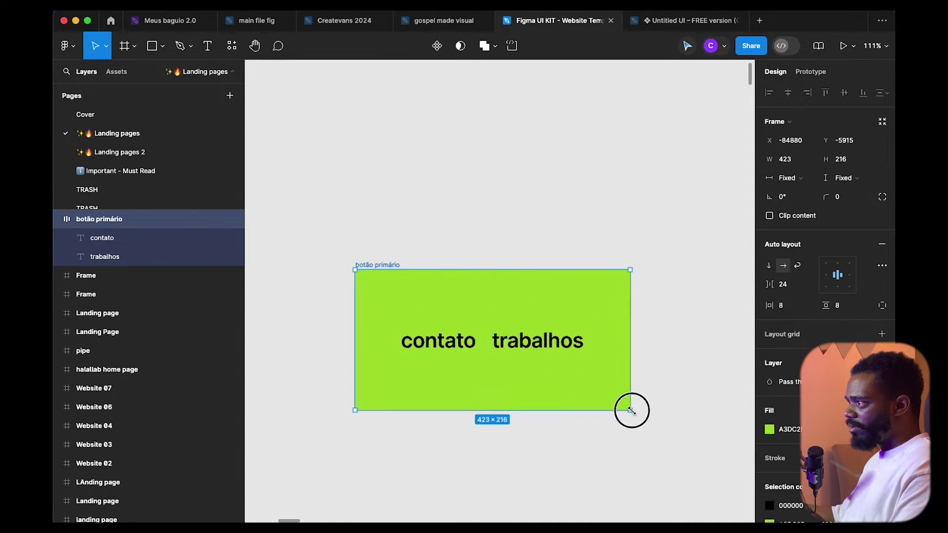
- Try various top, middle and bottom alignments for the frame's contents, returning them to the centre
click(838, 265)
click(850, 265)
click(850, 275)
click(838, 275)
click(826, 275)
click(829, 285)
click(838, 285)
click(847, 286)
click(840, 285)
click(838, 275)
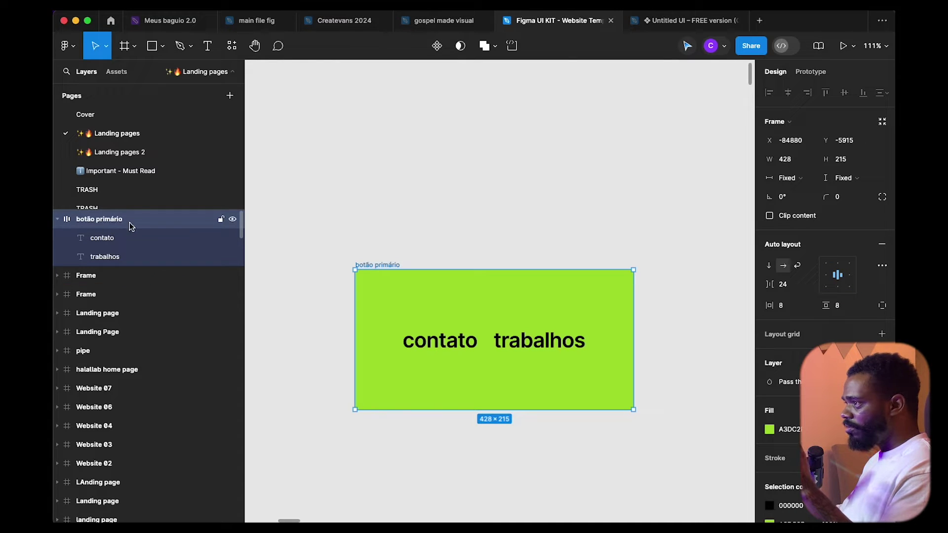
- Examine how the "contato" and "trabalhos" text layers are nested inside the "botão primário" frame in the layer list
click(119, 242)
click(118, 256)
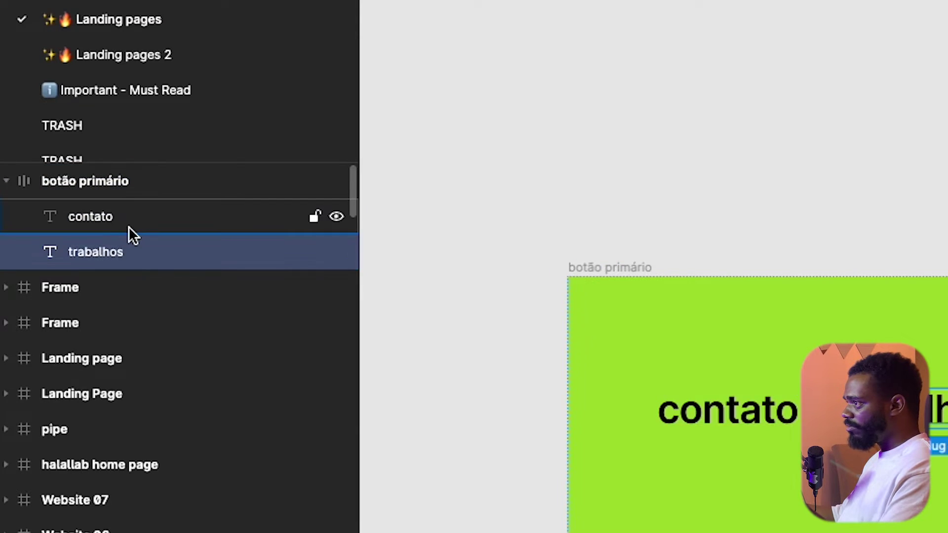
click(129, 226)
click(142, 189)
click(136, 223)
click(130, 281)
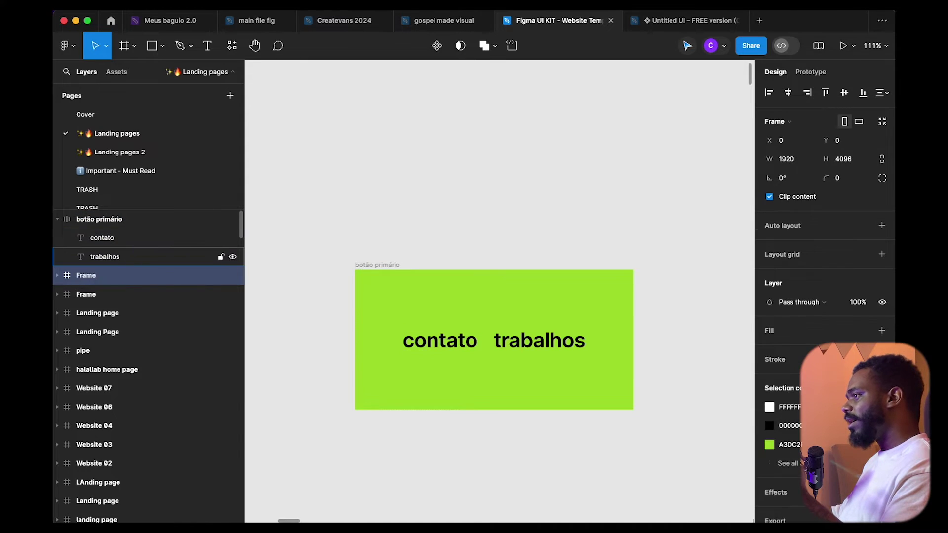
click(132, 239)
click(136, 255)
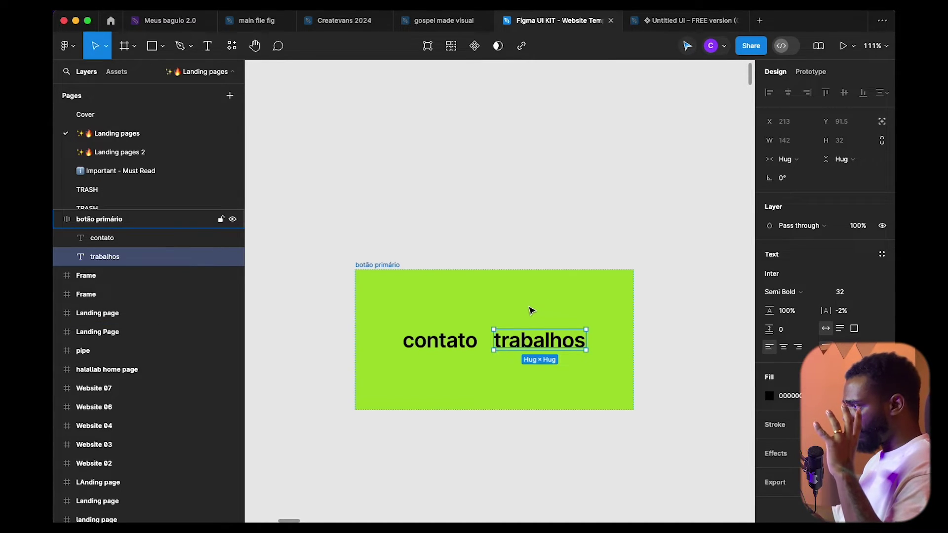
- Select the parent frame and try the middle-left and top-left content alignments, returning to centre alignment
key(Escape)
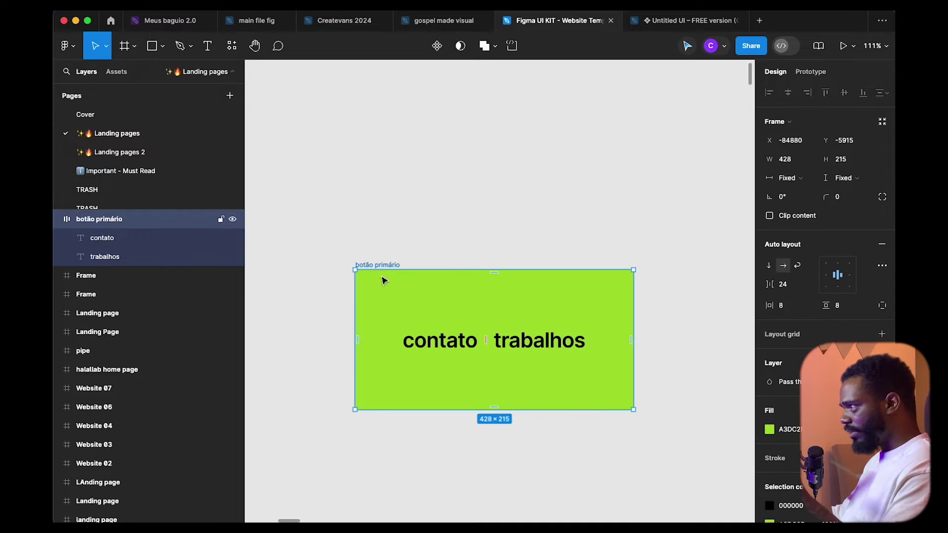
click(826, 276)
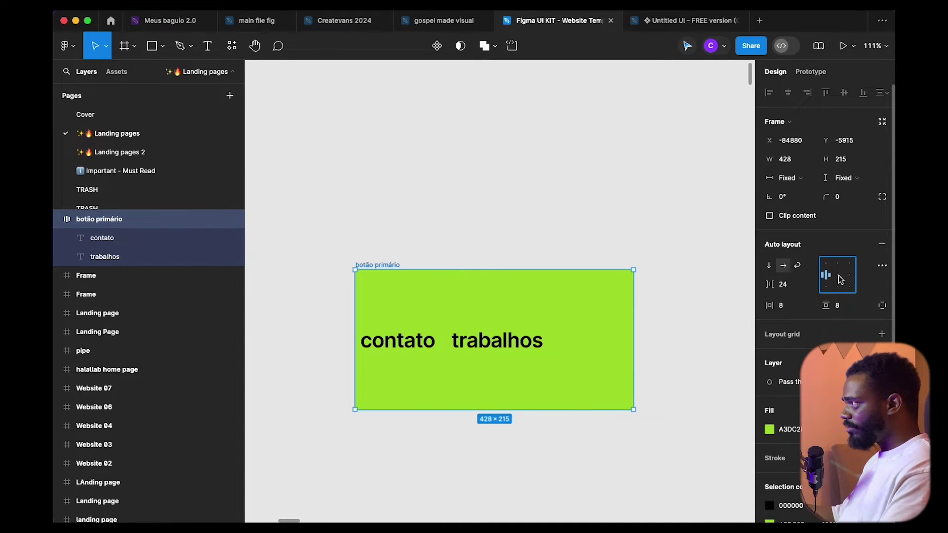
click(838, 275)
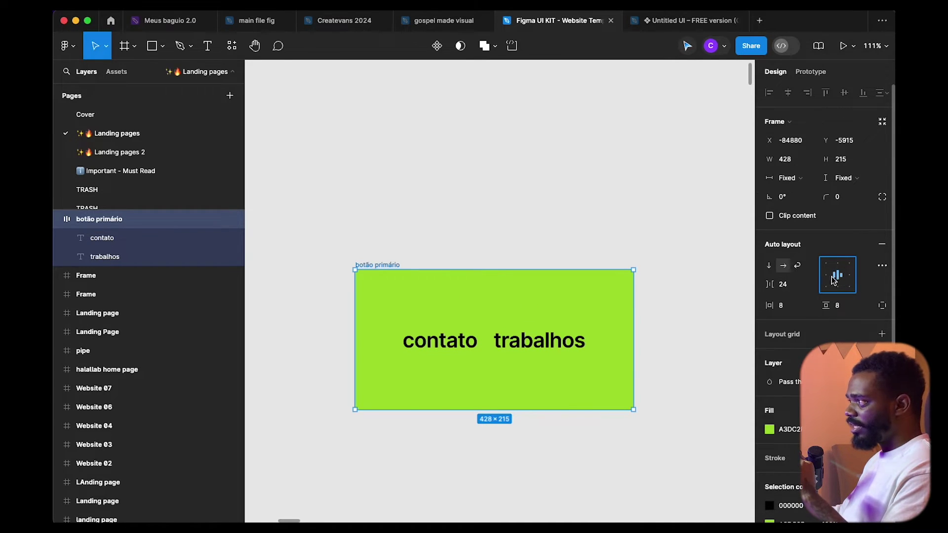
click(827, 262)
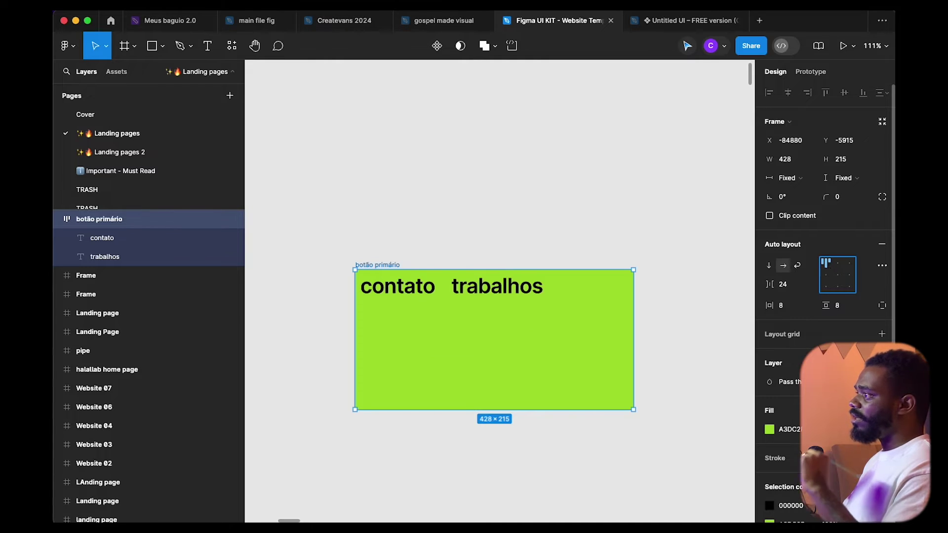
click(836, 277)
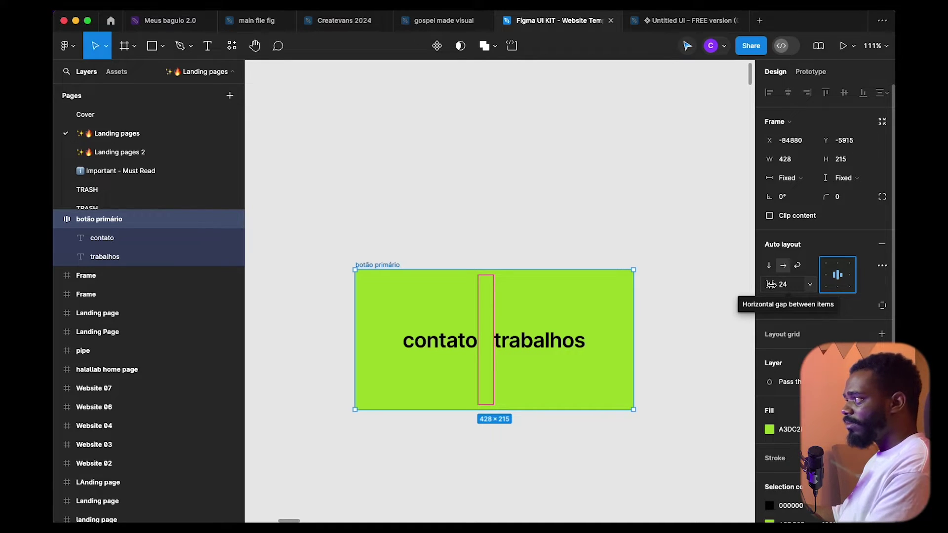
- Try spreading the texts apart with a gap of 153 and narrowing the frame, and undo both changes
drag(769, 284, 80, 287)
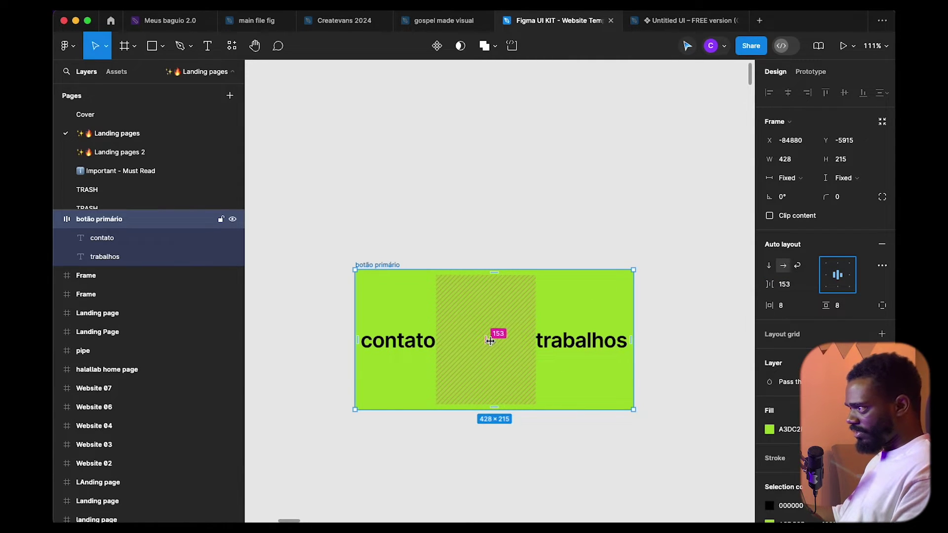
drag(634, 373, 590, 377)
key(super+z)
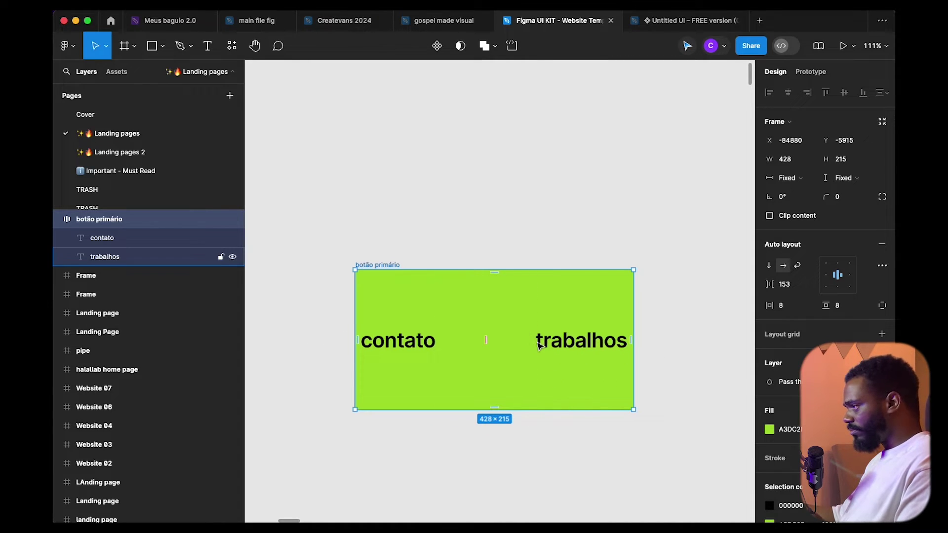
key(super+z)
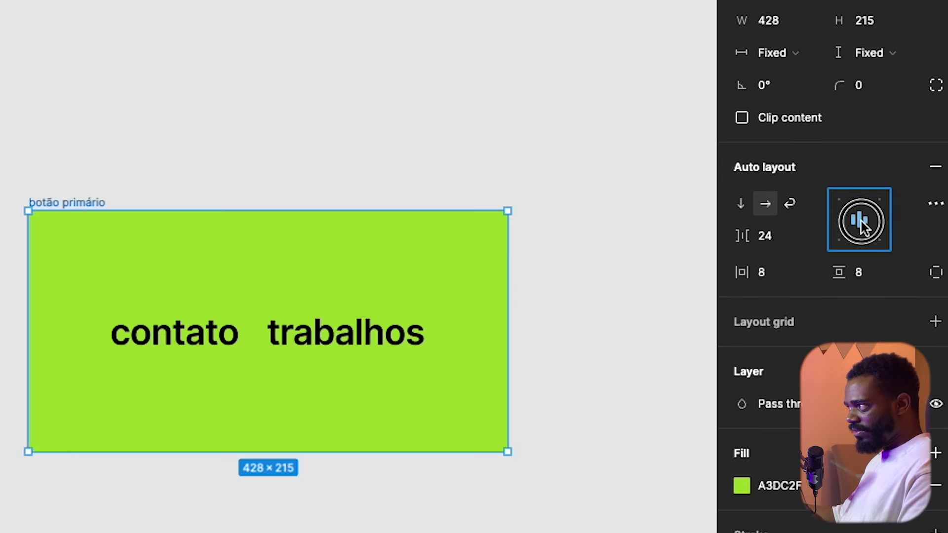
- Set the gap between the frame's items to Auto and narrow the frame to a width of about 425
double_click(841, 278)
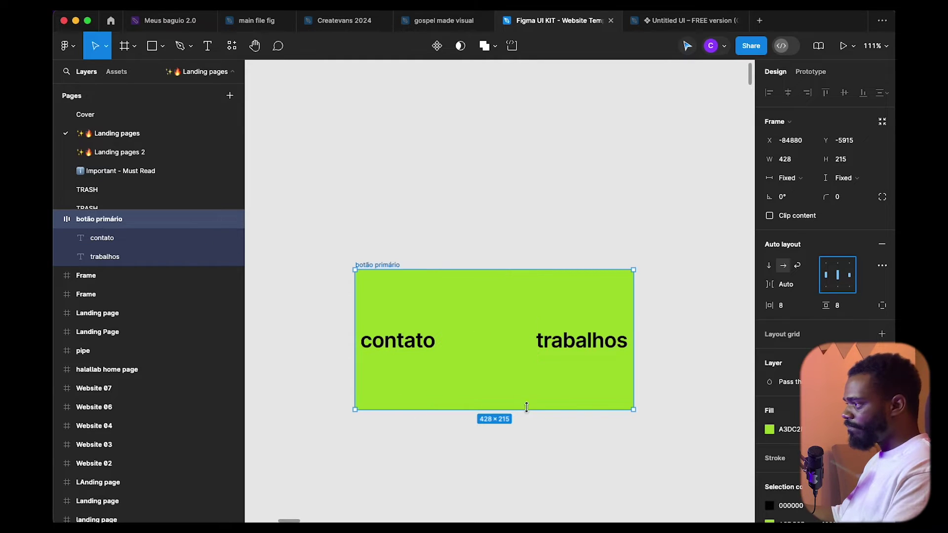
mouse_move(634, 368)
mouse_down()
mouse_move(509, 360)
mouse_move(635, 355)
mouse_move(591, 364)
mouse_move(632, 364)
mouse_up()
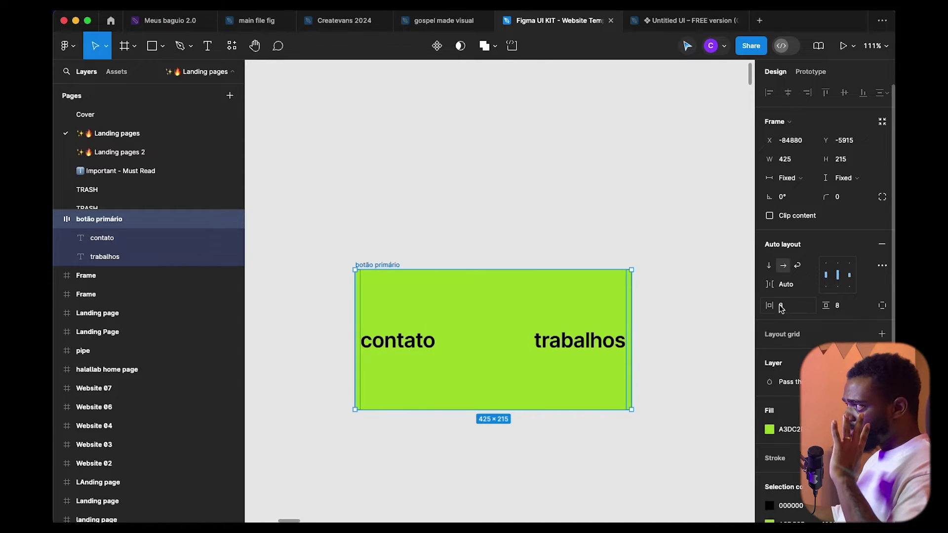
- Switch the item gap to 24 and back to Auto, and make the frame hug its contents vertically
click(840, 276)
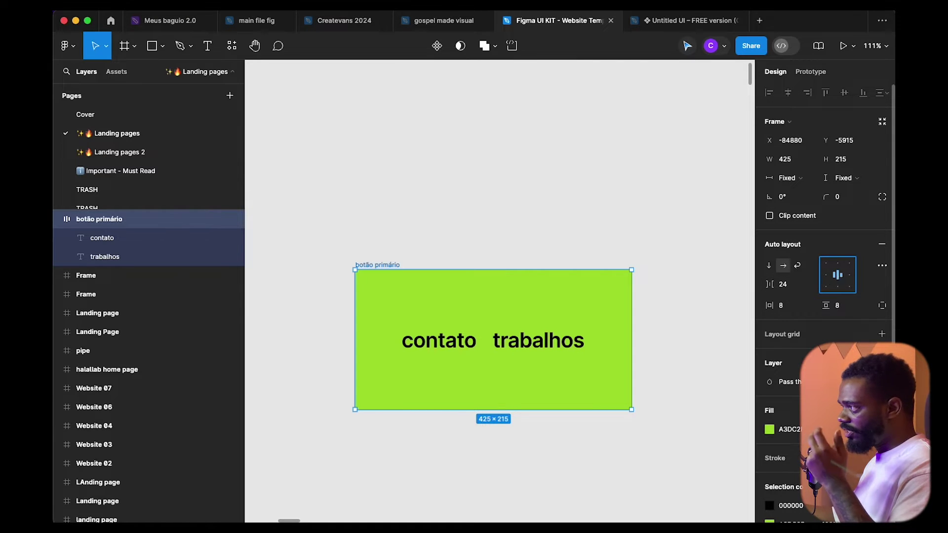
double_click(840, 278)
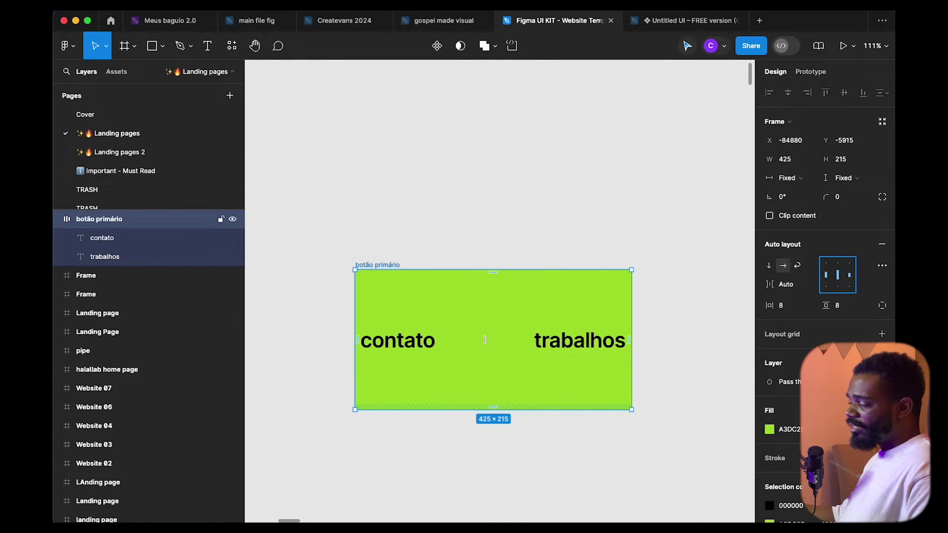
double_click(523, 409)
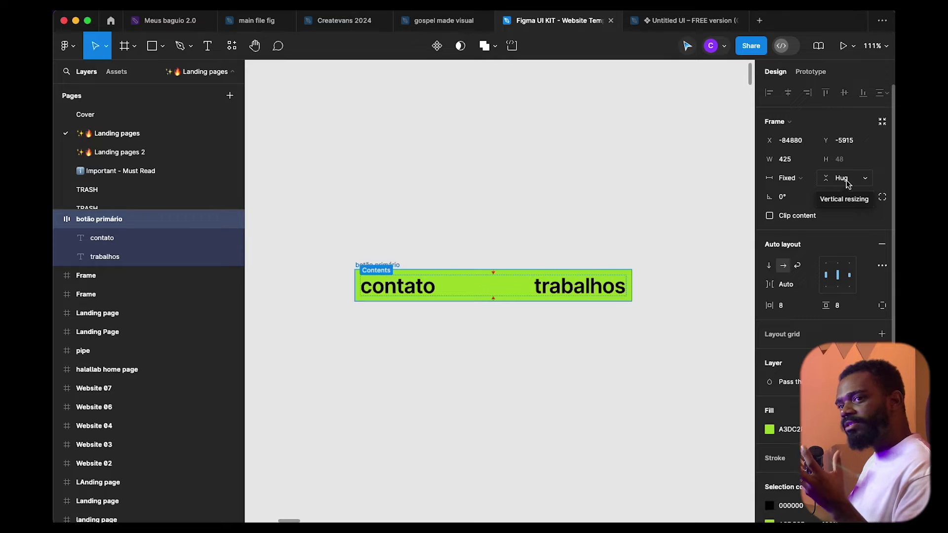
- Undo the vertical hug on the green frame, reapply Hug contents to its height, and narrow the frame to a width of about 303
key(super+z)
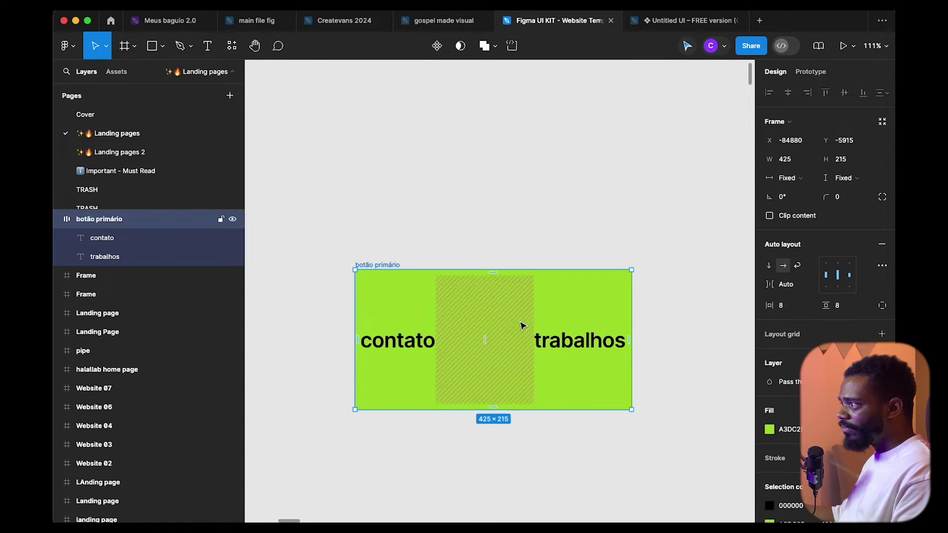
click(504, 410)
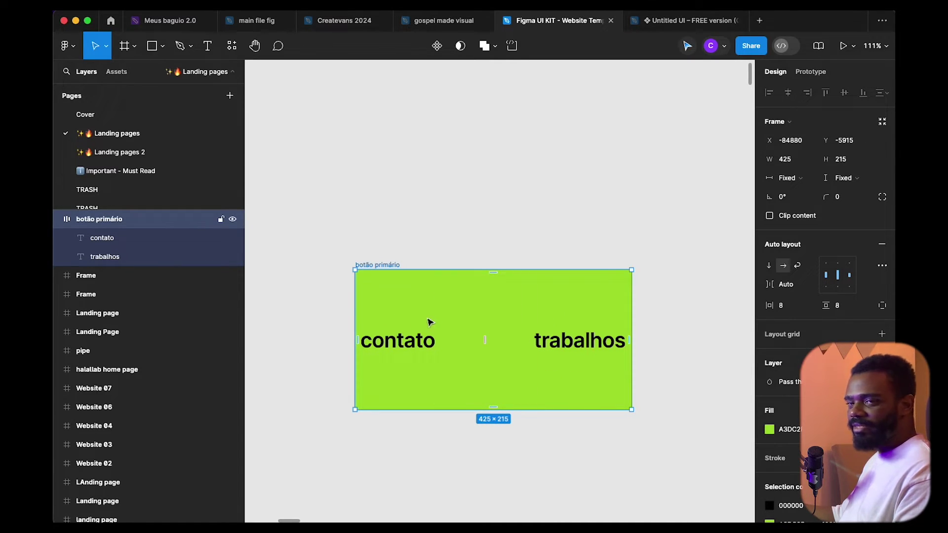
click(844, 179)
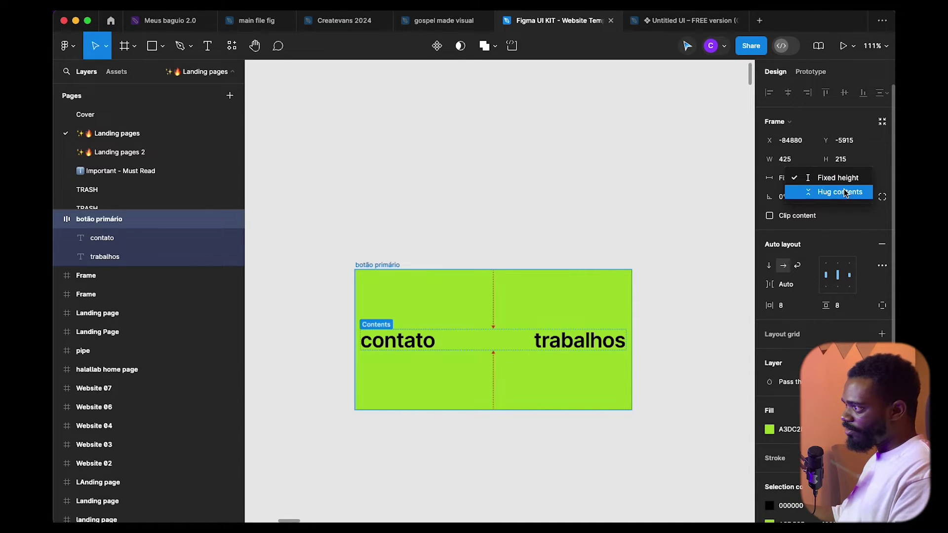
click(845, 193)
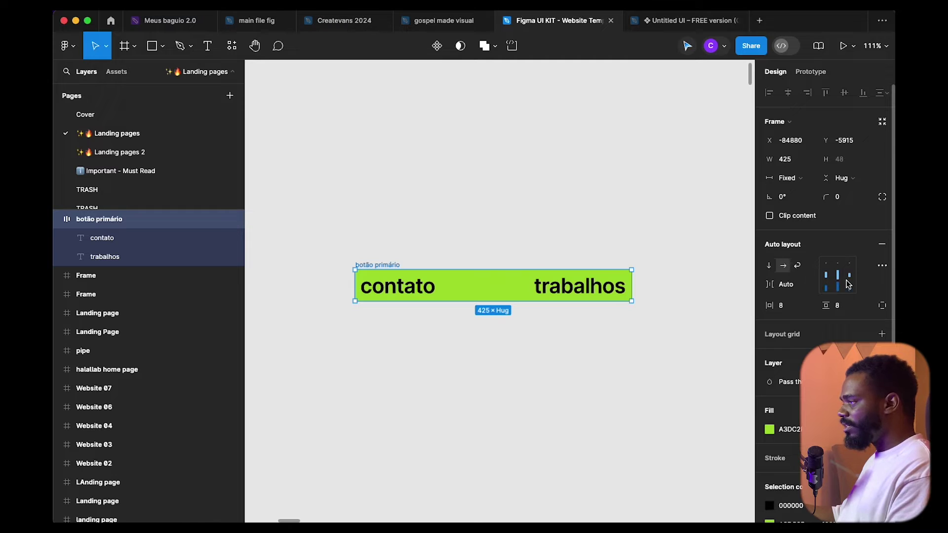
drag(632, 285, 542, 367)
click(542, 368)
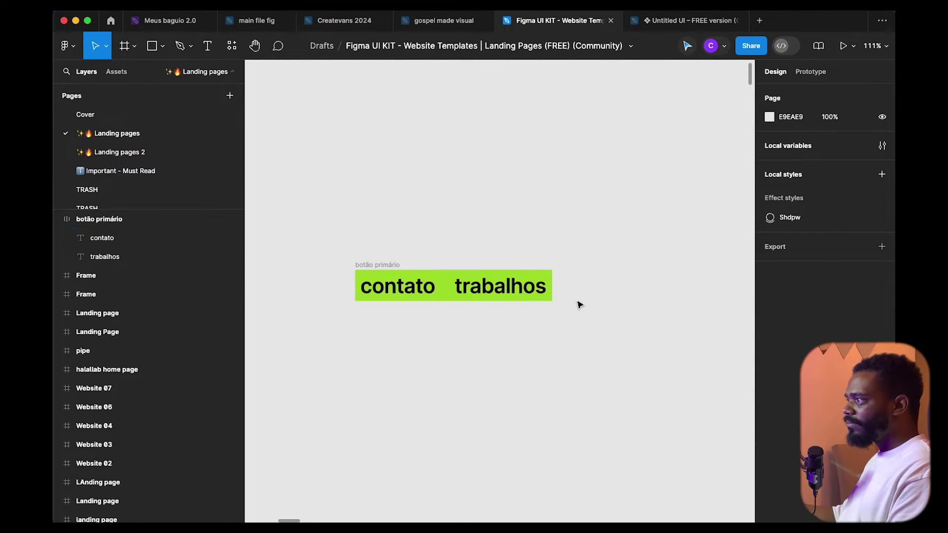
- Duplicate the "trabalhos" text inside the "botão primário" frame
click(388, 266)
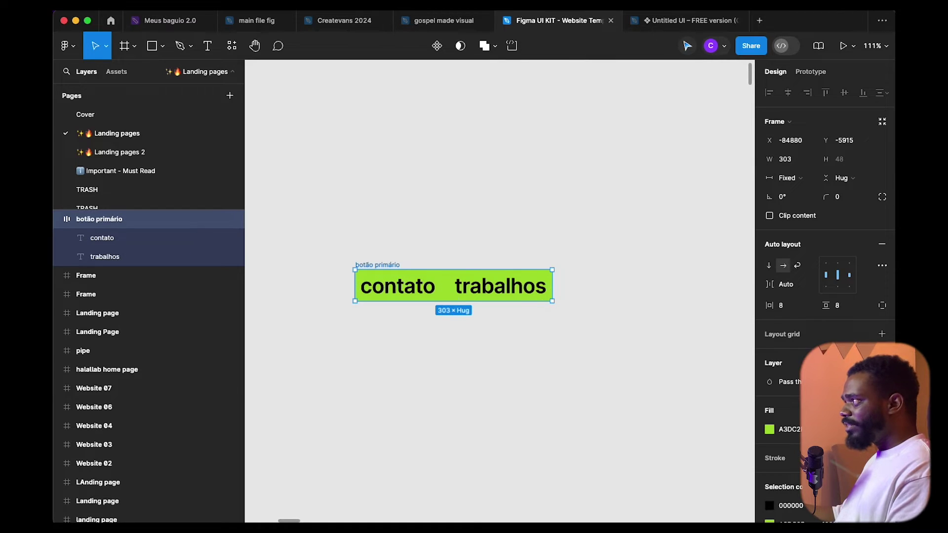
double_click(514, 294)
key(Escape)
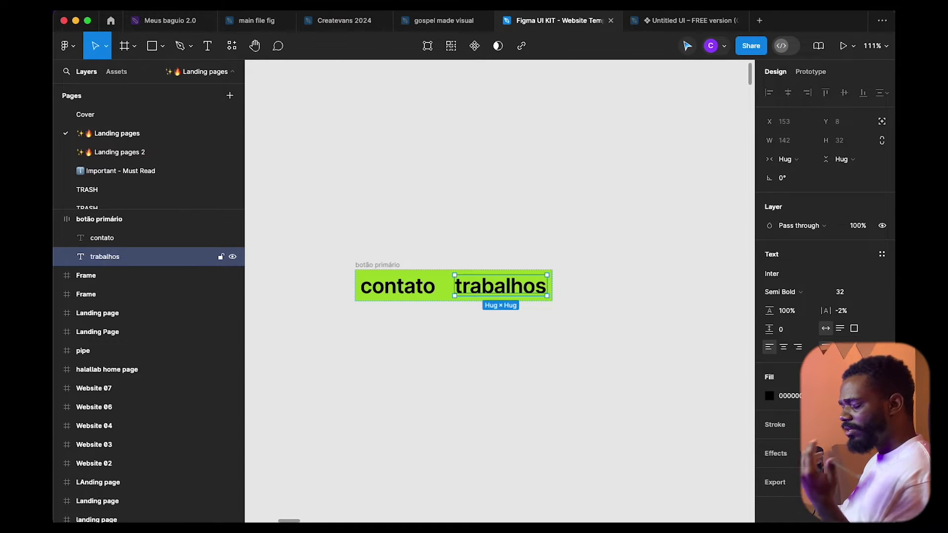
key(super+d)
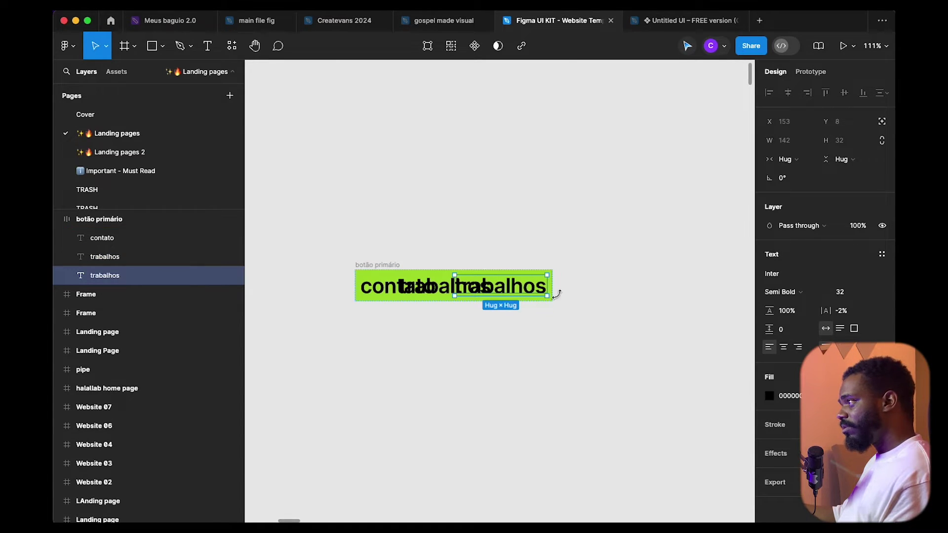
key(Escape)
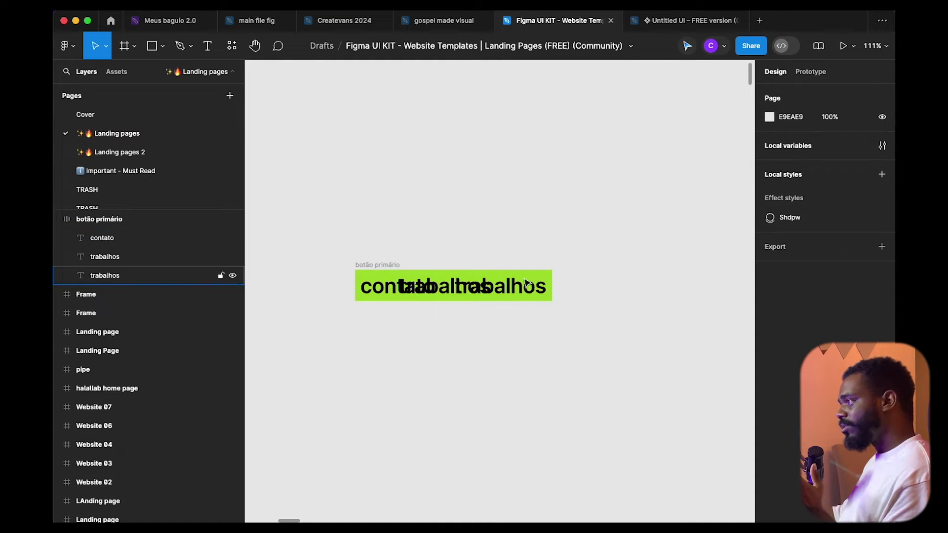
- Set the "botão primário" frame's horizontal sizing to Hug contents
click(391, 266)
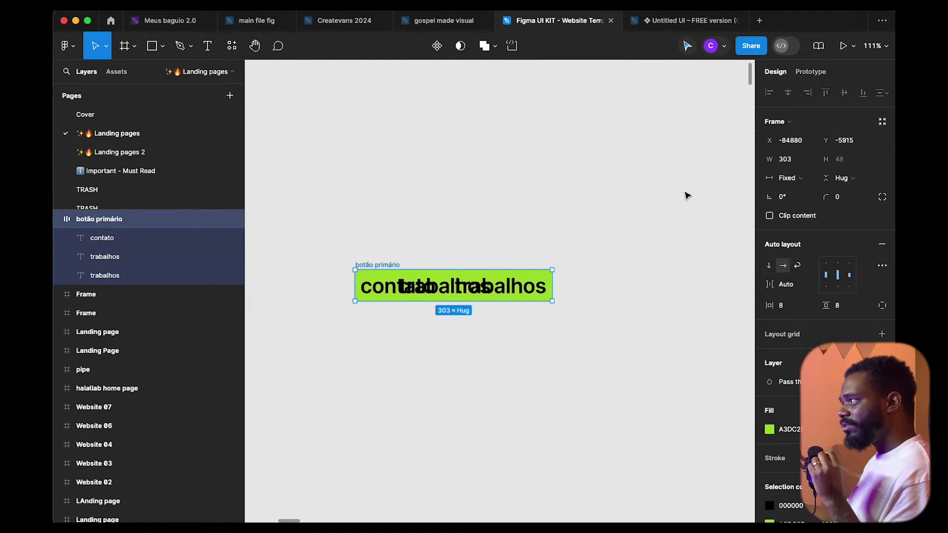
click(796, 181)
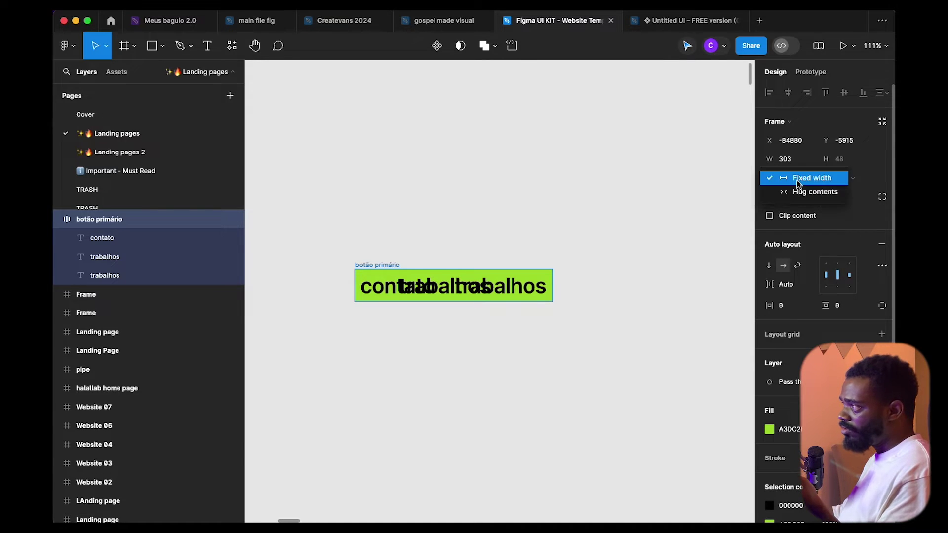
click(802, 191)
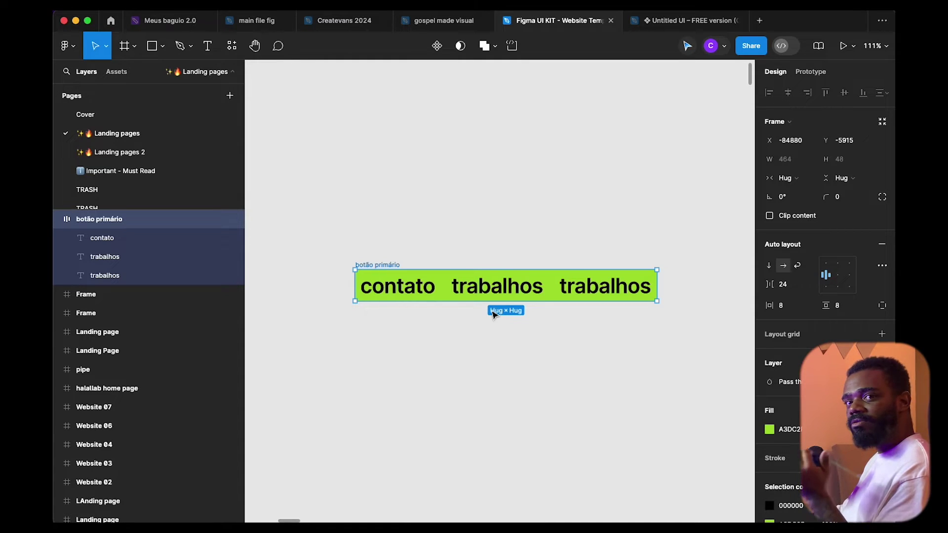
- Change the middle text in the green frame to "sobre"
click(511, 287)
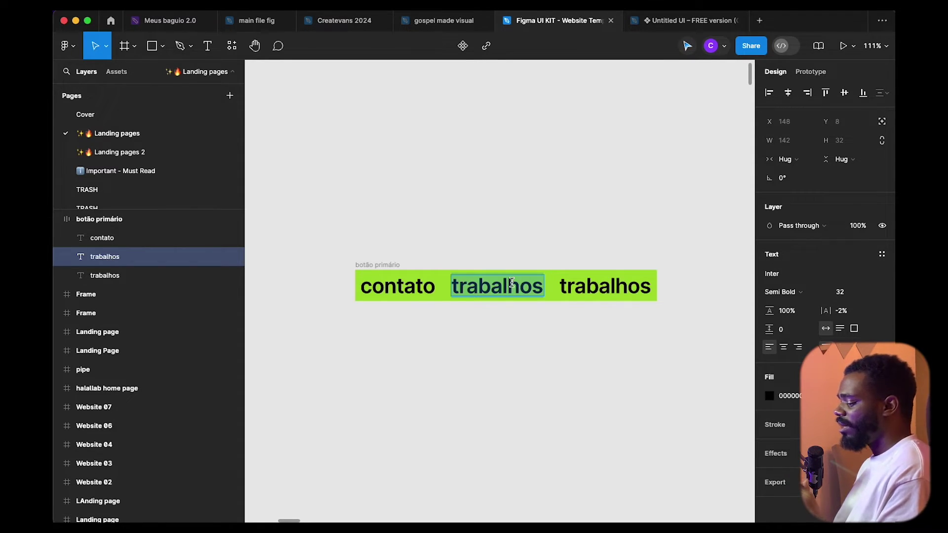
text(sobre)
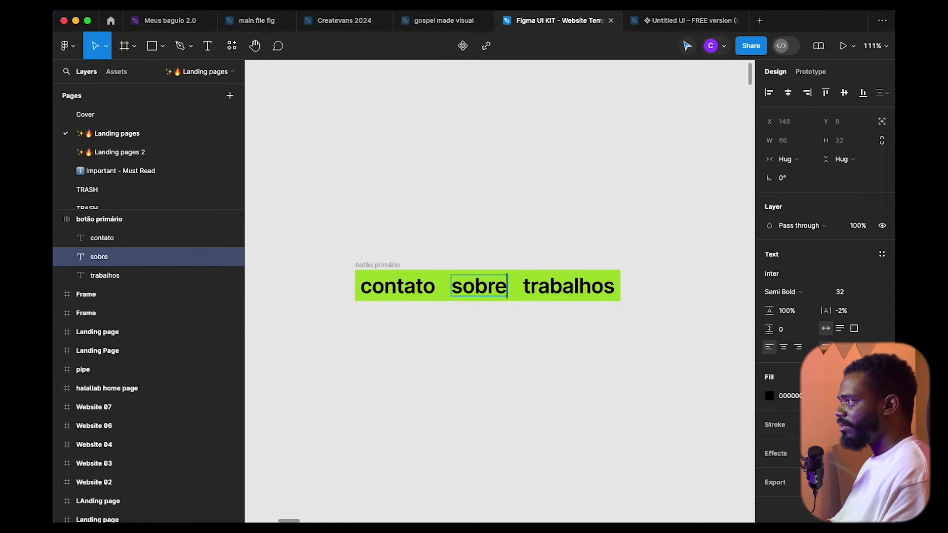
key(Escape)
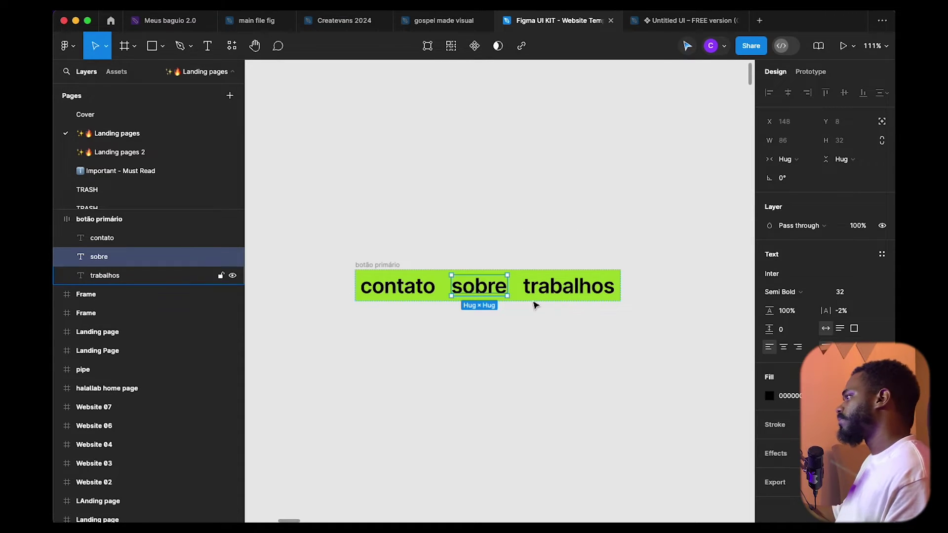
- Set the gap between the frame's three texts to Auto and widen the frame to about 555
click(331, 269)
click(381, 272)
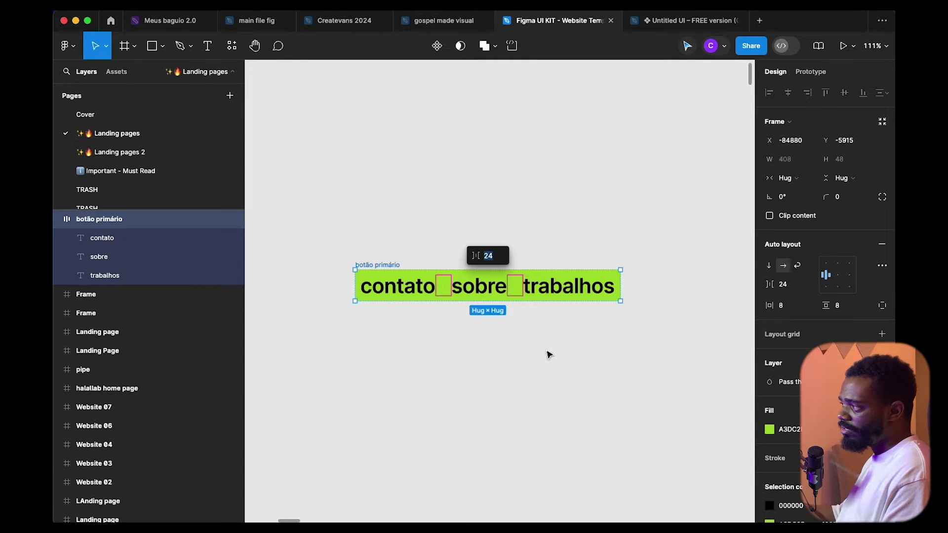
click(478, 308)
click(397, 268)
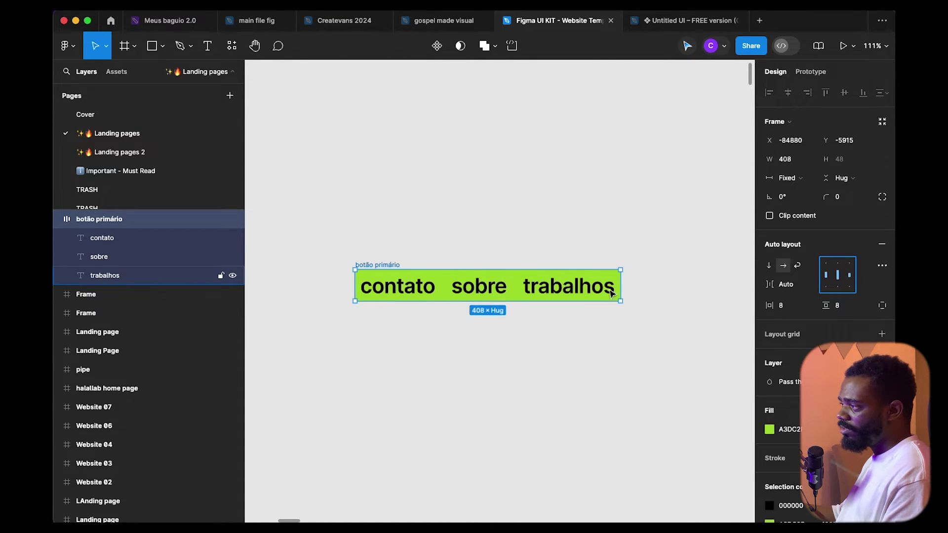
drag(622, 287, 717, 284)
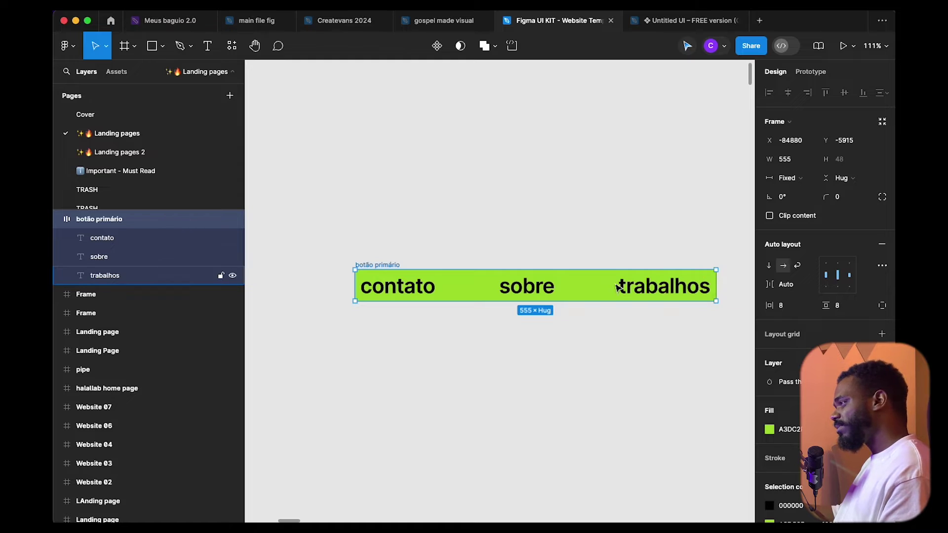
- Reselect the "botão primário" frame and move it slightly up and to the left, to about X -84903, Y -5939
click(565, 343)
click(430, 270)
drag(402, 268, 388, 252)
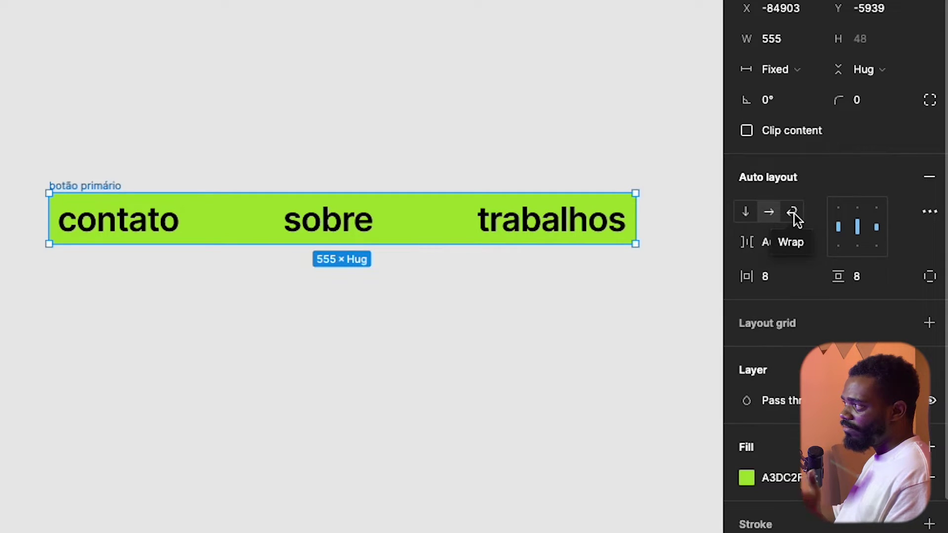
- Try the wrap, vertical and horizontal auto layout directions on the frame, finishing with Wrap
click(794, 212)
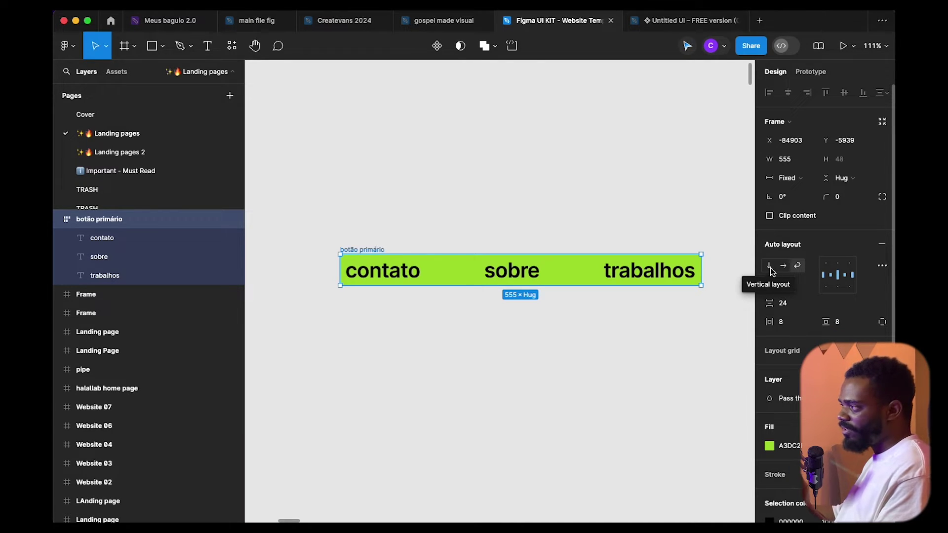
click(771, 267)
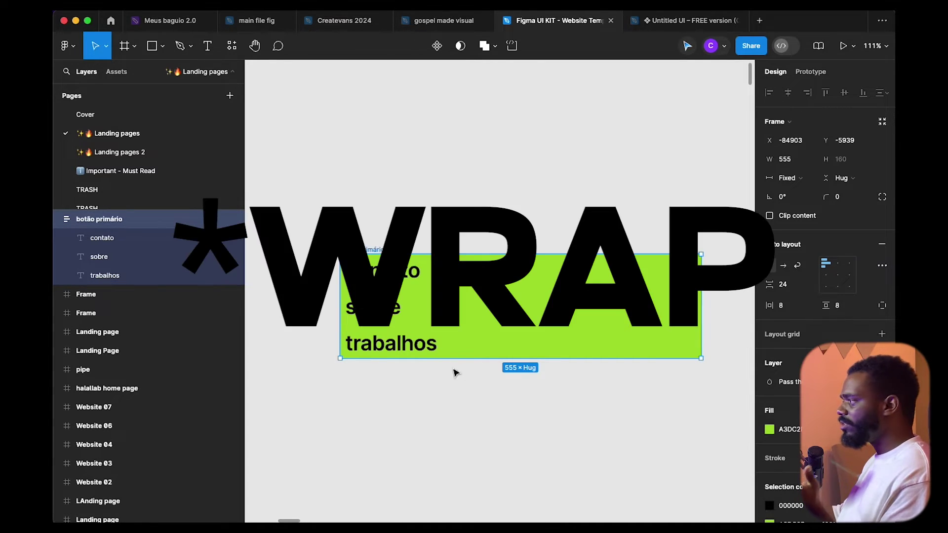
click(785, 267)
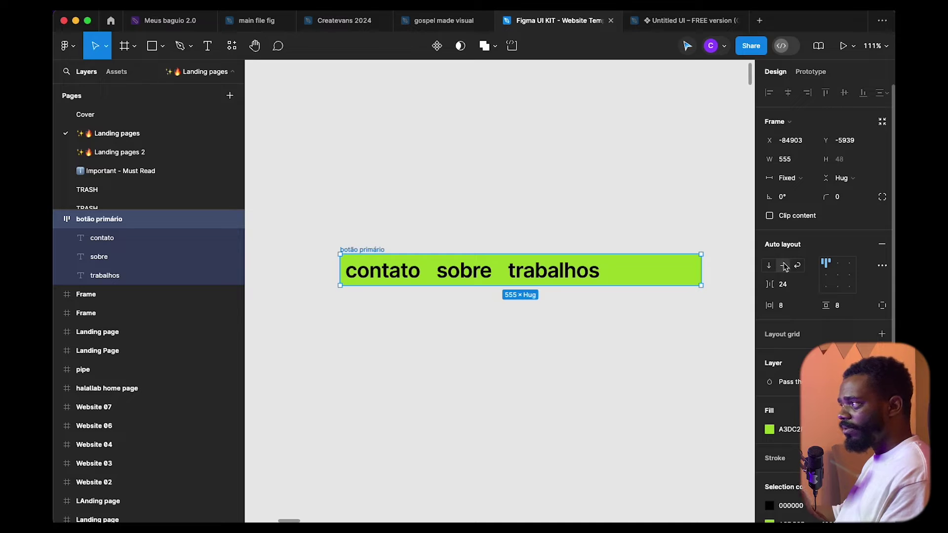
click(797, 266)
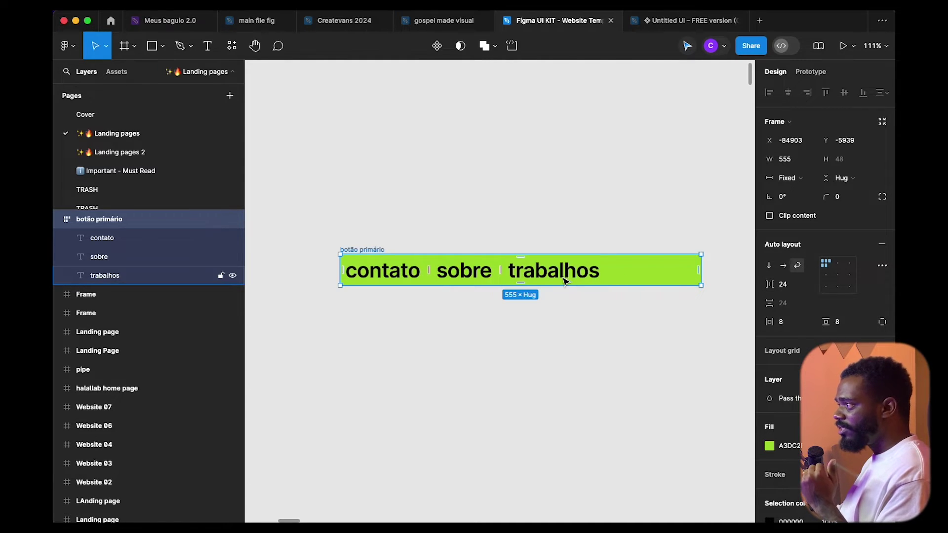
- Narrow the wrapping frame to about 509 and further to about 395 so "trabalhos" moves to a second line
drag(701, 277, 671, 275)
scroll(562, 271, up, 4)
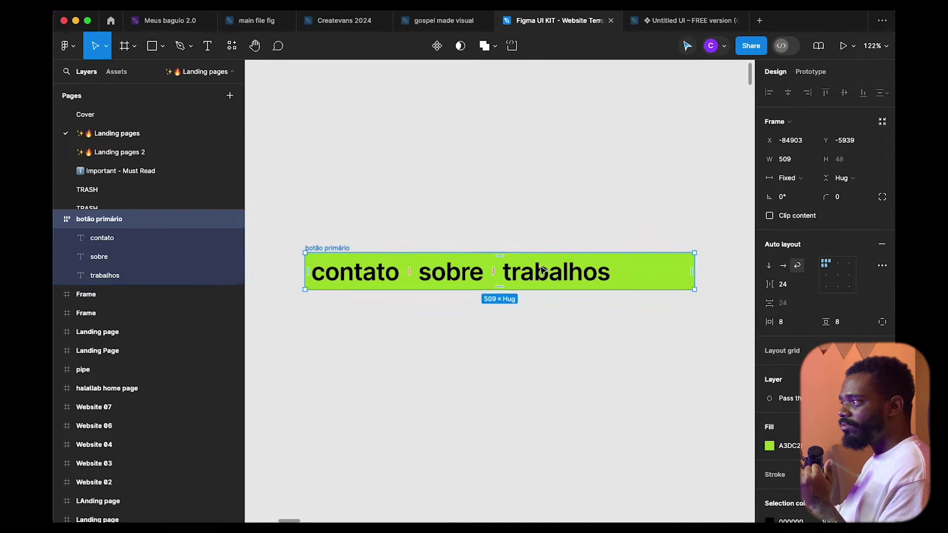
click(565, 279)
scroll(527, 332, down, 4)
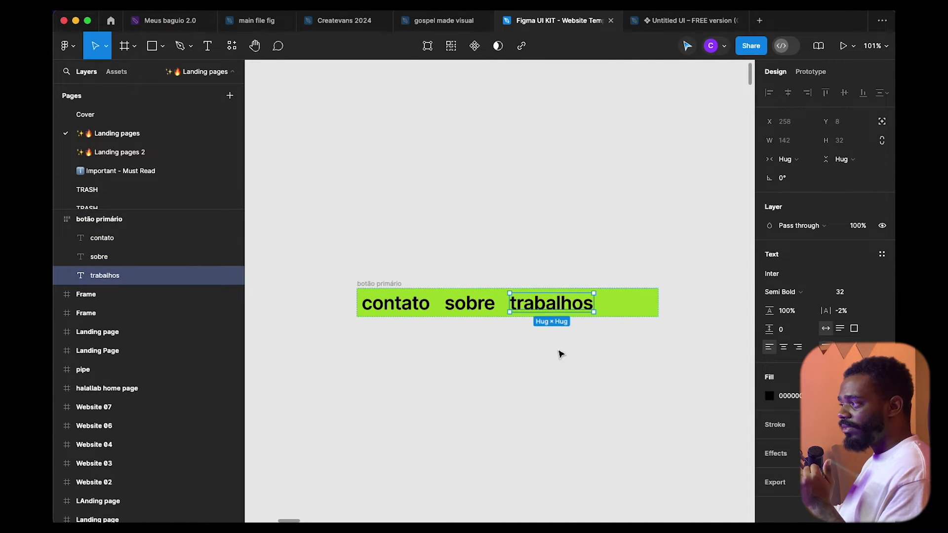
click(627, 309)
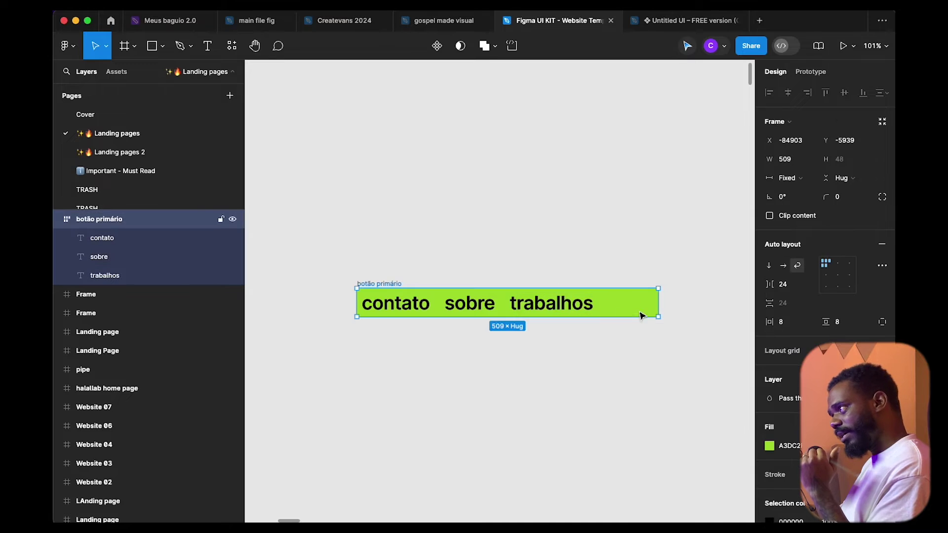
drag(657, 303, 591, 309)
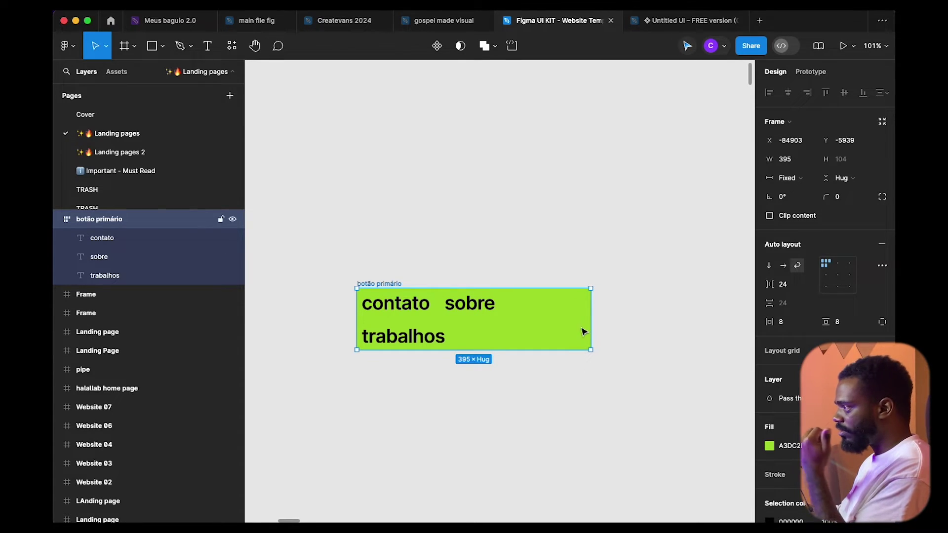
- Widen the frame so the texts share one line and set its horizontal sizing to Hug contents
drag(581, 327, 644, 321)
click(789, 177)
click(796, 191)
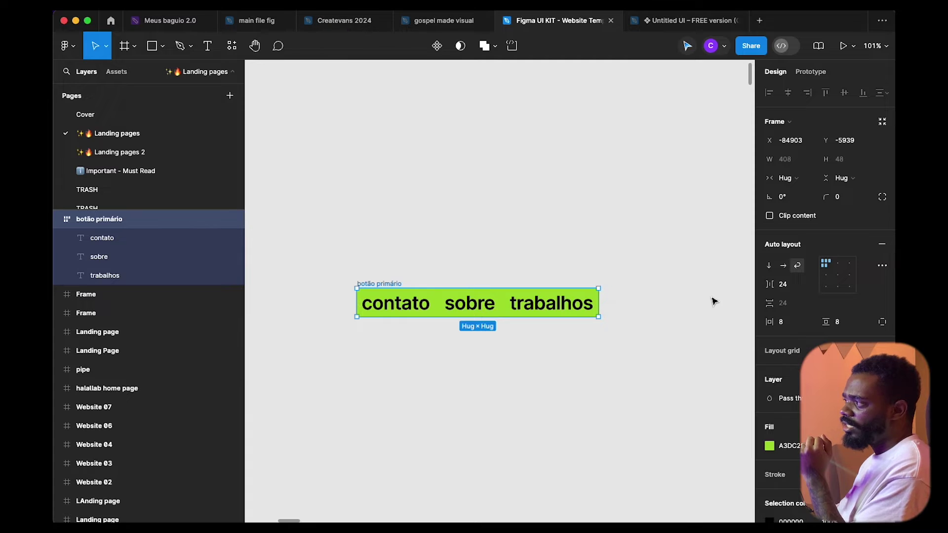
- Set the wrapping frame's vertical gap between rows to 8
click(792, 290)
click(794, 303)
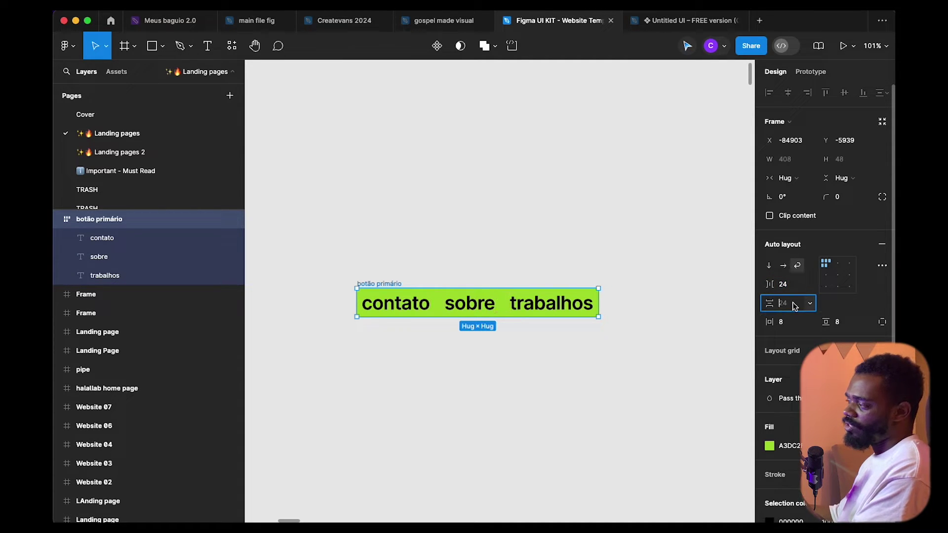
text(8)
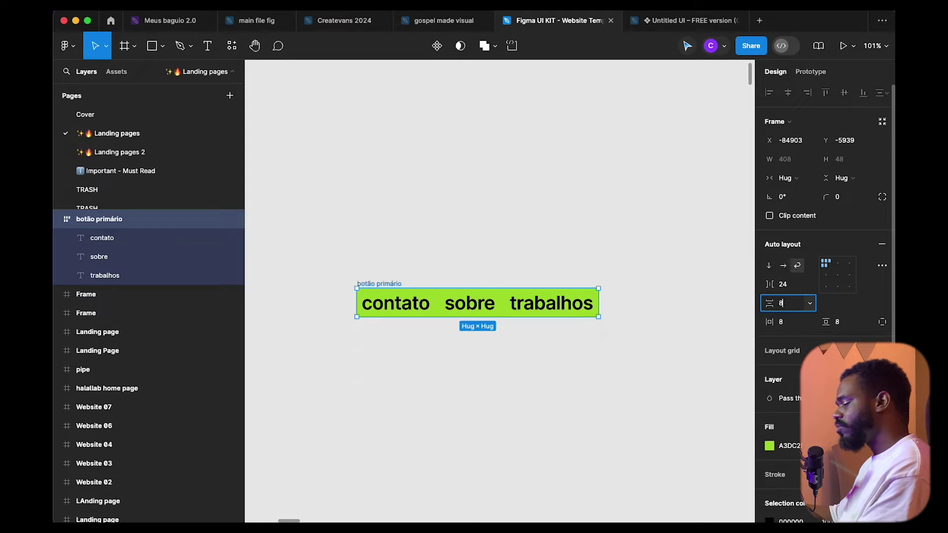
key(Return)
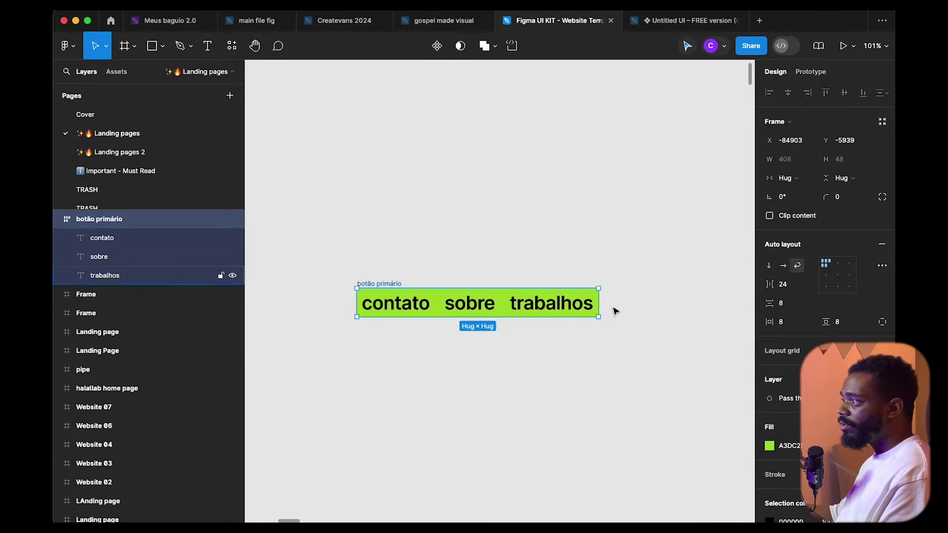
- Test the wrapping by resizing the frame's width to about 231, back out to about 438, and finally to about 276
drag(599, 303, 494, 296)
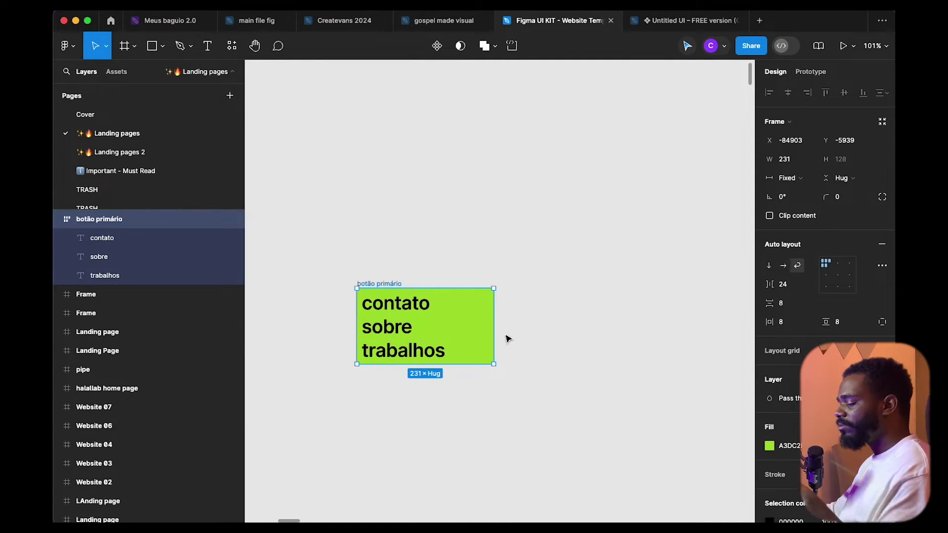
mouse_move(423, 315)
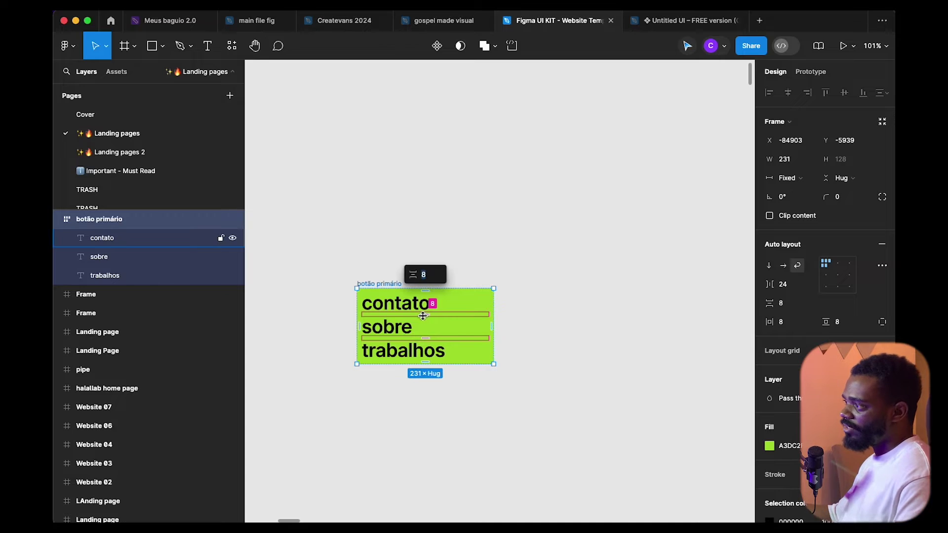
click(516, 357)
click(435, 320)
drag(495, 341, 617, 310)
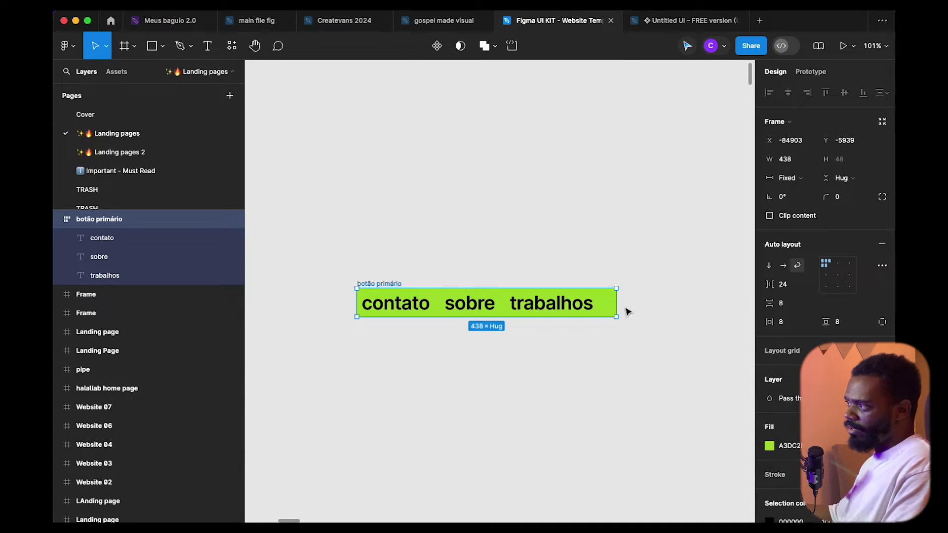
drag(617, 306, 520, 310)
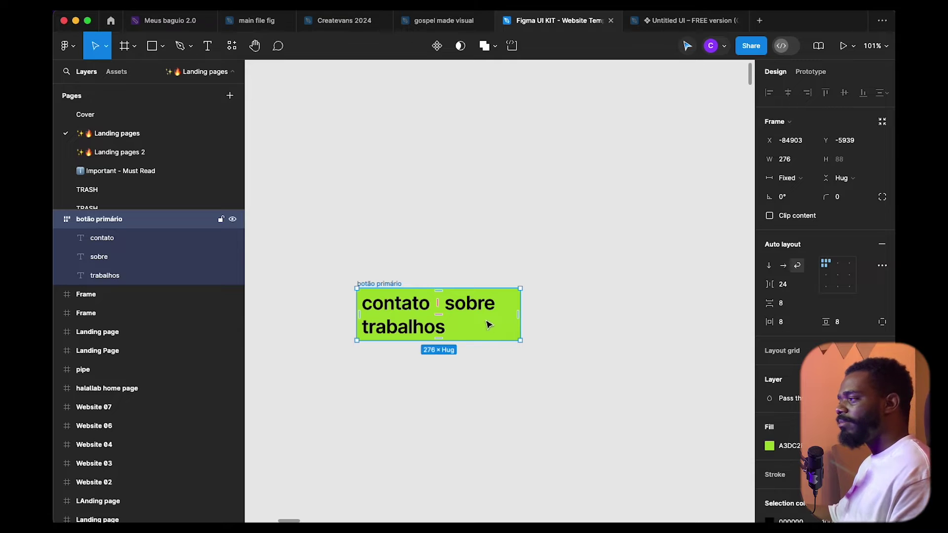
- Narrow the wrapping frame to a width of about 266 and move it slightly up and to the right
drag(515, 306, 510, 307)
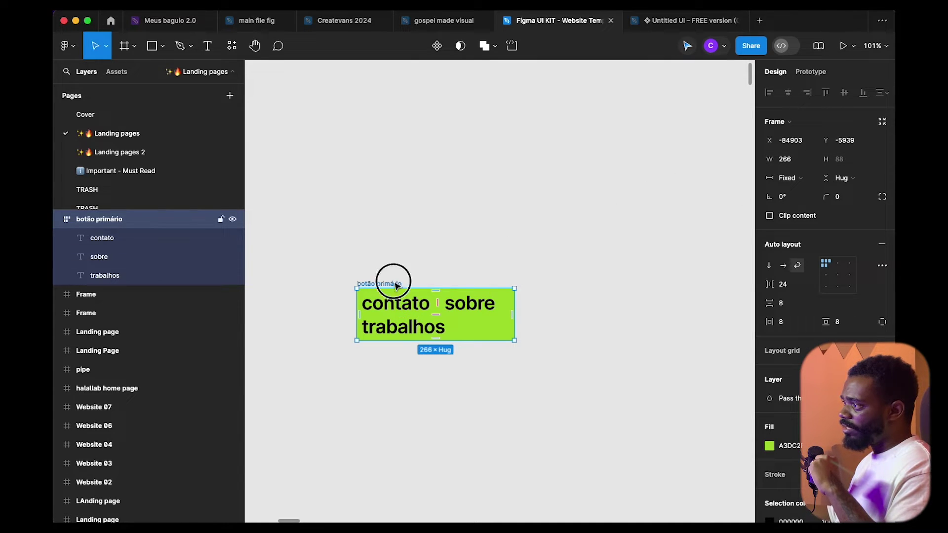
drag(400, 305, 410, 286)
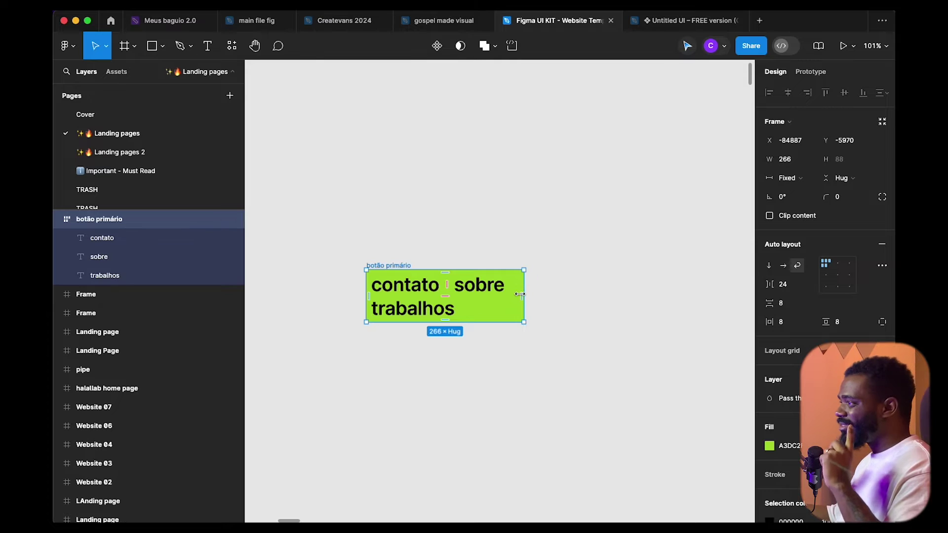
- Give the "botão primário" frame a minimum width of 266
click(786, 160)
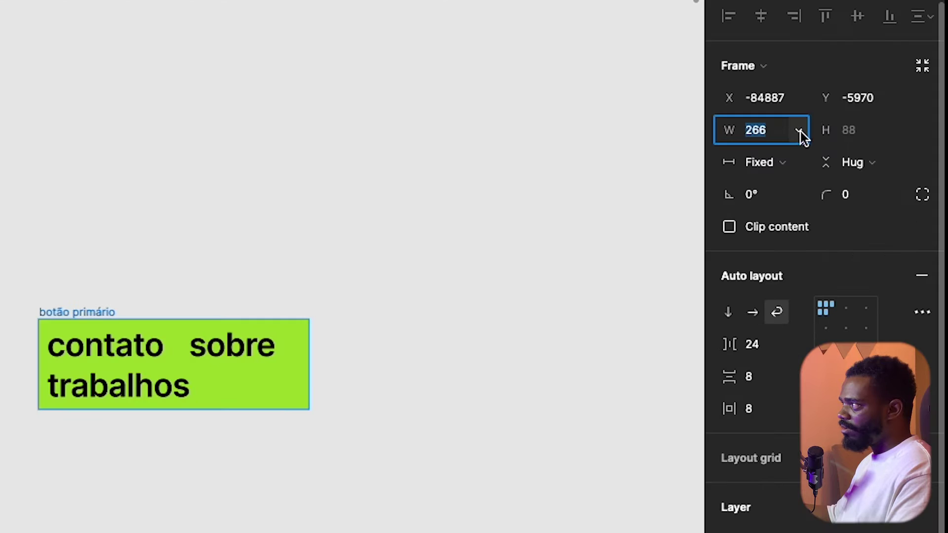
click(799, 130)
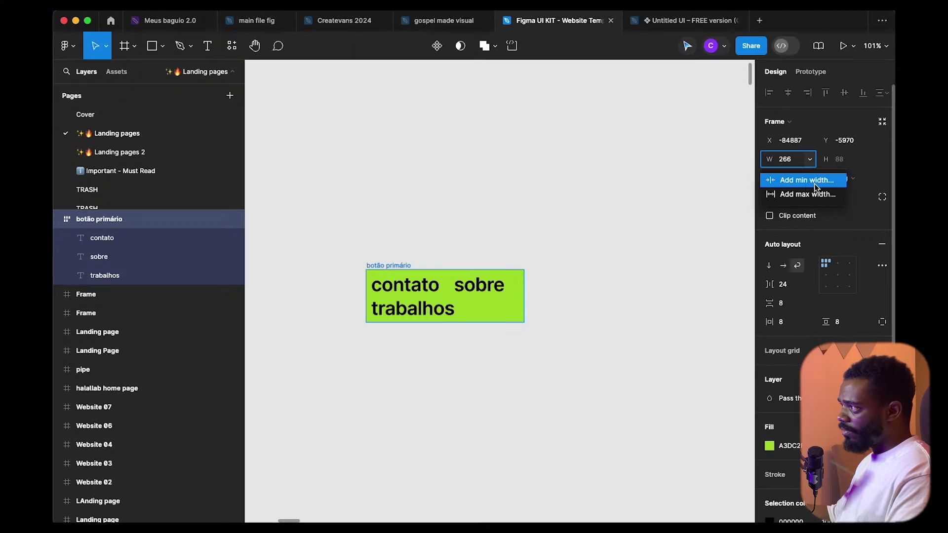
click(805, 172)
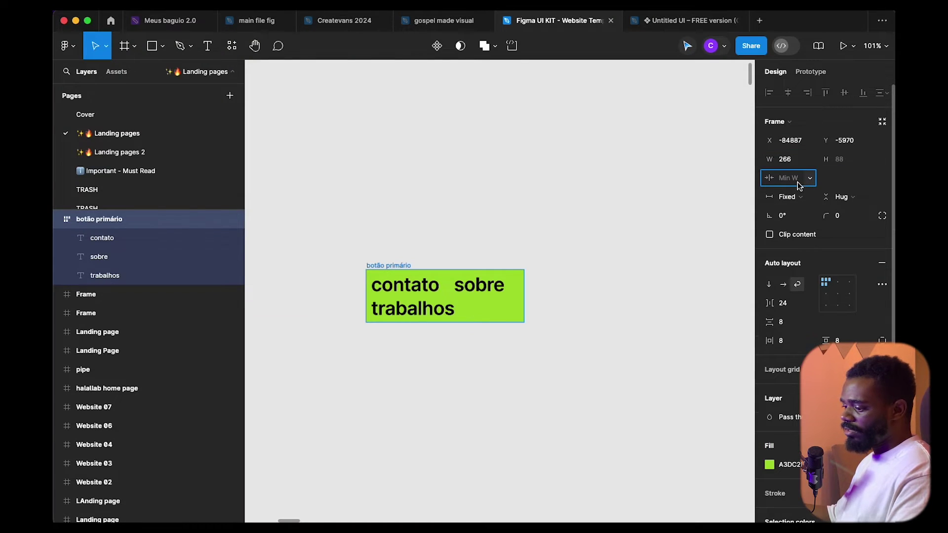
text(266)
key(Return)
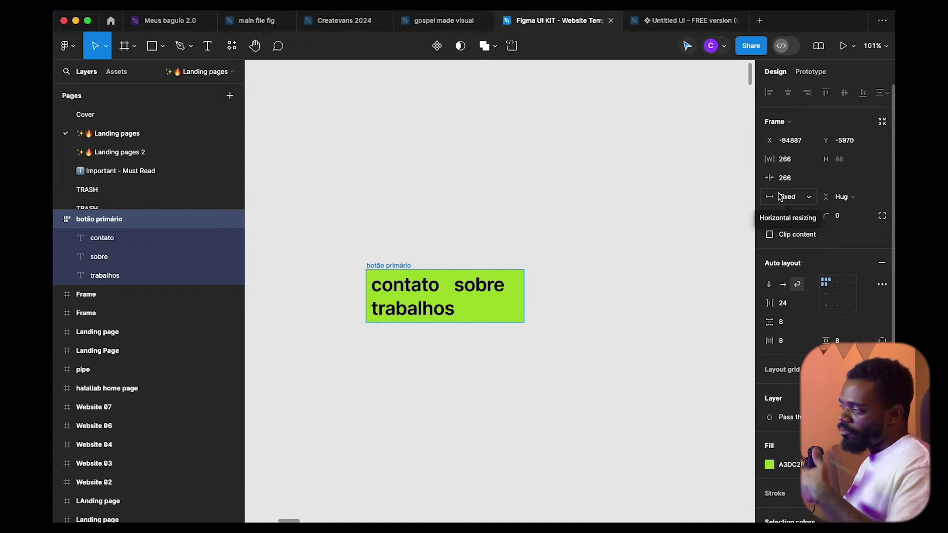
click(574, 299)
click(379, 266)
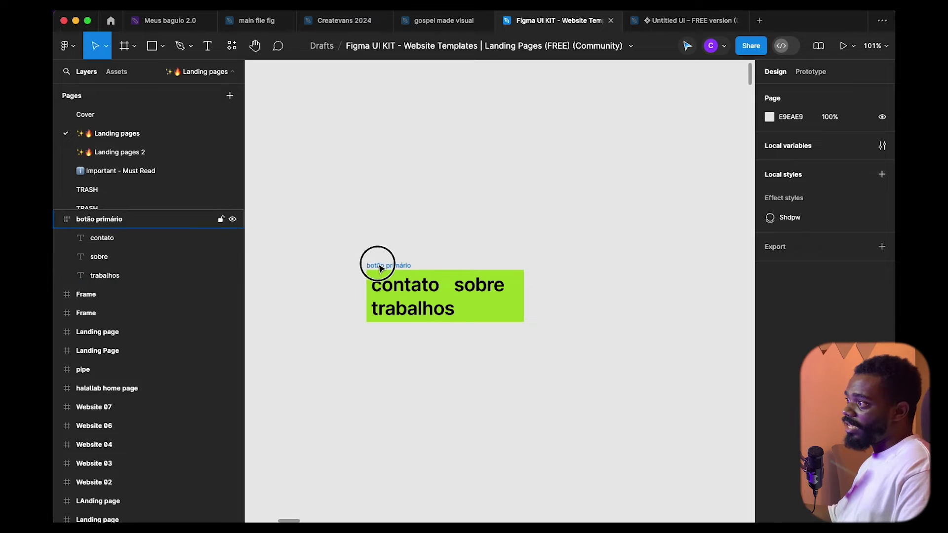
- Widen the frame to about 528 with an Auto gap between the texts, and test it by narrowing to about 287
drag(524, 296, 615, 263)
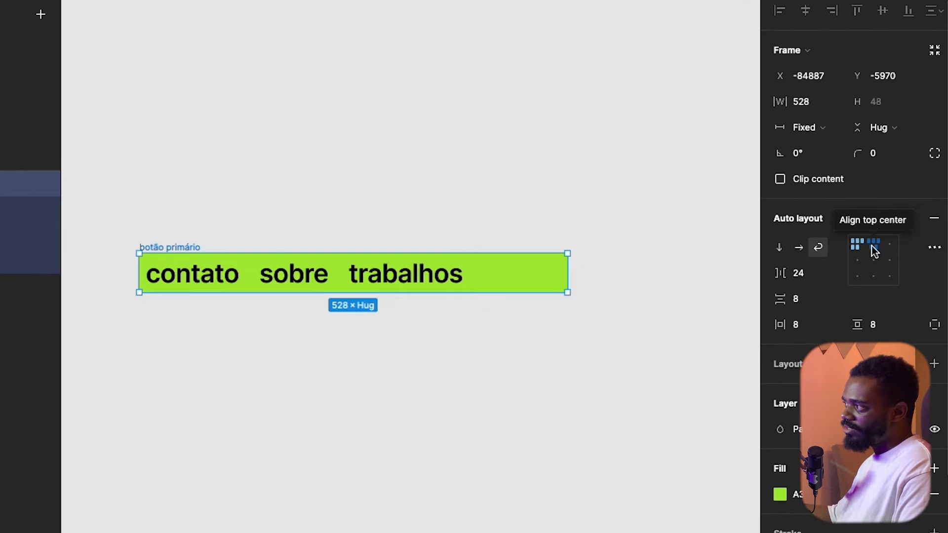
double_click(837, 265)
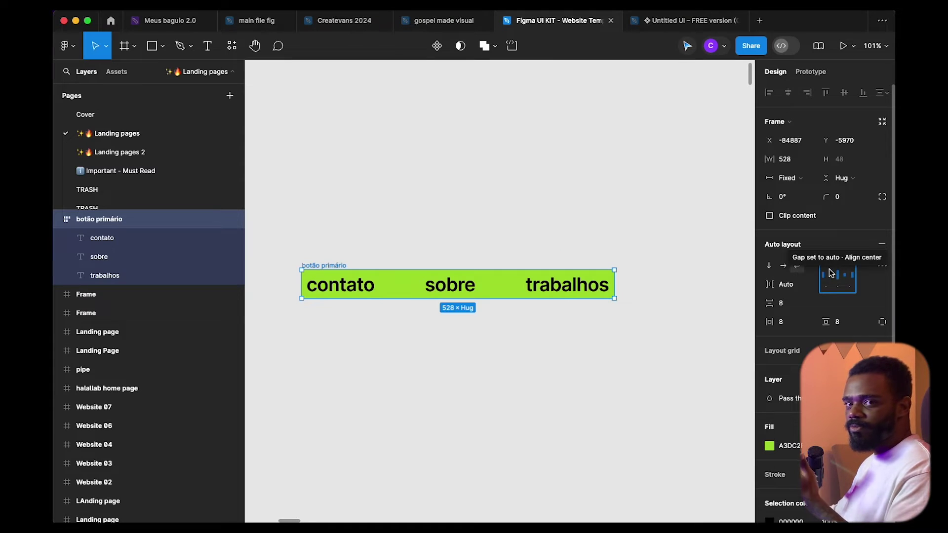
drag(616, 282, 473, 282)
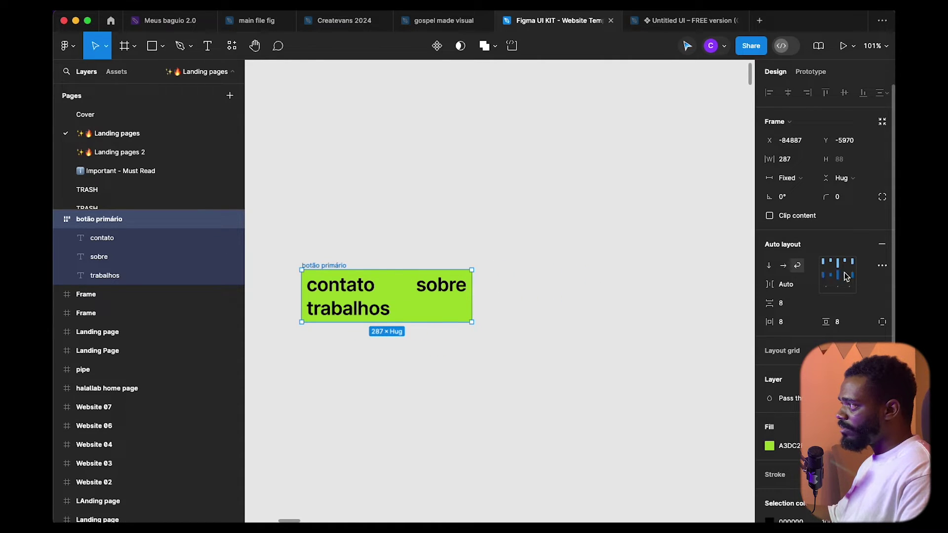
- Align the texts to the left middle with a fixed gap of 24 and resize the frame down to its 266 minimum
click(826, 277)
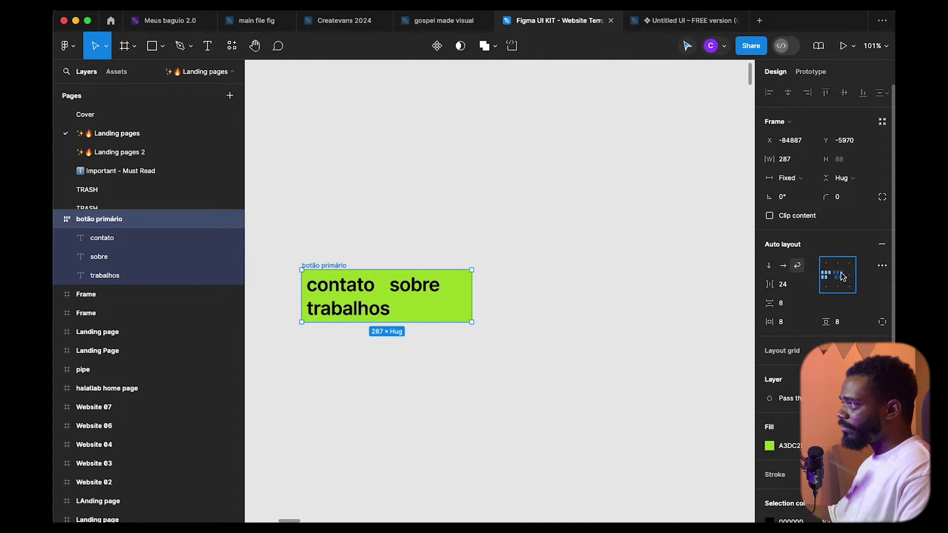
drag(472, 292, 520, 287)
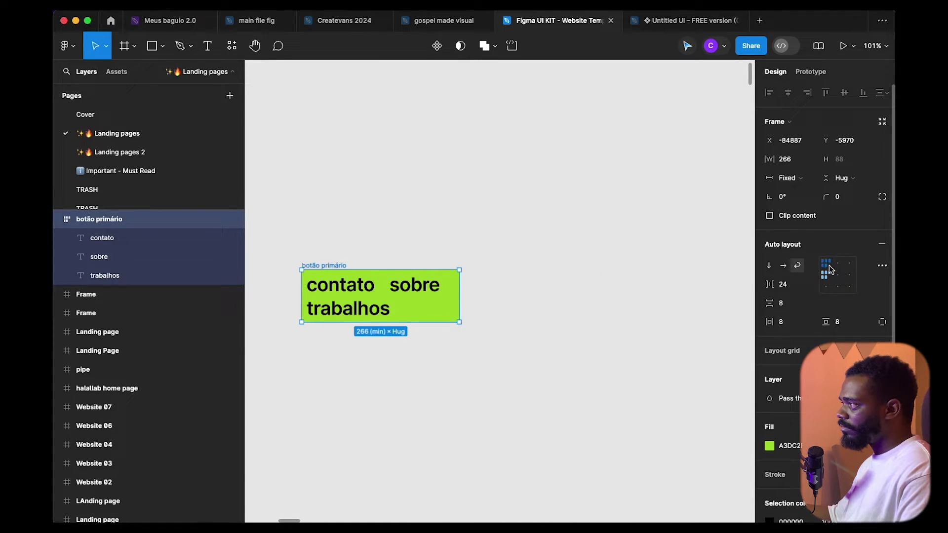
- Set the text gap to Auto with top alignment and widen the frame to about 596
double_click(828, 265)
drag(459, 303, 655, 284)
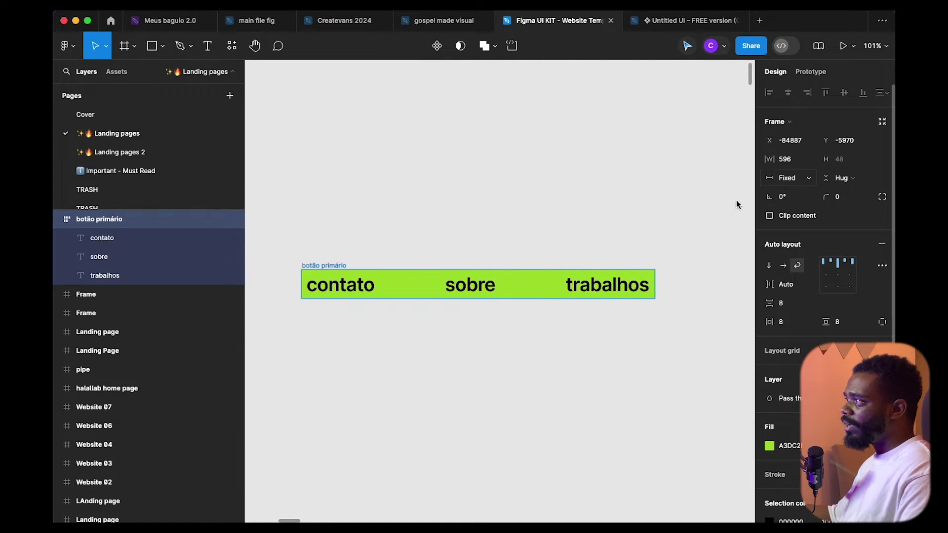
- Give the "botão primário" frame a maximum width of 596
click(795, 162)
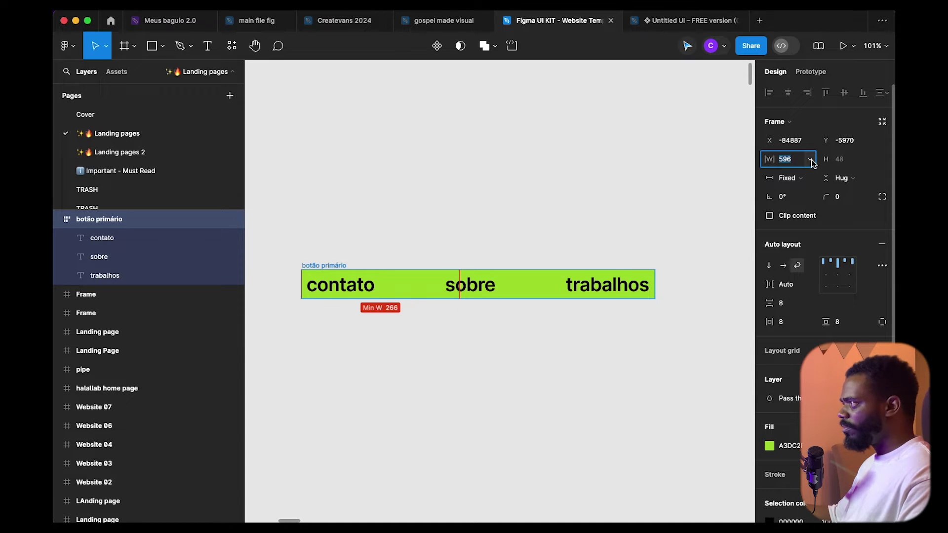
click(811, 161)
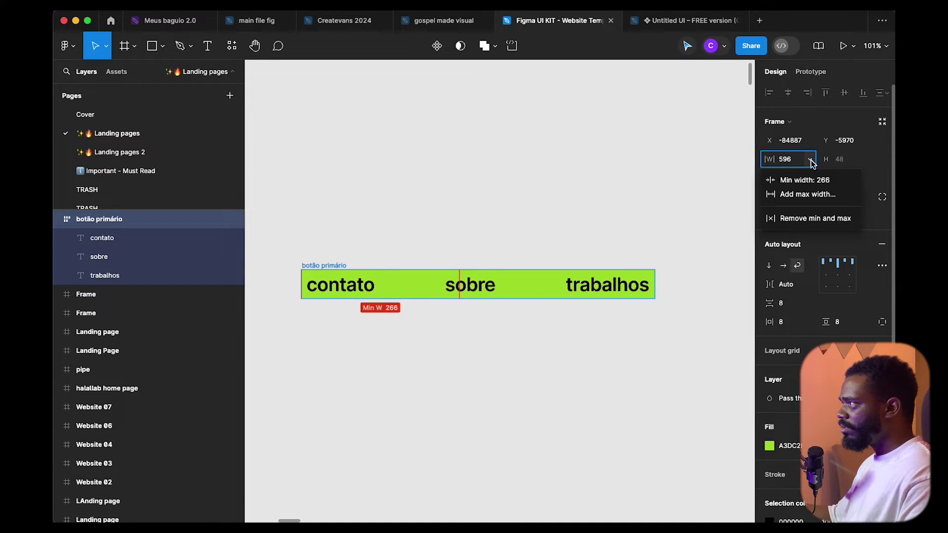
click(809, 195)
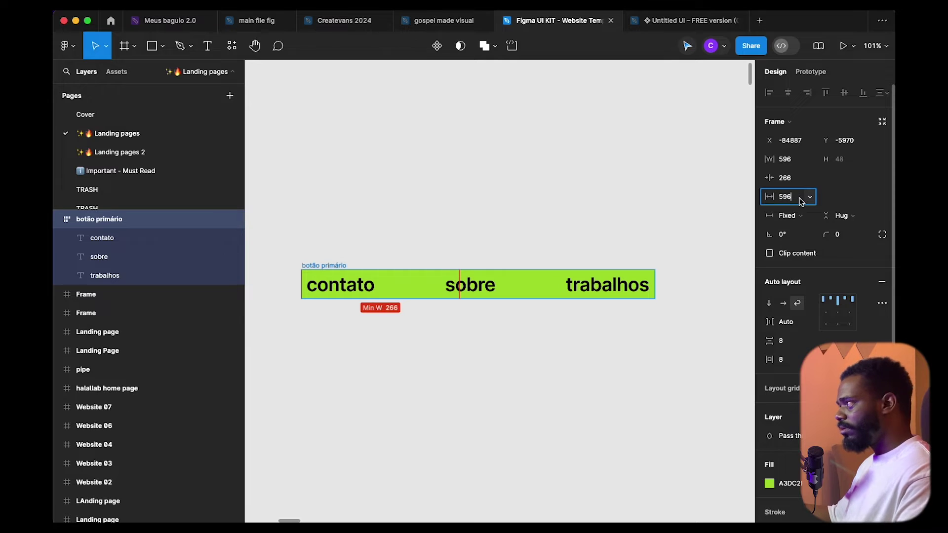
key(Return)
click(616, 345)
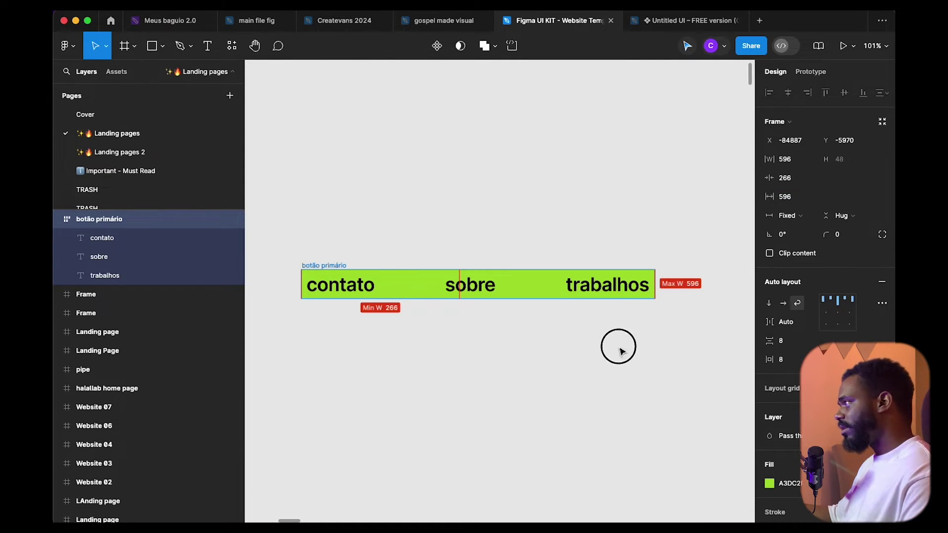
click(337, 270)
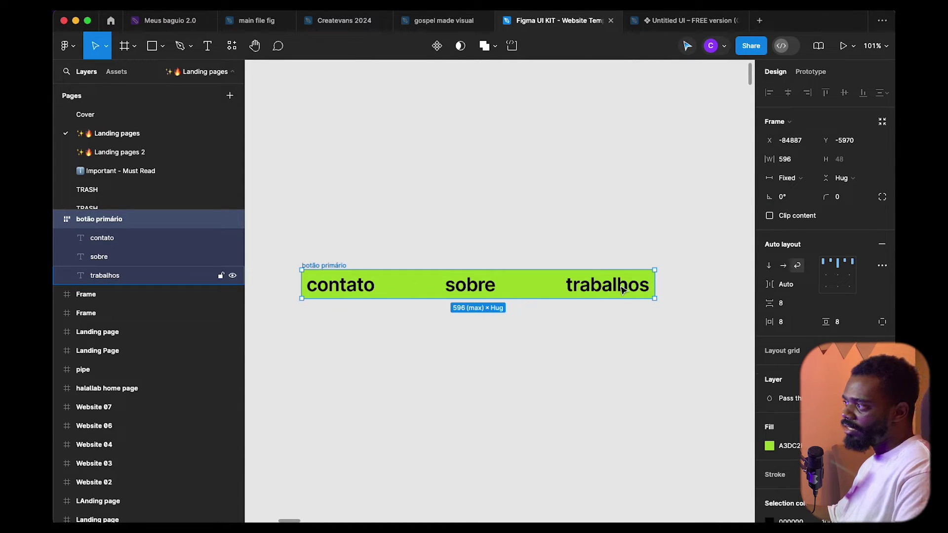
- Try to stretch the frame wider than its maximum width
drag(654, 283, 789, 293)
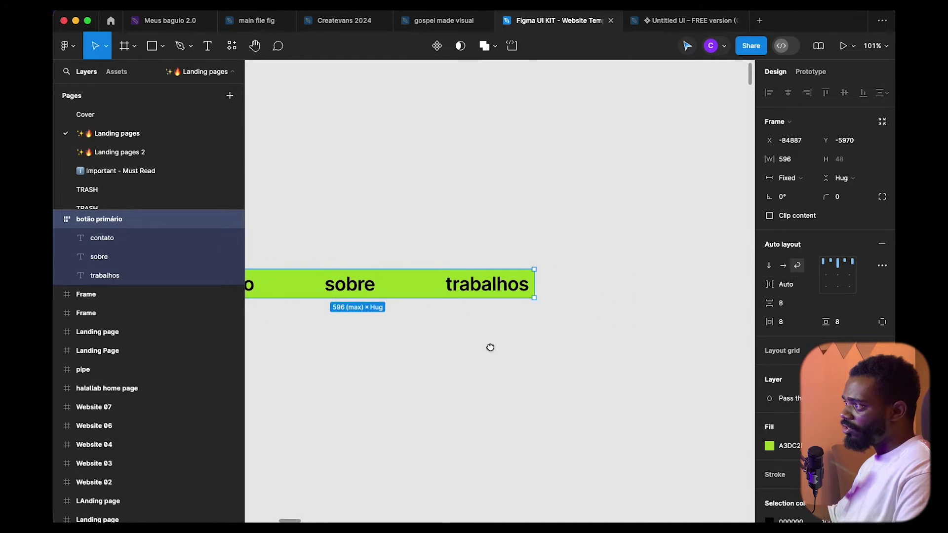
scroll(494, 348, left, 3)
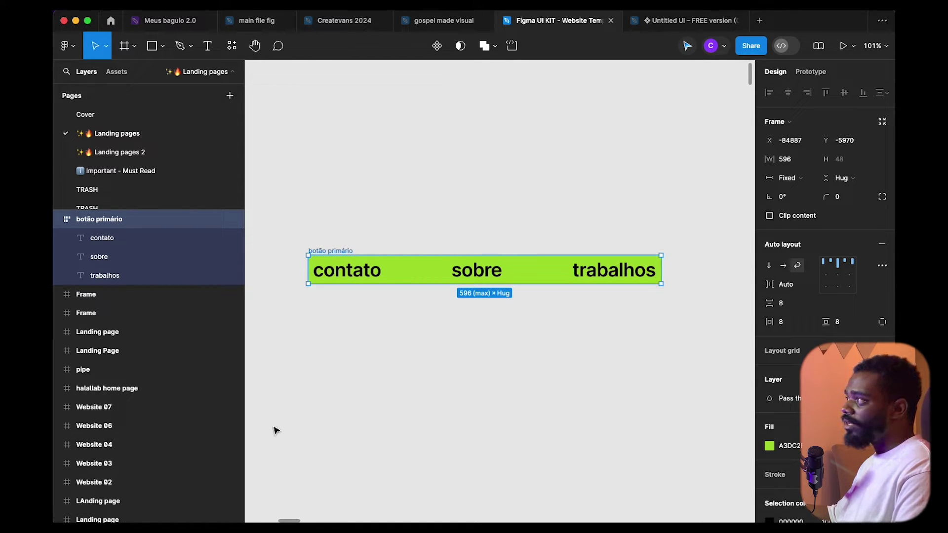
- Move the file to the "Createvans - social media" project and inspect the "botão primário" frame in Dev Mode
click(785, 45)
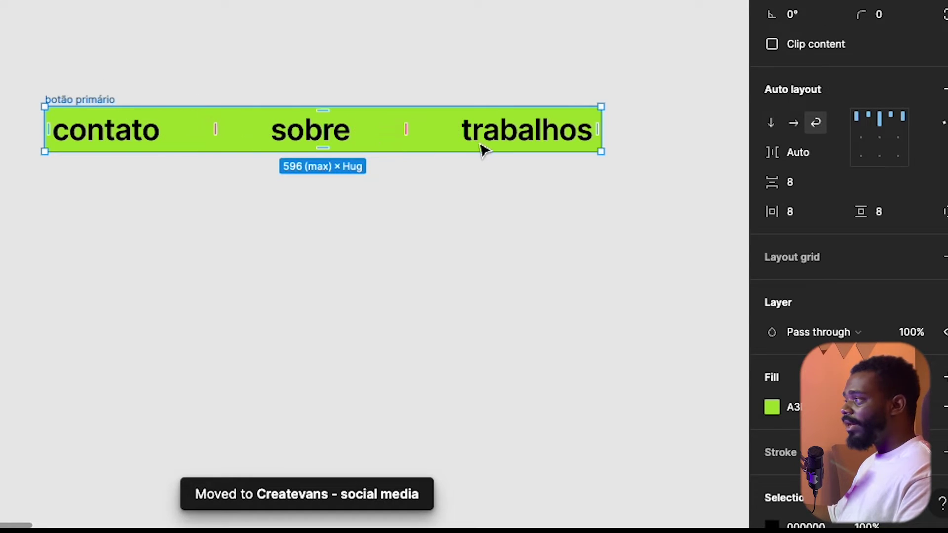
drag(605, 140, 665, 105)
click(302, 74)
click(95, 98)
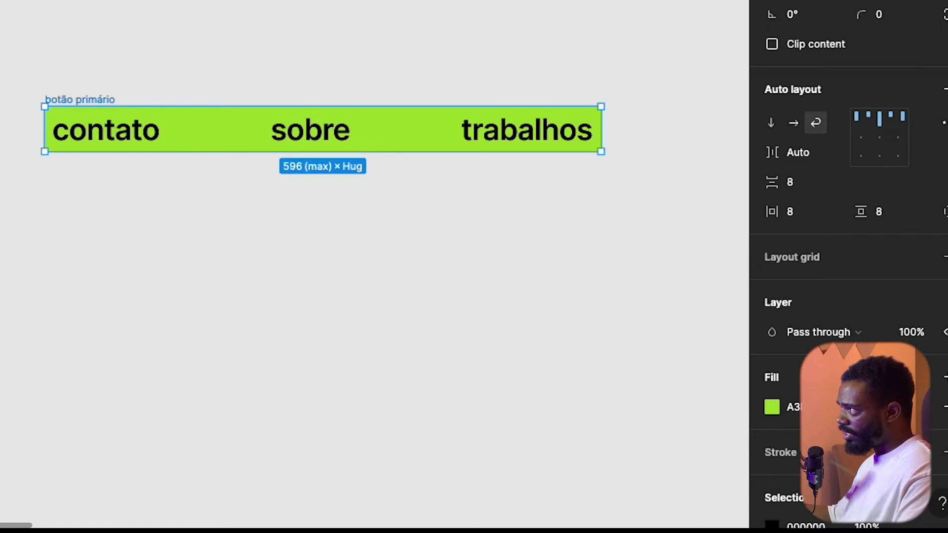
key(shift+d)
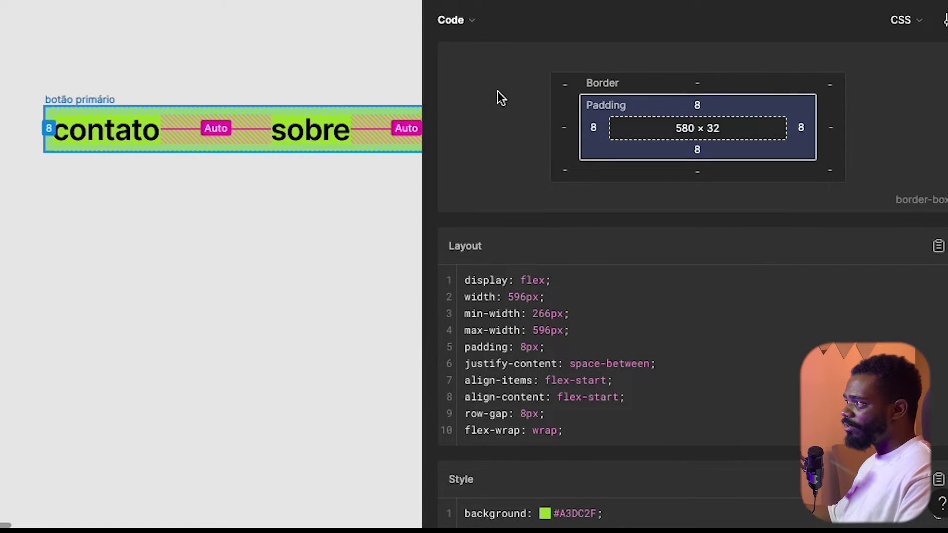
- Enlarge the code view and examine the frame's Layout CSS, especially the justify-content and row-gap values
drag(424, 91, 563, 62)
scroll(774, 298, down, 1)
scroll(774, 299, down, 3)
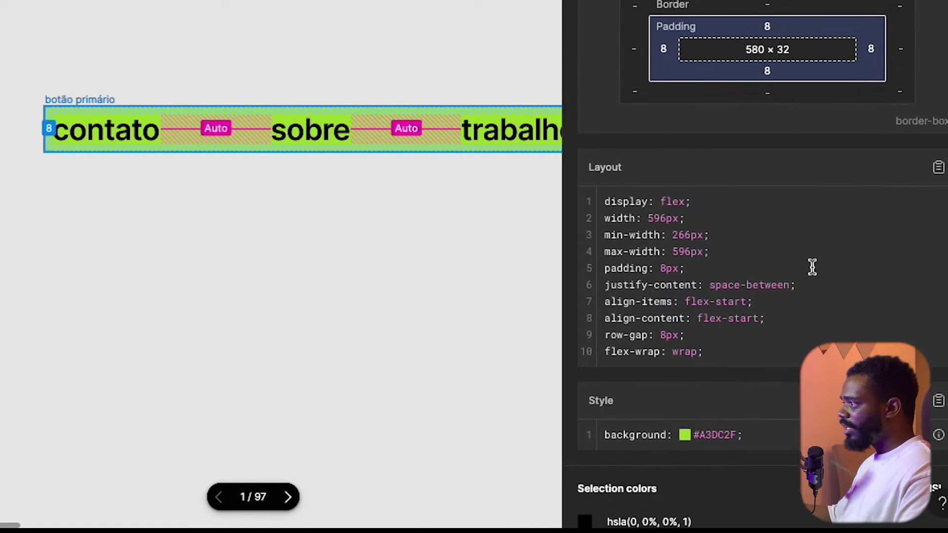
drag(606, 203, 665, 291)
click(696, 296)
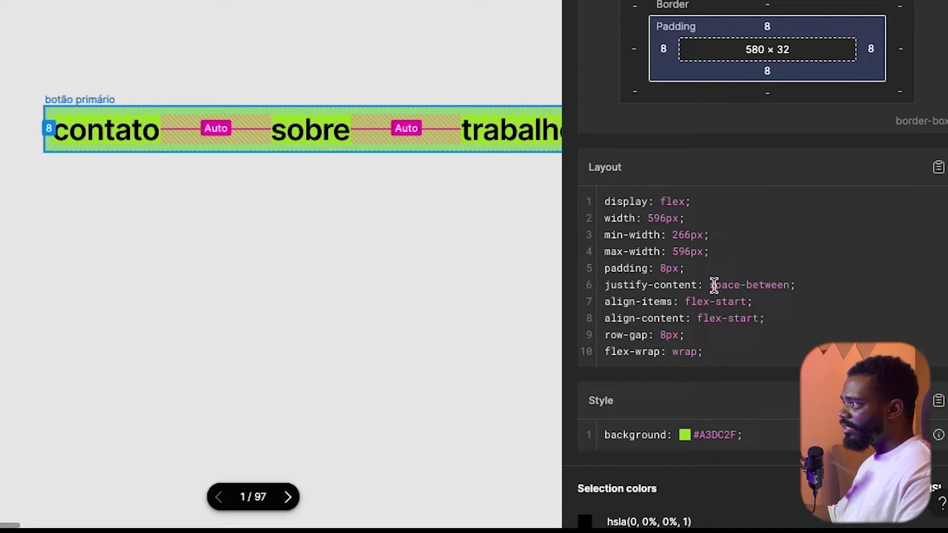
drag(711, 286, 795, 285)
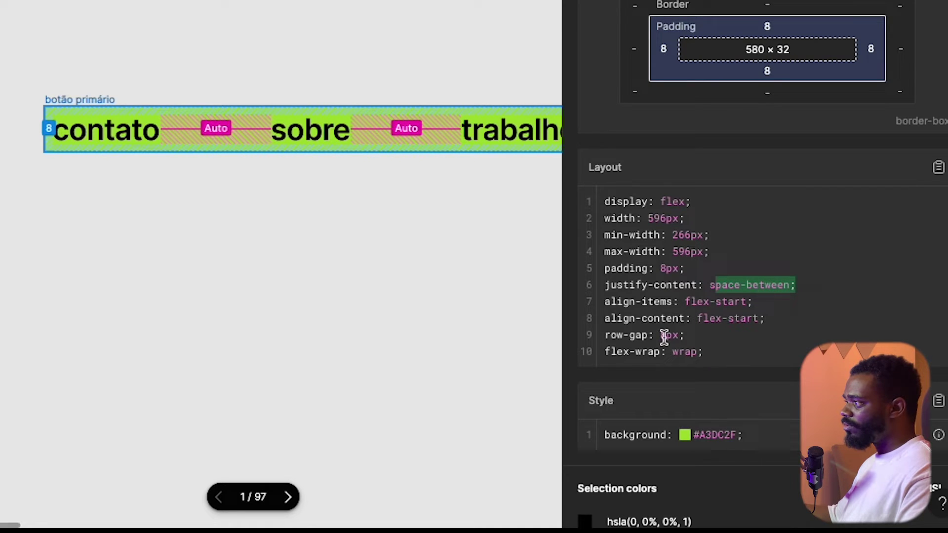
drag(662, 336, 687, 329)
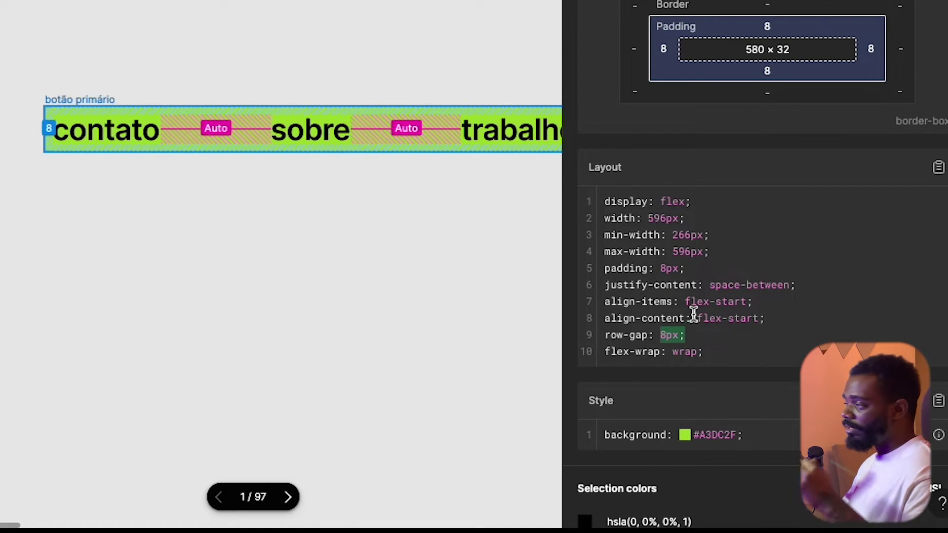
- Examine the style and selection colors, and highlight the flex-wrap line of the layout code
scroll(686, 247, down, 3)
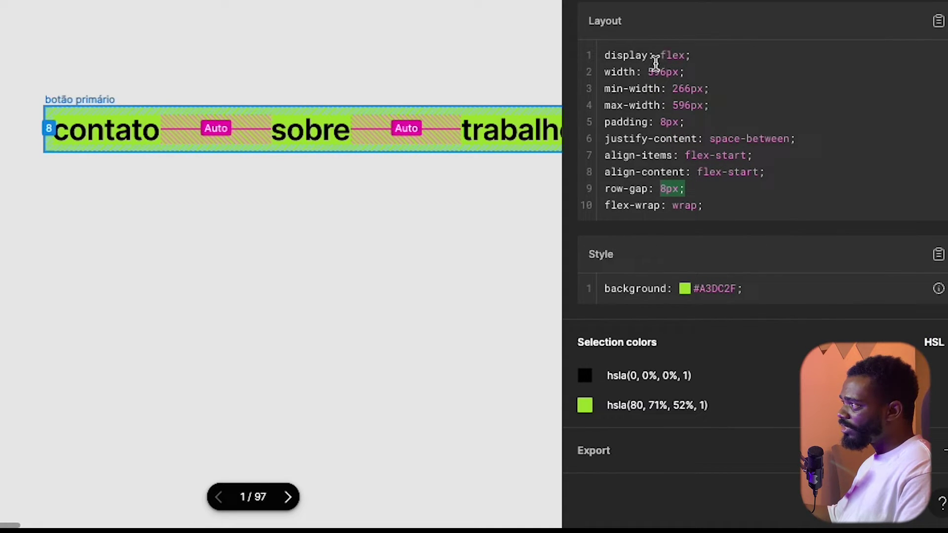
scroll(654, 61, up, 3)
drag(624, 343, 673, 341)
click(635, 343)
click(693, 339)
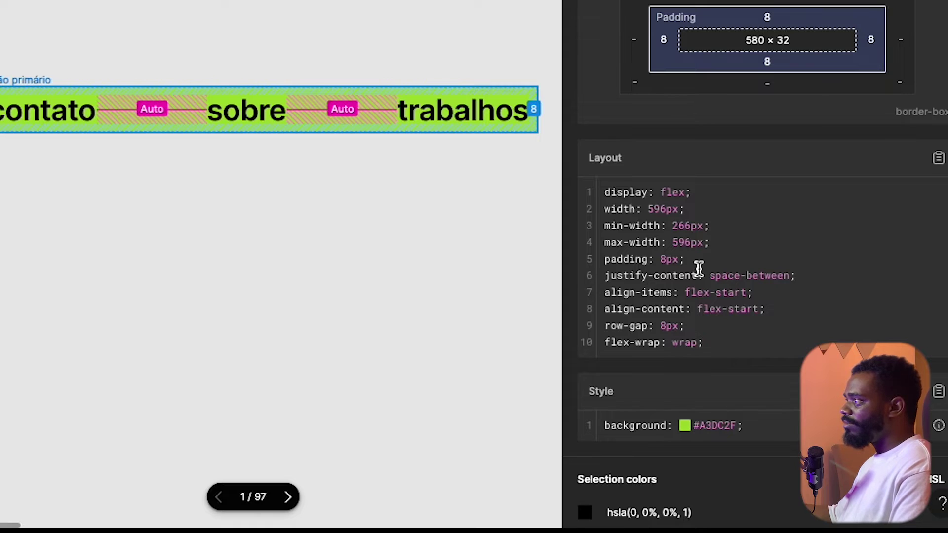
- Examine the min-width and max-width lines, the whole layout code block, and the min-width value
scroll(700, 268, down, 1)
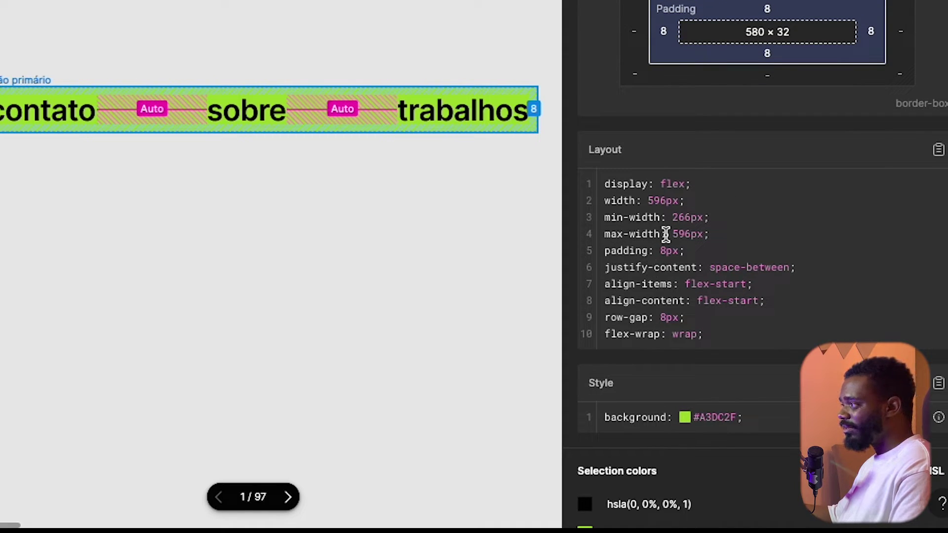
drag(605, 218, 709, 218)
drag(605, 234, 709, 235)
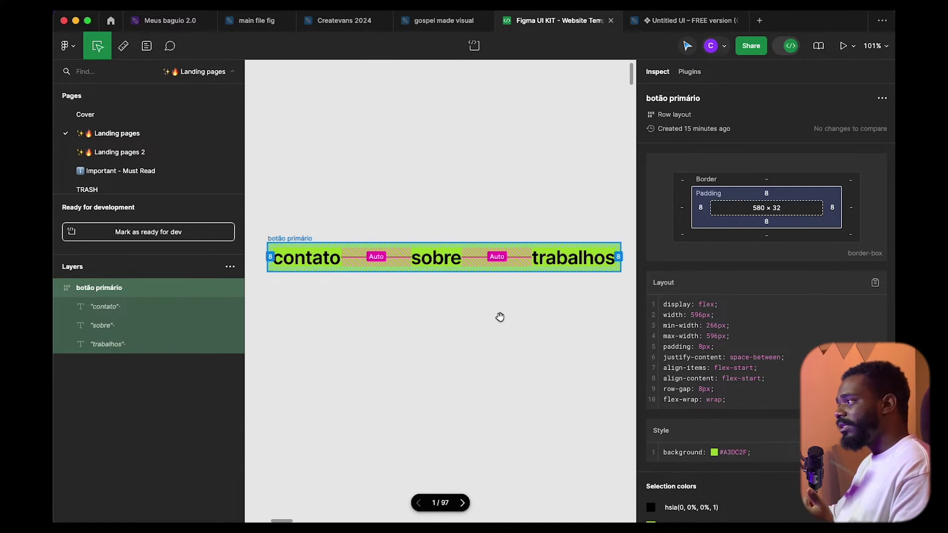
drag(666, 305, 692, 412)
click(701, 365)
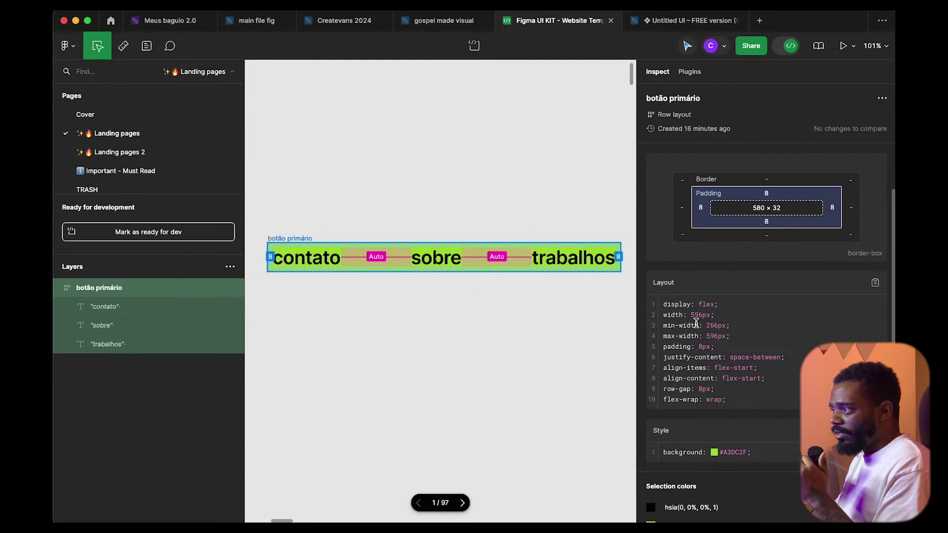
drag(707, 326, 725, 323)
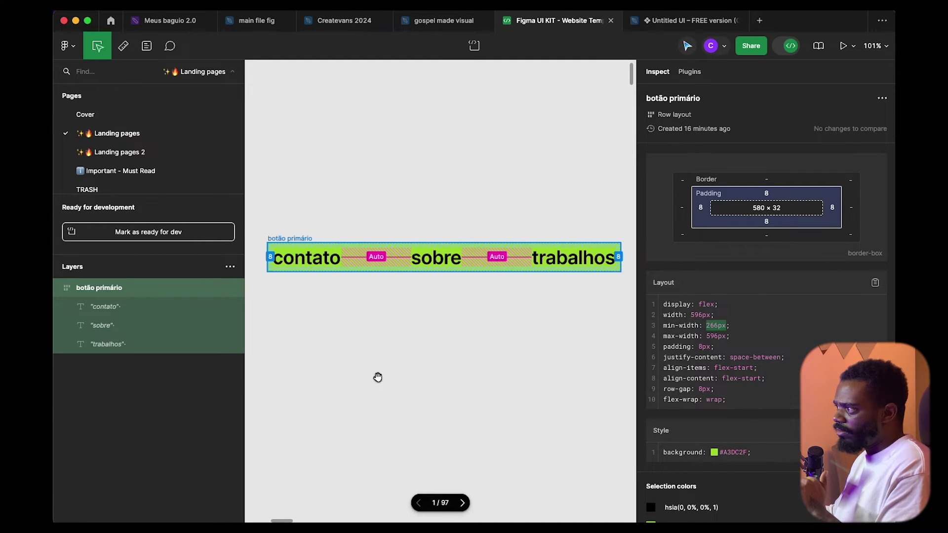
- Switch from Dev Mode back to design mode and deselect the frame
key(shift+d)
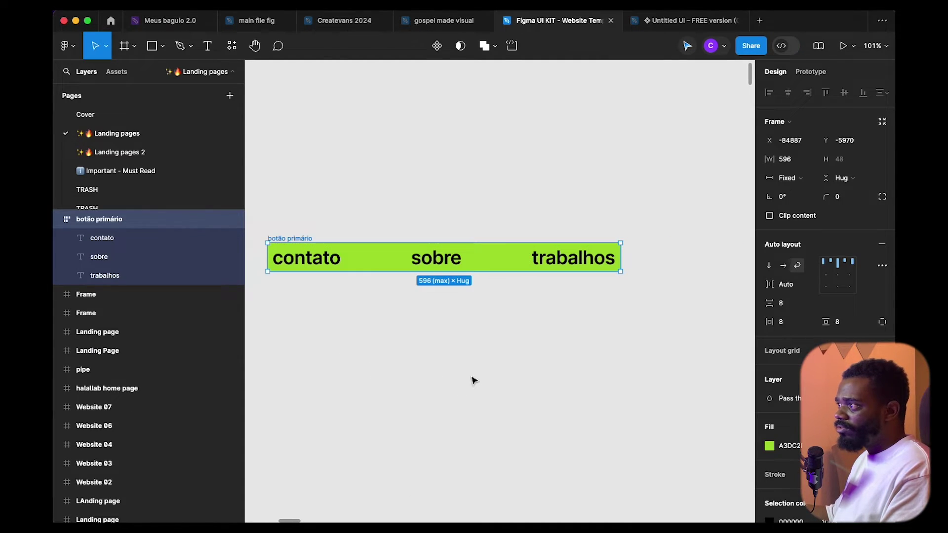
click(474, 381)
drag(414, 371, 473, 367)
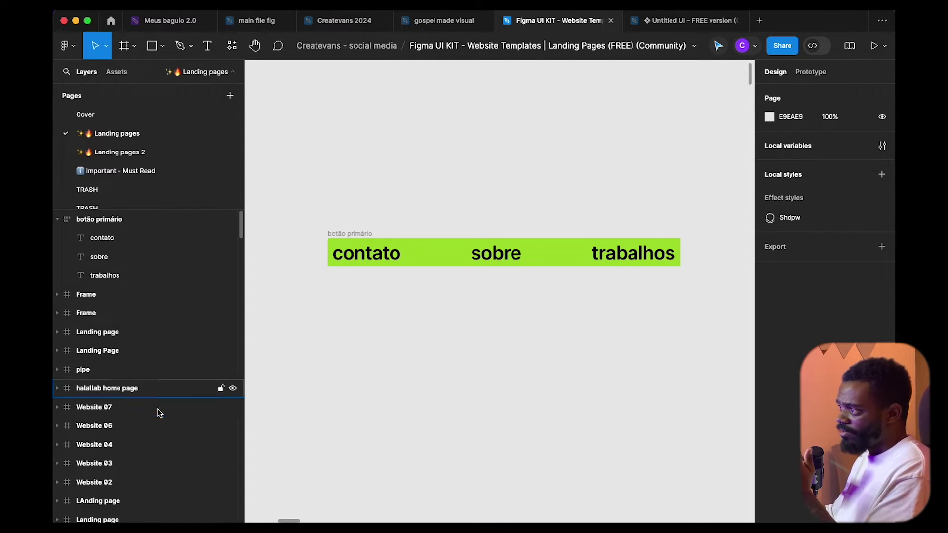
- Switch to the Untitled UI file and examine the heading container inside the Metrics section frame
click(351, 233)
click(365, 254)
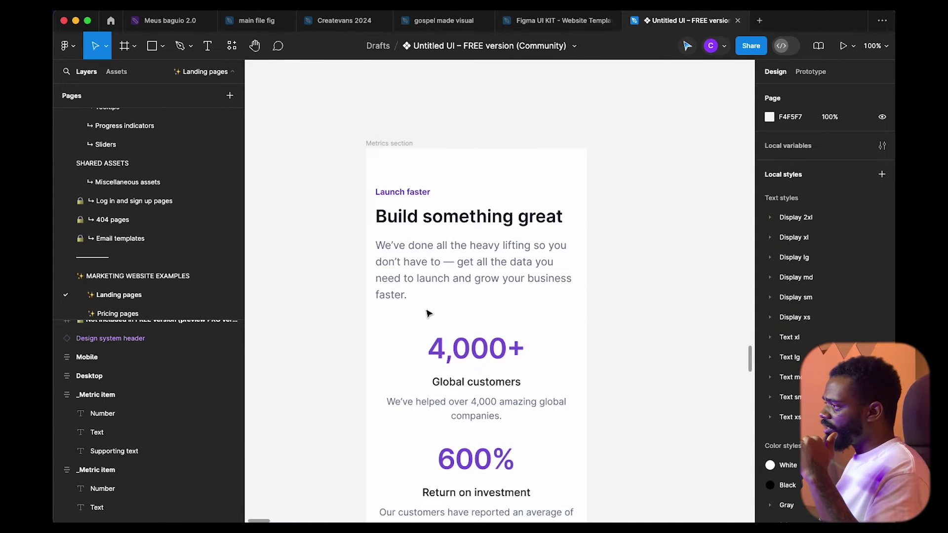
scroll(428, 301, down, 5)
scroll(474, 296, down, 3)
drag(428, 306, 422, 308)
click(459, 212)
click(459, 211)
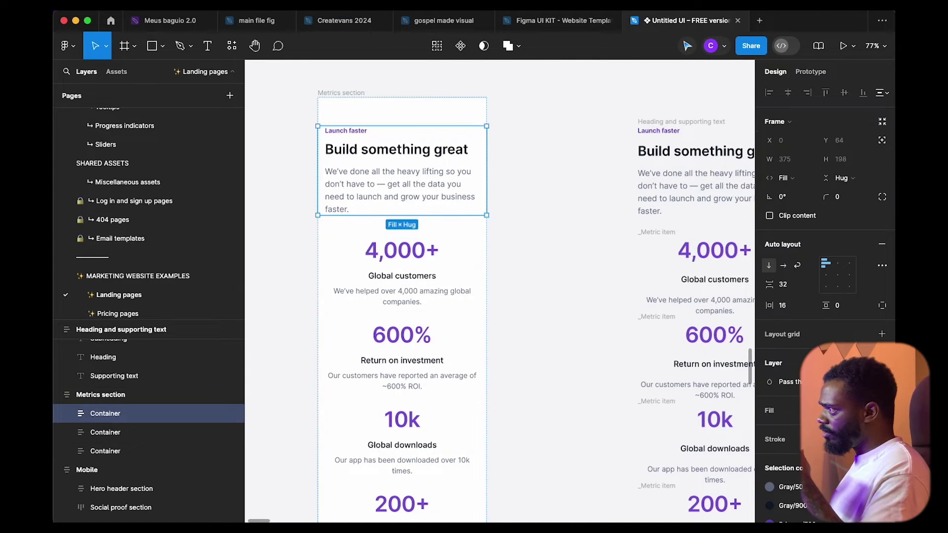
click(511, 292)
scroll(510, 291, up, 1)
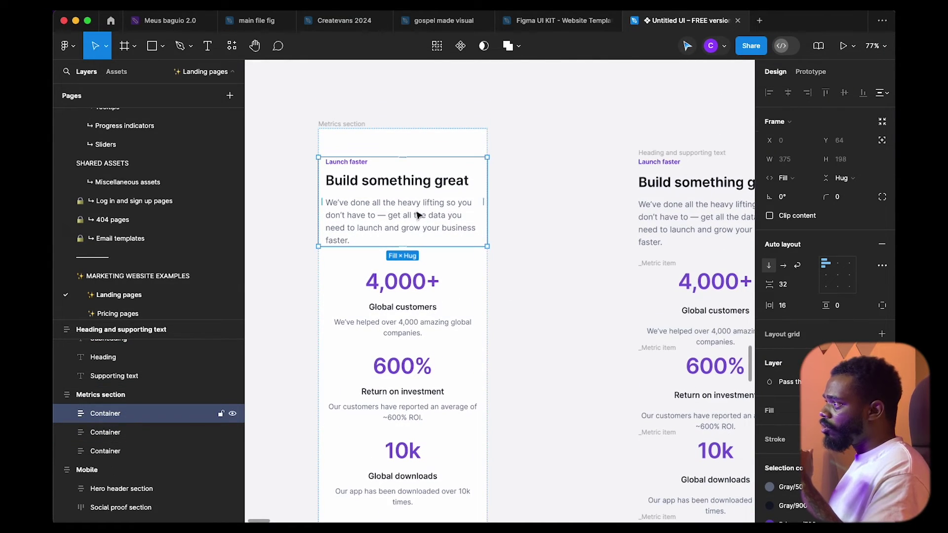
- Test the Metrics section's resizing by widening the frame to about 1224 and narrowing it to about 525
click(341, 122)
scroll(474, 260, down, 2)
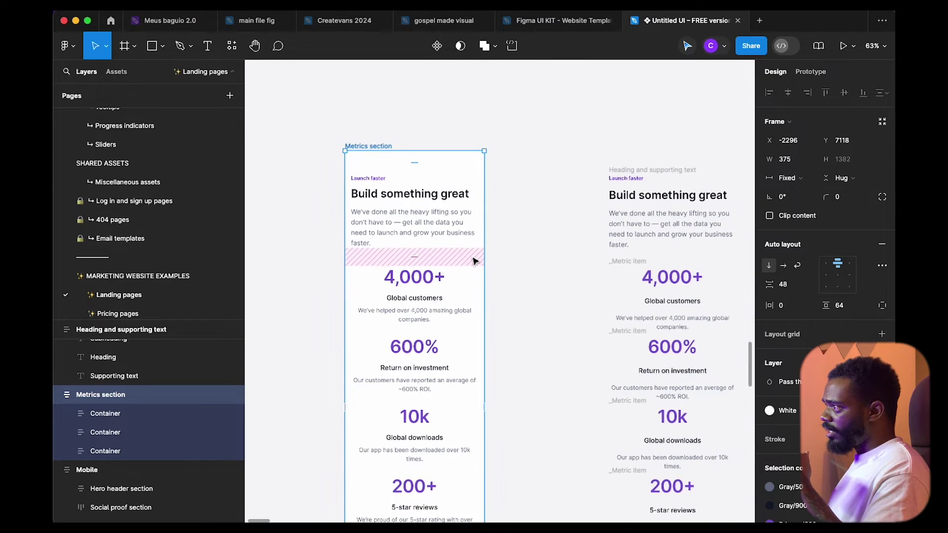
drag(475, 260, 573, 257)
drag(546, 228, 669, 227)
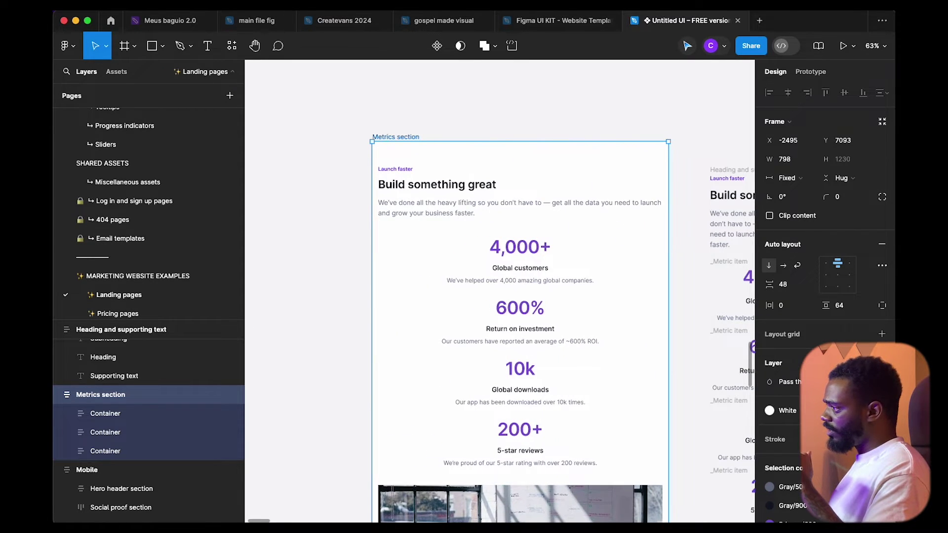
scroll(668, 231, down, 1)
scroll(669, 231, down, 4)
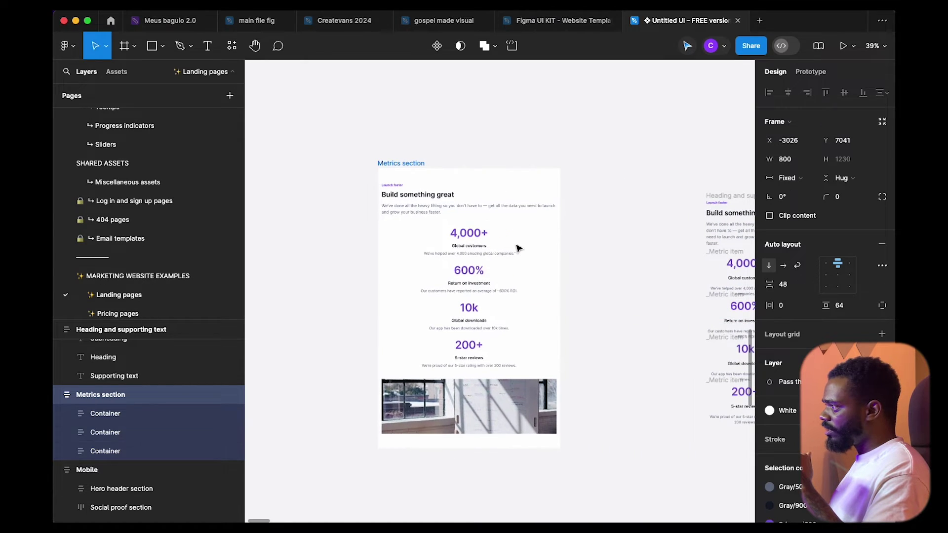
drag(563, 260, 658, 247)
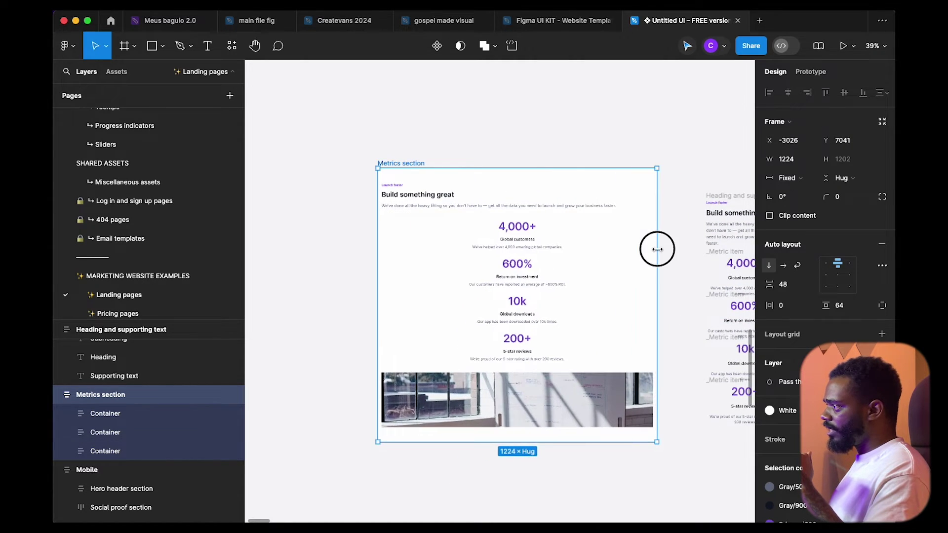
drag(578, 247, 514, 247)
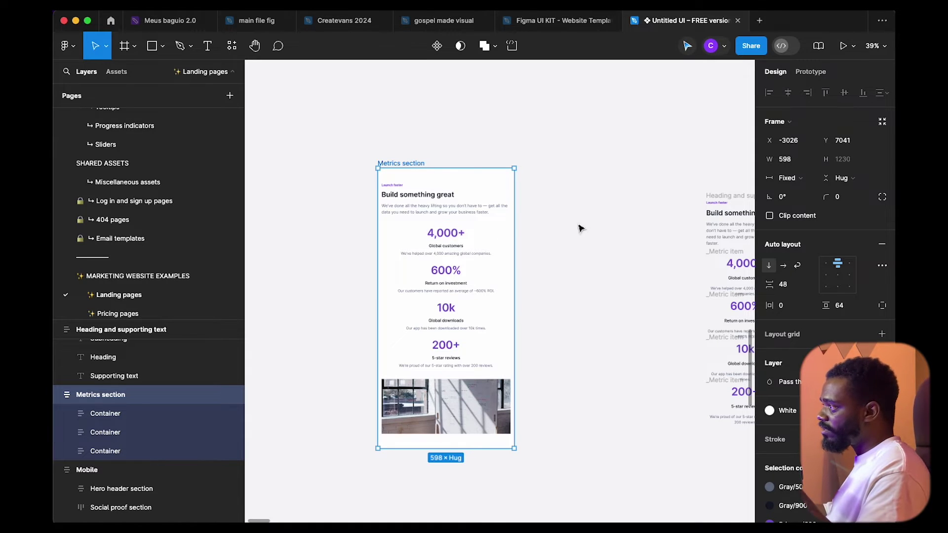
drag(514, 272, 500, 273)
click(584, 295)
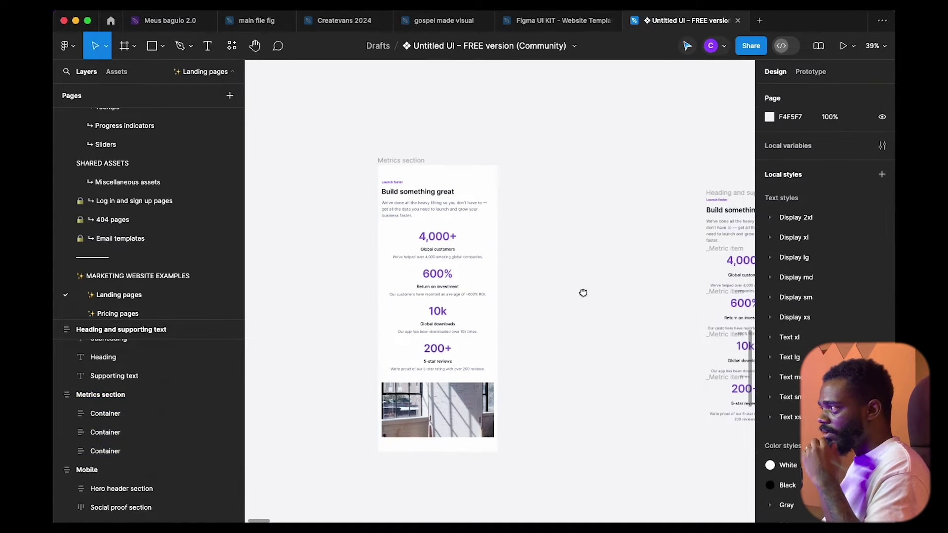
- Ungroup the "10k", "600%" and "4,000+" metric items in the loose copy of the section
scroll(584, 294, right, 4)
click(372, 403)
drag(336, 405, 645, 462)
click(638, 339)
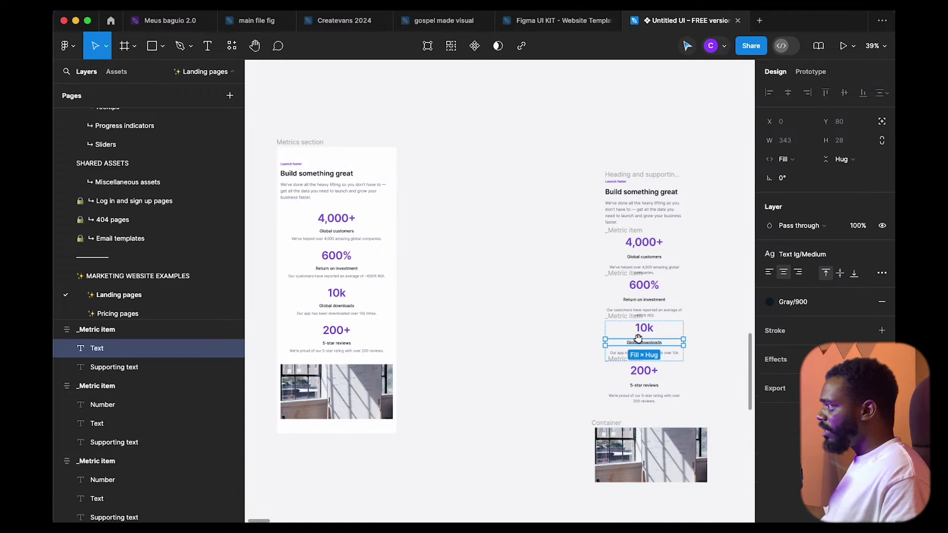
scroll(638, 338, right, 4)
click(599, 313)
click(578, 351)
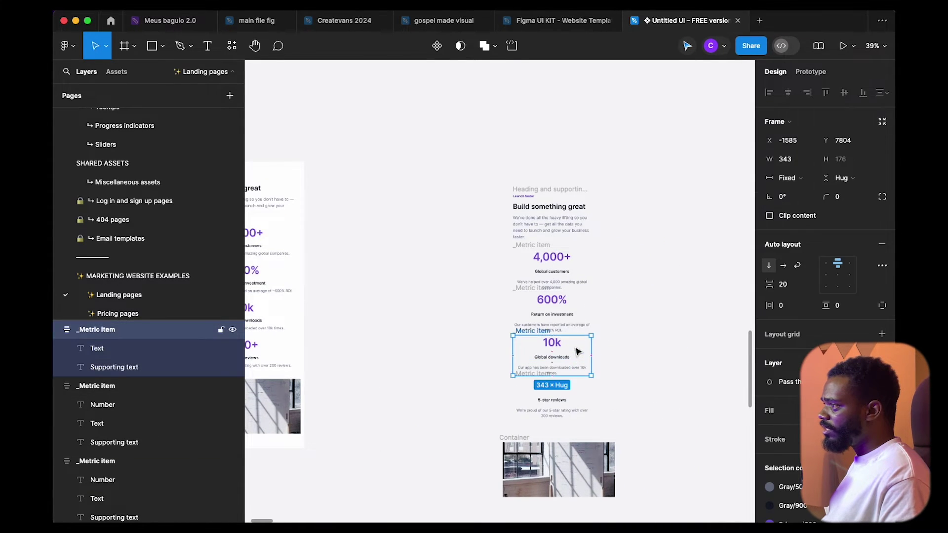
click(581, 310)
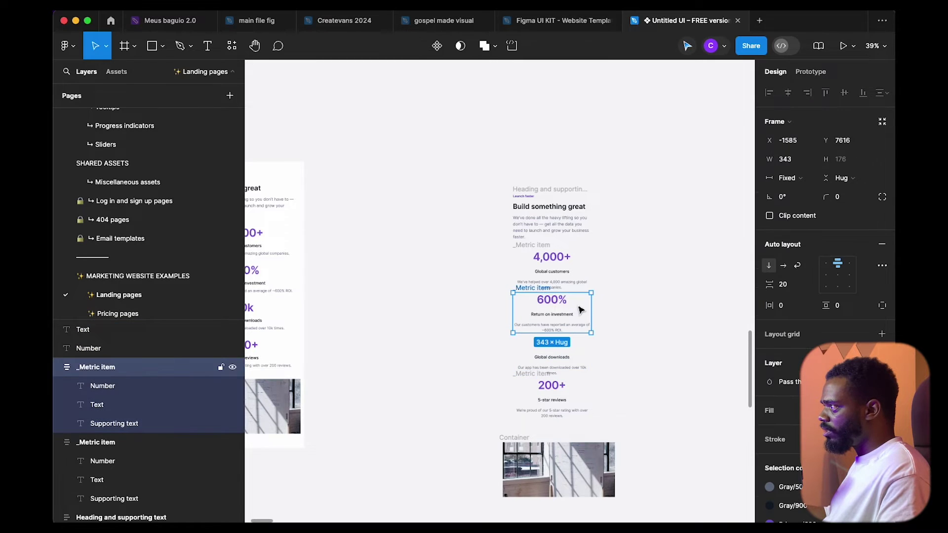
click(578, 265)
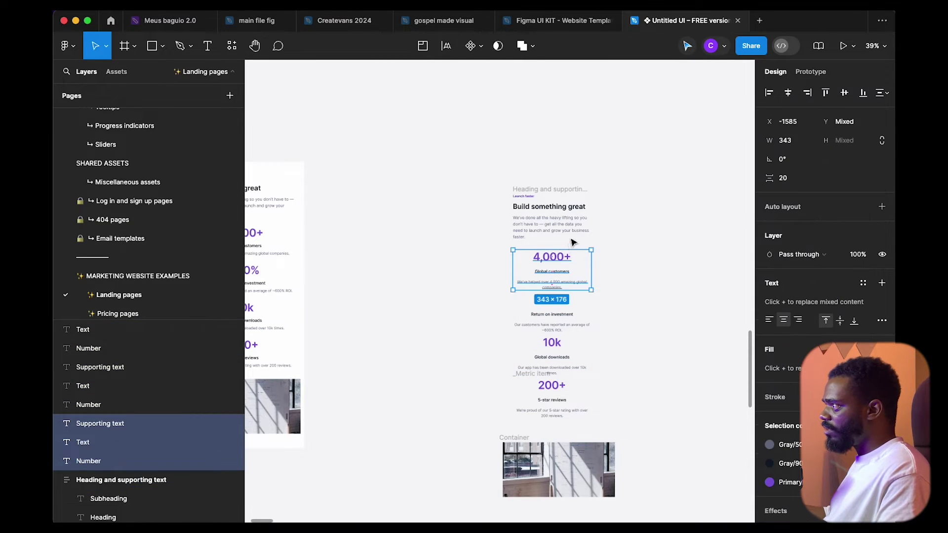
- Ungroup the heading and supporting text frame and the "200+" metric item in the loose copy
click(571, 216)
click(572, 206)
click(572, 190)
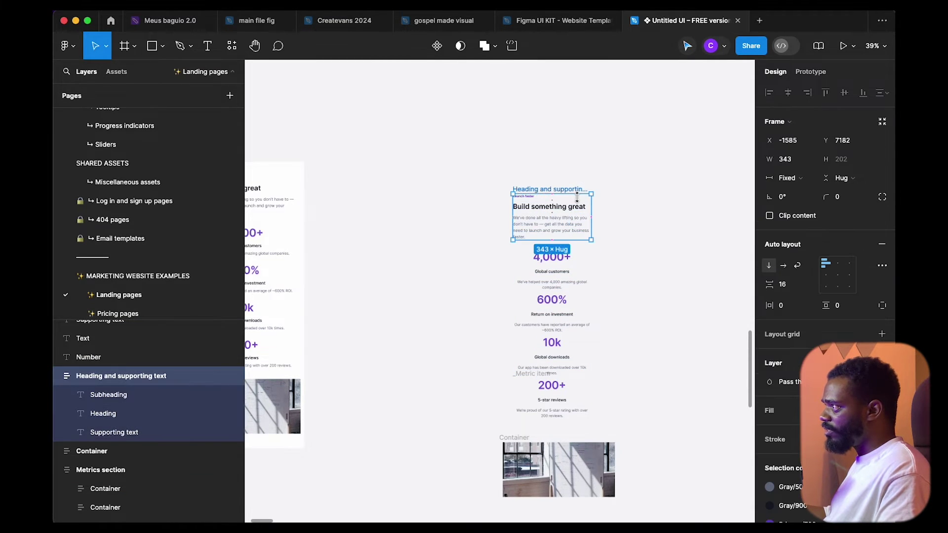
key(super+shift+g)
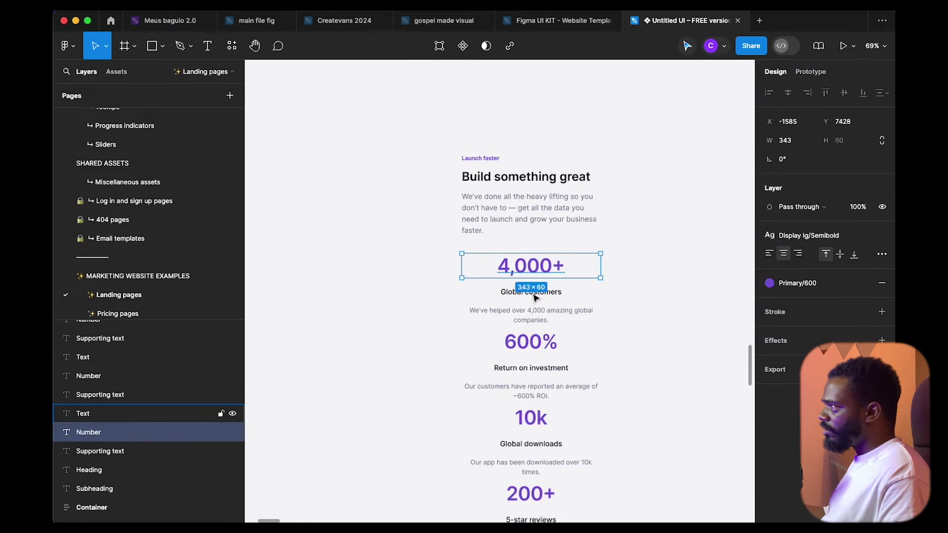
- Examine the separate text layers of the ungrouped copy, from the metrics up to the "Launch faster" subheading
click(536, 297)
click(546, 345)
drag(418, 146, 667, 369)
click(667, 370)
scroll(616, 281, down, 8)
scroll(616, 307, up, 10)
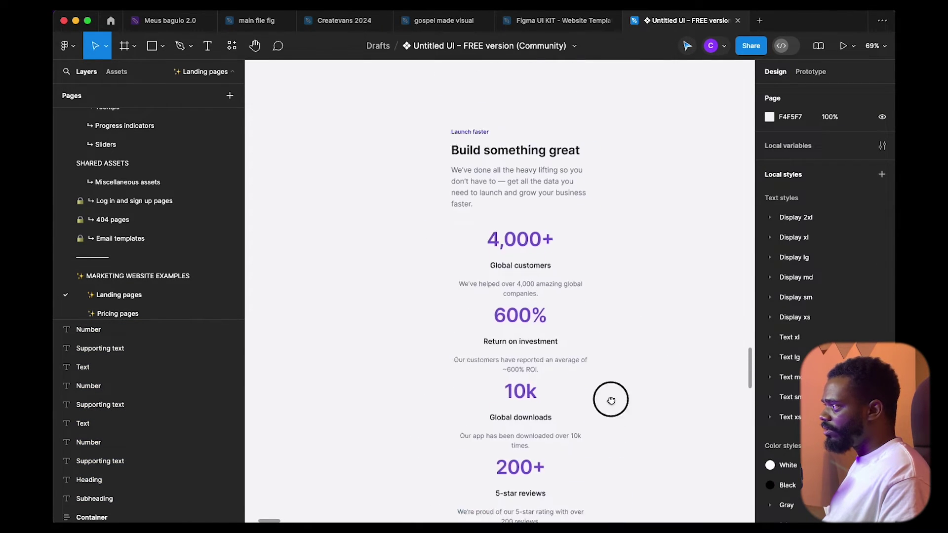
drag(598, 418, 531, 316)
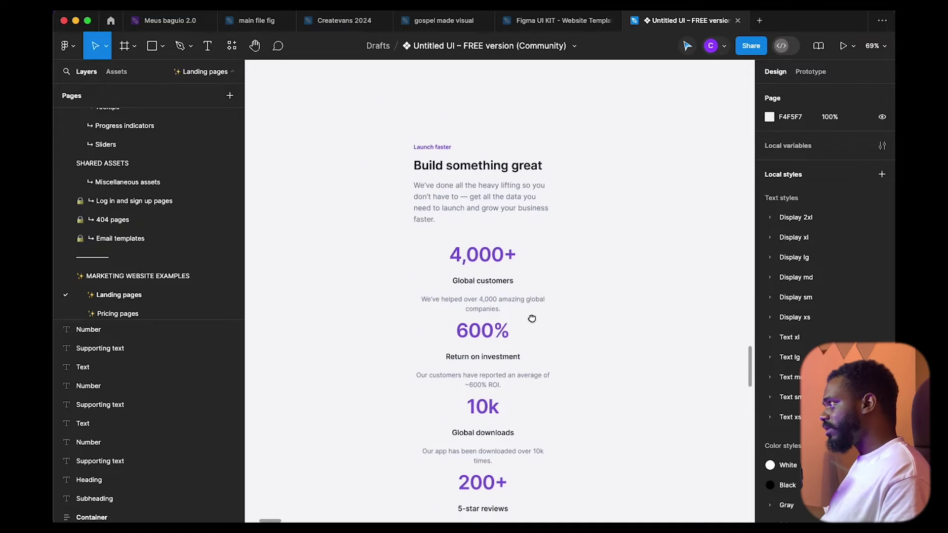
click(428, 151)
drag(427, 151, 357, 247)
super+click(398, 188)
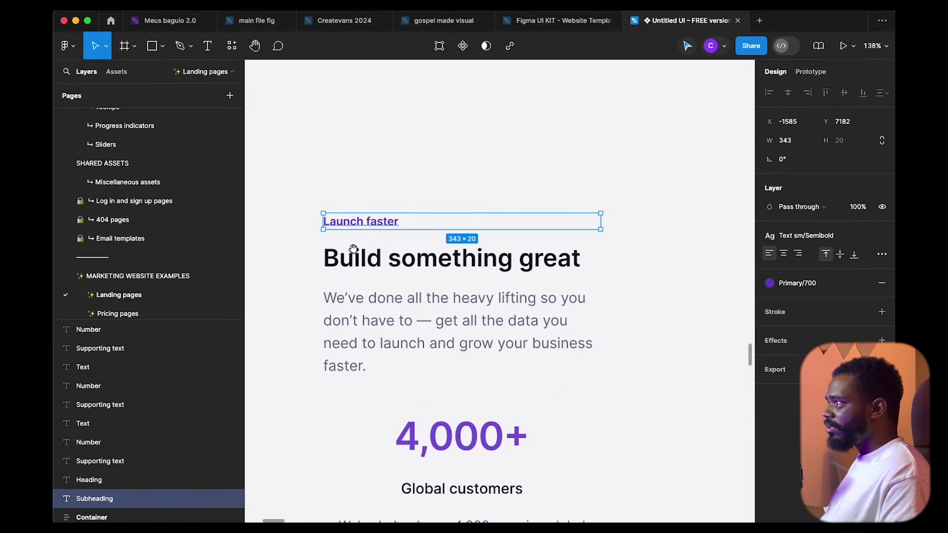
drag(415, 197, 472, 143)
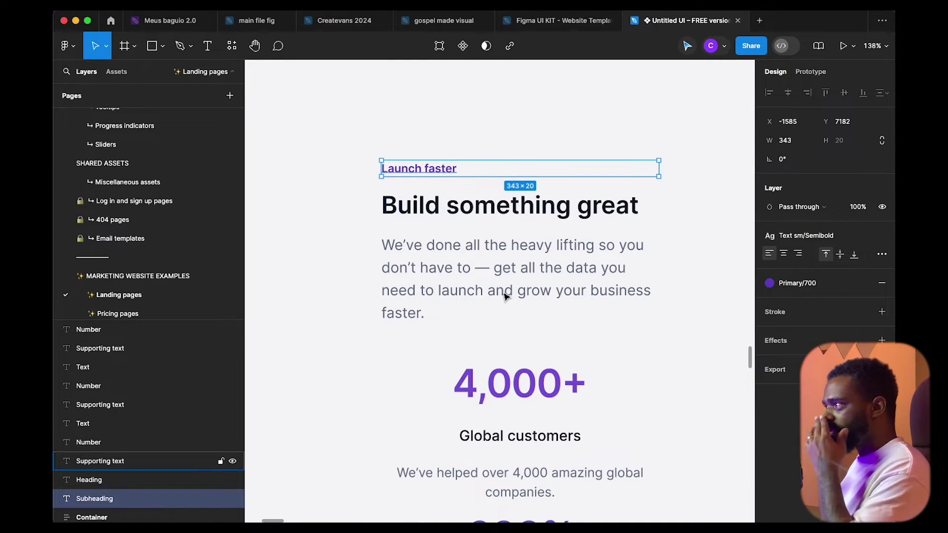
scroll(492, 303, down, 5)
scroll(523, 258, left, 5)
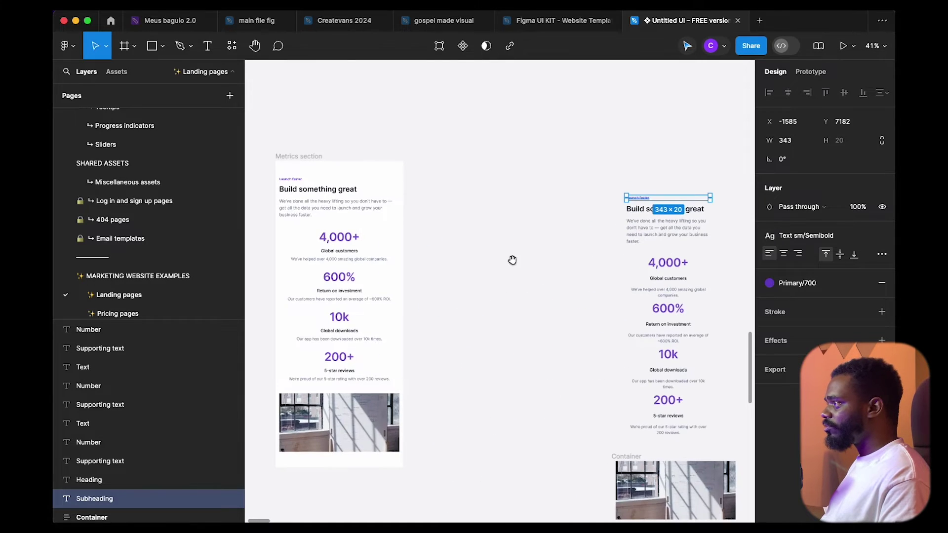
- Move the Metrics section frame close beside the ungrouped copy
click(321, 154)
scroll(499, 173, up, 5)
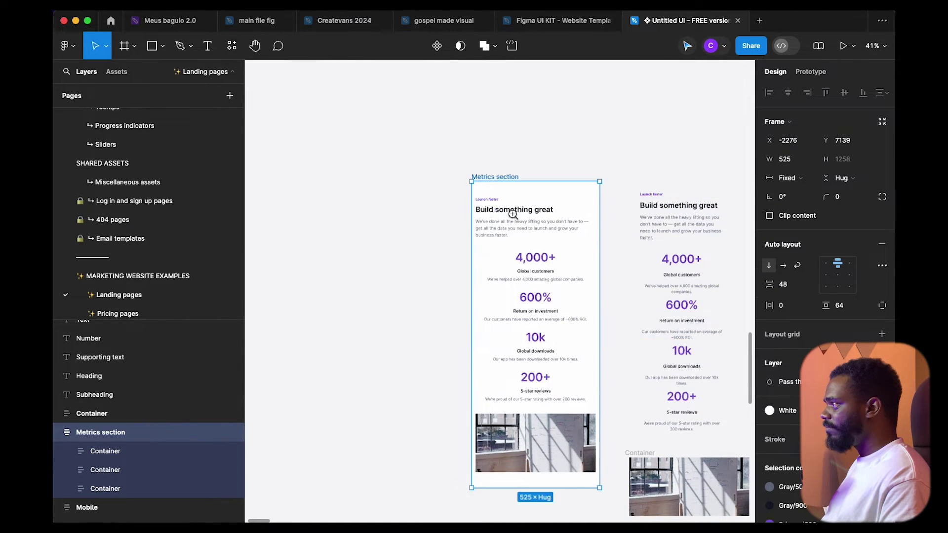
drag(567, 221, 569, 243)
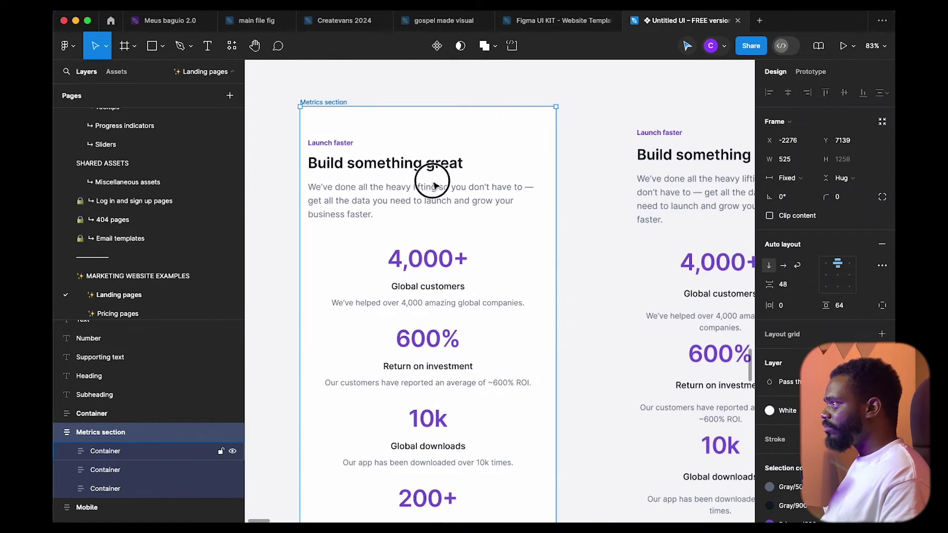
- Examine the container that holds the heading texts in the Metrics section
double_click(434, 184)
key(shift+Return)
scroll(586, 210, up, 1)
scroll(586, 210, right, 1)
click(587, 156)
double_click(467, 219)
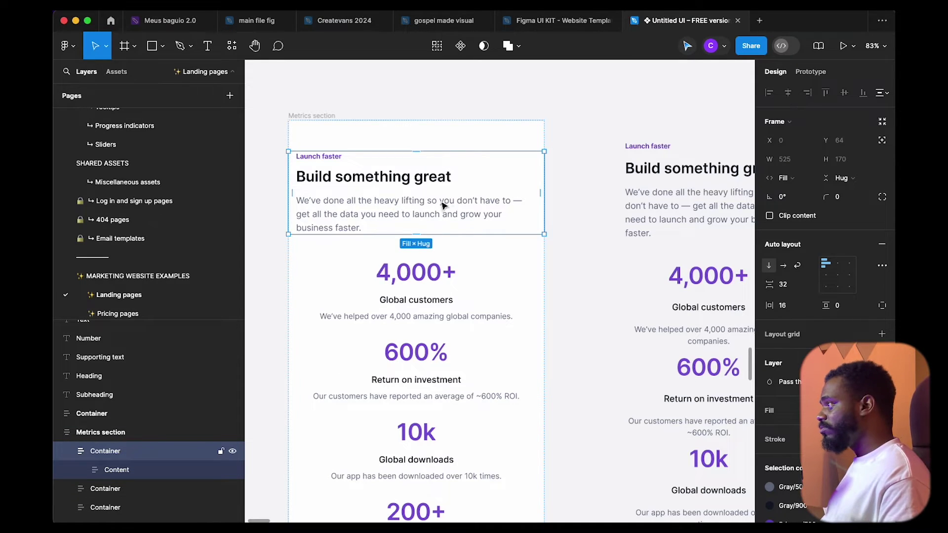
click(594, 315)
scroll(595, 316, left, 1)
super+click(511, 208)
click(583, 213)
click(474, 229)
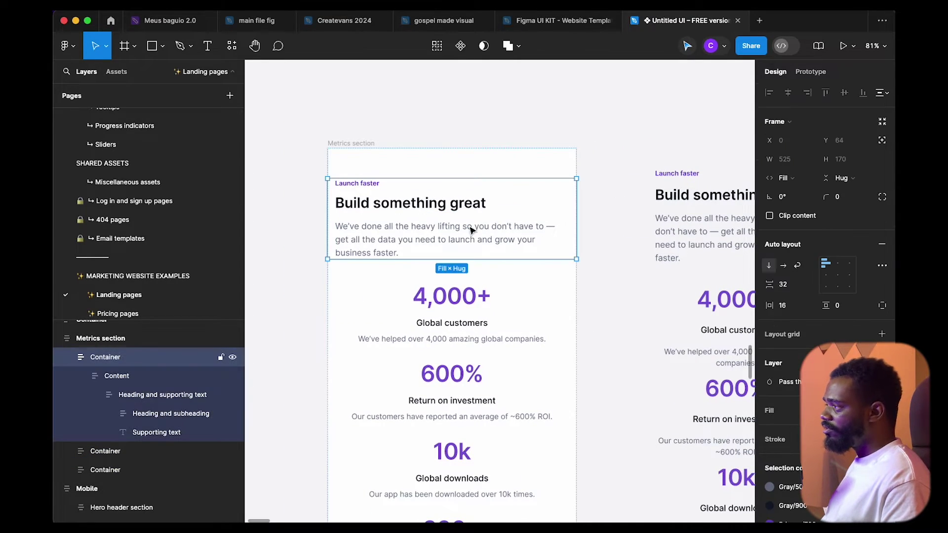
- Examine the nested auto layout frames from Content down to Heading and subheading, including its gap, and the supporting text
scroll(475, 229, left, 2)
double_click(424, 208)
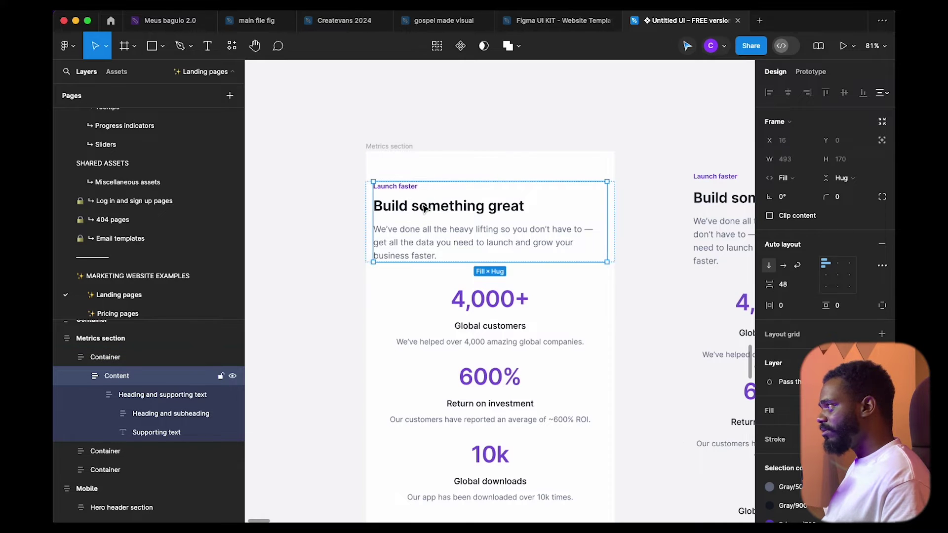
double_click(425, 208)
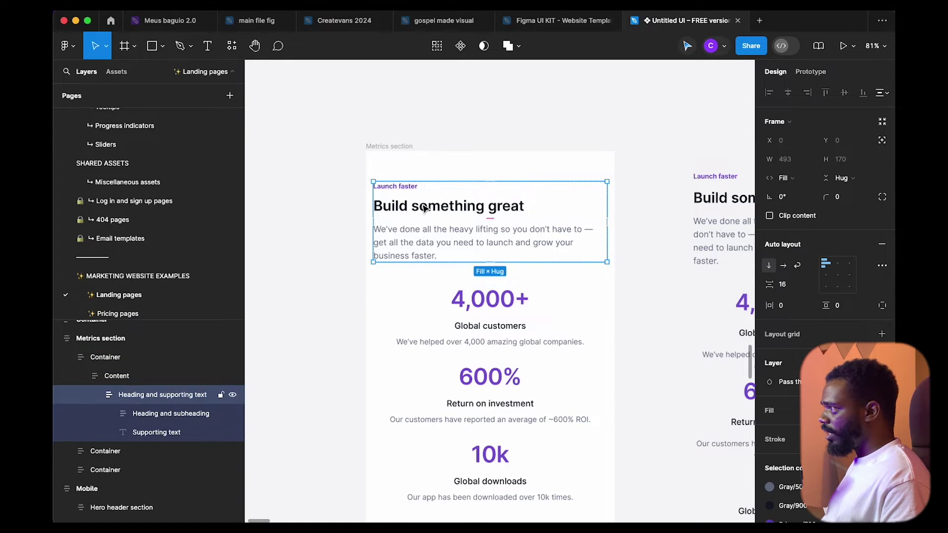
double_click(425, 209)
scroll(486, 259, right, 2)
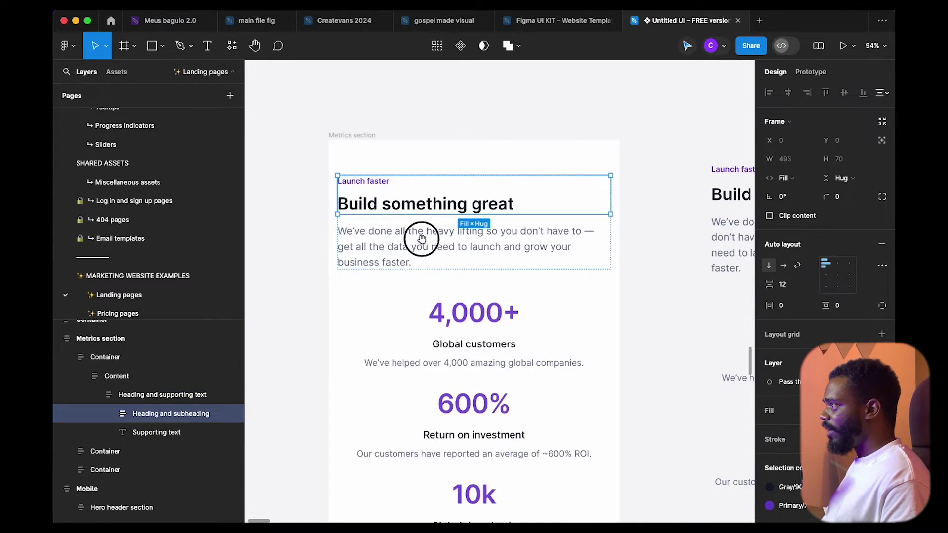
scroll(434, 271, up, 3)
scroll(433, 215, up, 5)
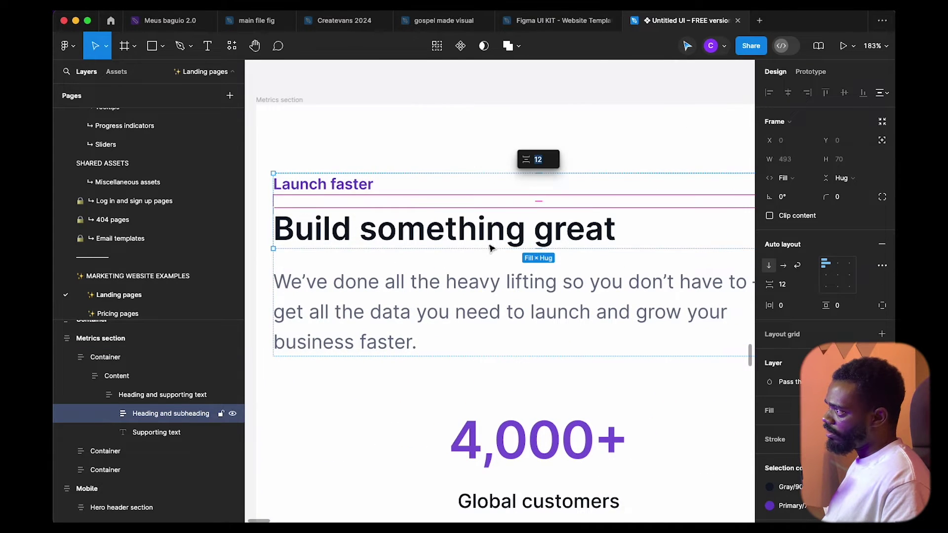
click(436, 286)
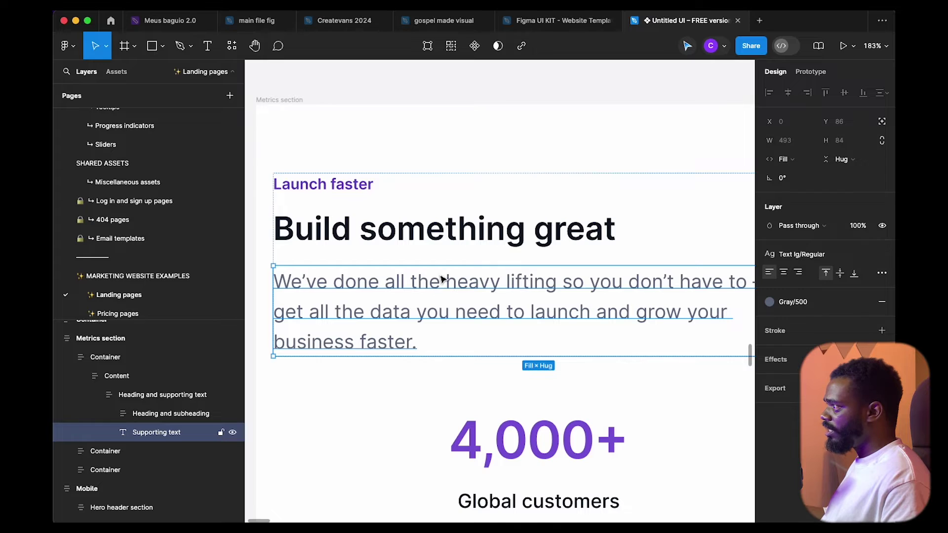
- Compare the ungrouped "Launch faster" subheading with the nested "Build something great" heading of the Metrics section
scroll(443, 280, down, 3)
scroll(542, 304, right, 10)
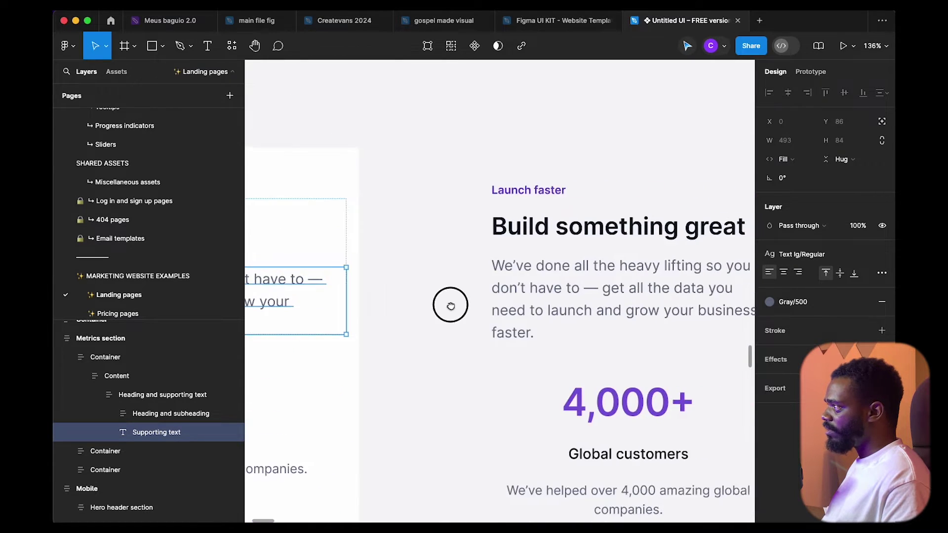
scroll(451, 305, down, 3)
click(483, 247)
scroll(550, 254, left, 5)
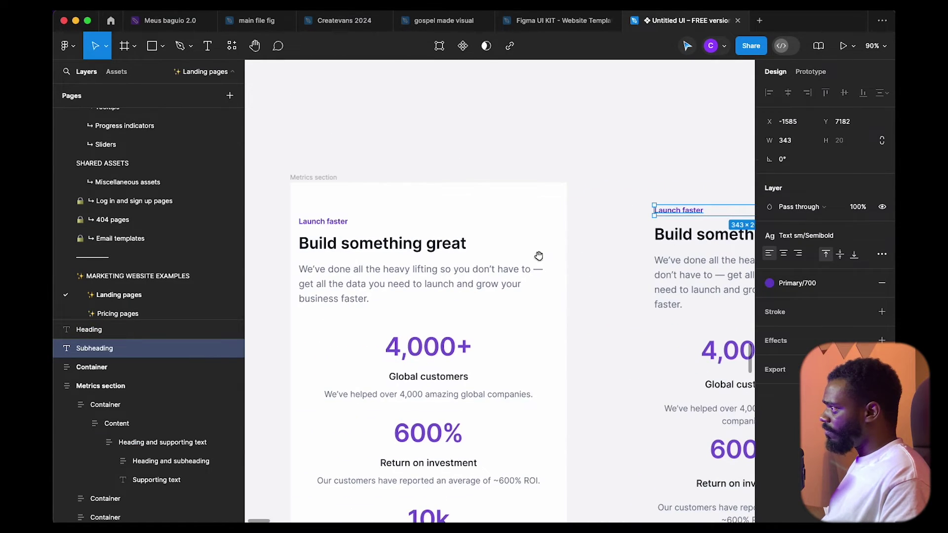
click(324, 245)
click(326, 244)
click(365, 244)
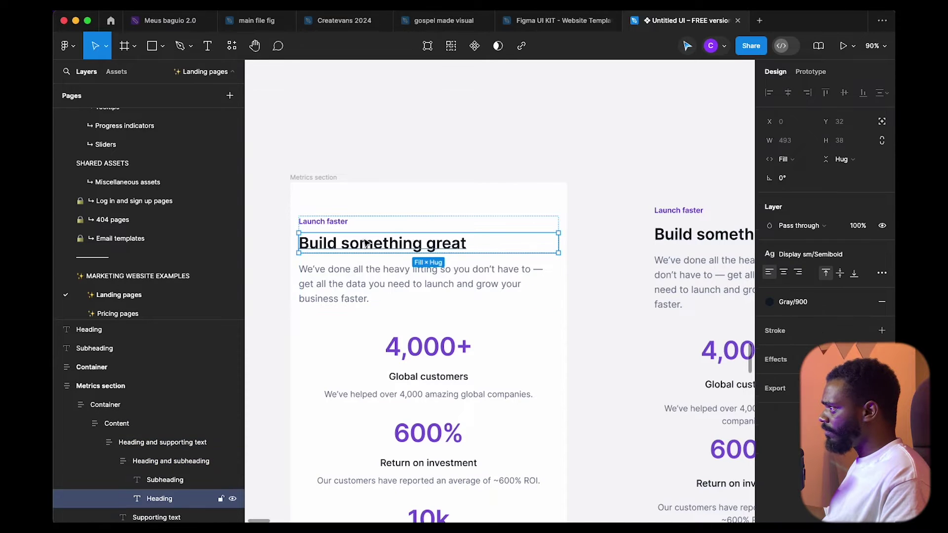
- Wrap the ungrouped "Launch faster" and "Build something great" texts in one auto layout frame
scroll(538, 250, right, 3)
click(602, 246)
shift+click(487, 226)
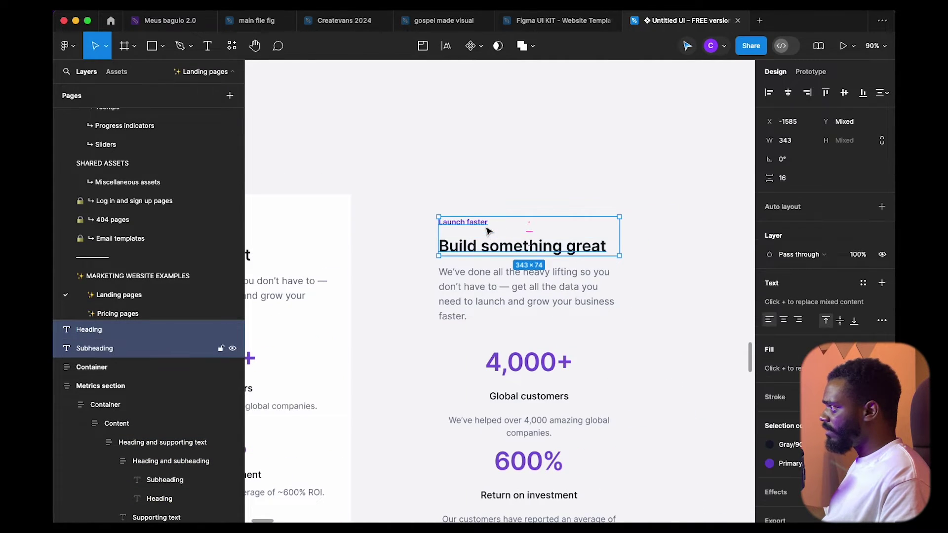
key(shift+a)
scroll(533, 237, up, 3)
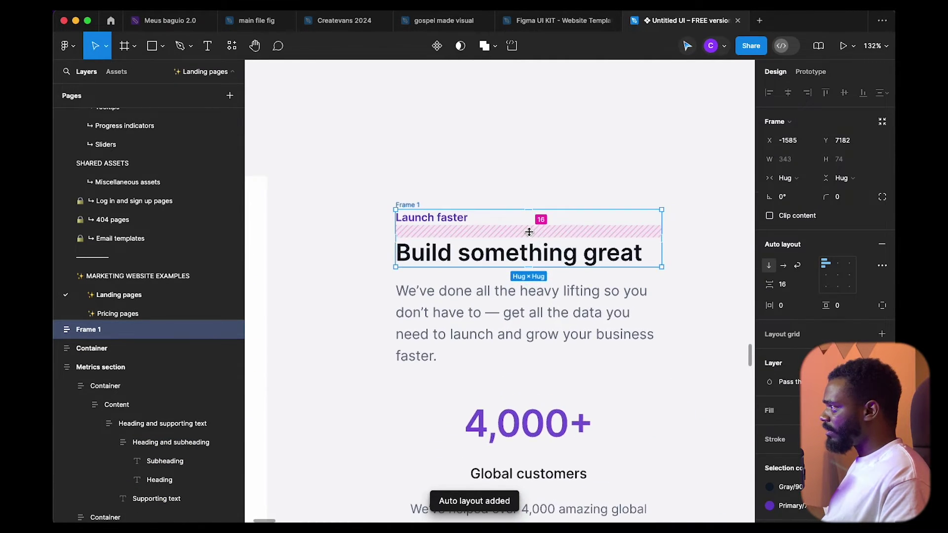
- Ungroup the auto layout frame around the "Launch faster" and "Build something great" texts
click(786, 285)
click(557, 190)
click(463, 218)
key(super+shift+g)
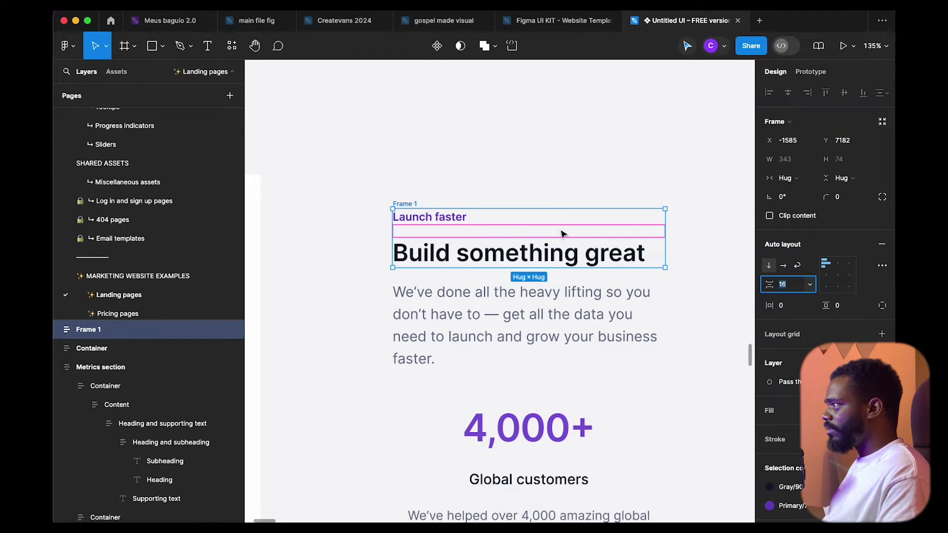
click(476, 203)
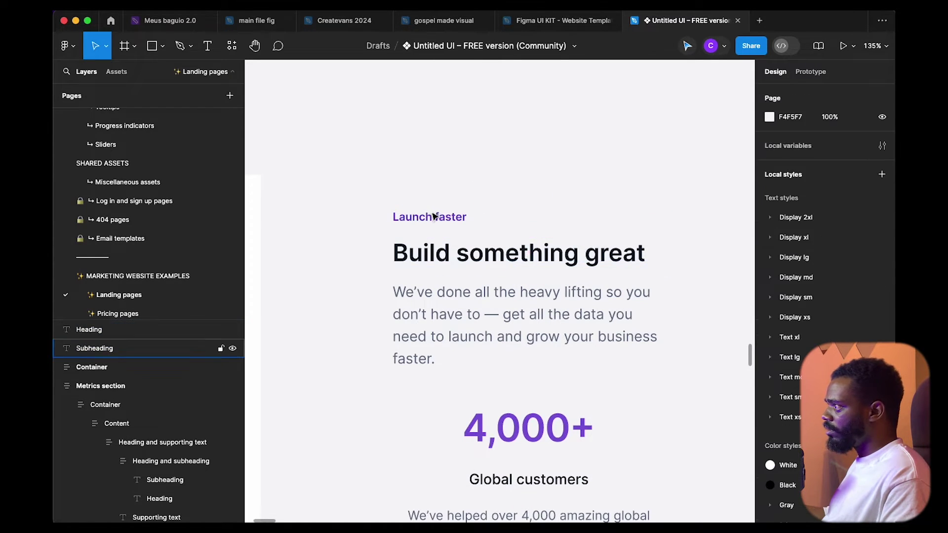
- Wrap the loose "Launch faster" and "Build something great" texts in a vertical auto layout frame with a gap of 12
click(432, 219)
shift+click(472, 252)
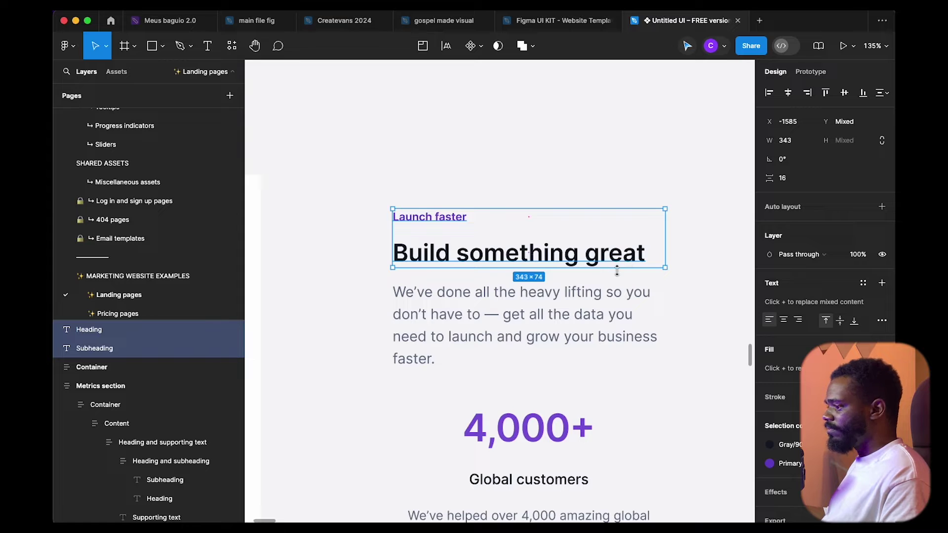
key(shift+a)
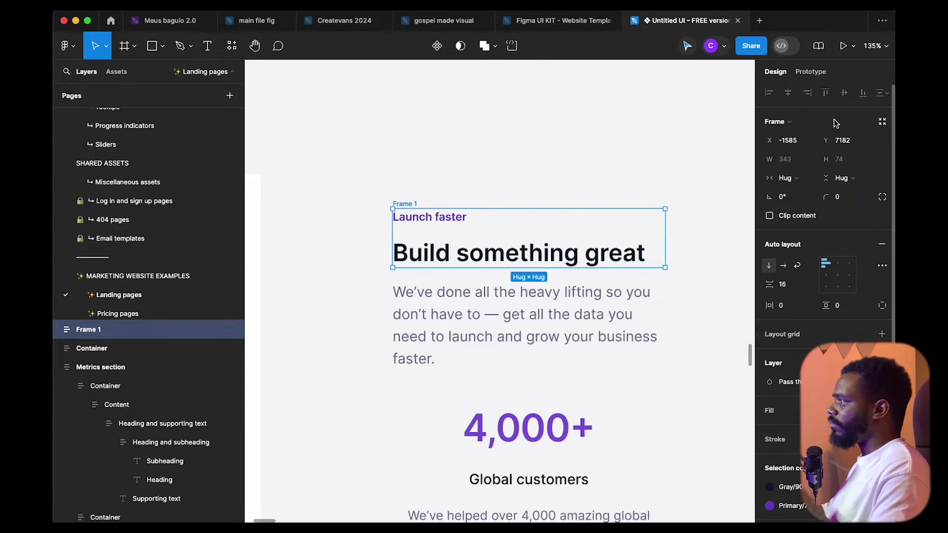
click(795, 286)
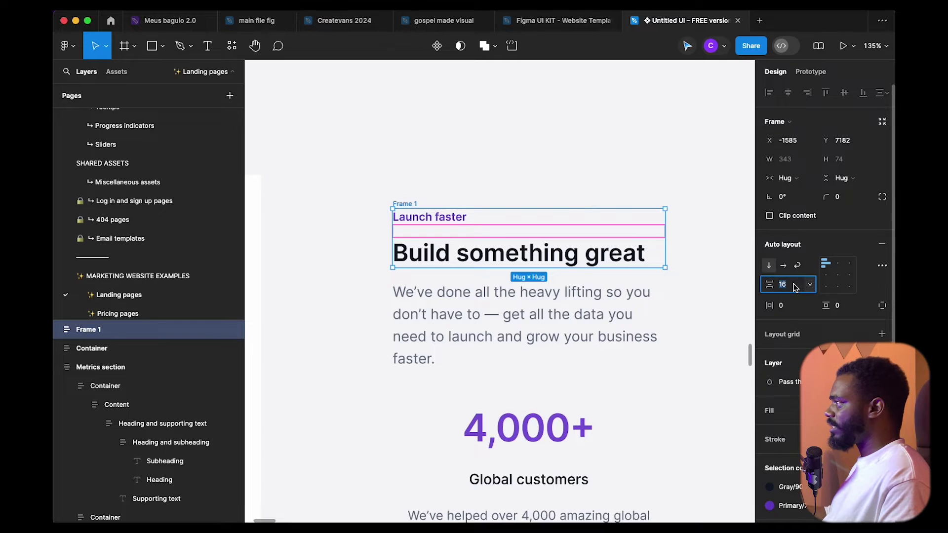
click(685, 282)
double_click(561, 258)
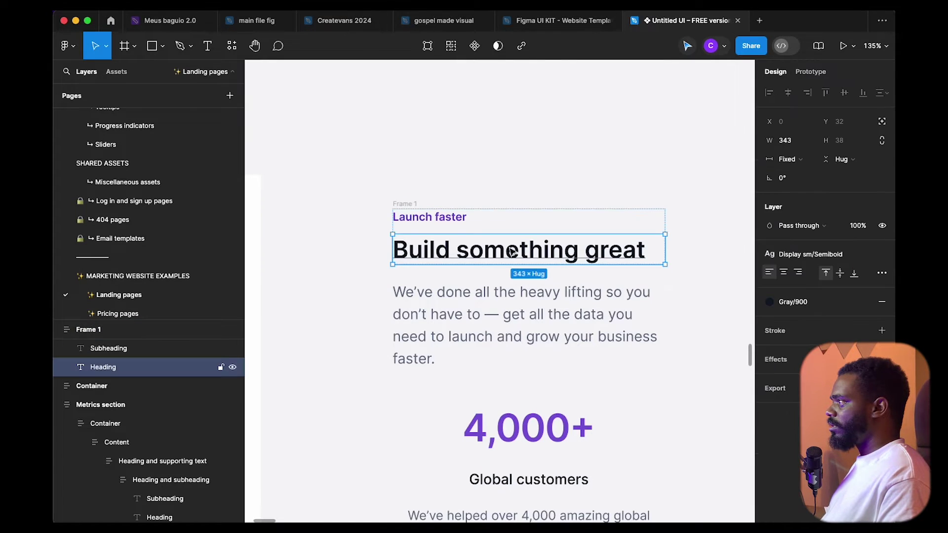
- Copy the layer name "Heading and subheading" from the Metrics section's nested frame and select the newly wrapped heading frame
click(405, 204)
scroll(352, 228, down, 5)
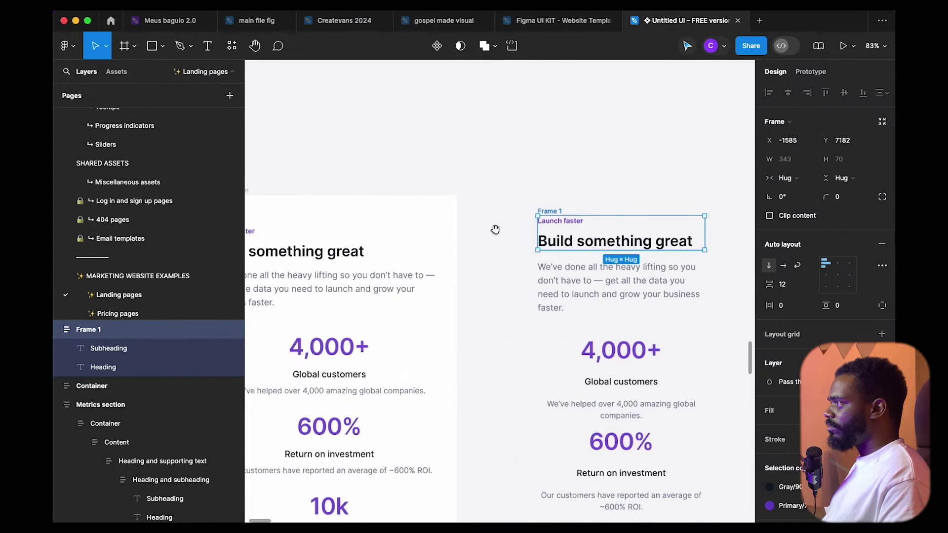
drag(391, 257, 472, 258)
click(380, 253)
double_click(380, 254)
double_click(380, 253)
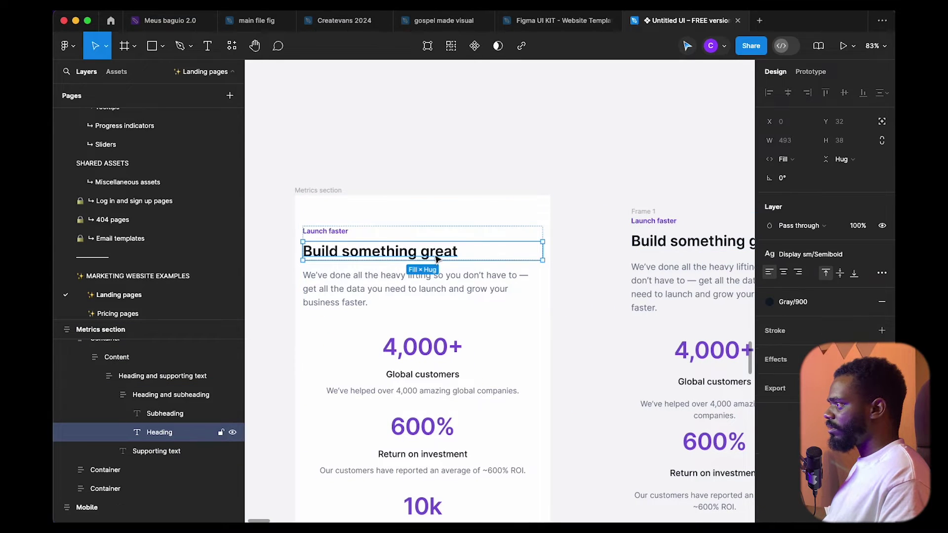
key(shift+Return)
double_click(184, 397)
key(super+c)
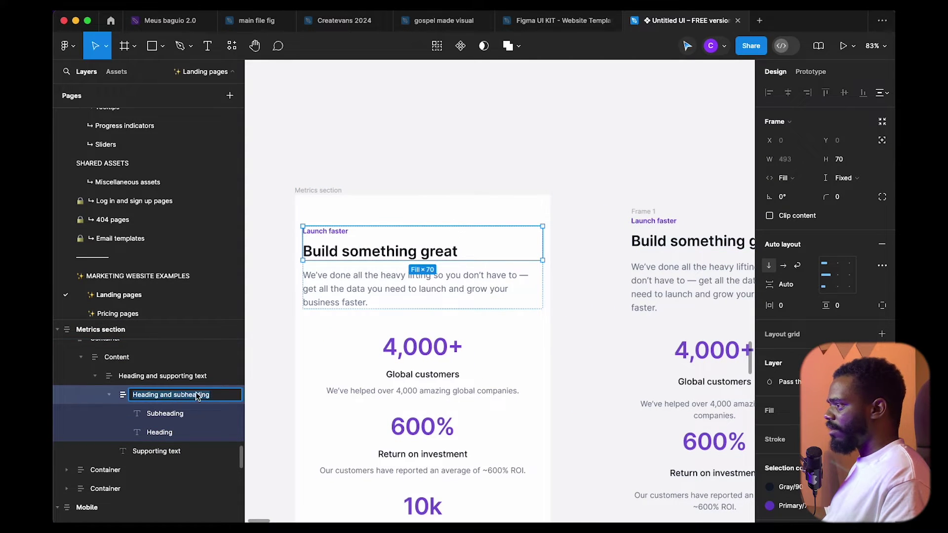
click(644, 212)
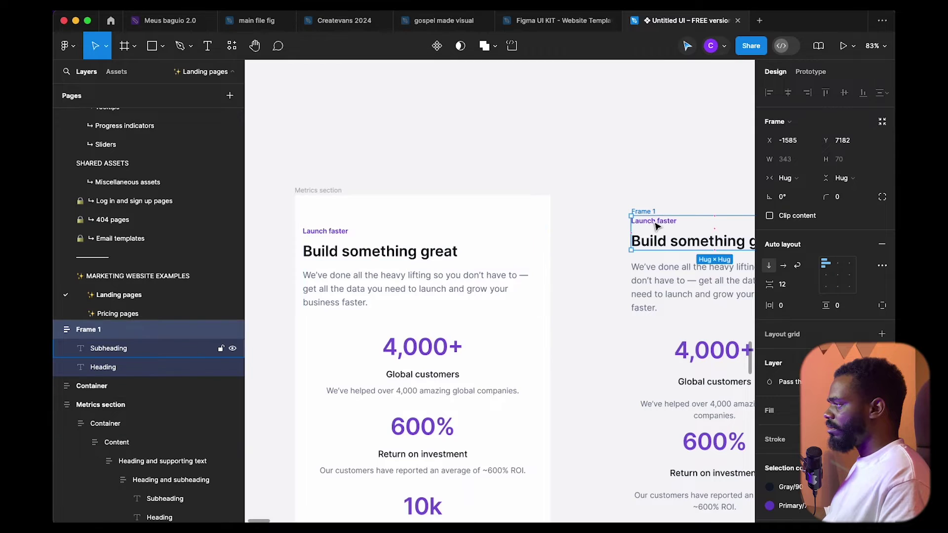
key(super+v)
click(594, 232)
key(super+z)
key(super+z)
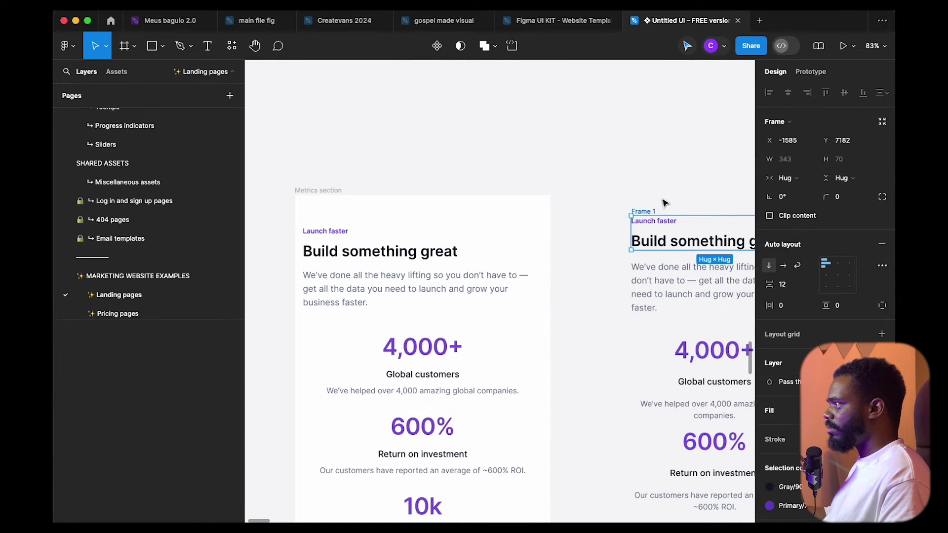
- Rename the new heading frame as Heading and subheading
key(super+r)
key(super+v)
click(613, 171)
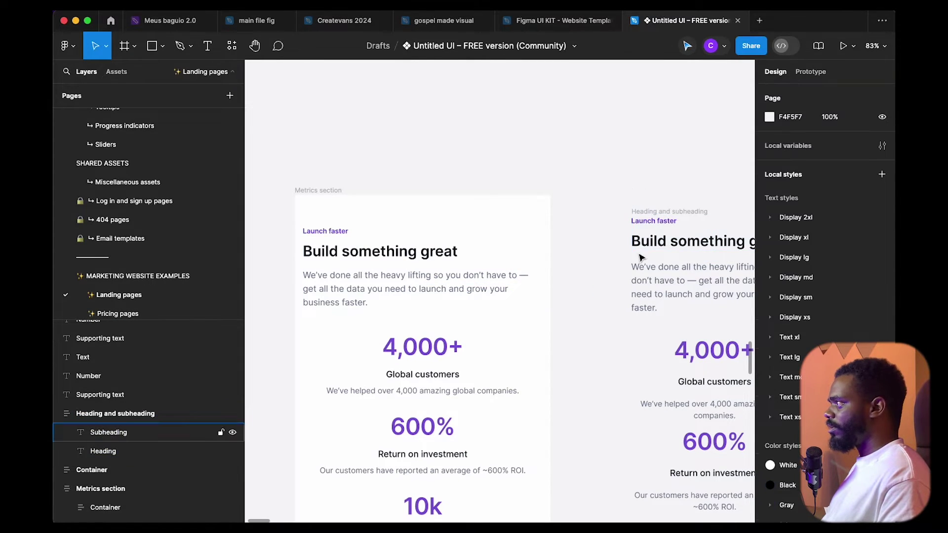
- Compare the rebuilt heading frame with the Metrics section's heading container and check its layer name
drag(634, 282, 497, 282)
click(561, 219)
scroll(520, 237, left, 5)
scroll(521, 237, down, 3)
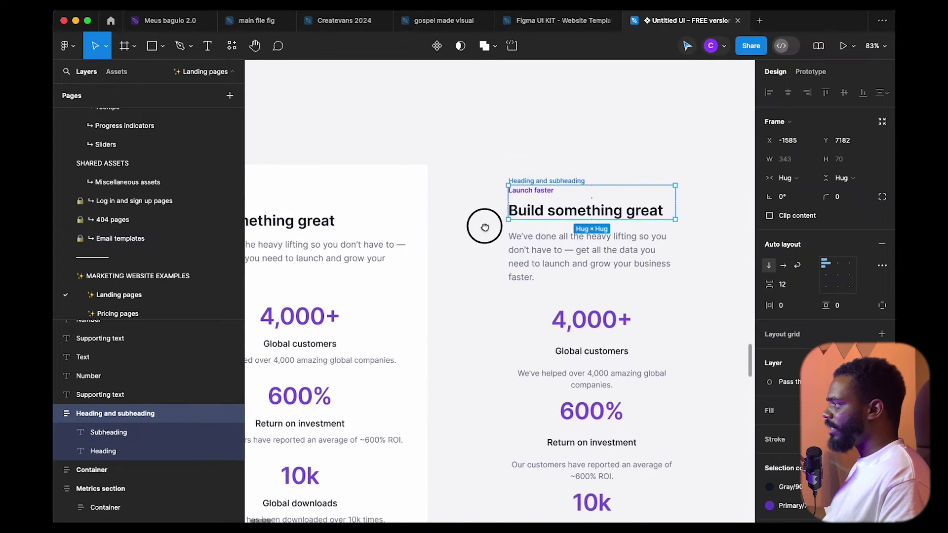
scroll(440, 197, right, 3)
scroll(440, 196, up, 2)
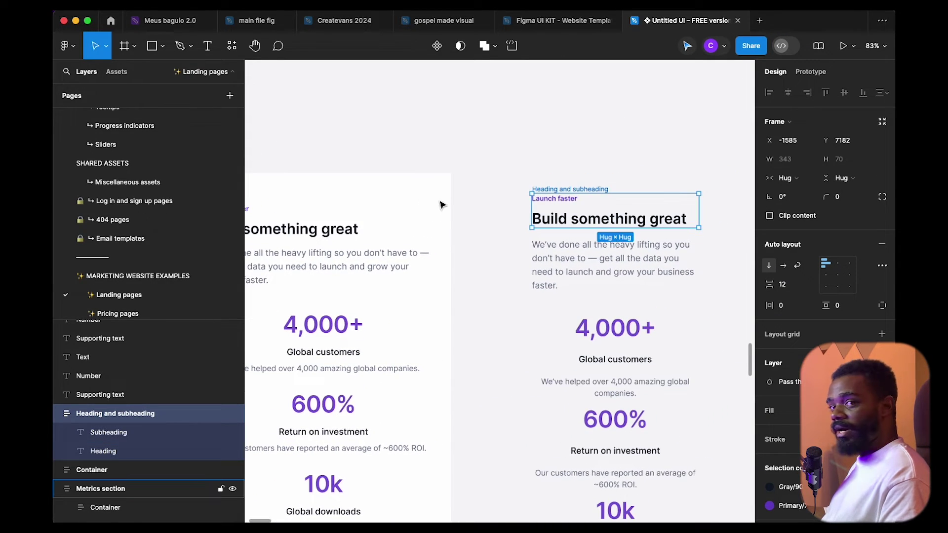
drag(406, 199, 490, 193)
click(369, 223)
drag(518, 242, 421, 242)
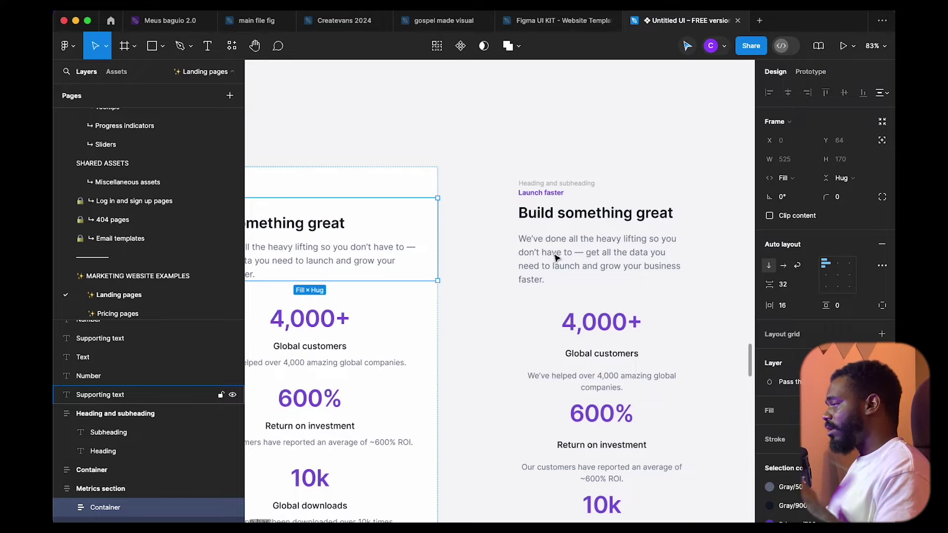
click(578, 185)
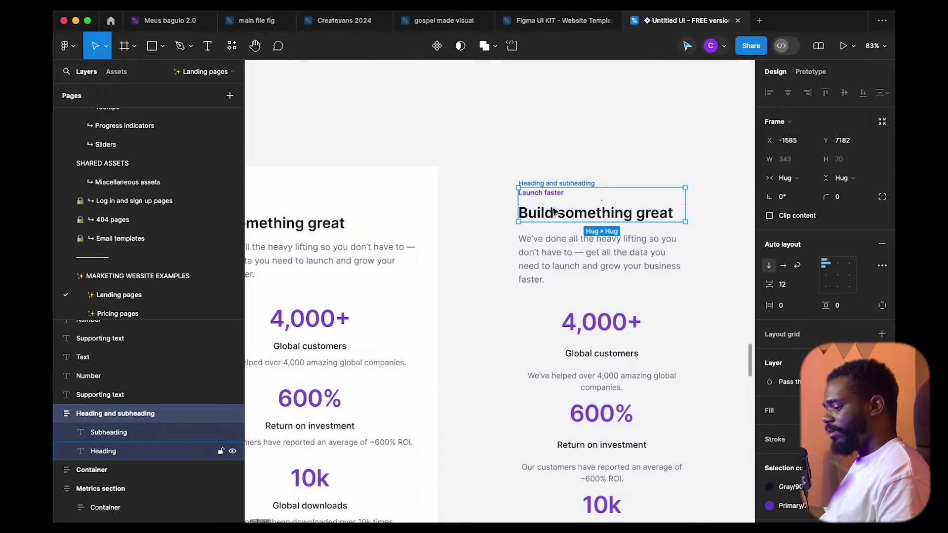
double_click(141, 415)
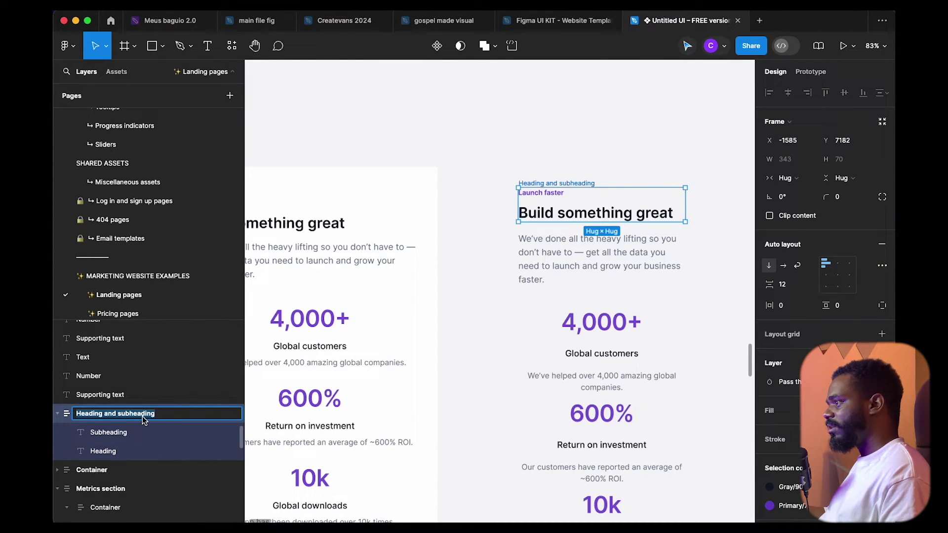
click(481, 273)
- Examine how the Metrics section nests its supporting text in the Content and Heading and supporting text frames, including the gaps
scroll(499, 247, left, 1)
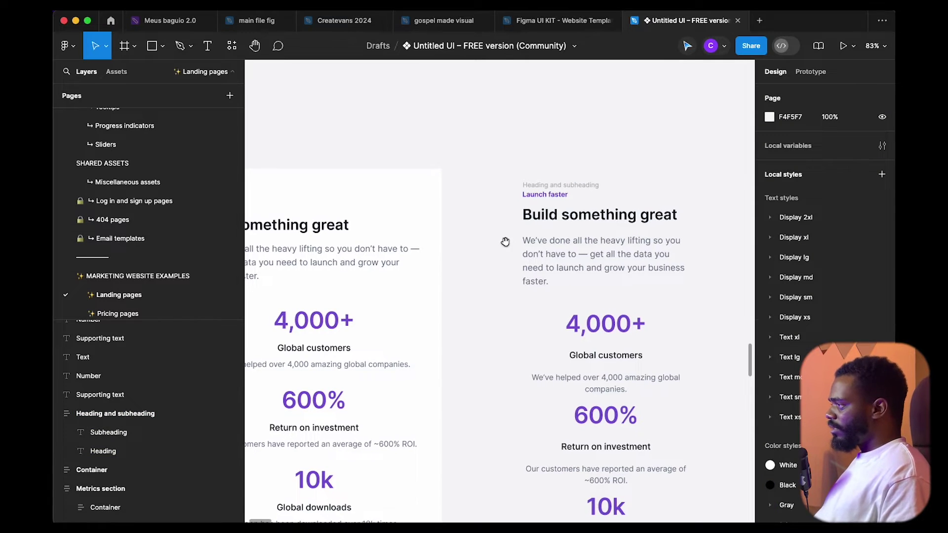
scroll(598, 237, left, 2)
scroll(605, 239, right, 3)
scroll(605, 239, up, 2)
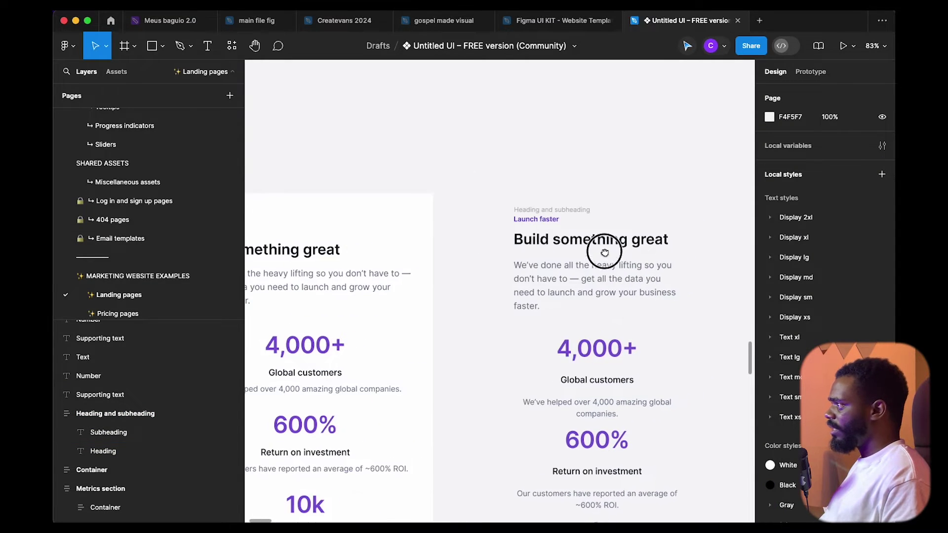
click(568, 228)
scroll(482, 225, left, 3)
click(628, 257)
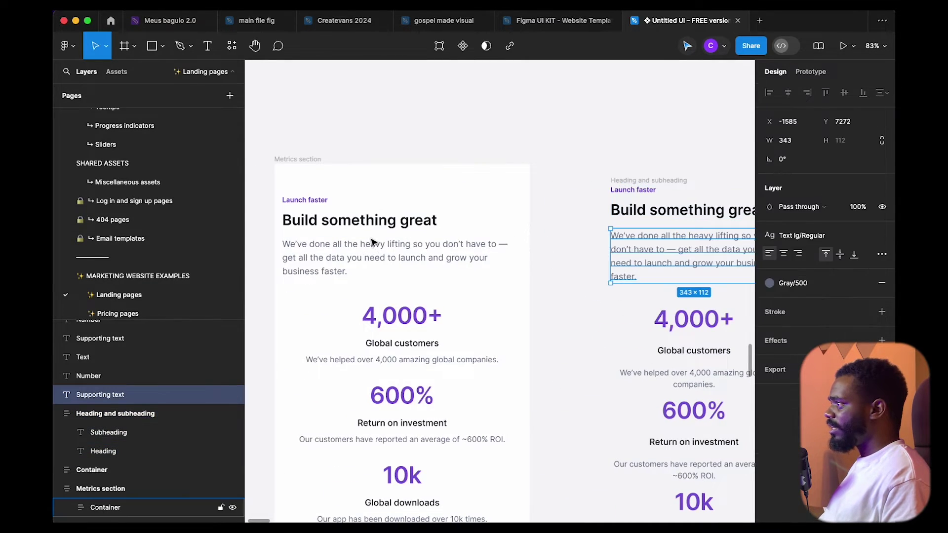
click(399, 231)
scroll(399, 231, up, 5)
click(417, 254)
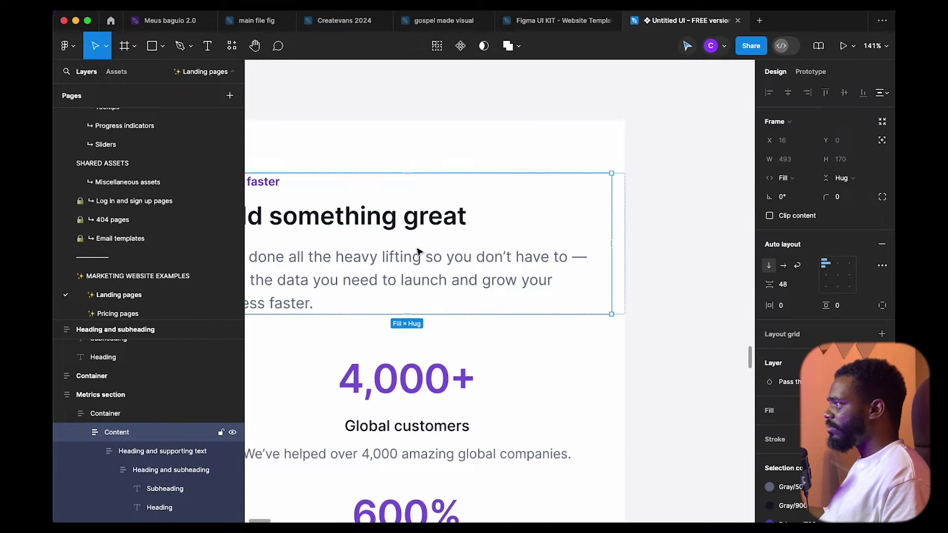
click(416, 245)
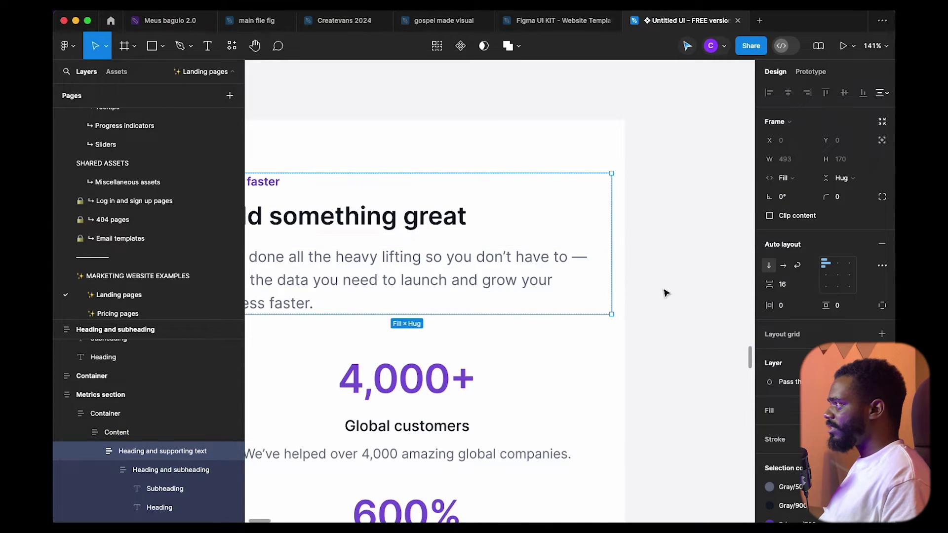
scroll(423, 302, right, 5)
scroll(419, 297, down, 3)
click(469, 220)
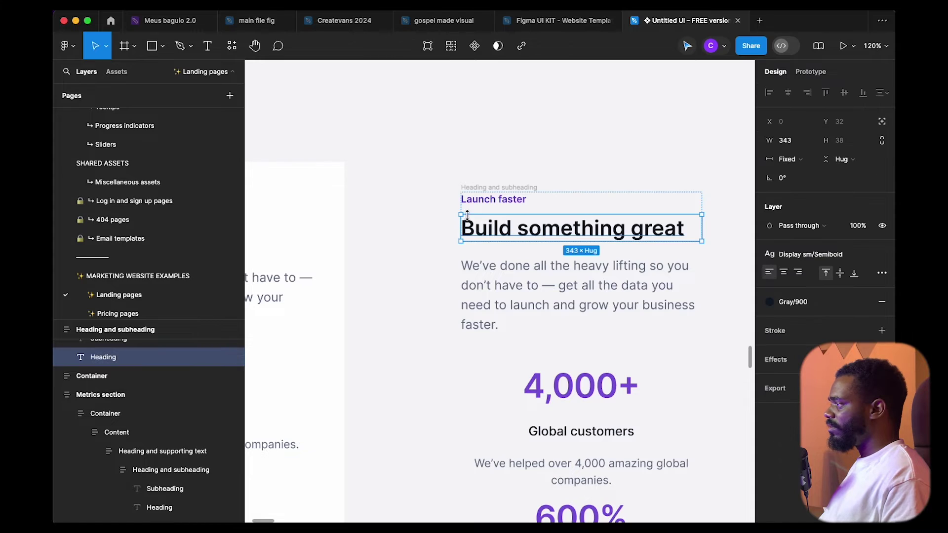
scroll(581, 264, left, 5)
scroll(560, 256, down, 3)
scroll(450, 327, left, 2)
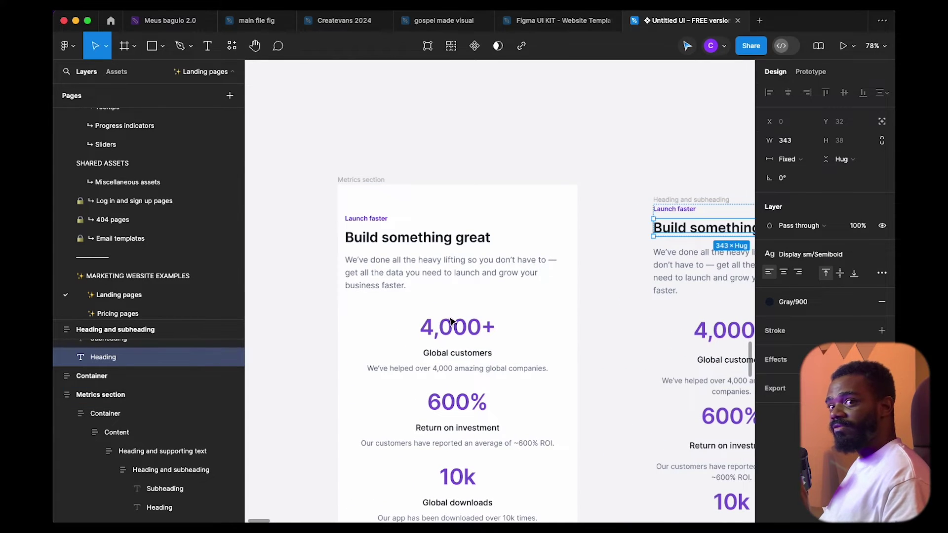
- Wrap the rebuilt Heading and subheading frame and the supporting text below it in an auto layout frame named container
scroll(669, 343, right, 5)
scroll(438, 313, down, 1)
click(482, 240)
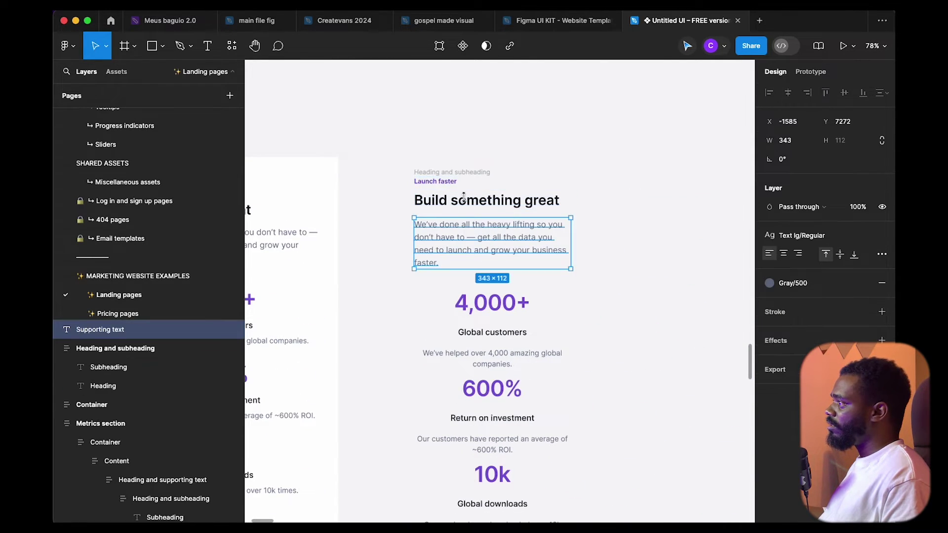
click(463, 208)
shift+click(447, 241)
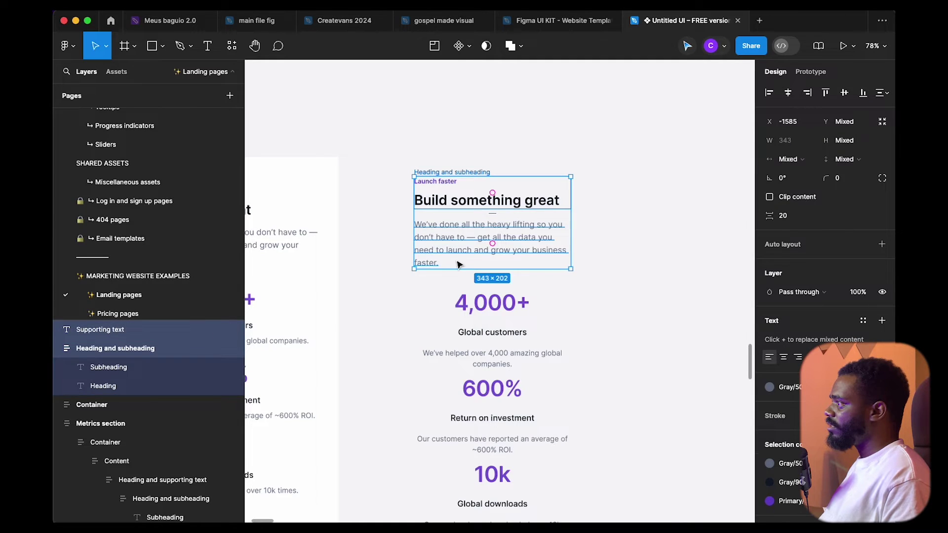
key(shift+a)
scroll(478, 267, left, 3)
key(super+r)
text(contyai)
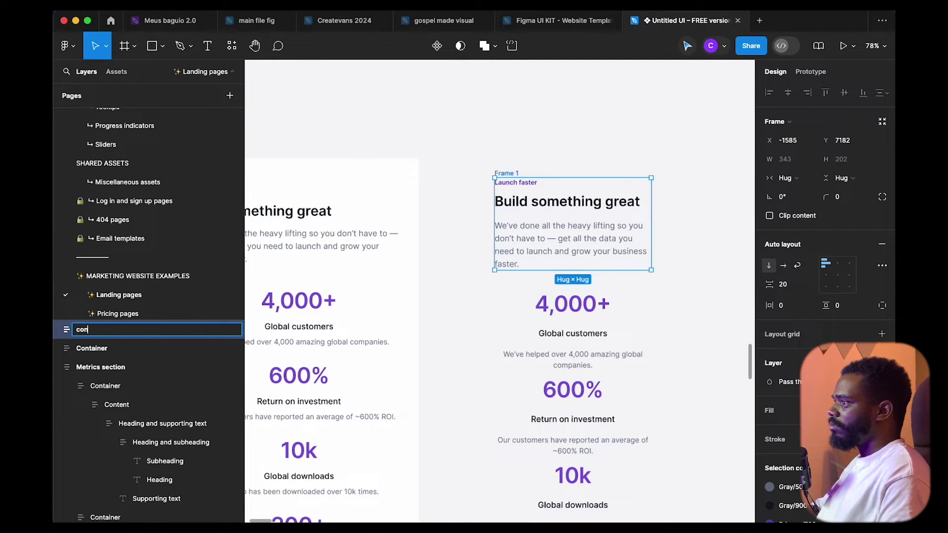
key(Return)
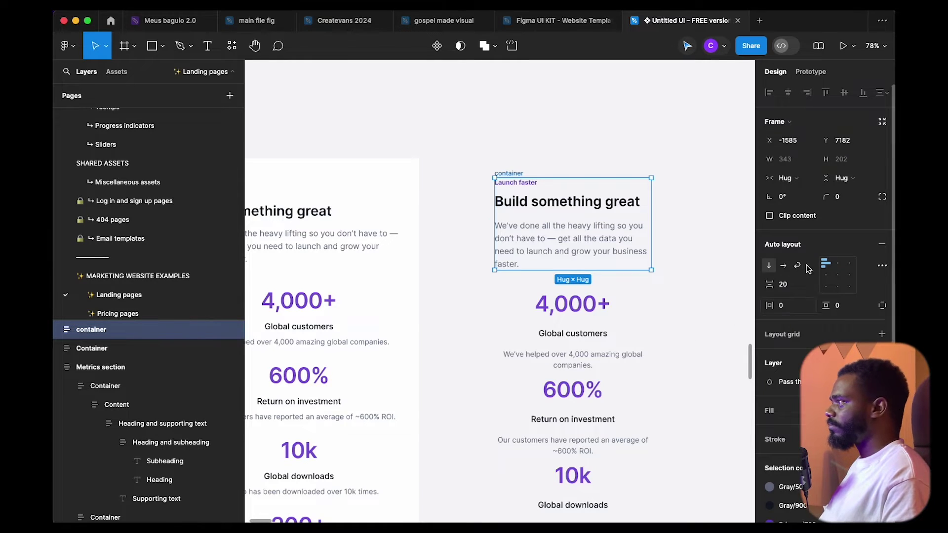
- Inspect the supporting text and the heading layers nested inside the new container frame
scroll(634, 270, right, 1)
click(582, 288)
click(556, 267)
scroll(587, 270, down, 1)
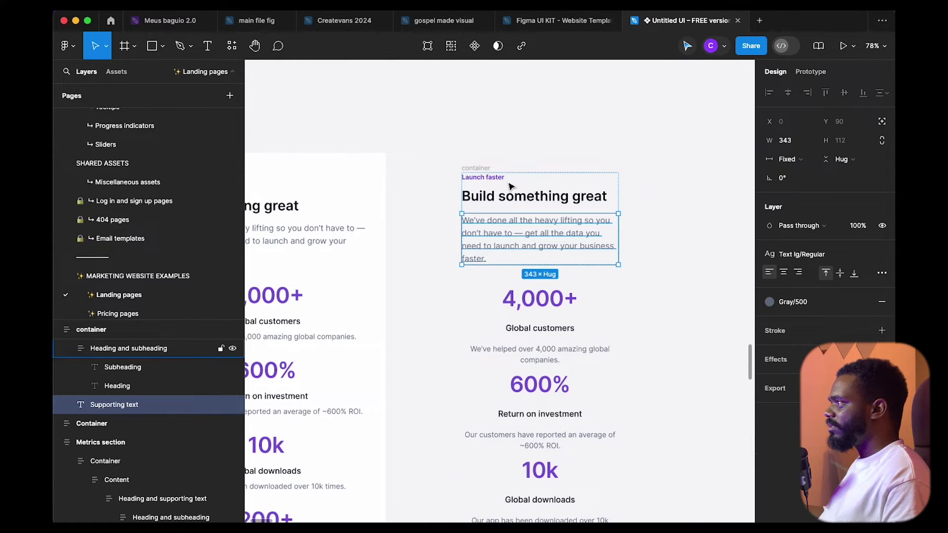
click(474, 169)
- Compare the loose texts of the "Global customers" metric with the nested metric in the original Metrics section
drag(573, 366, 679, 262)
click(577, 199)
click(568, 232)
click(563, 251)
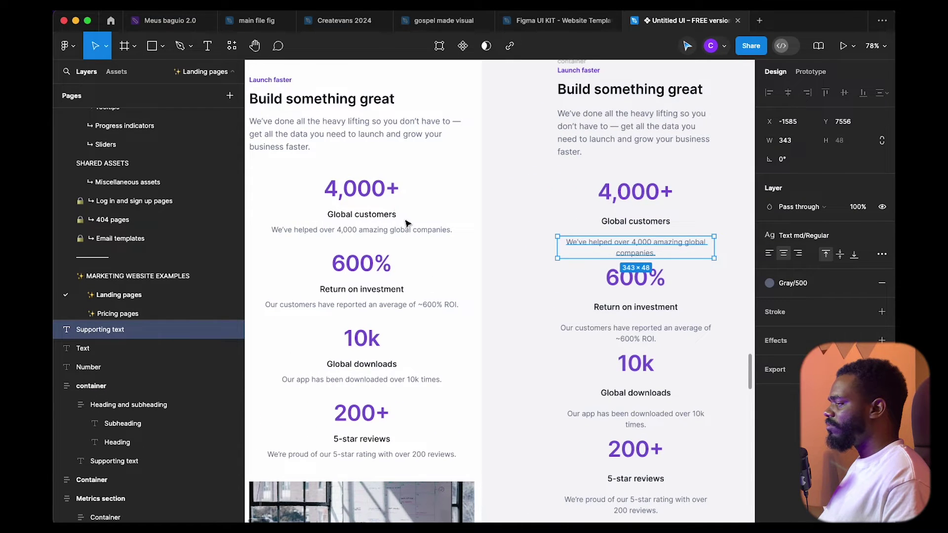
click(352, 223)
double_click(352, 223)
double_click(352, 222)
double_click(353, 223)
- Wrap the number, title and supporting text of the "Global customers" metric in an auto layout frame
drag(487, 251, 388, 255)
click(530, 229)
click(569, 205)
drag(558, 249, 534, 259)
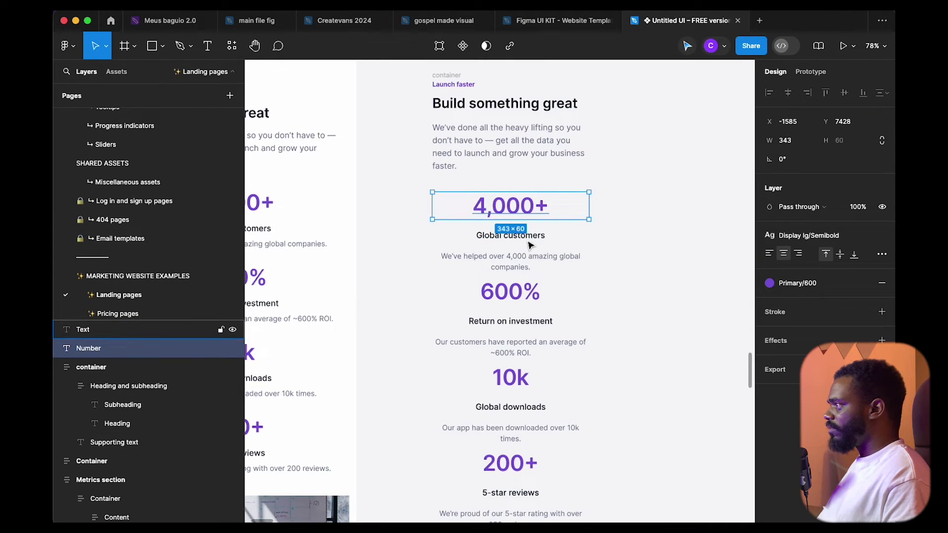
click(529, 243)
shift+click(541, 256)
shift+click(536, 216)
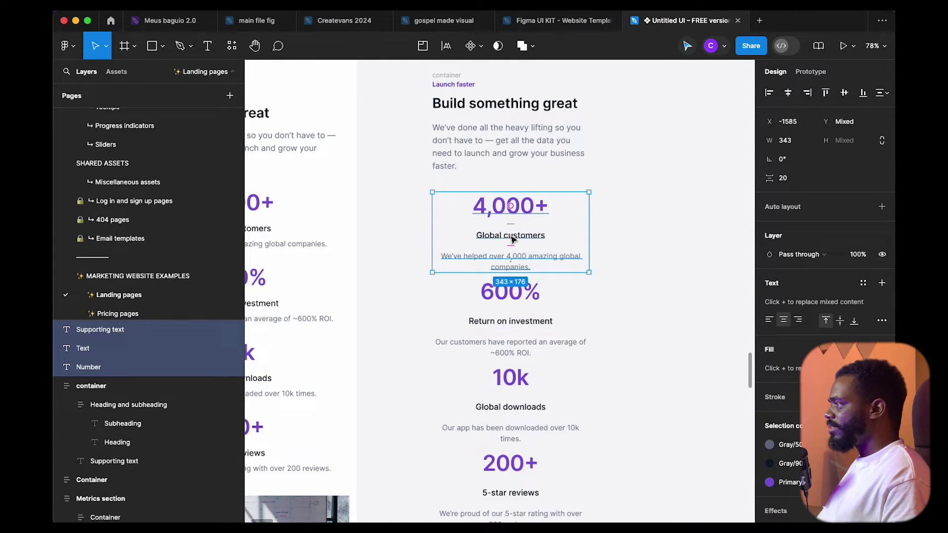
scroll(502, 220, up, 5)
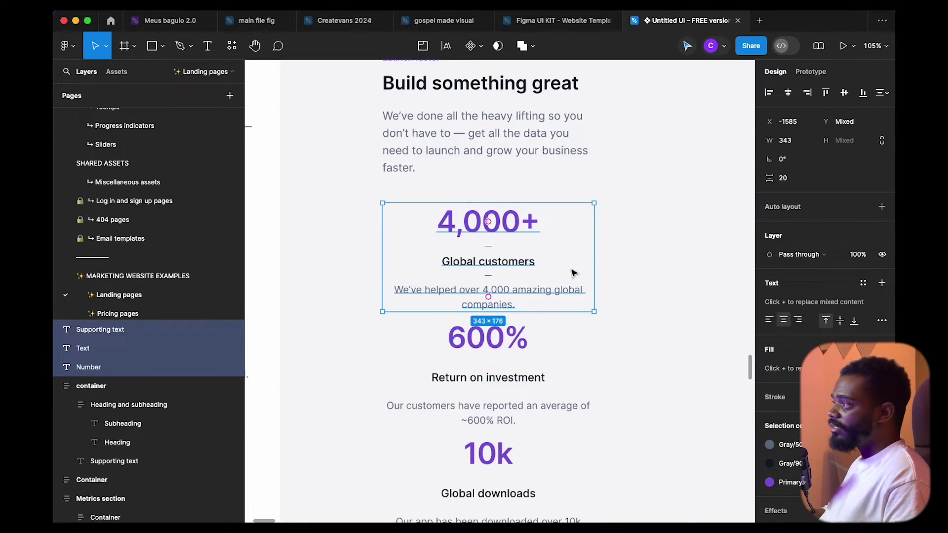
key(shift+a)
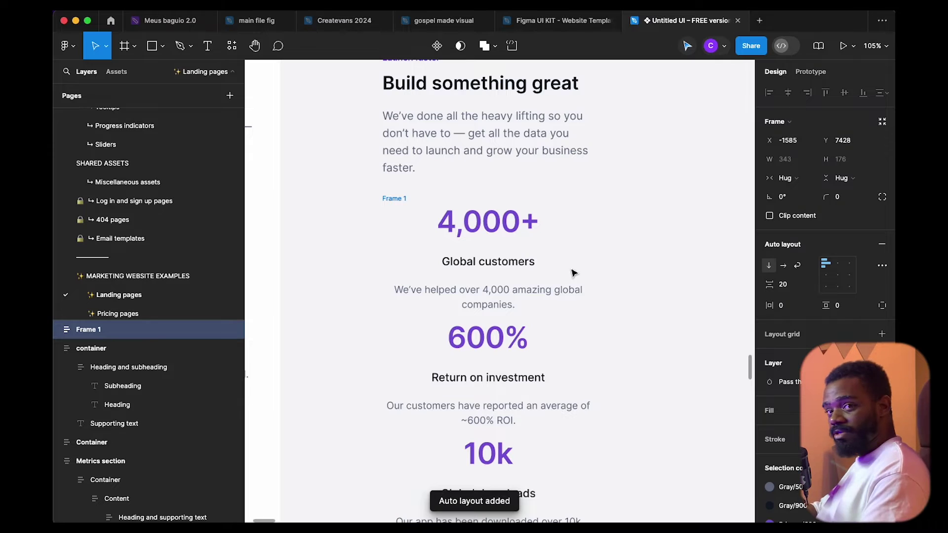
- Rename the new metric frame as container 2 and set its vertical gap to 16
key(super+r)
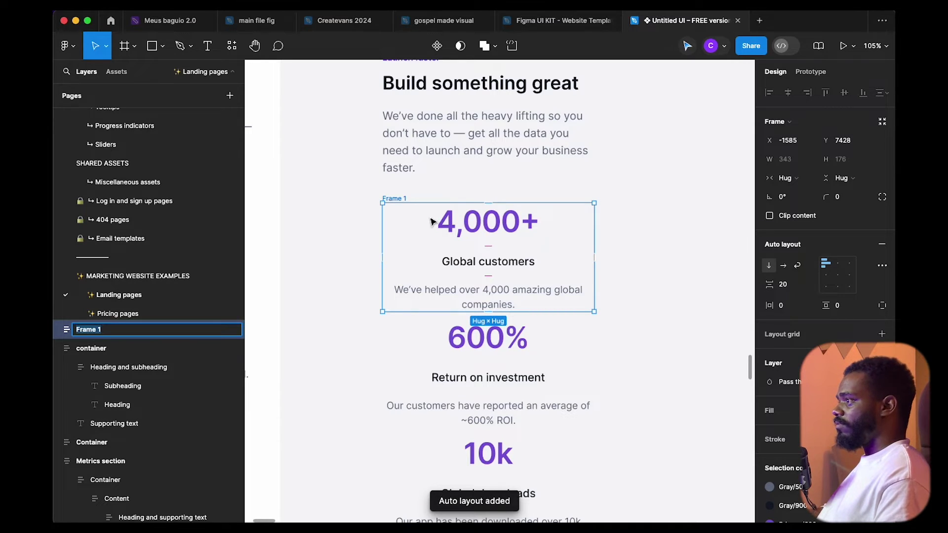
text(container 2)
key(Return)
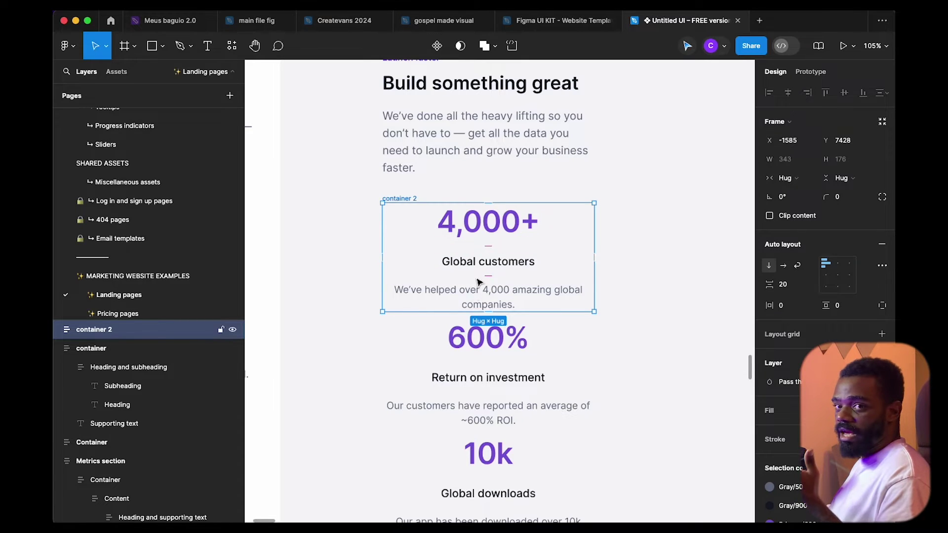
click(791, 289)
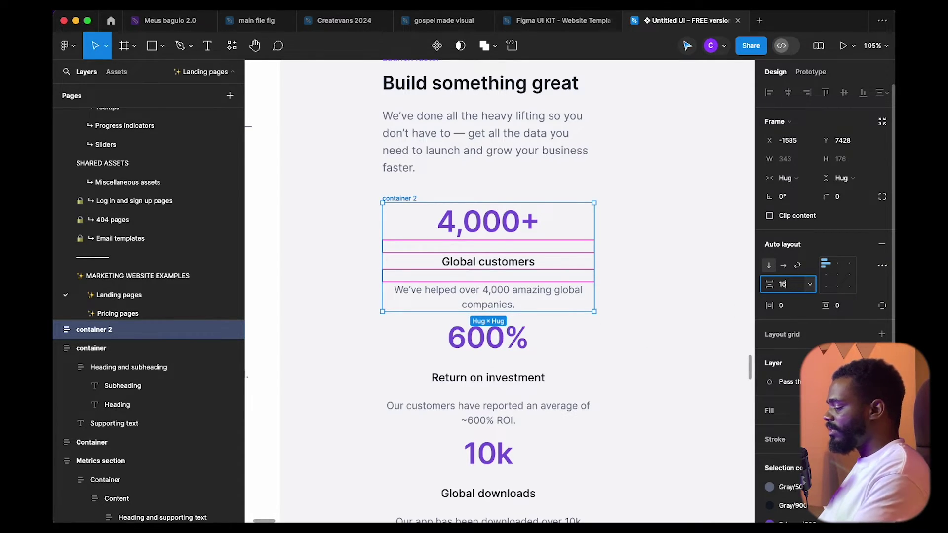
key(Return)
- Inspect the width sizing of the Heading and Subheading texts inside the rebuilt container frame
scroll(510, 289, left, 2)
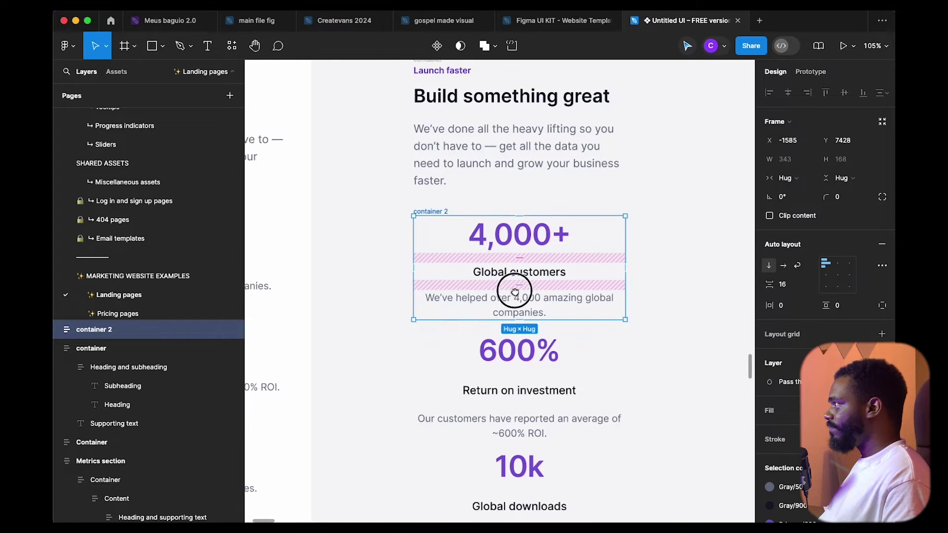
scroll(593, 296, up, 3)
scroll(593, 296, left, 1)
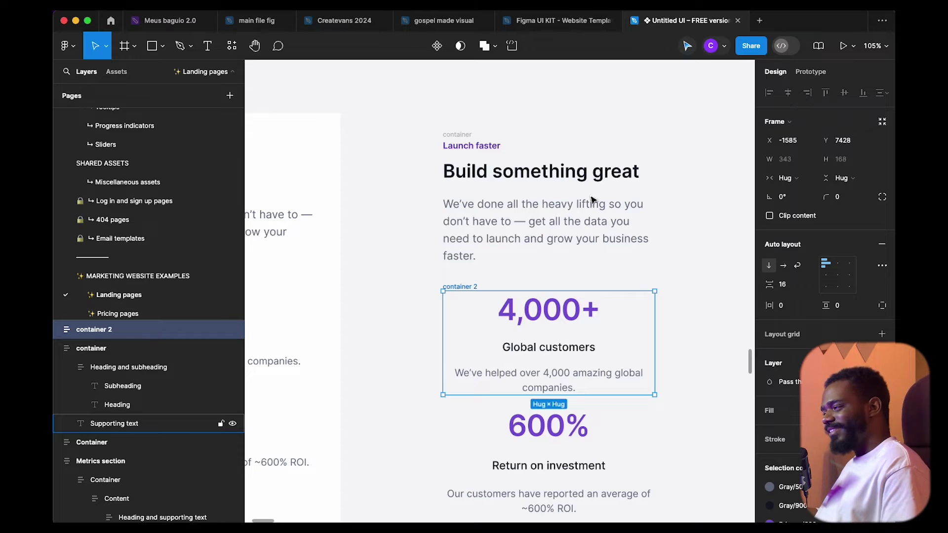
scroll(542, 236, up, 1)
scroll(542, 236, right, 1)
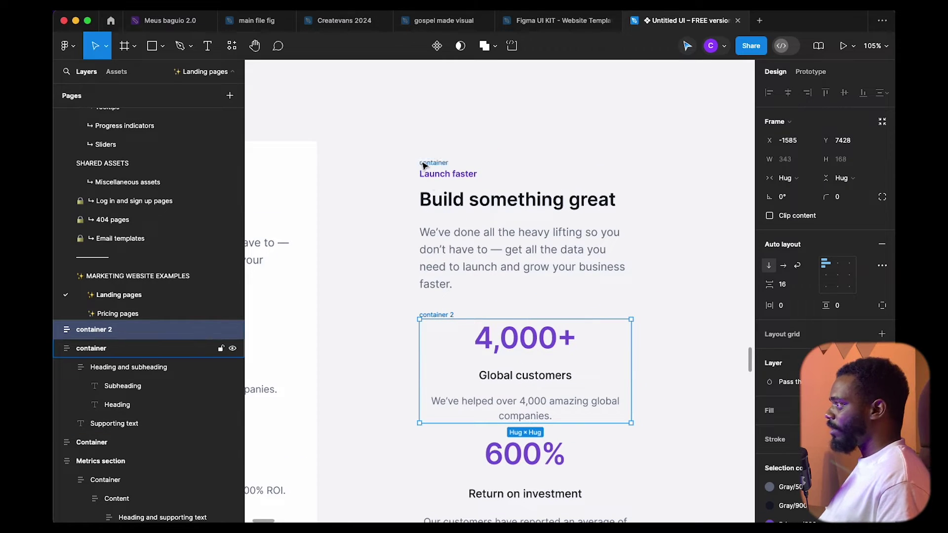
click(542, 238)
scroll(543, 237, up, 1)
scroll(542, 237, right, 1)
click(473, 223)
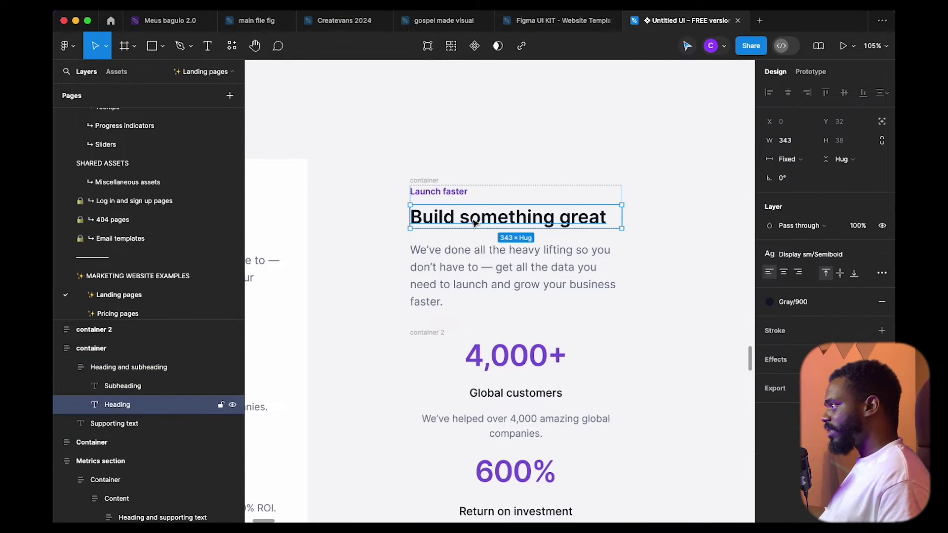
click(449, 189)
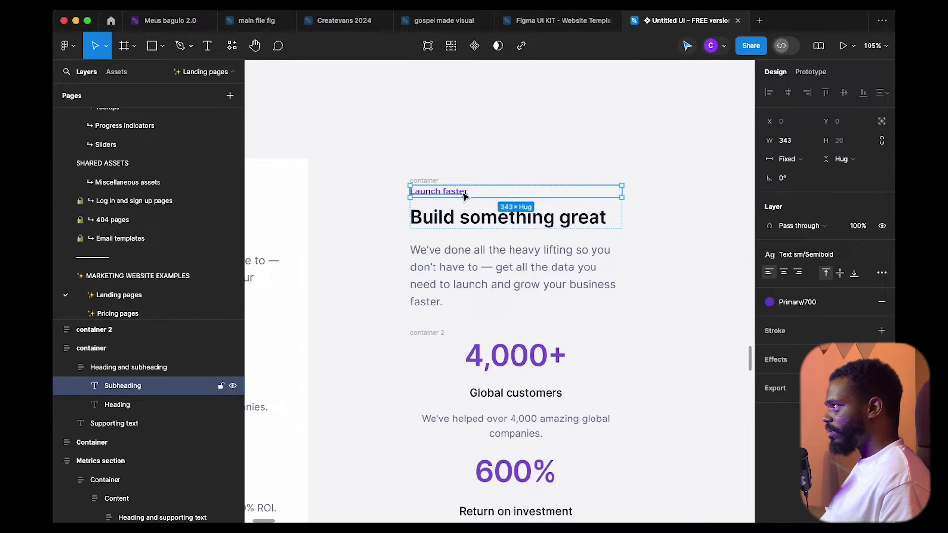
- Set the width of the "Launch faster" Subheading text to Fill container
click(509, 163)
double_click(428, 212)
click(475, 183)
click(459, 197)
double_click(465, 197)
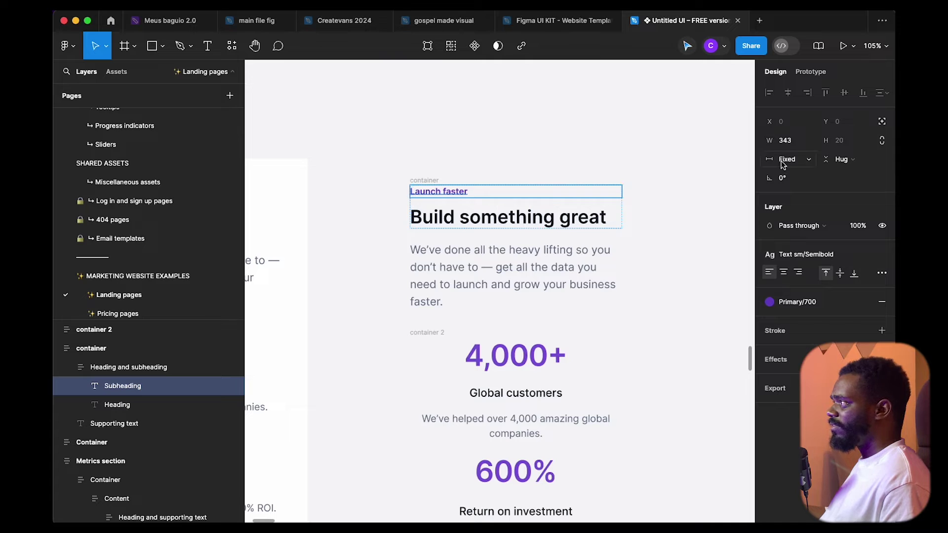
click(804, 164)
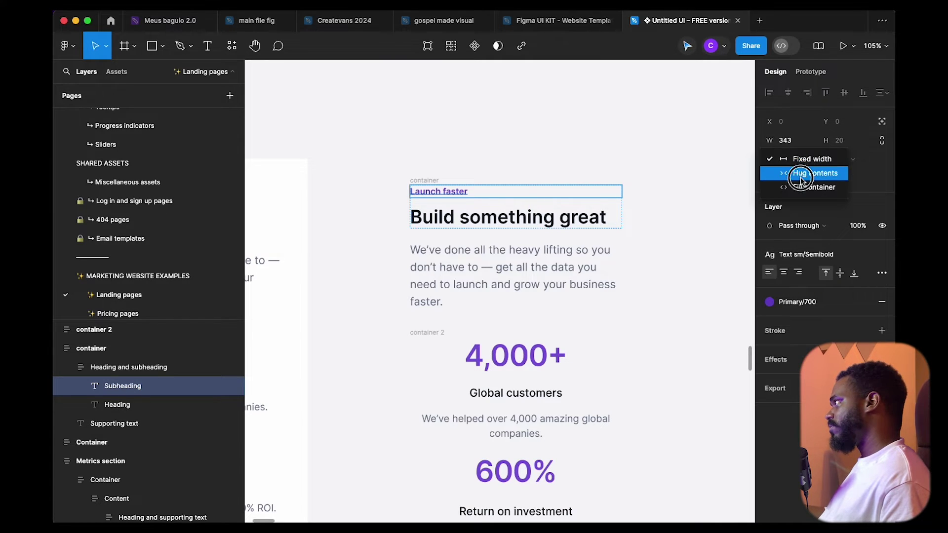
click(803, 187)
- Set the width of the "Build something great" Heading text to Fill container
click(462, 157)
click(519, 218)
double_click(537, 222)
click(786, 162)
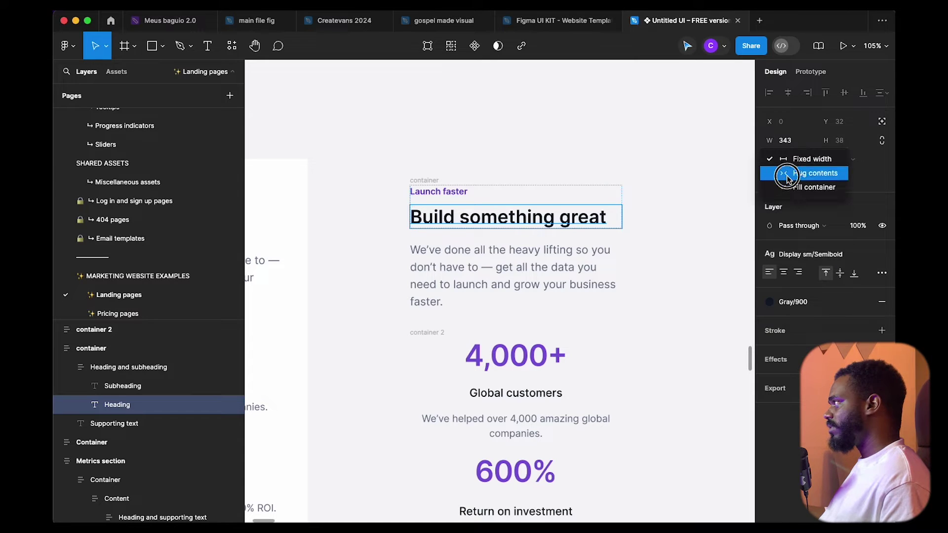
click(802, 187)
click(642, 216)
- Set the width of the Supporting text below the heading to Fill container
click(511, 251)
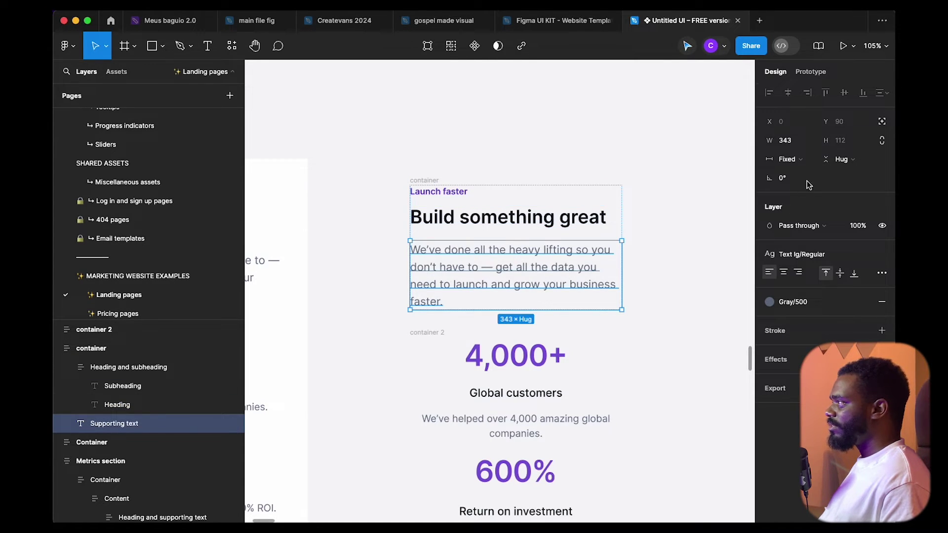
click(797, 159)
click(804, 186)
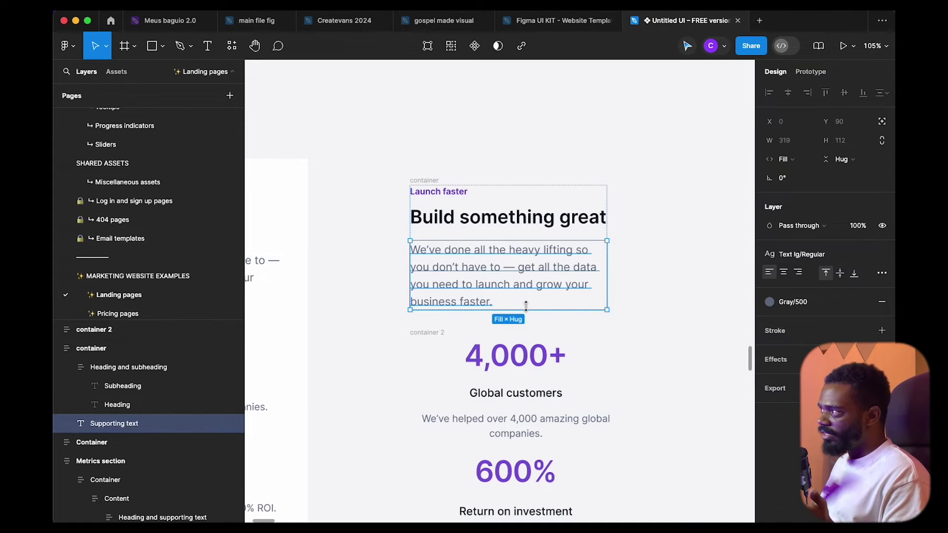
click(657, 259)
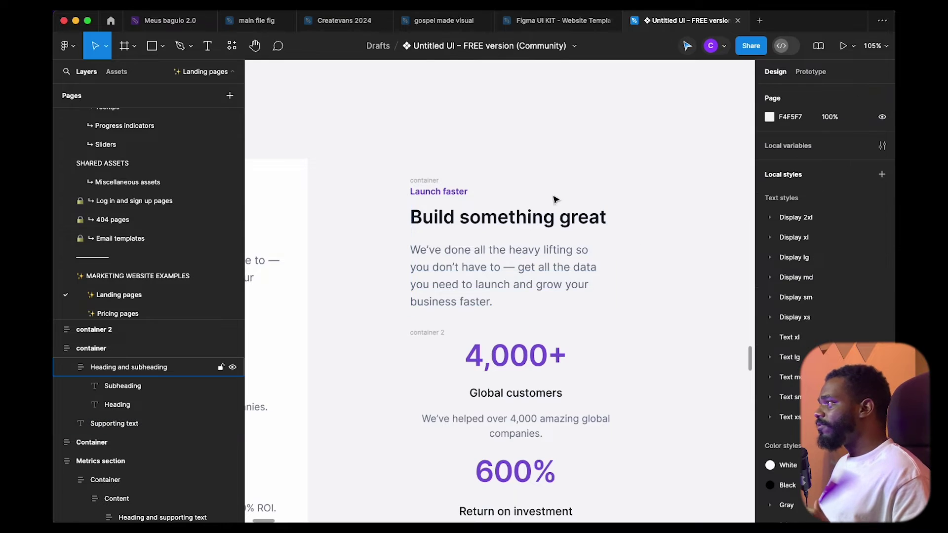
- Widen the container frame that holds the heading and supporting text to about 387
click(595, 271)
scroll(553, 295, down, 1)
drag(552, 293, 464, 323)
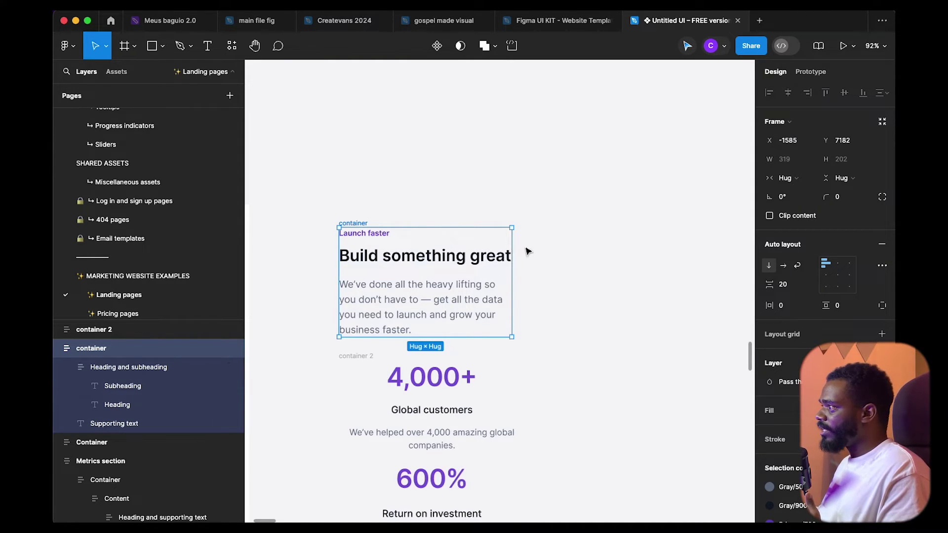
drag(514, 280, 548, 277)
- Set the width of the nested Heading and subheading frame to Fill container
click(497, 259)
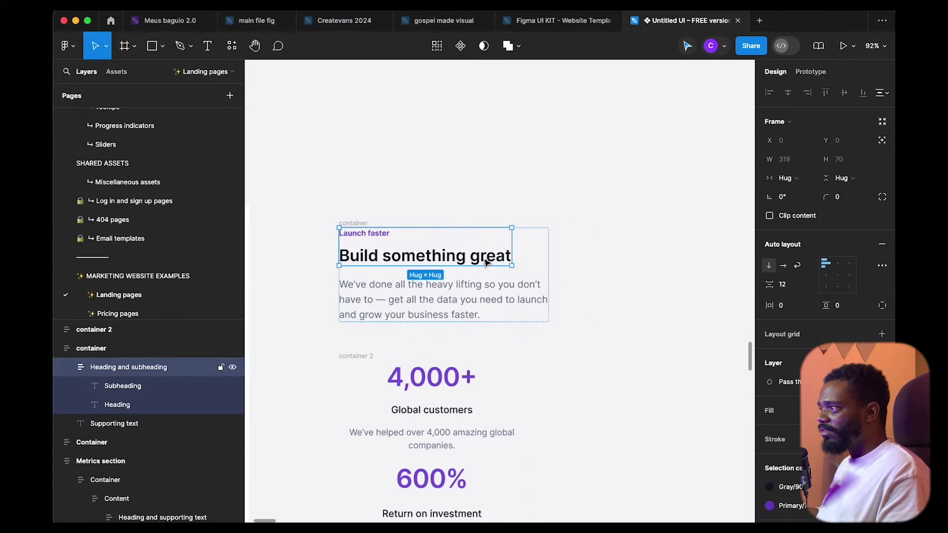
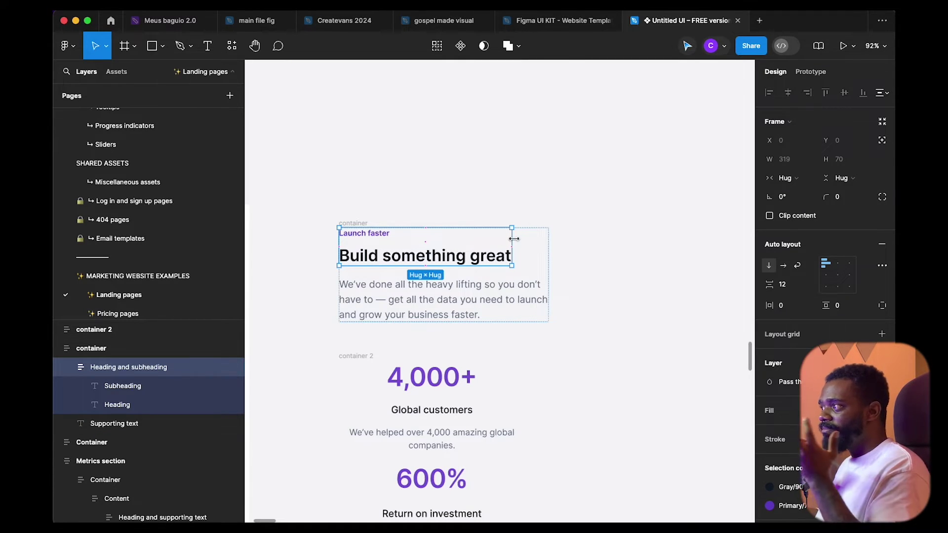
click(785, 178)
click(803, 178)
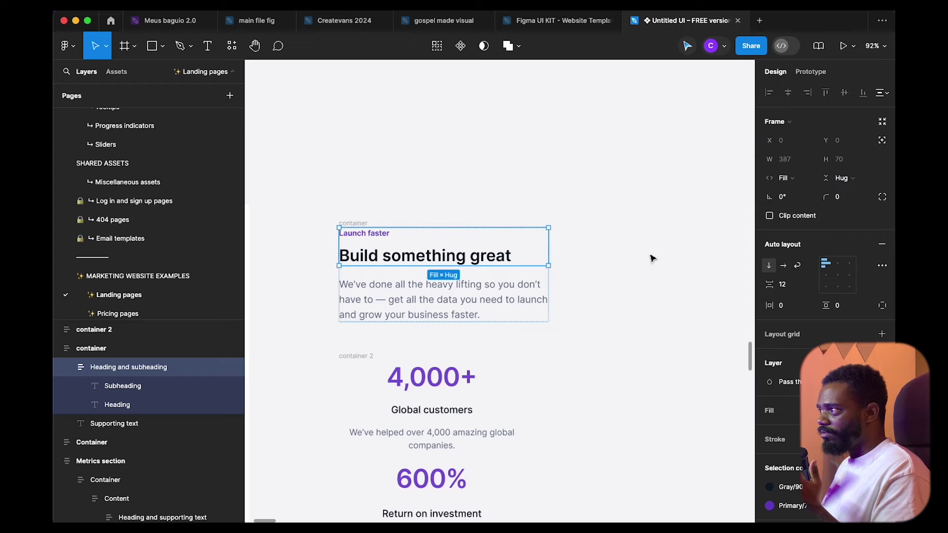
click(594, 266)
click(461, 265)
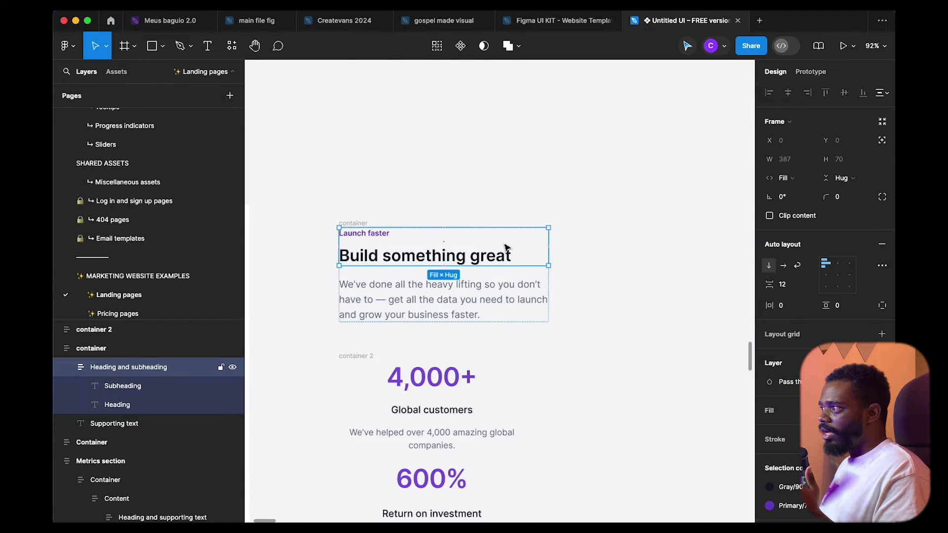
- Widen the container frame to about 436, and undo a trial narrowing of it to about 310
click(351, 222)
drag(546, 257, 576, 240)
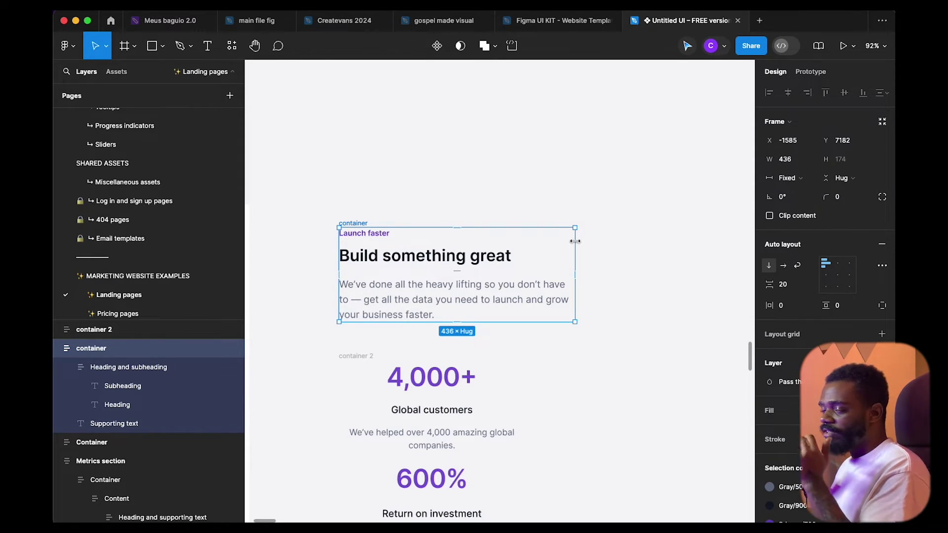
drag(573, 260, 508, 244)
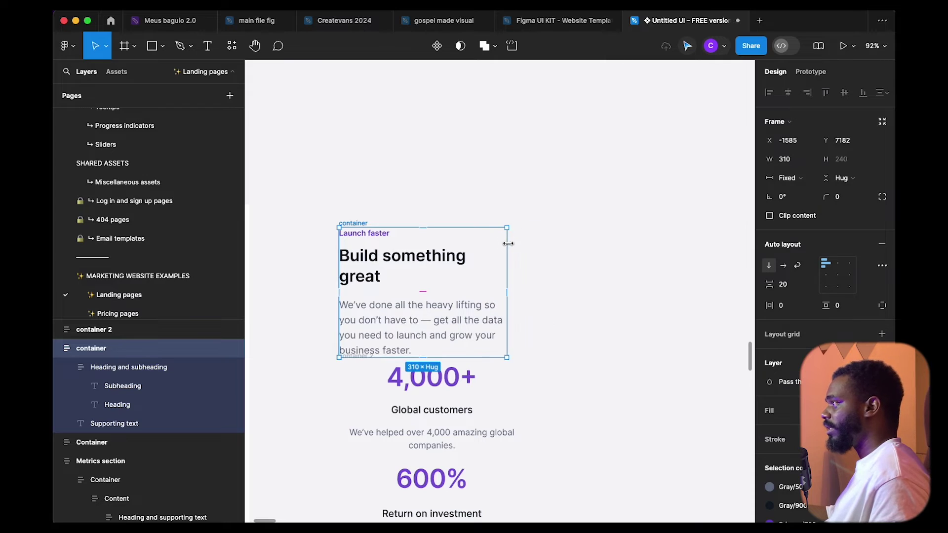
key(super+z)
- Inspect the width sizing of the Number, Text and Supporting text layers inside container 2
scroll(445, 222, down, 2)
scroll(445, 223, left, 1)
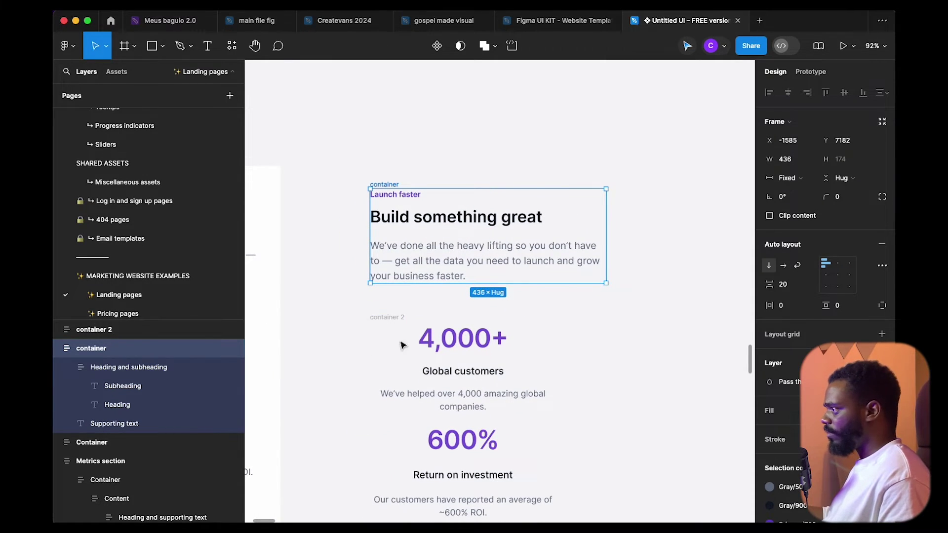
scroll(402, 341, down, 1)
scroll(402, 341, left, 2)
click(600, 346)
scroll(624, 317, down, 2)
scroll(624, 316, left, 1)
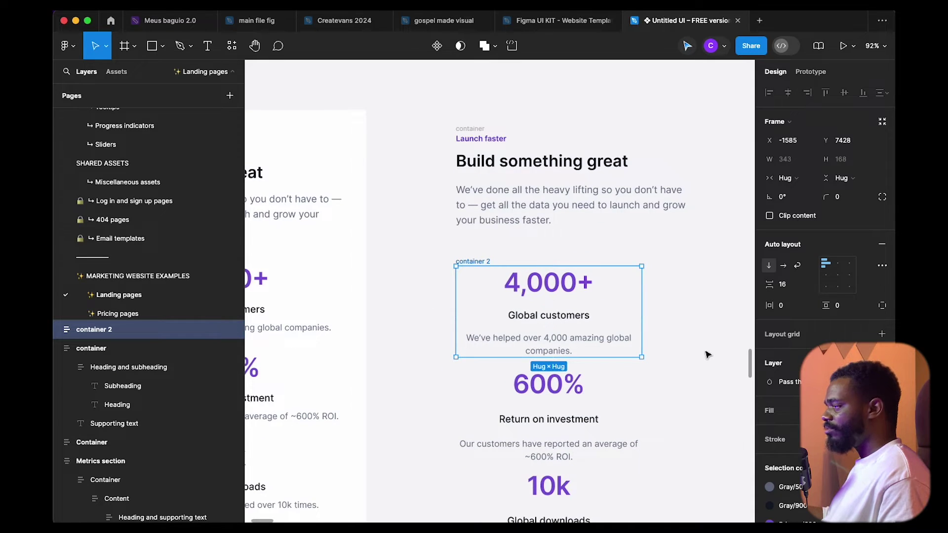
double_click(567, 281)
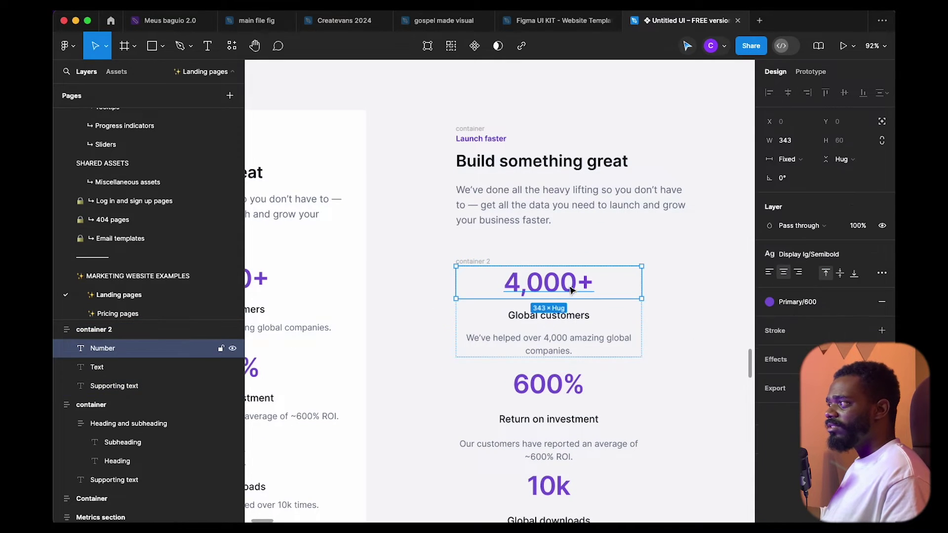
click(578, 312)
click(588, 343)
click(584, 314)
click(599, 281)
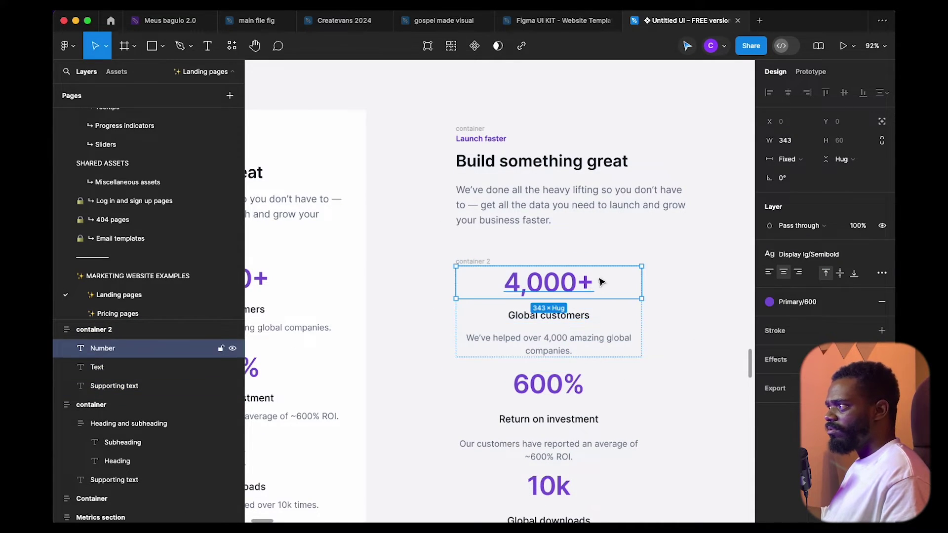
- Set the width of all three texts inside container 2 to Fill container
click(490, 263)
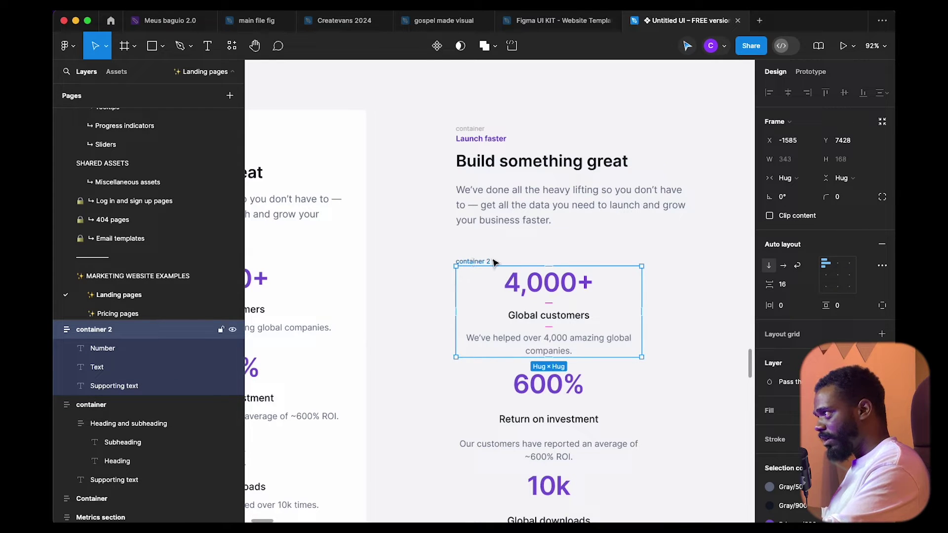
key(Return)
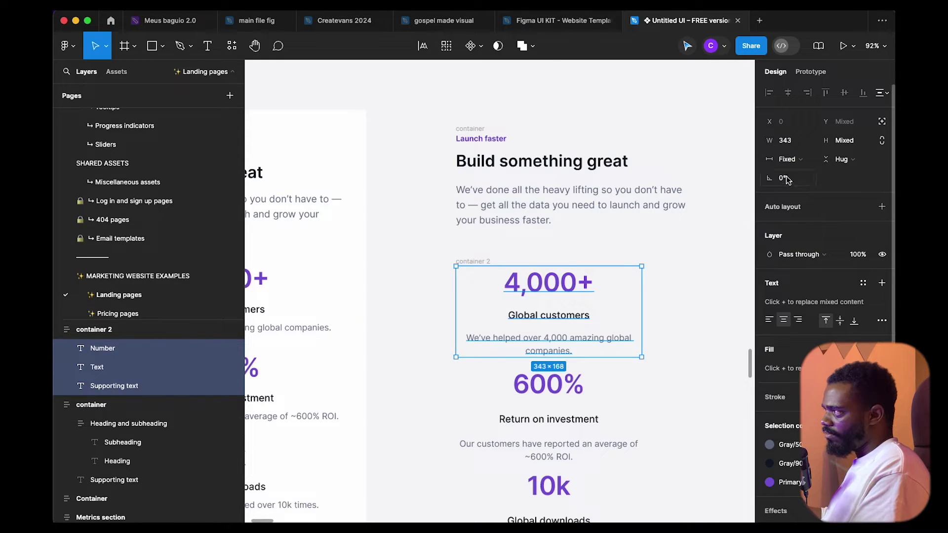
click(799, 165)
click(804, 184)
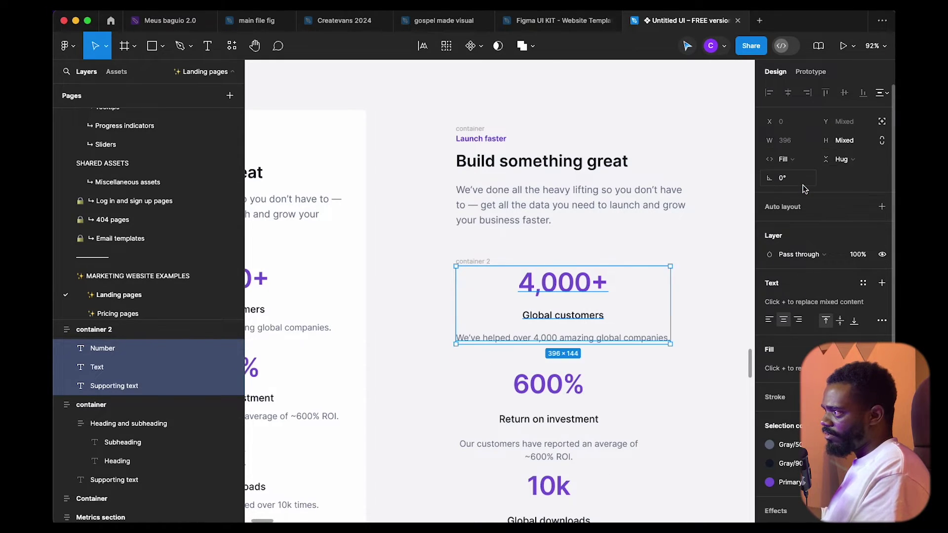
click(489, 248)
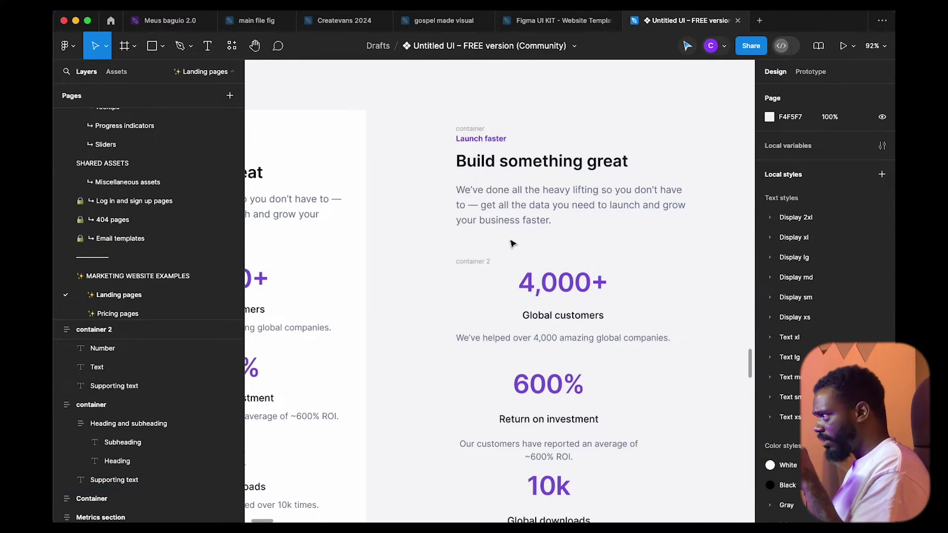
- Try to narrow the container 2 frame around the "Global customers" metric
click(477, 266)
drag(671, 318, 646, 307)
scroll(665, 233, down, 3)
scroll(617, 220, down, 2)
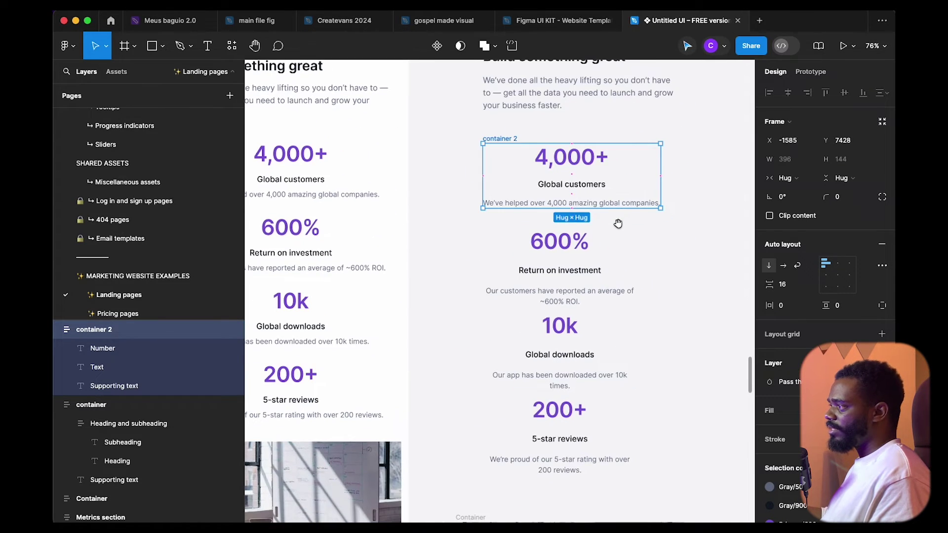
click(567, 255)
scroll(636, 243, down, 2)
scroll(636, 243, left, 2)
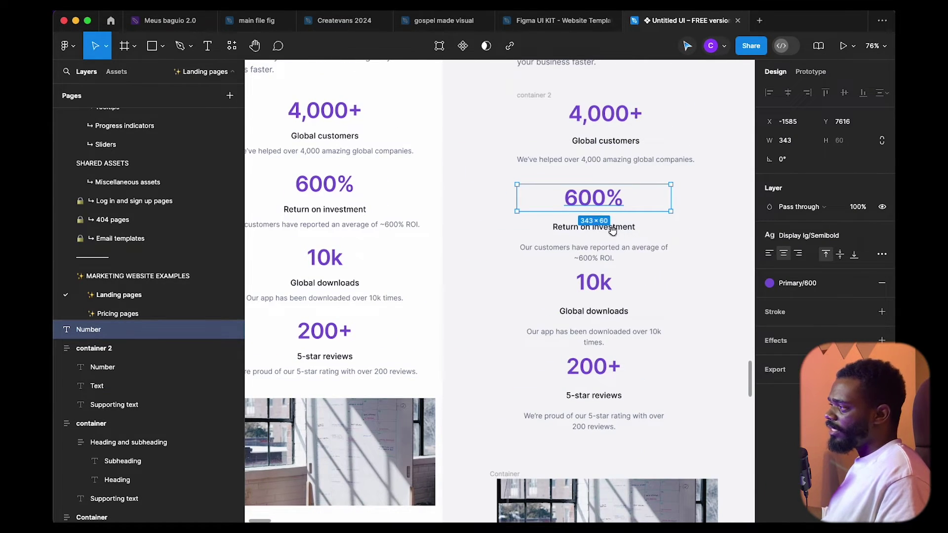
scroll(613, 230, right, 4)
scroll(588, 254, up, 1)
click(532, 254)
click(541, 277)
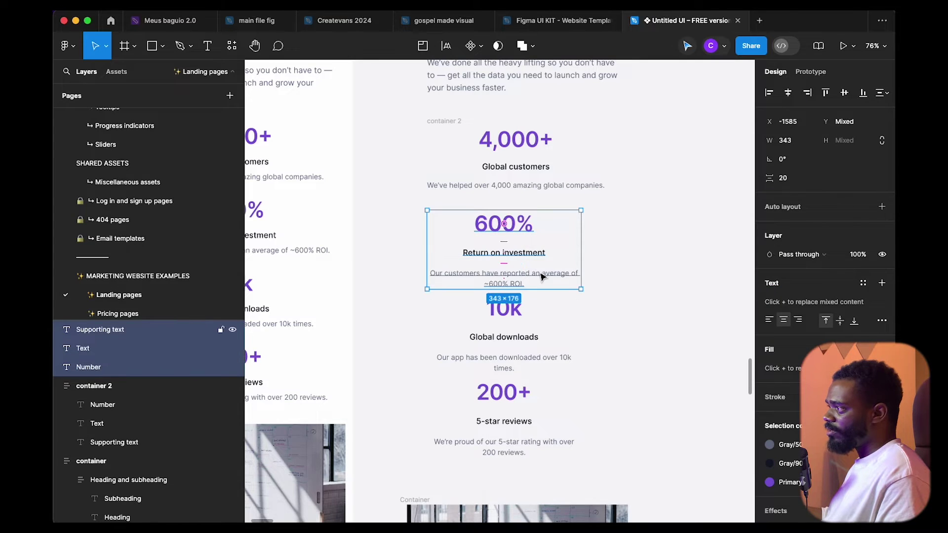
click(542, 168)
click(612, 155)
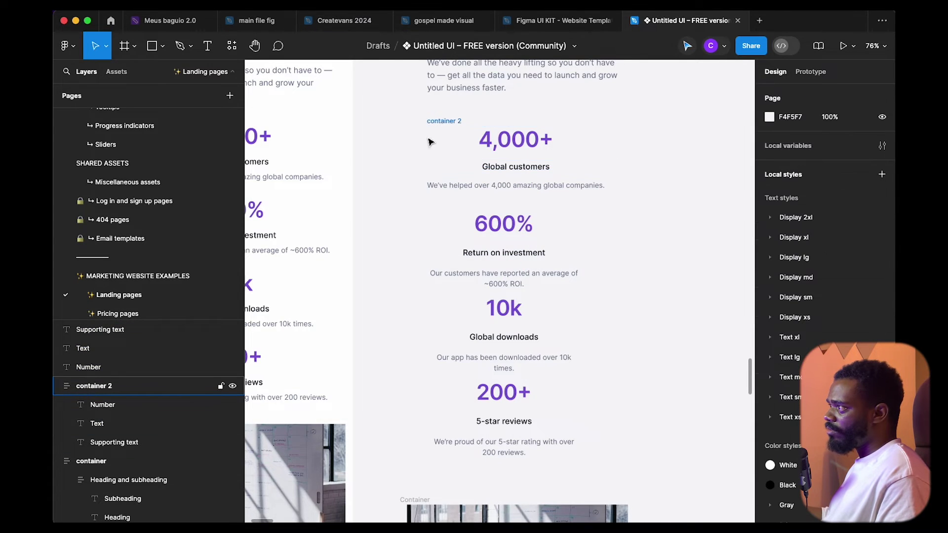
click(449, 121)
- Wrap the 600% number, "Return on investment" and its supporting text in a vertical auto layout frame named "container 3"
click(494, 225)
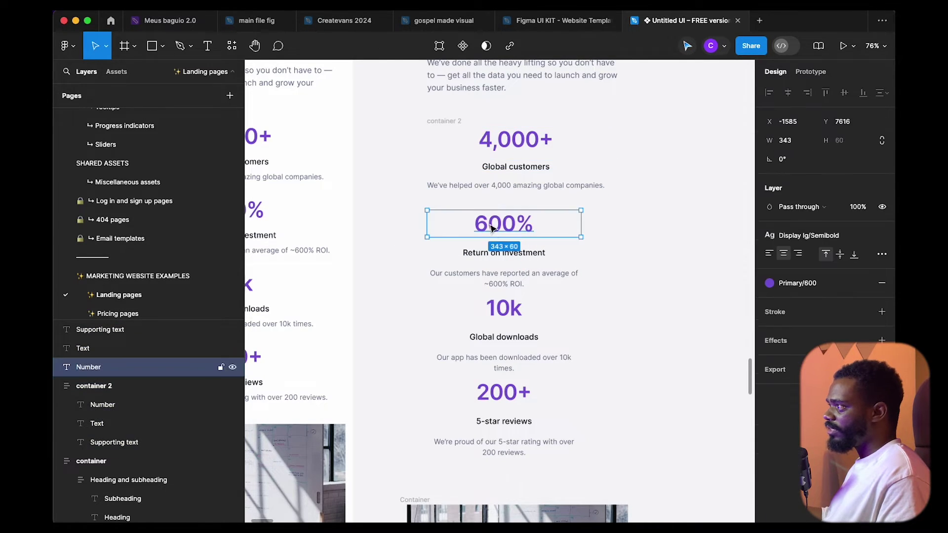
shift+click(504, 253)
shift+click(563, 277)
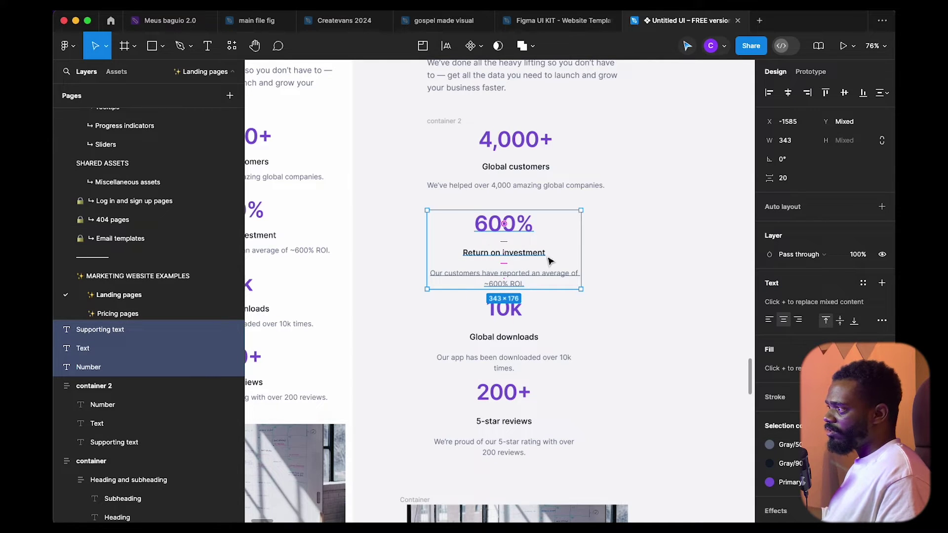
key(shift+a)
key(super+r)
text(container 2)
text(3)
key(Return)
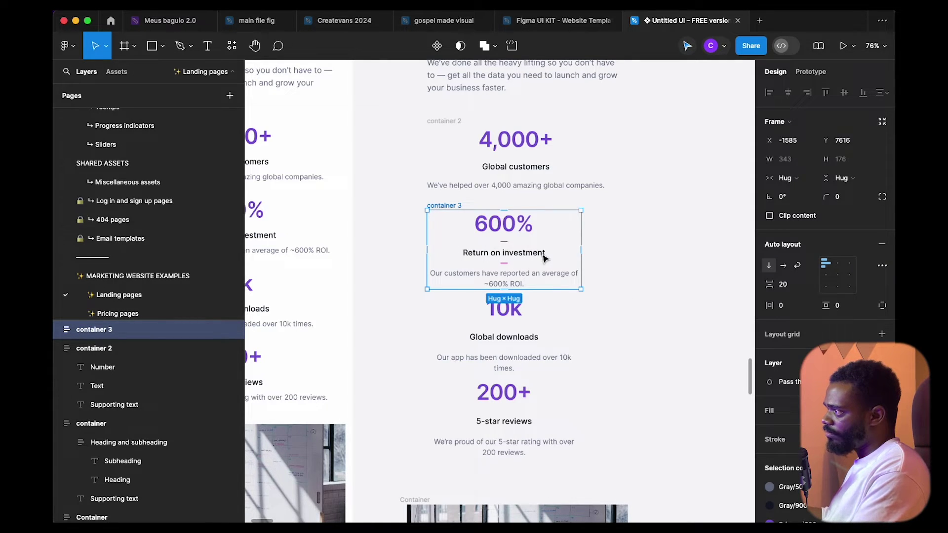
- Set the width of all three texts inside container 3 to Fill container
key(Return)
click(785, 159)
click(800, 187)
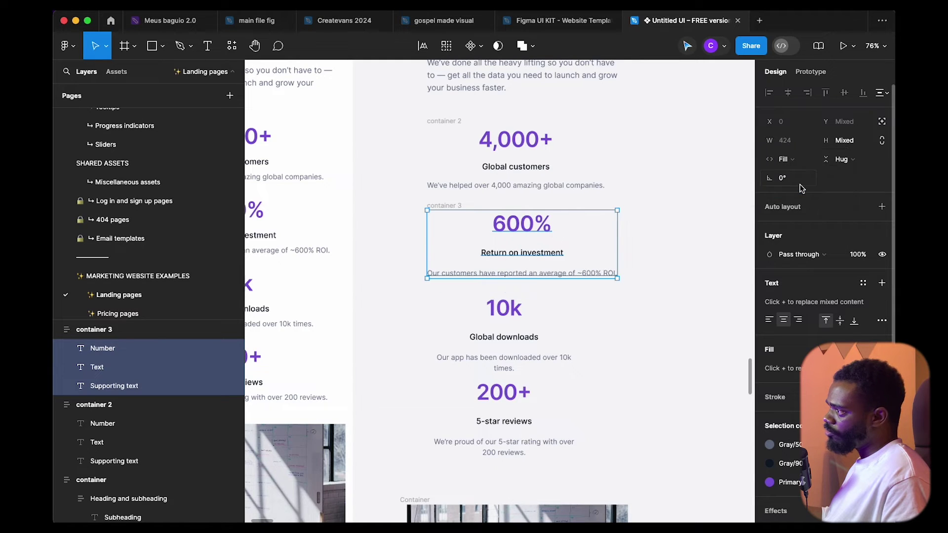
click(665, 276)
scroll(646, 331, up, 3)
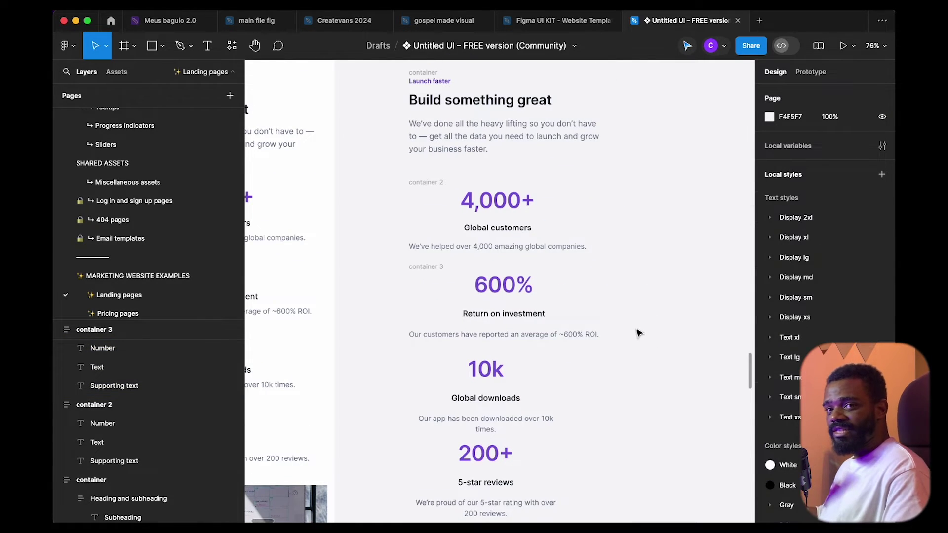
- Wrap the 10k number, "Global downloads" and its supporting text in a vertical auto layout frame
scroll(644, 269, down, 5)
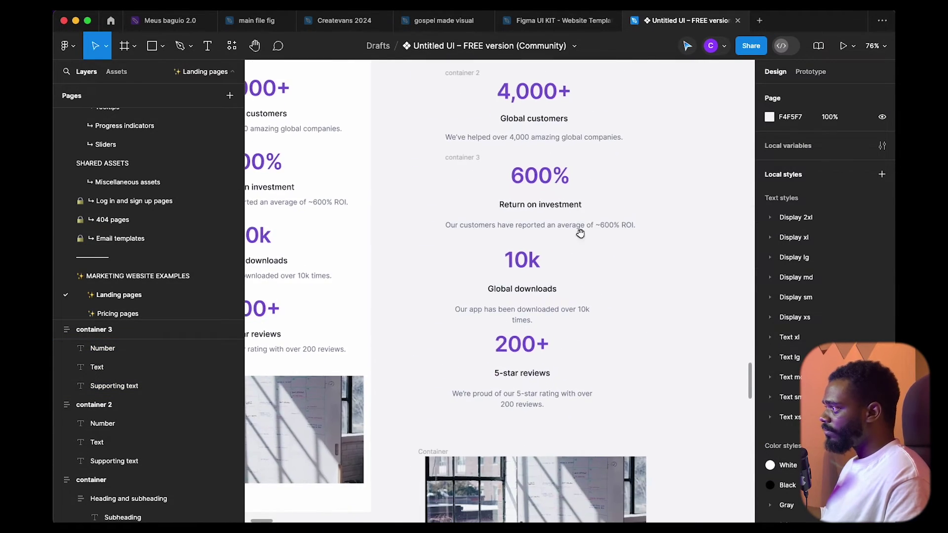
click(537, 273)
scroll(529, 262, down, 2)
click(496, 272)
click(418, 221)
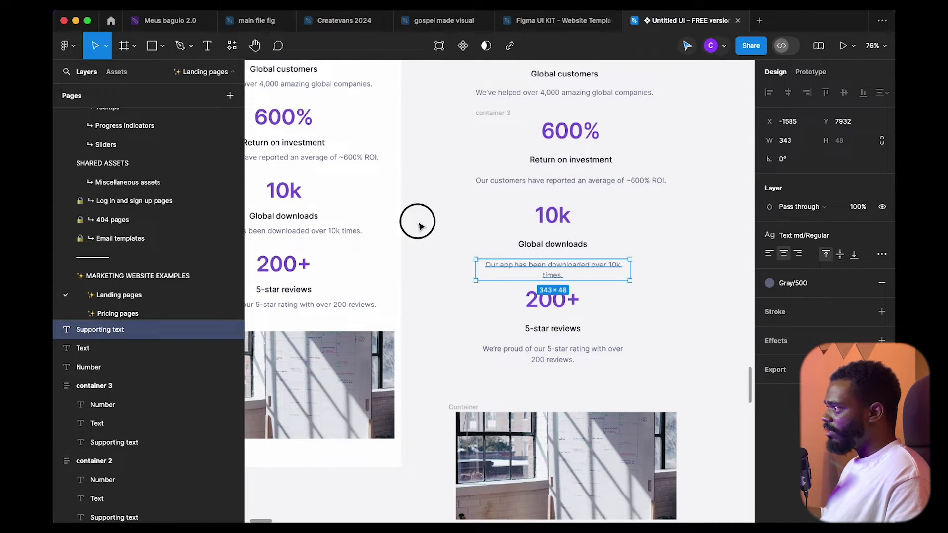
drag(488, 208, 626, 272)
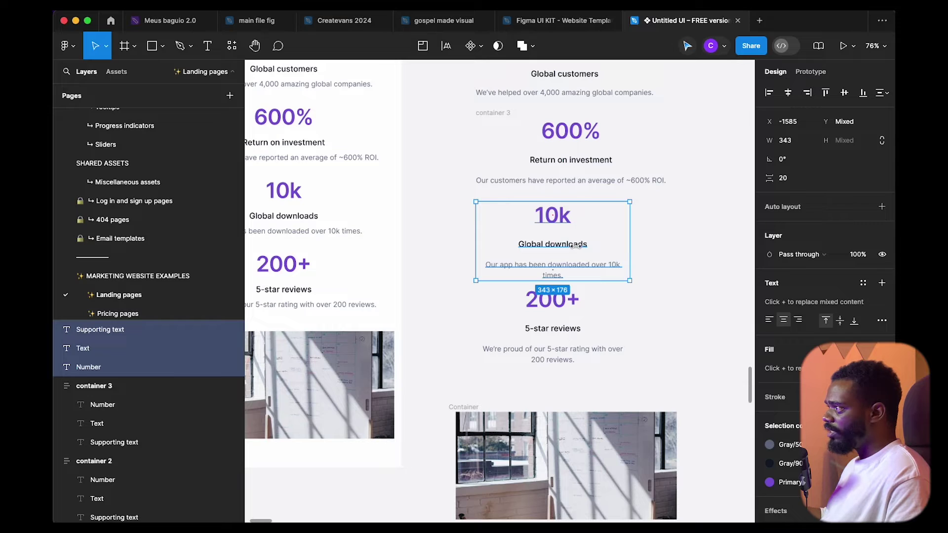
key(shift+a)
key(super+r)
- Rename the new frame around the "Global downloads" metric "container 4", reusing the name copied from container 3
click(588, 148)
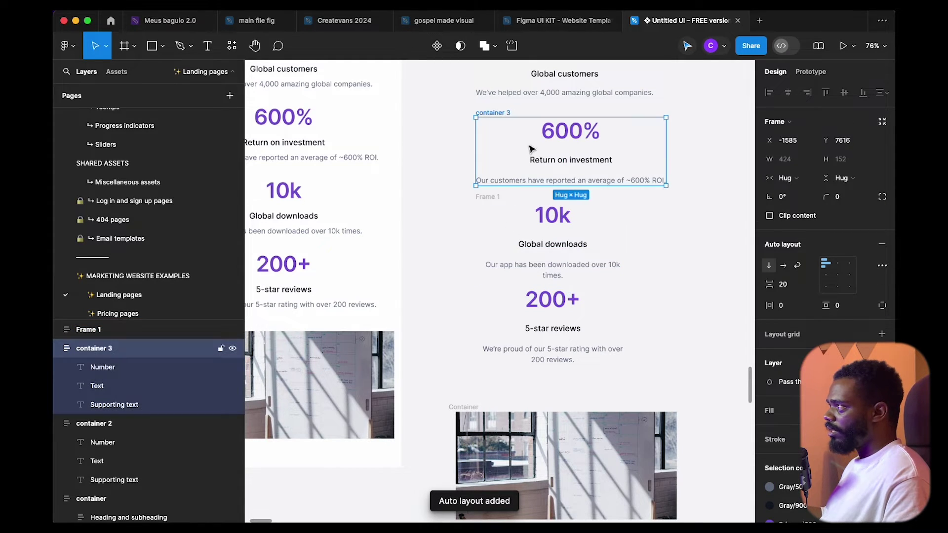
key(super+r)
key(super+c)
click(486, 198)
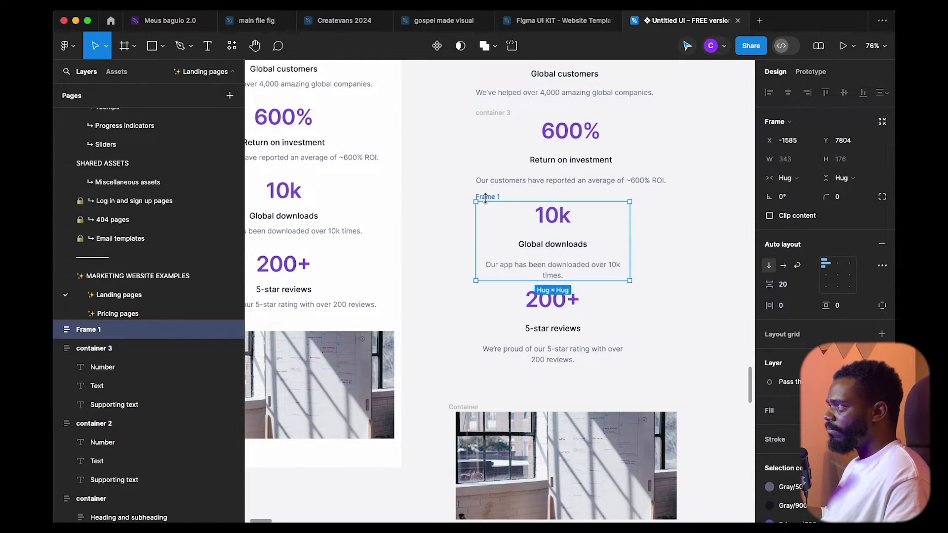
key(super+r)
key(super+v)
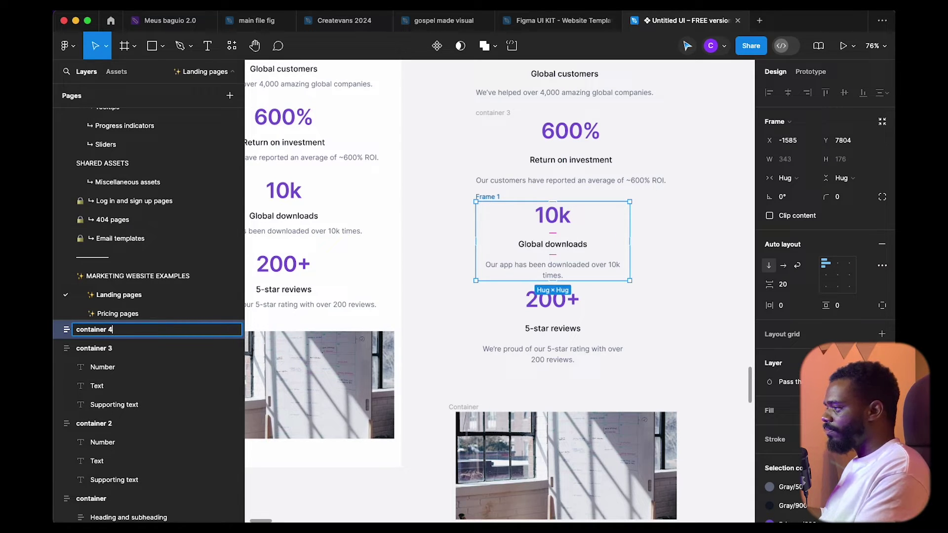
text(4)
key(Return)
- Set the width of all three texts inside container 4 to Fill container
key(Return)
click(796, 163)
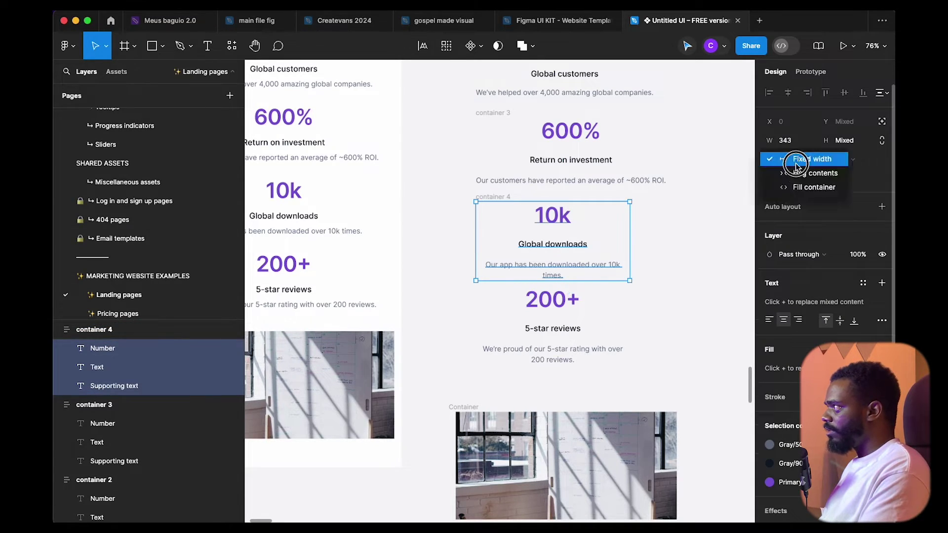
click(813, 187)
click(652, 294)
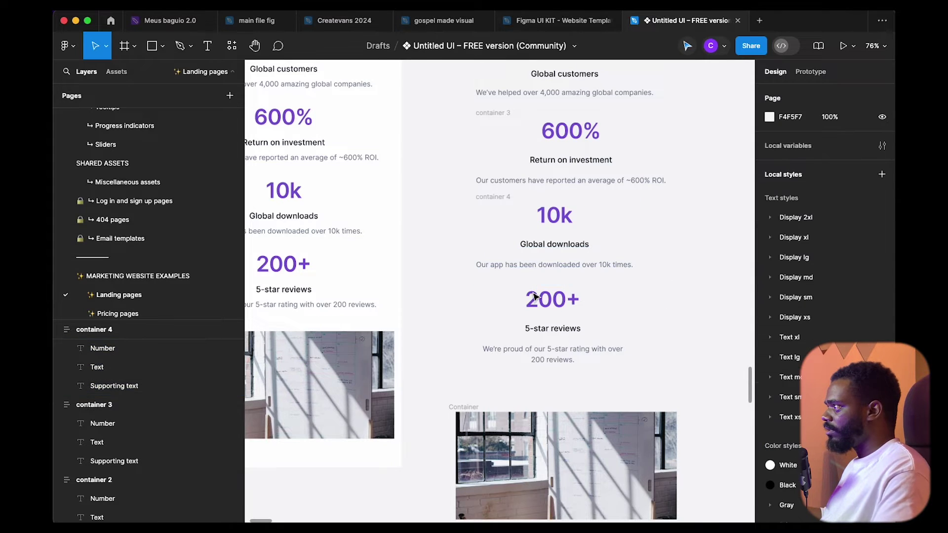
- Wrap the 200+ number, "5-star reviews" and its supporting text in a vertical auto layout frame named "container 5"
click(535, 296)
drag(451, 291, 621, 378)
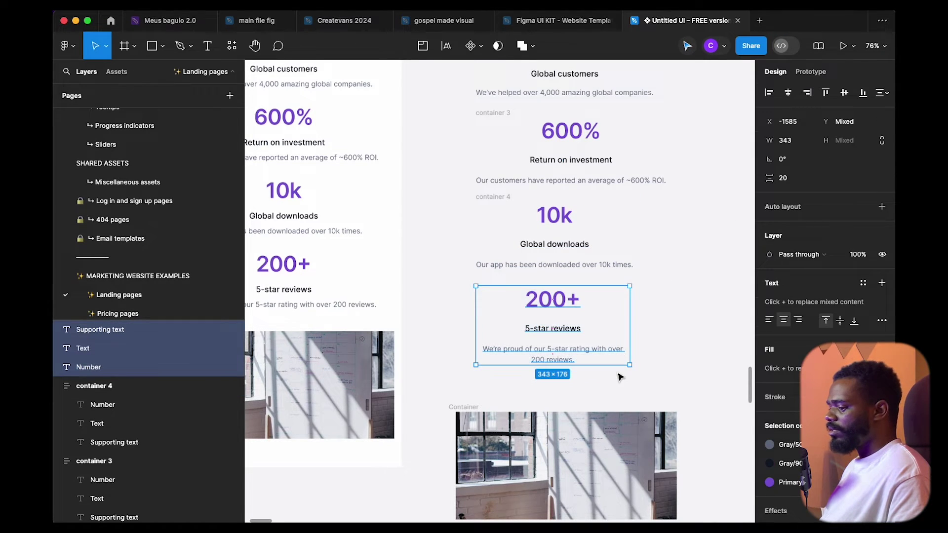
key(shift+a)
key(ctrl+r)
text(container 3)
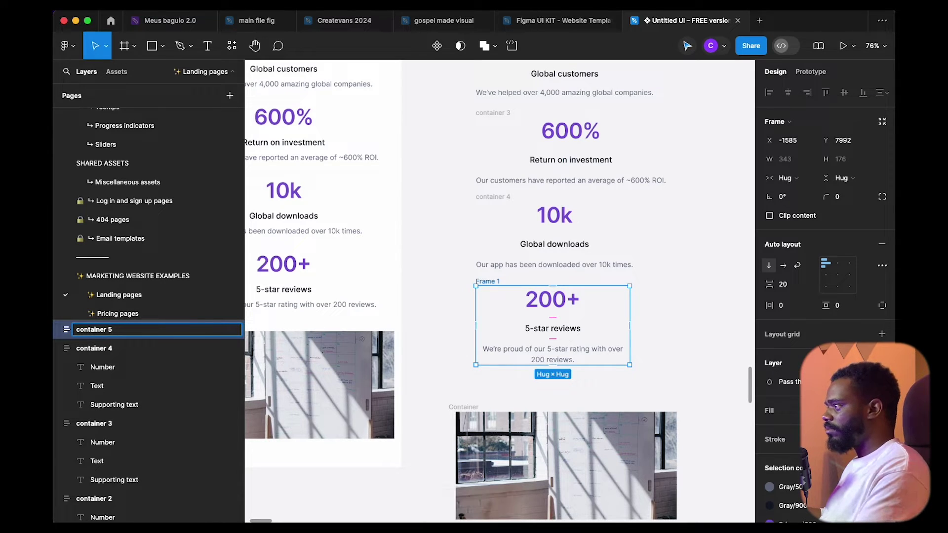
key(Return)
- Set the width of all three texts inside container 5 to Fill container
key(Return)
click(797, 161)
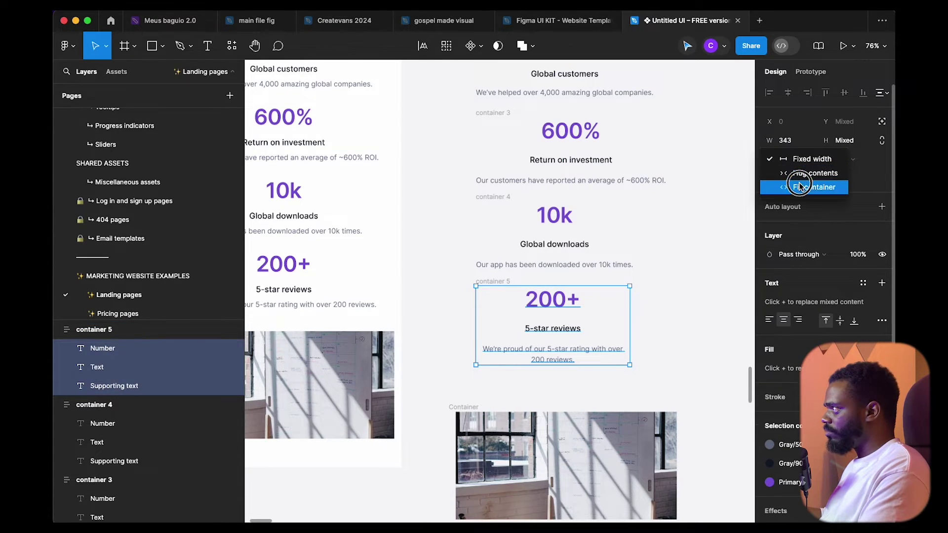
click(800, 186)
click(691, 330)
scroll(548, 318, down, 2)
scroll(547, 319, right, 2)
scroll(548, 318, up, 3)
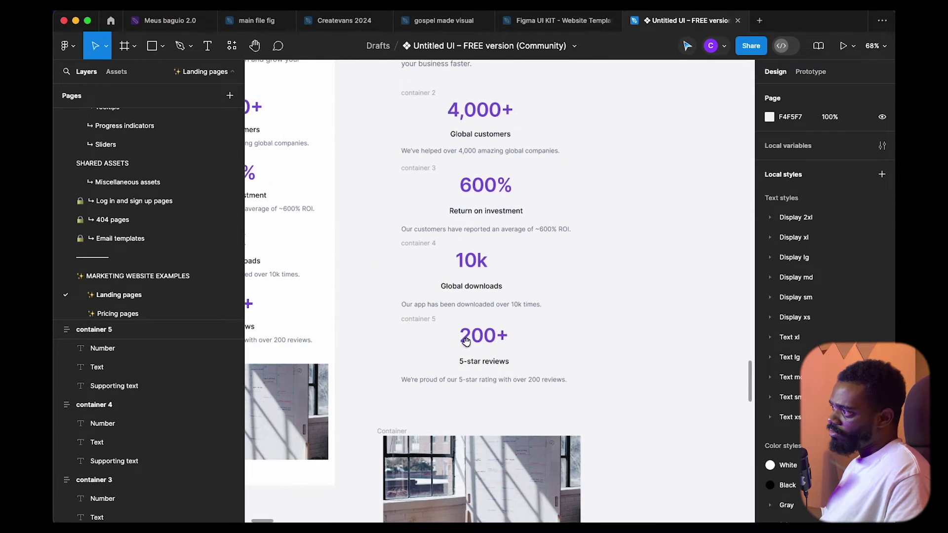
- Examine how the original Metrics section groups its image and its metric items into separate Container frames
drag(371, 93, 608, 499)
scroll(629, 414, down, 2)
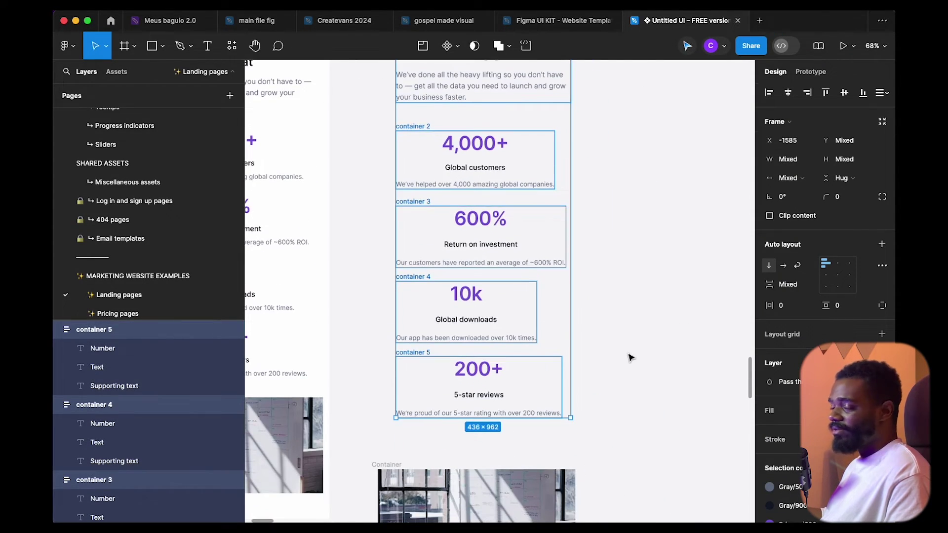
drag(570, 383, 624, 313)
drag(450, 379, 550, 347)
click(414, 324)
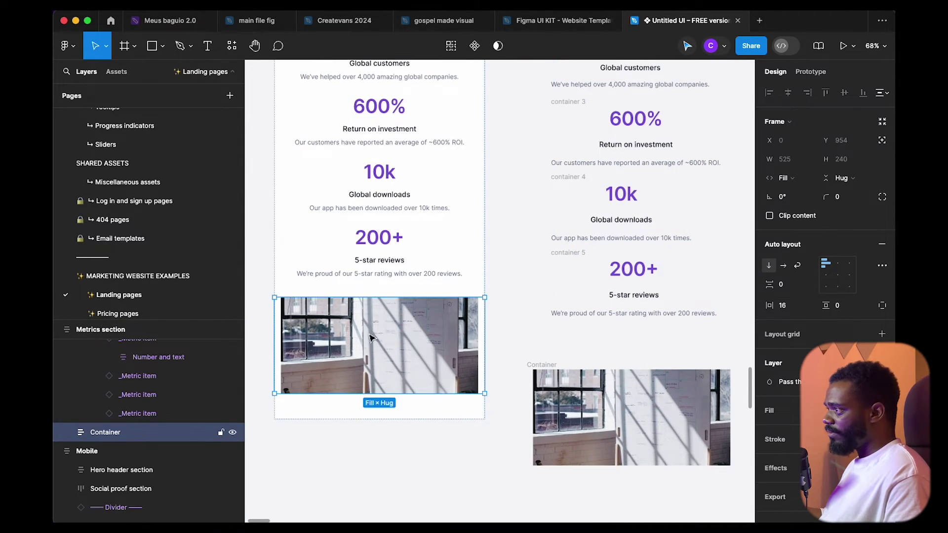
click(439, 280)
drag(677, 342, 567, 403)
scroll(559, 366, down, 2)
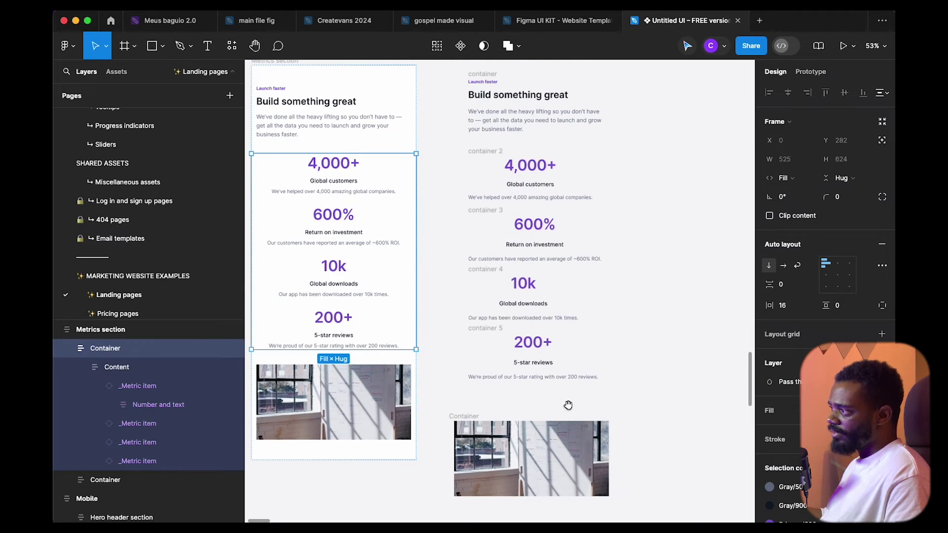
- Wrap the heading container and containers 2 to 5 together in one vertical auto layout frame
click(618, 260)
drag(618, 260, 592, 296)
drag(429, 104, 623, 447)
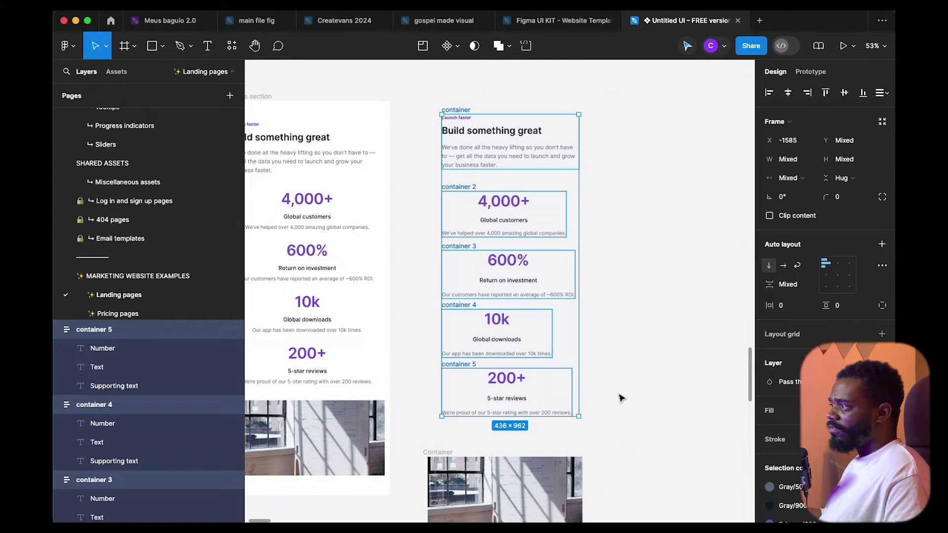
key(shift+a)
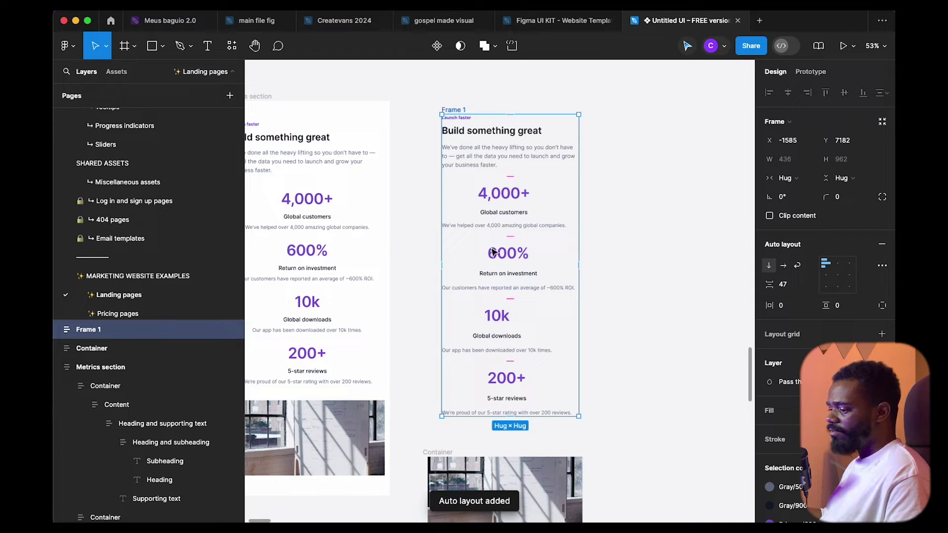
- Rename the new auto layout frame as mobile
key(super+r)
text(mo)
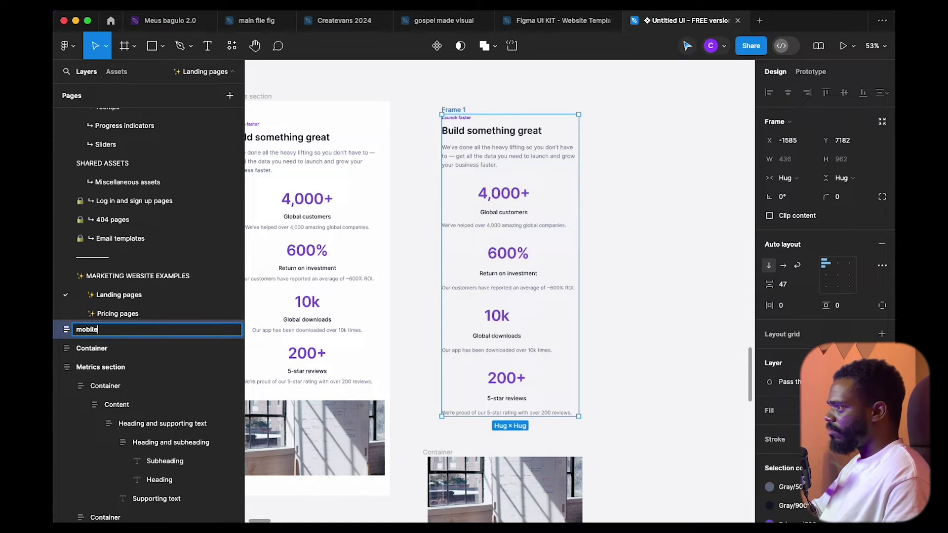
key(Return)
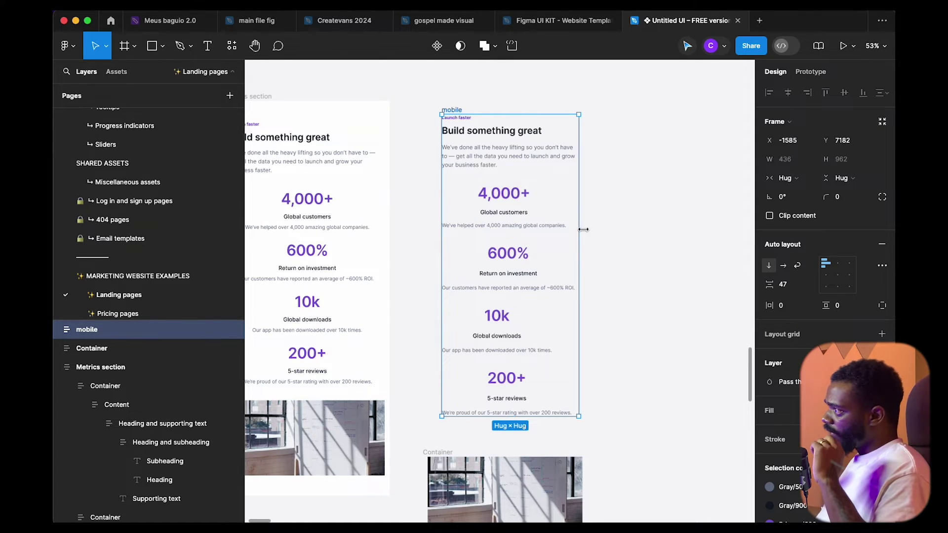
- Undo the frame's rename and its auto layout to get back the five separate containers
drag(574, 201, 608, 165)
double_click(572, 190)
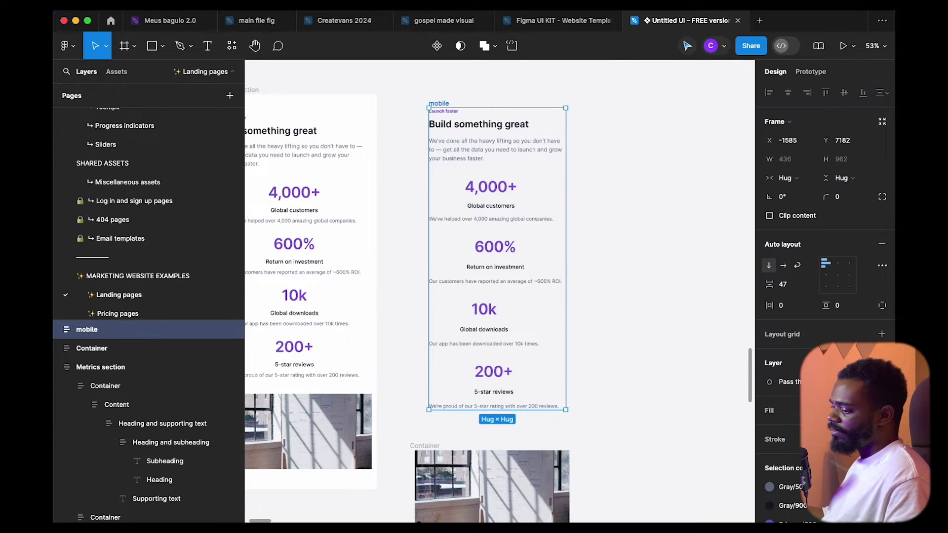
key(super+z)
key(super+z)
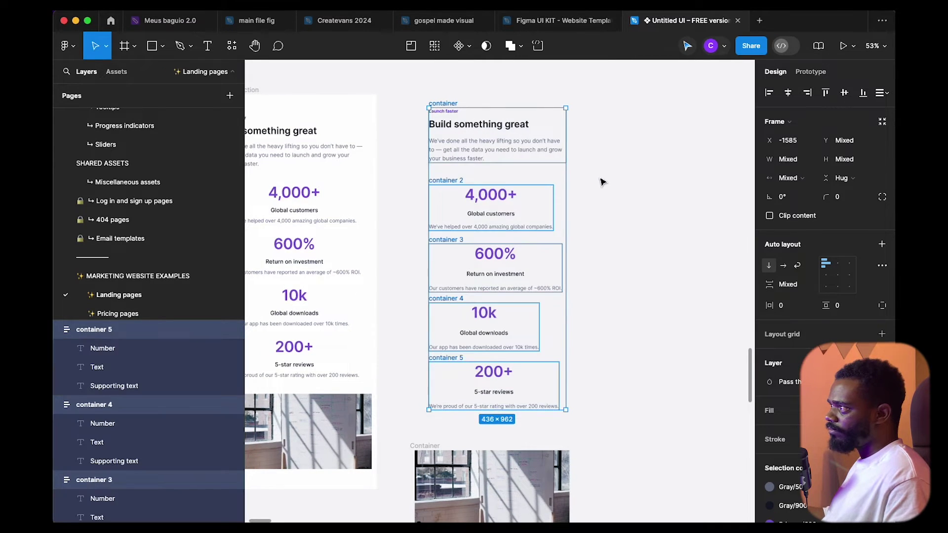
- Widen the heading container to about 529 px, keeping its fixed width setting
click(603, 183)
click(549, 146)
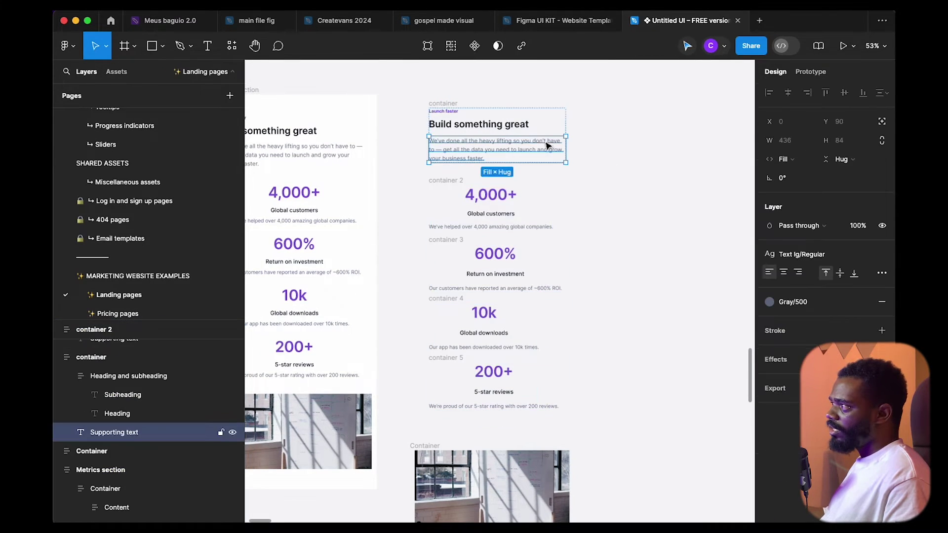
click(453, 111)
click(453, 103)
mouse_move(565, 147)
mouse_down()
mouse_move(538, 148)
mouse_move(584, 146)
mouse_up()
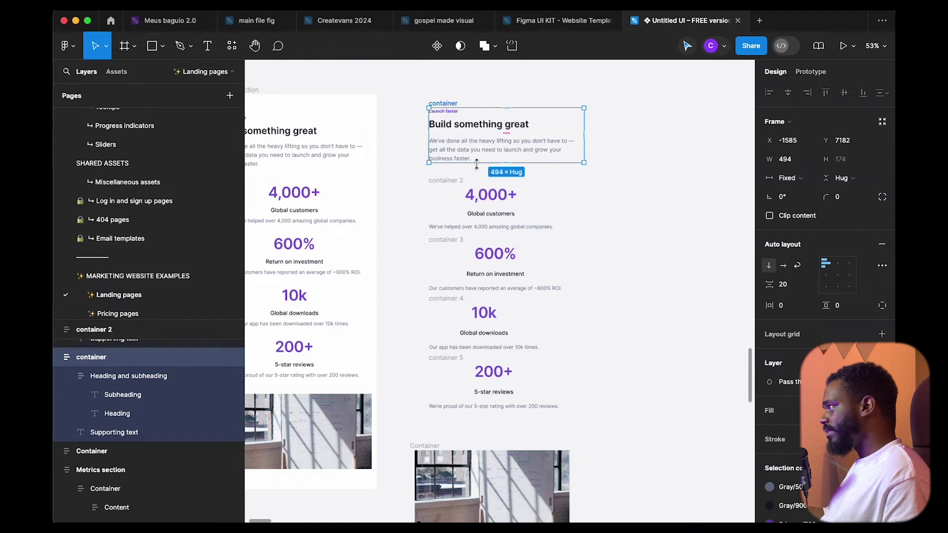
click(461, 182)
click(563, 145)
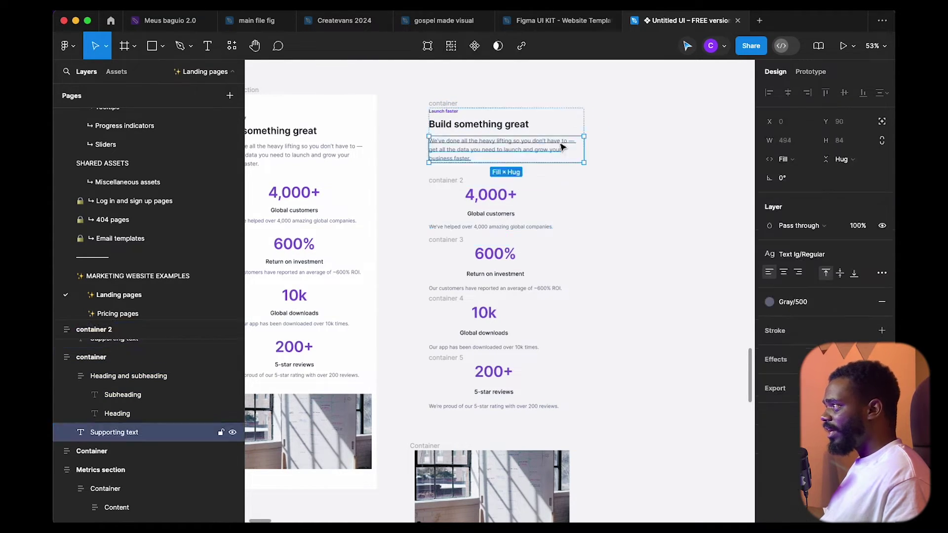
click(454, 105)
click(785, 178)
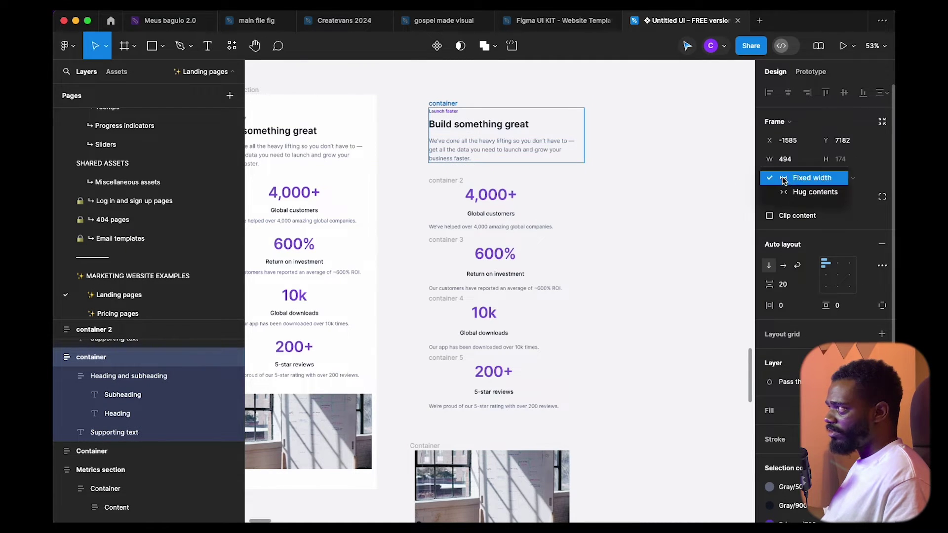
click(704, 191)
mouse_move(584, 139)
mouse_down()
mouse_move(601, 138)
mouse_move(595, 143)
mouse_up()
- Wrap the heading container and the four metric containers in one auto layout frame named mobile
click(440, 181)
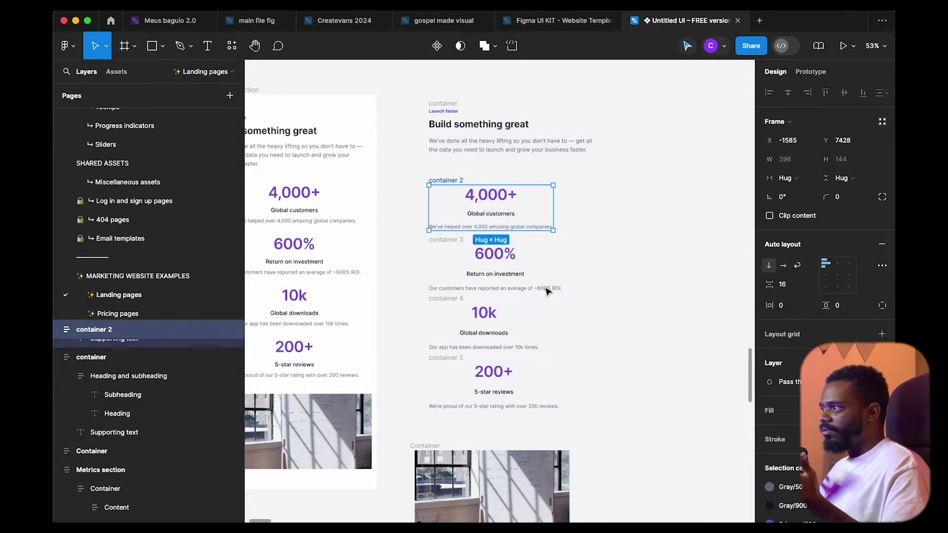
drag(400, 85, 640, 433)
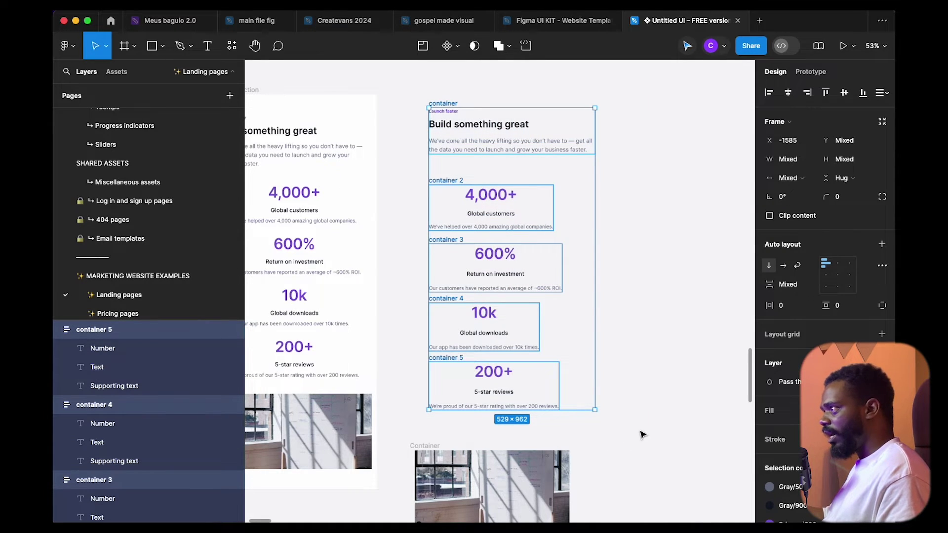
key(shift+a)
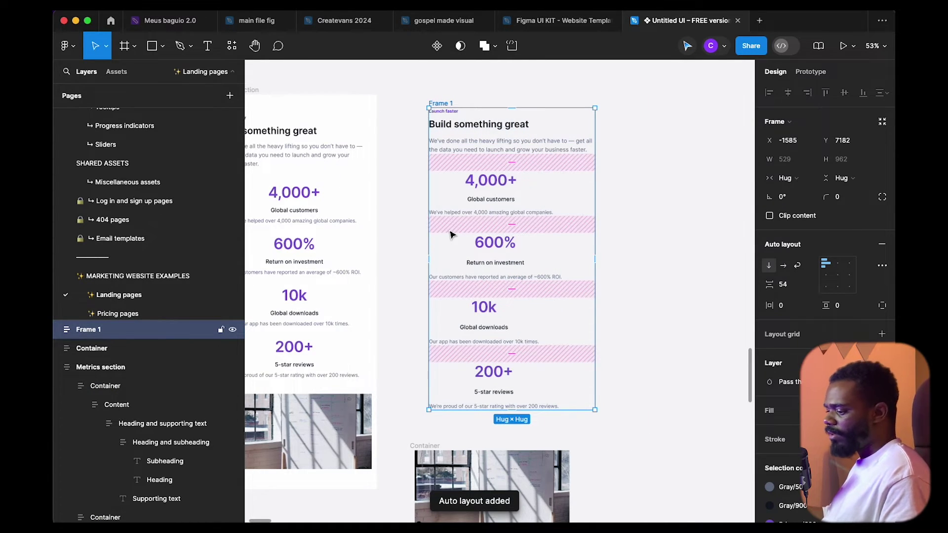
key(super+r)
text(mobi)
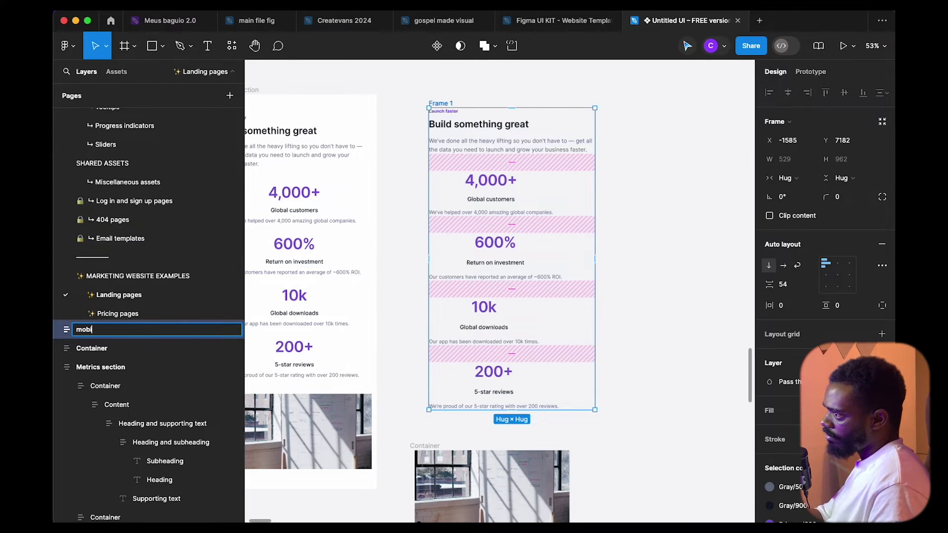
key(Return)
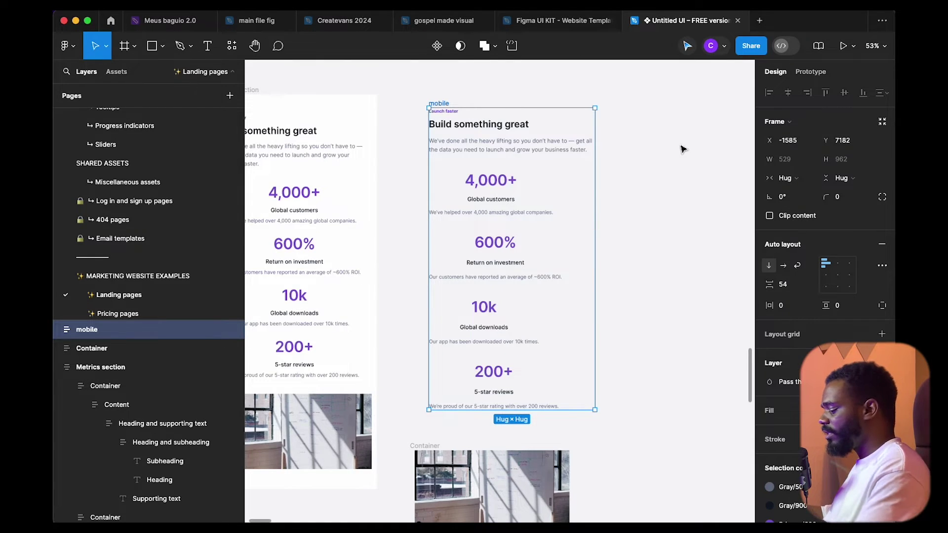
- Set the width of all five containers inside the mobile frame to Fill container
key(Return)
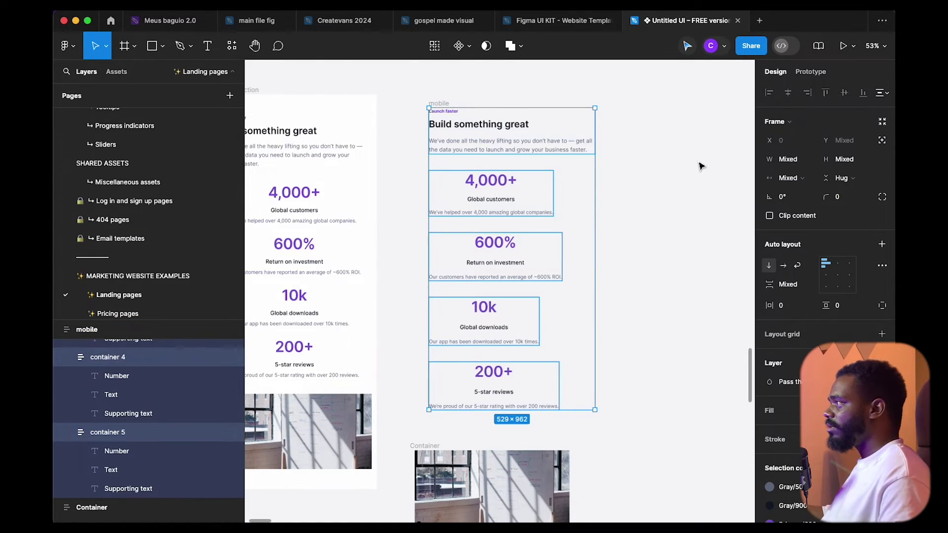
click(788, 178)
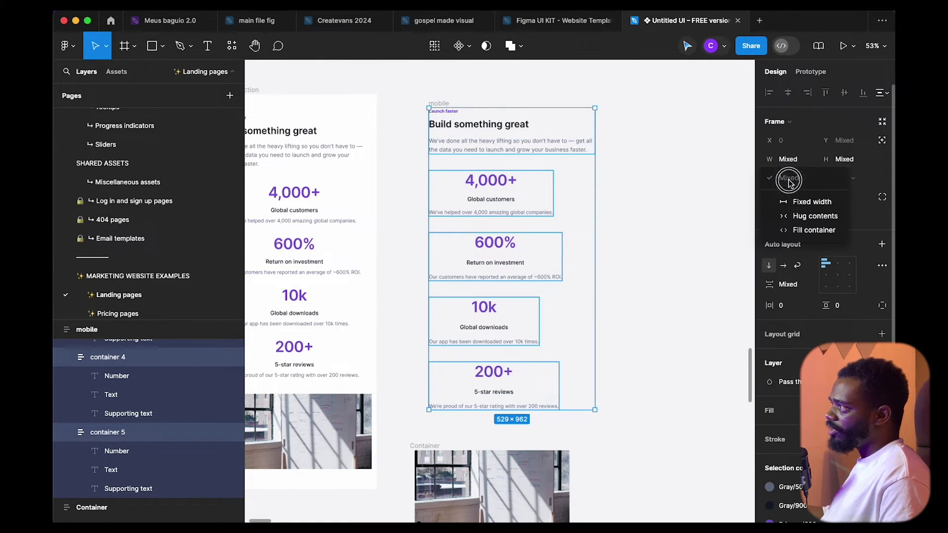
click(789, 229)
click(623, 174)
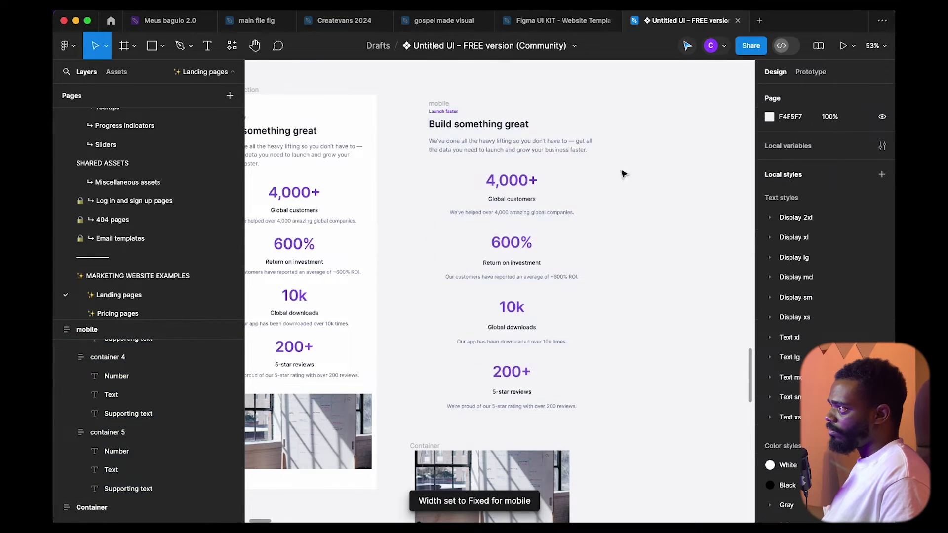
- Align the mobile frame's content to the center and widen the frame to about 662 px
click(439, 110)
drag(593, 266, 587, 238)
click(838, 274)
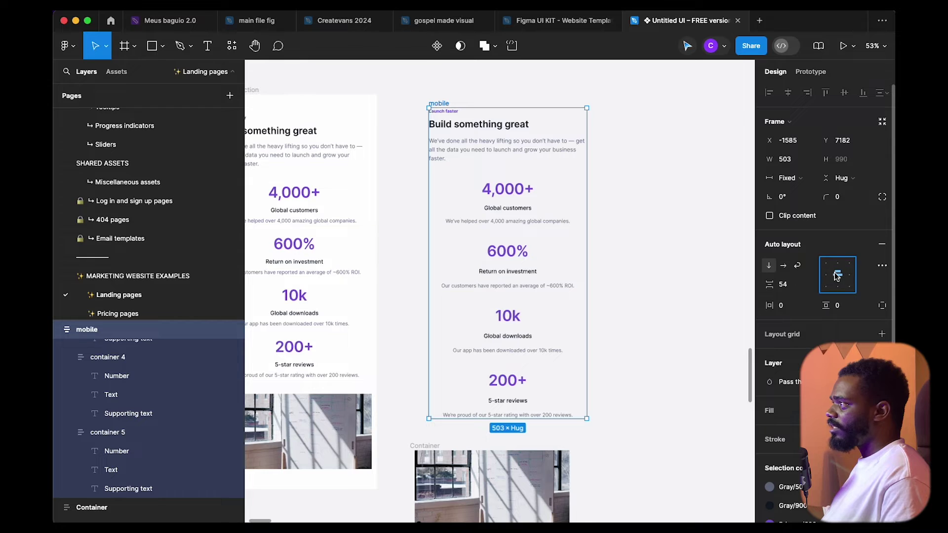
drag(591, 215, 620, 192)
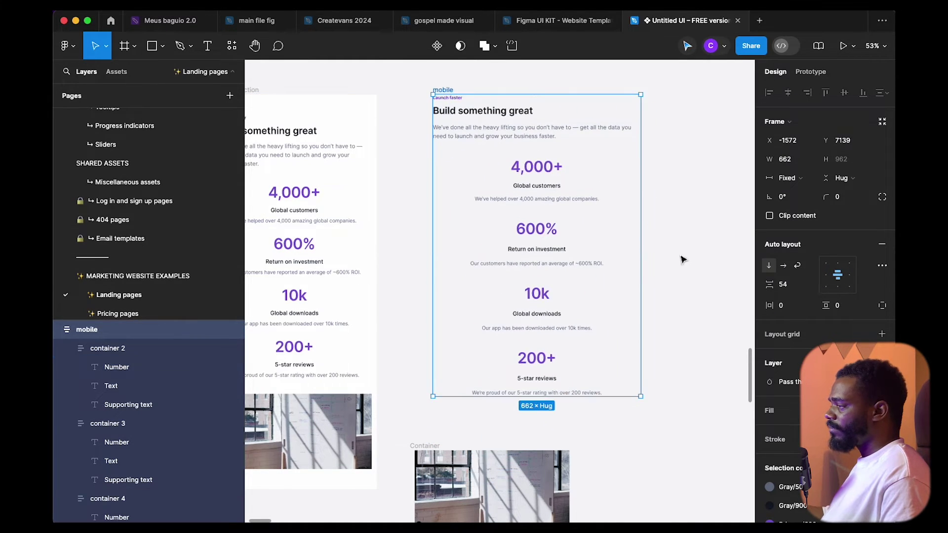
click(691, 277)
- Move the image container beneath the mobile frame and resize it to about 509 px wide
drag(549, 304, 549, 276)
scroll(464, 352, down, 3)
drag(445, 365, 505, 343)
mouse_move(634, 398)
mouse_down()
mouse_move(554, 400)
mouse_move(701, 394)
mouse_move(554, 387)
mouse_move(630, 395)
mouse_up()
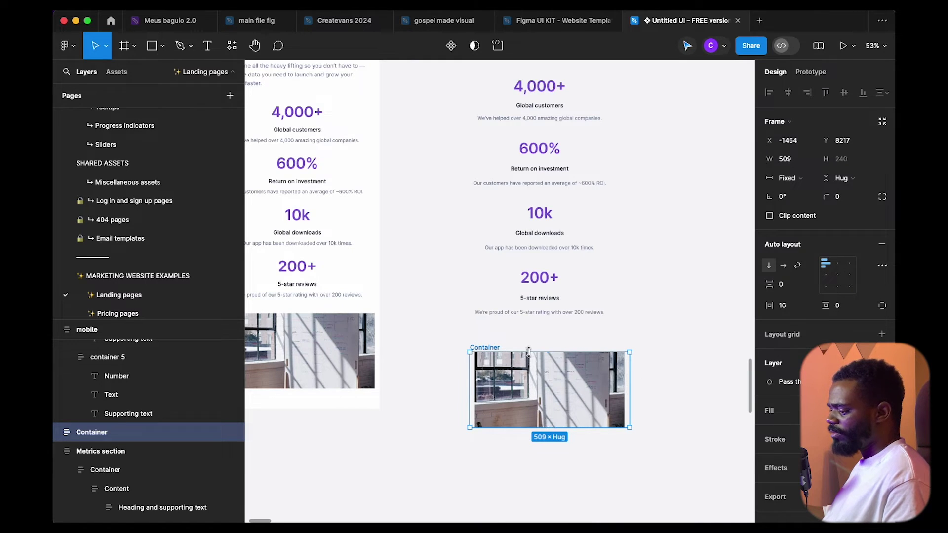
- Remove the container wrapped around the image and reposition the image centrally beneath the 5-star reviews metric
click(552, 400)
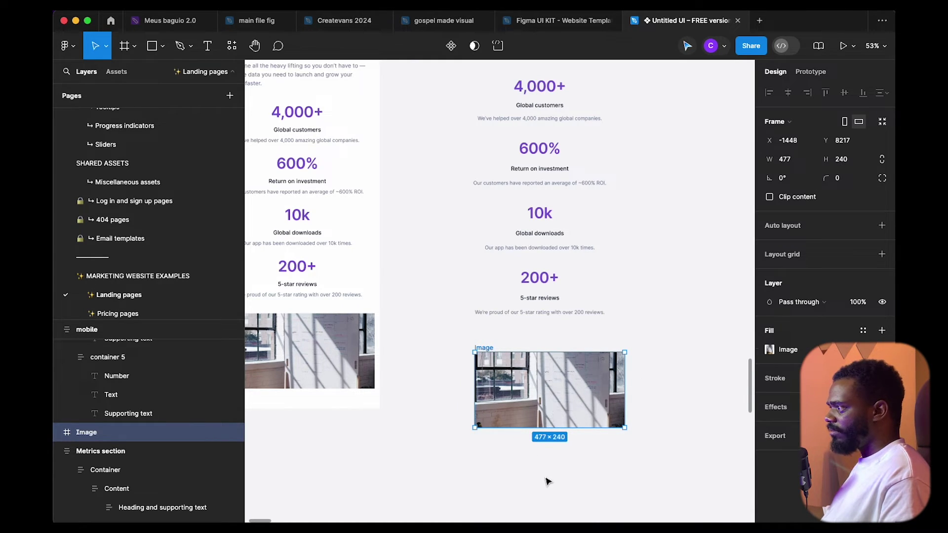
key(Escape)
click(567, 417)
drag(547, 465, 532, 425)
drag(566, 384, 578, 358)
scroll(543, 366, left, 1)
click(382, 434)
- Add auto layout to the image frame and widen it to about 570 px
click(486, 309)
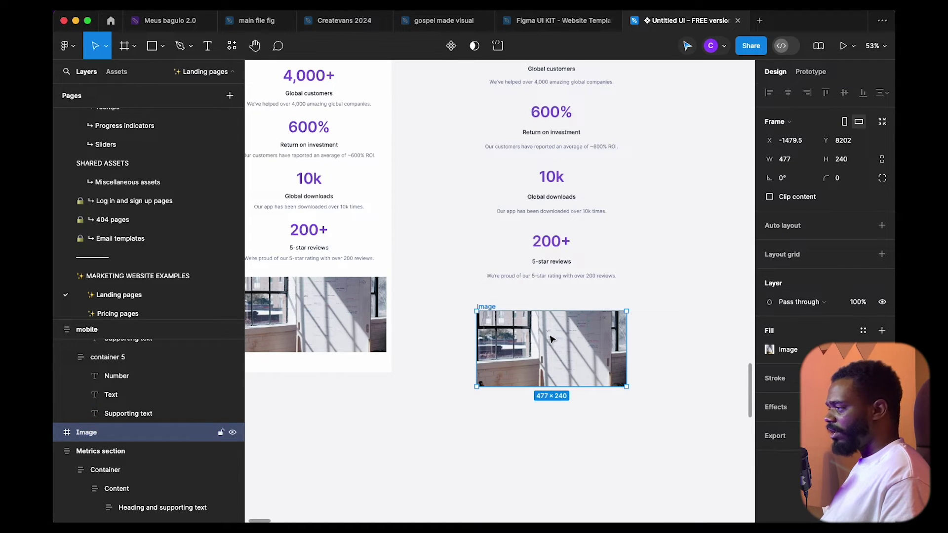
key(shift+a)
click(585, 410)
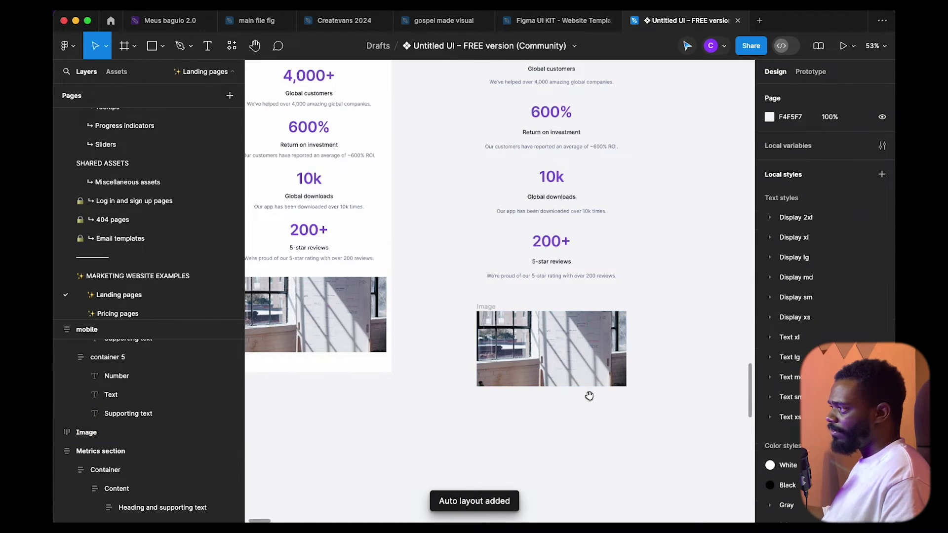
scroll(588, 395, up, 1)
scroll(587, 395, right, 1)
click(585, 381)
drag(612, 383, 638, 371)
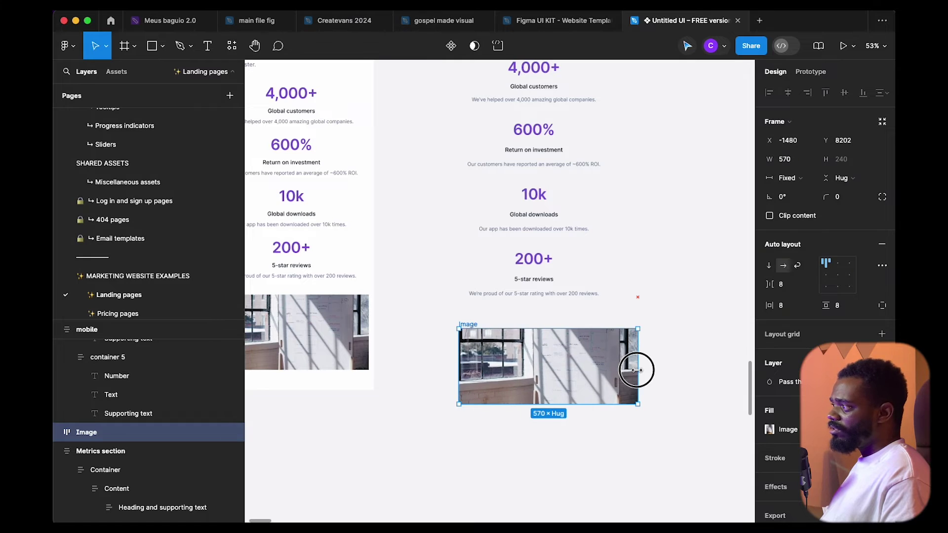
- Try the Fit scaling mode on the image fill while resizing its frame, and undo both changes
click(765, 430)
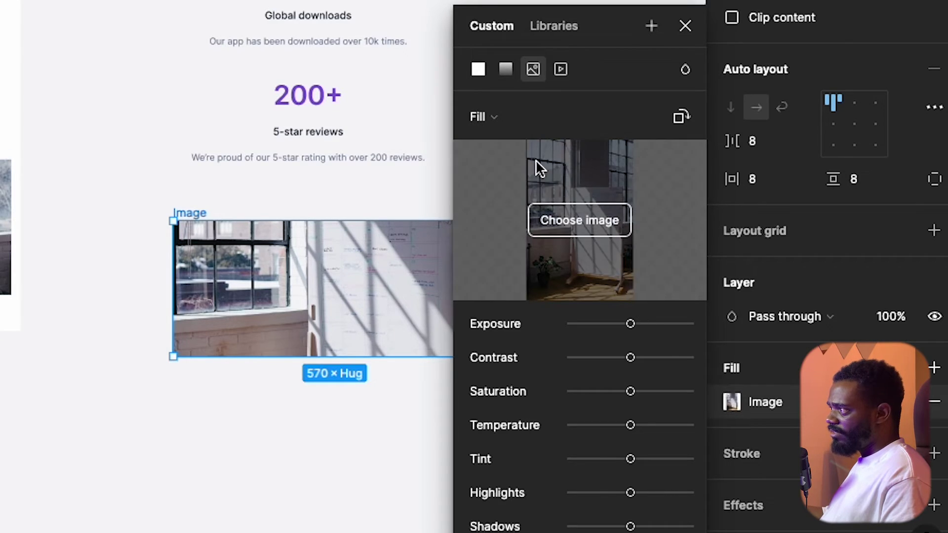
click(492, 121)
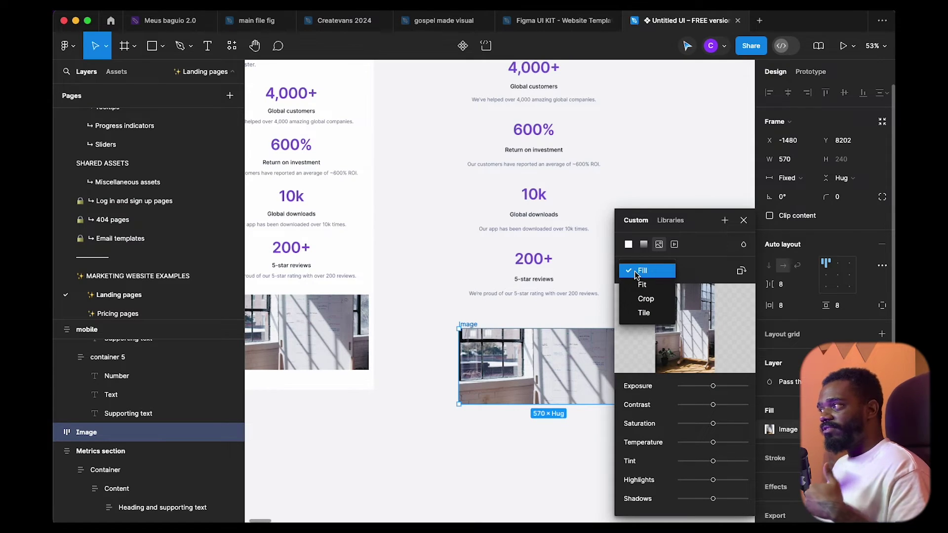
click(673, 287)
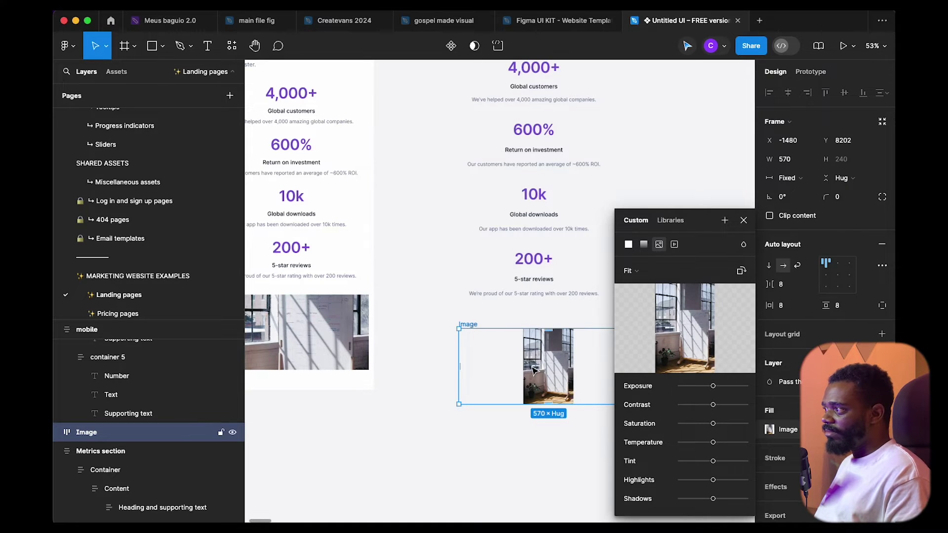
scroll(534, 368, right, 5)
scroll(533, 368, down, 1)
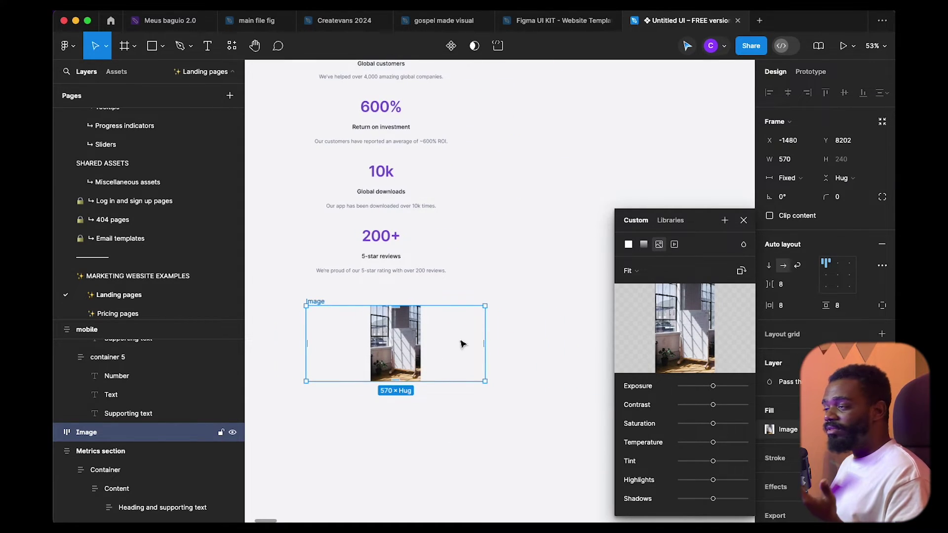
mouse_move(485, 354)
mouse_down()
mouse_move(369, 351)
mouse_move(339, 345)
mouse_move(462, 340)
mouse_move(319, 334)
mouse_move(475, 340)
mouse_up()
key(ctrl+z)
key(ctrl+z)
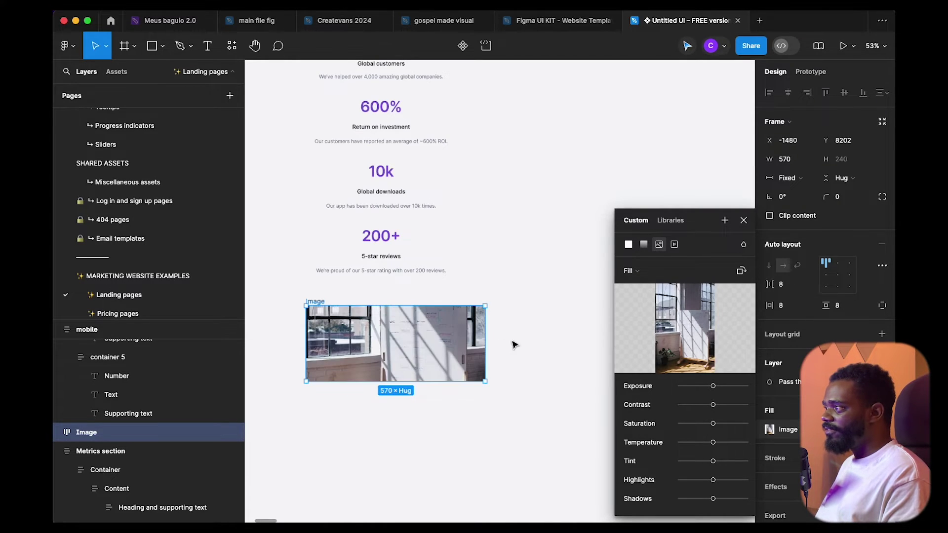
- Narrow the image frame to about 527 px and wrap it together with the mobile frame in an auto layout frame
mouse_move(488, 351)
mouse_down()
mouse_move(372, 357)
mouse_move(470, 355)
mouse_up()
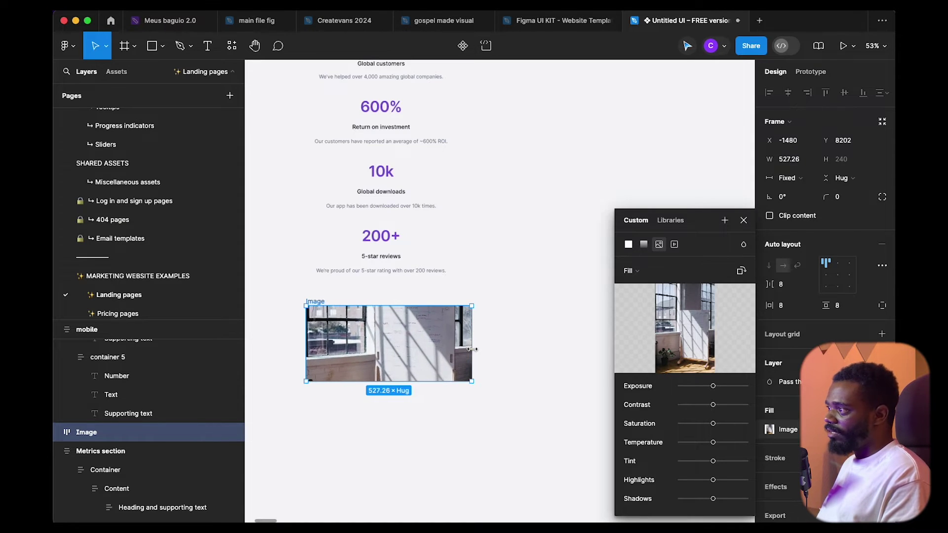
scroll(471, 356, down, 2)
scroll(410, 432, up, 2)
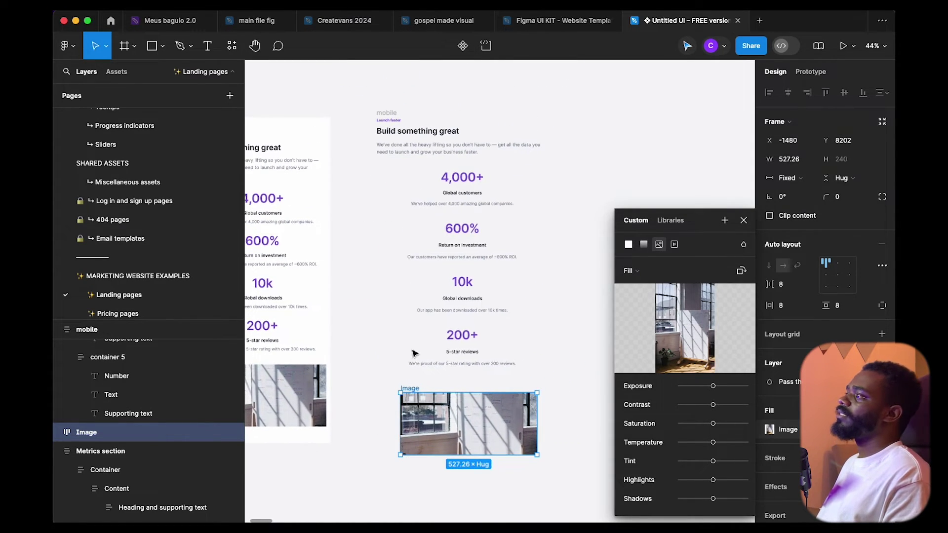
click(388, 113)
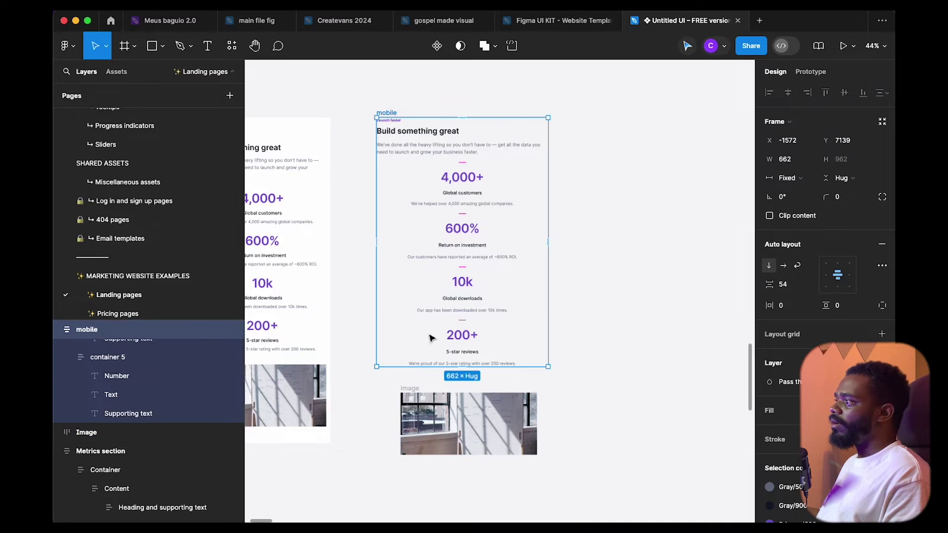
shift+click(418, 391)
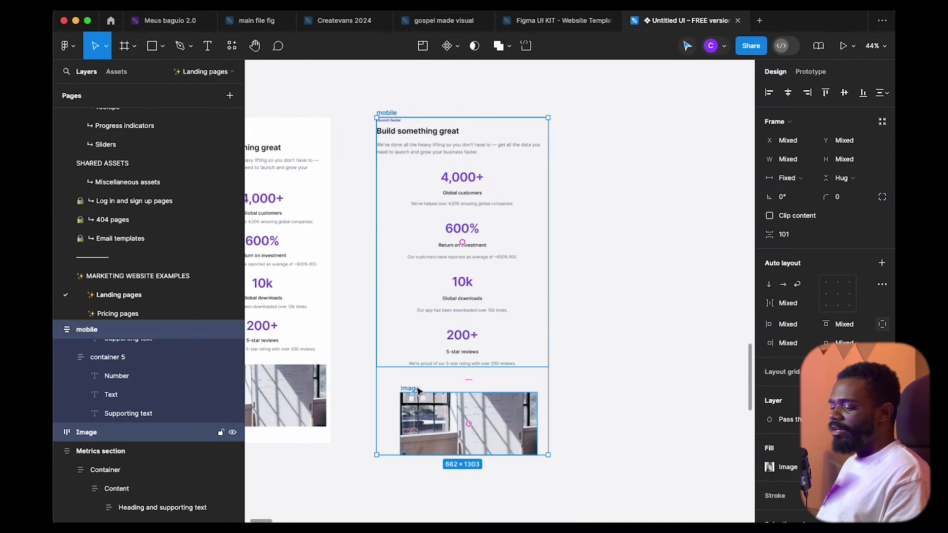
key(shift+a)
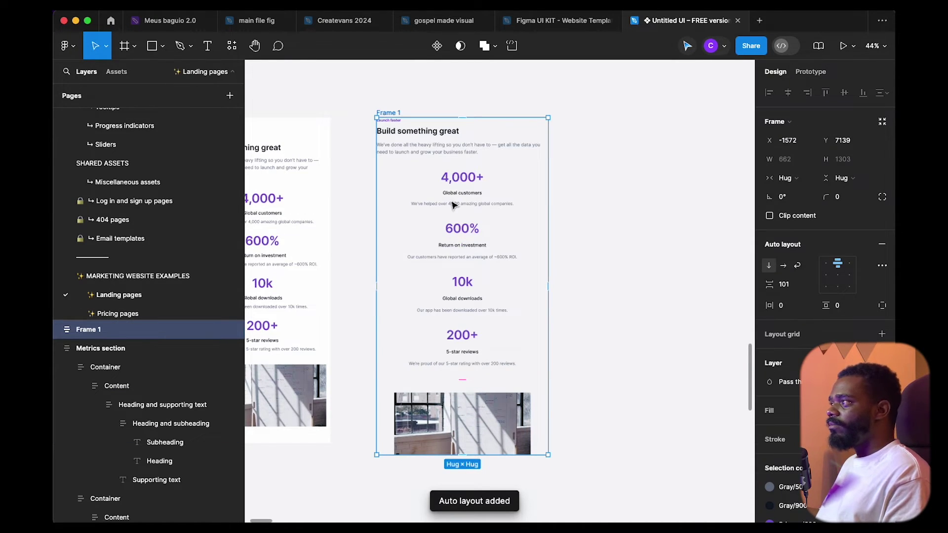
- Inspect how Frame 1 is nested by selecting container 2, the mobile frame, the image and the outer frame
double_click(454, 205)
double_click(454, 205)
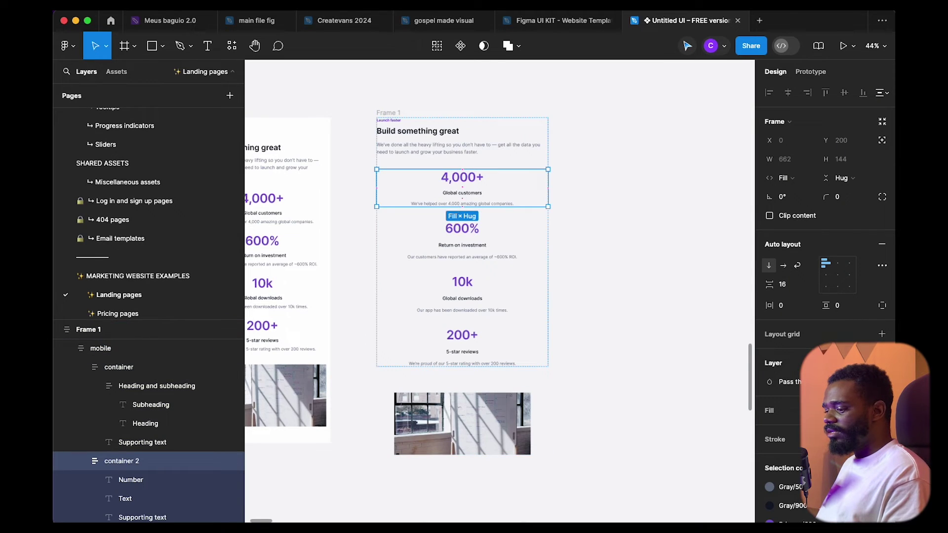
click(484, 252)
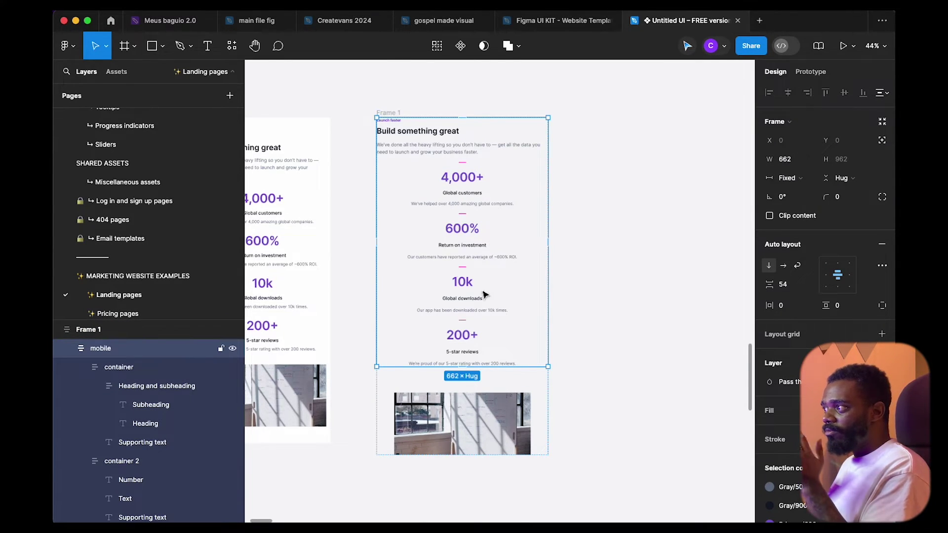
click(468, 395)
click(491, 342)
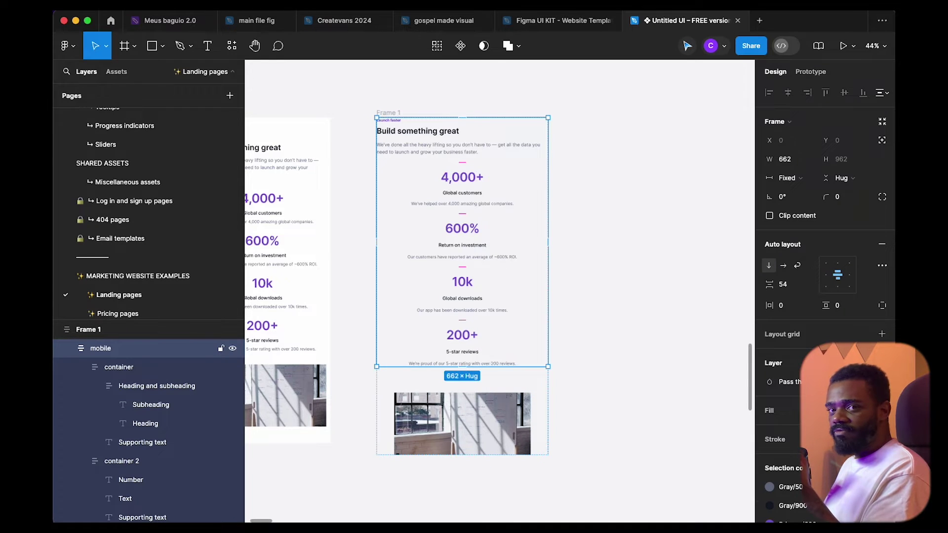
click(469, 383)
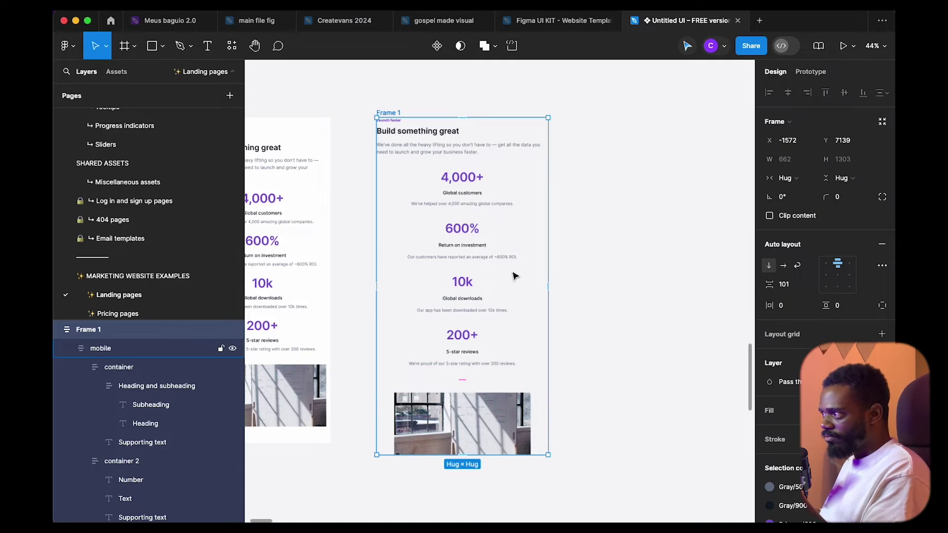
click(495, 267)
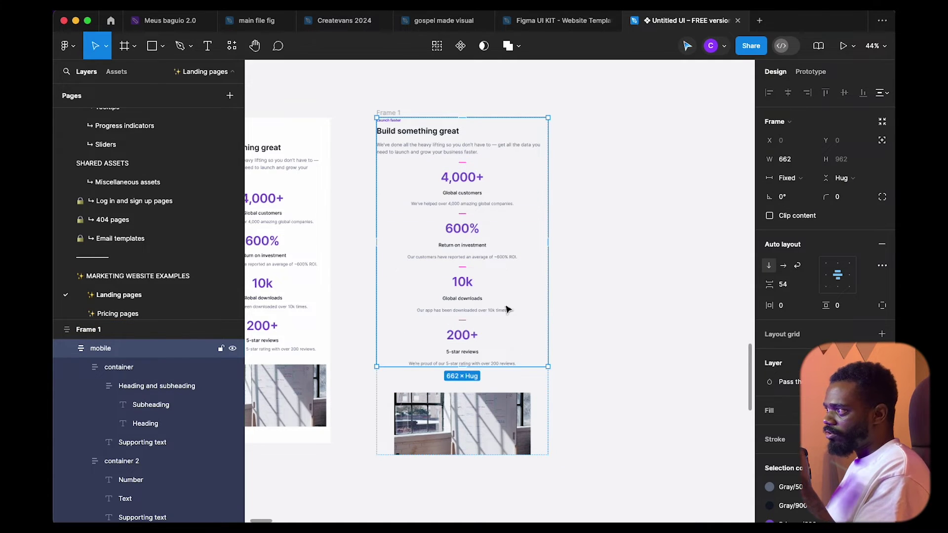
click(499, 409)
click(533, 386)
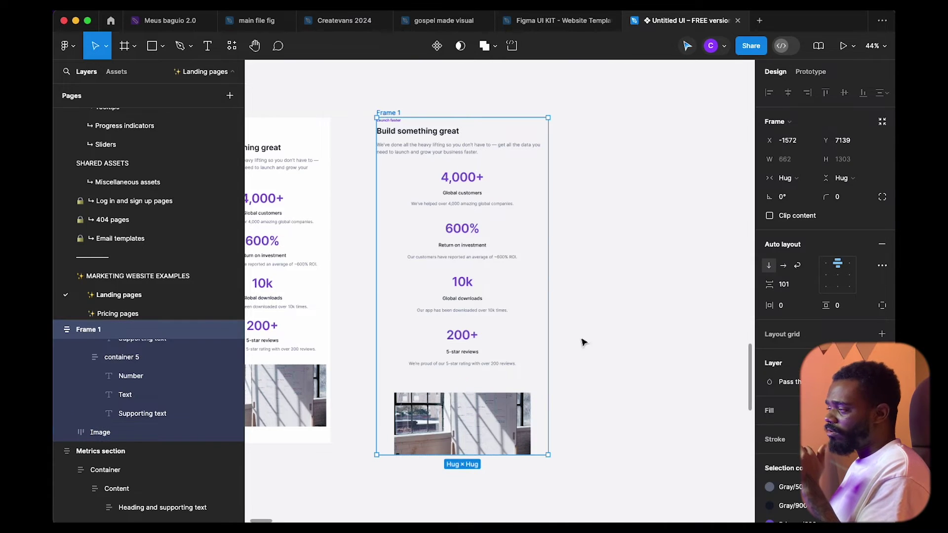
- Move Frame 1 slightly up and to the right, and try narrowing it to 450 px before undoing the resize
drag(389, 111, 407, 95)
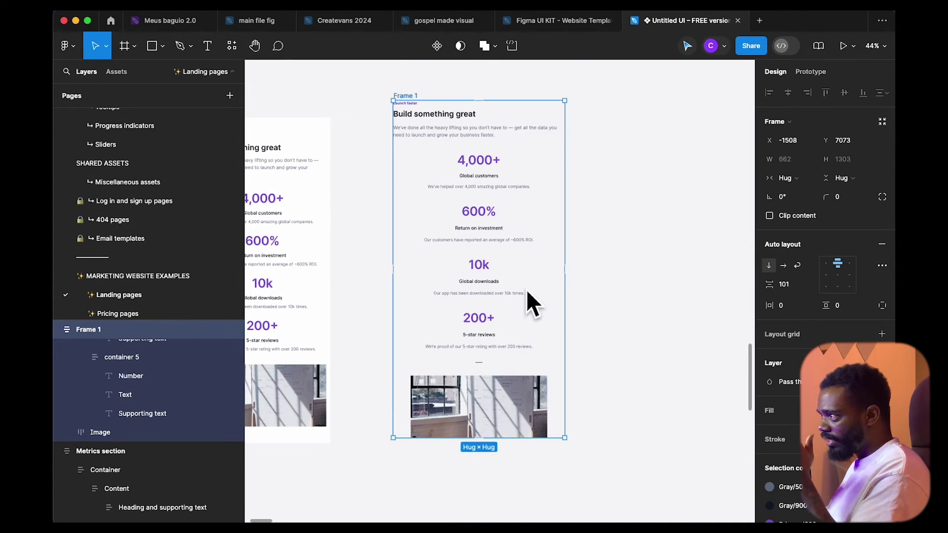
drag(565, 361, 510, 360)
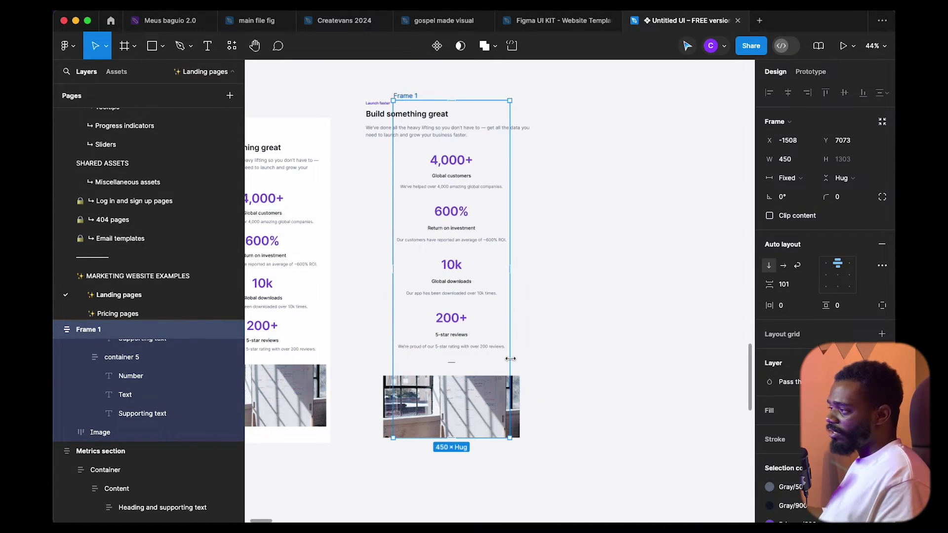
key(super+z)
- Set the widths of the mobile frame and the image inside Frame 1 to Fill container
click(517, 311)
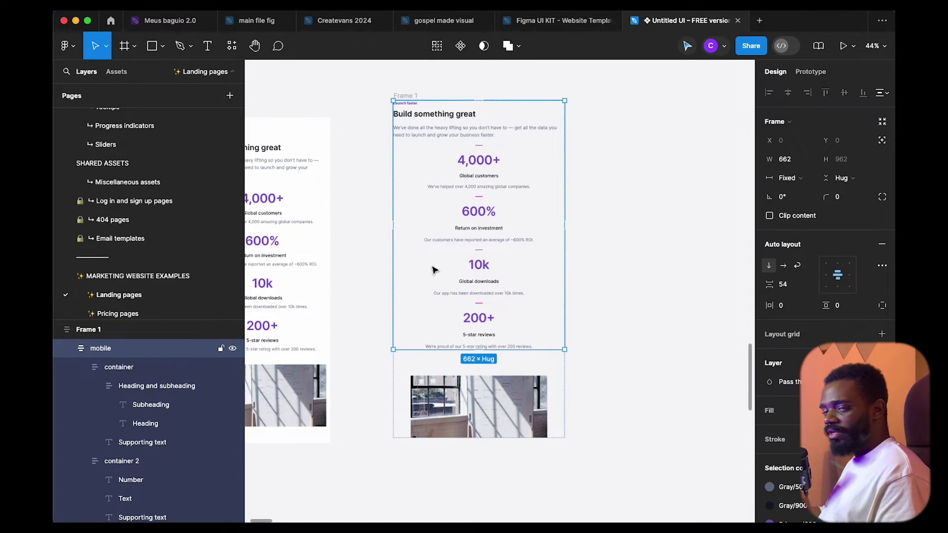
click(800, 178)
click(802, 203)
click(518, 395)
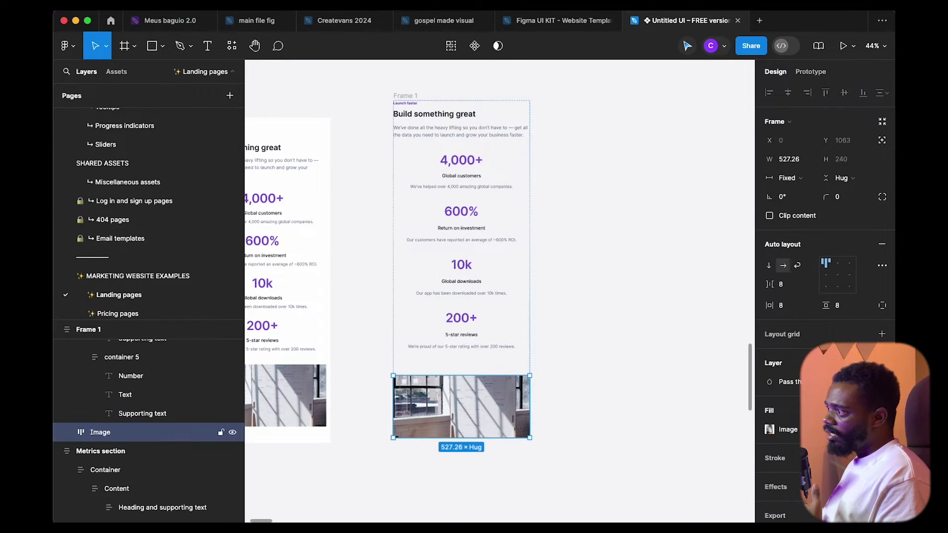
click(796, 179)
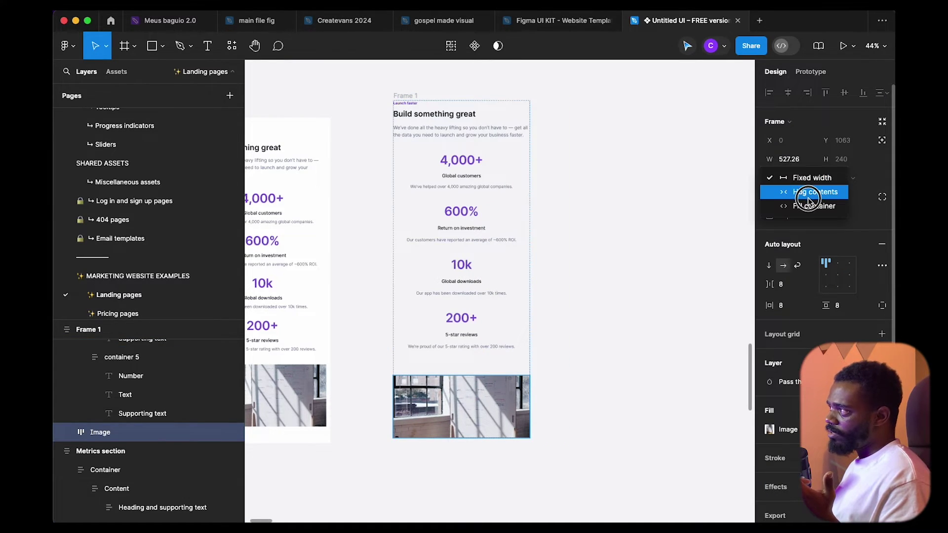
click(803, 190)
- Widen the collapsed Frame 1 to about 603 px and adjust its width to about 616 px
scroll(615, 207, down, 5)
click(538, 233)
click(488, 190)
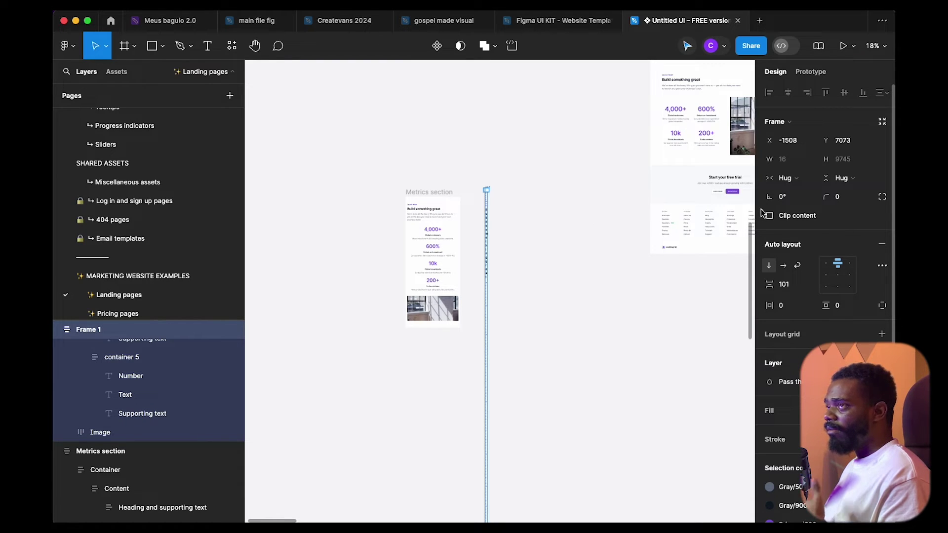
drag(490, 262, 549, 258)
scroll(514, 256, up, 2)
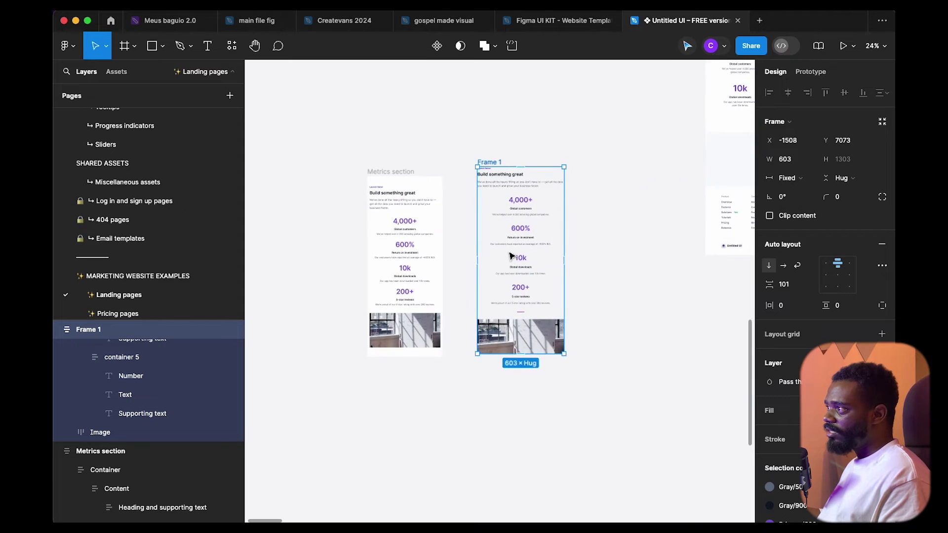
scroll(511, 256, up, 1)
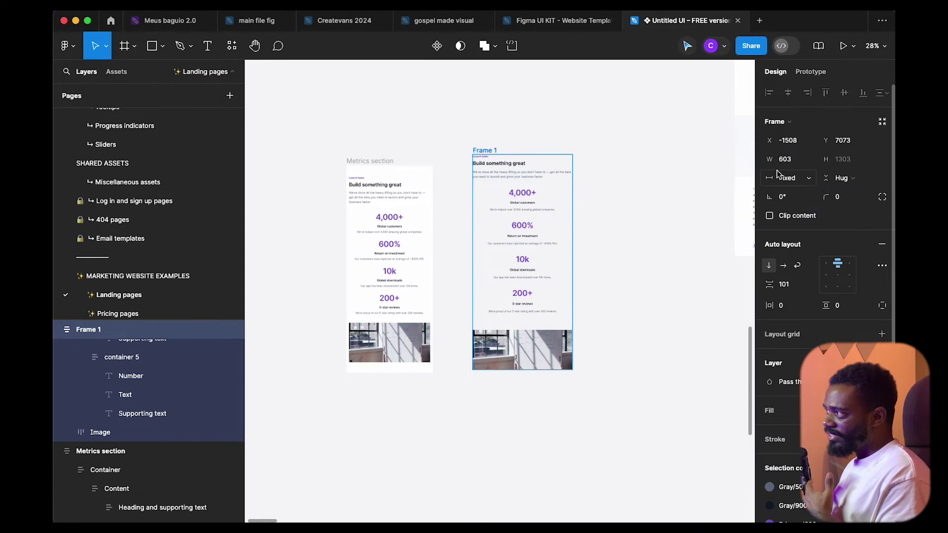
scroll(603, 265, up, 5)
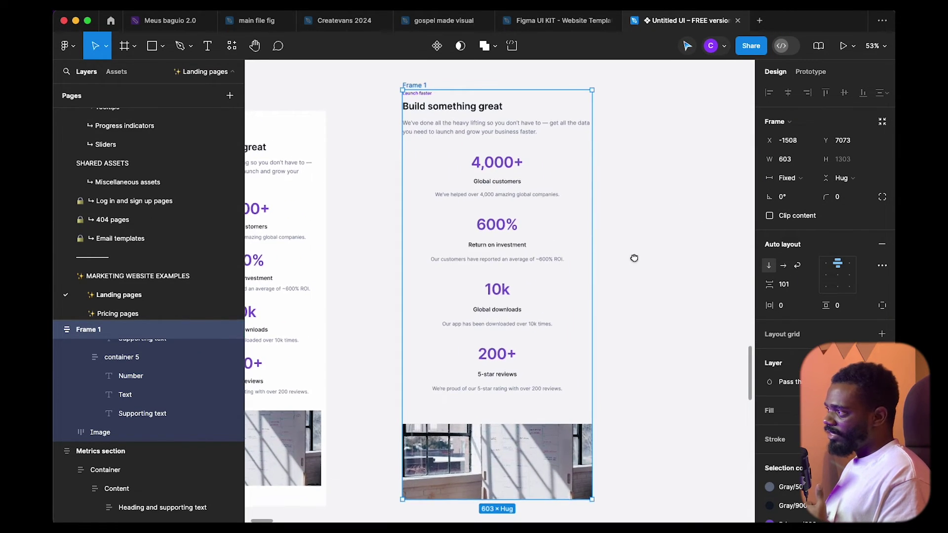
scroll(619, 262, down, 1)
drag(626, 279, 633, 282)
scroll(551, 269, down, 1)
drag(551, 269, 563, 232)
- Examine the padding and sizing of the original Metrics section and its image container, and compare them with Frame 1
click(340, 373)
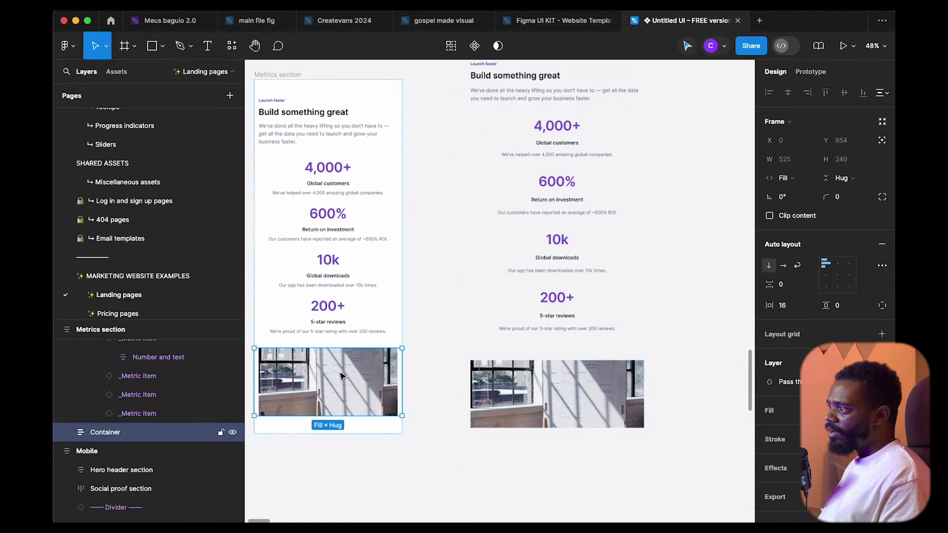
scroll(386, 361, left, 3)
scroll(468, 301, up, 3)
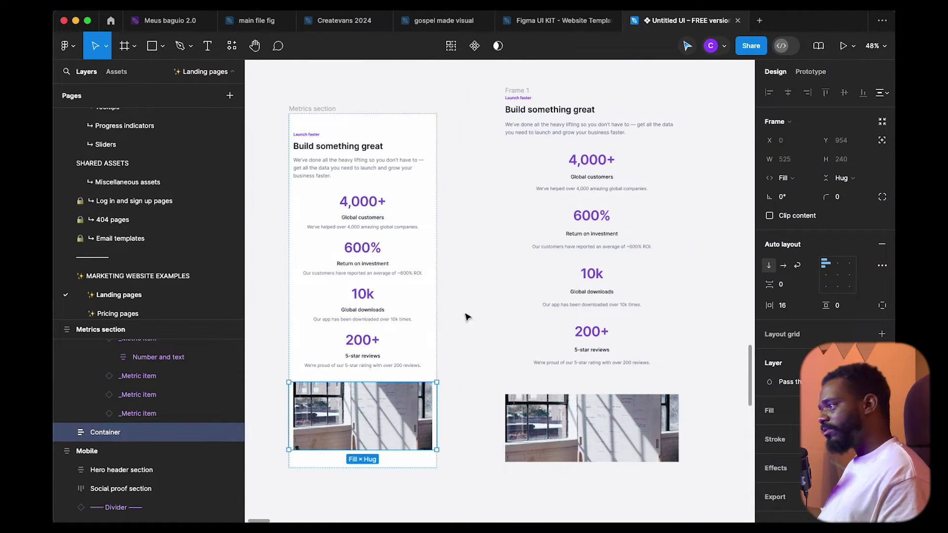
click(332, 117)
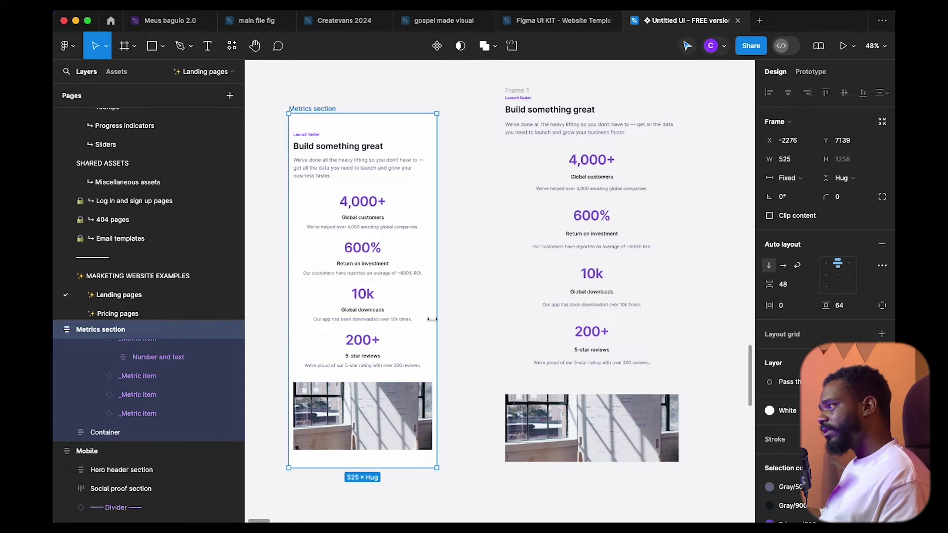
scroll(444, 345, down, 2)
scroll(483, 353, up, 10)
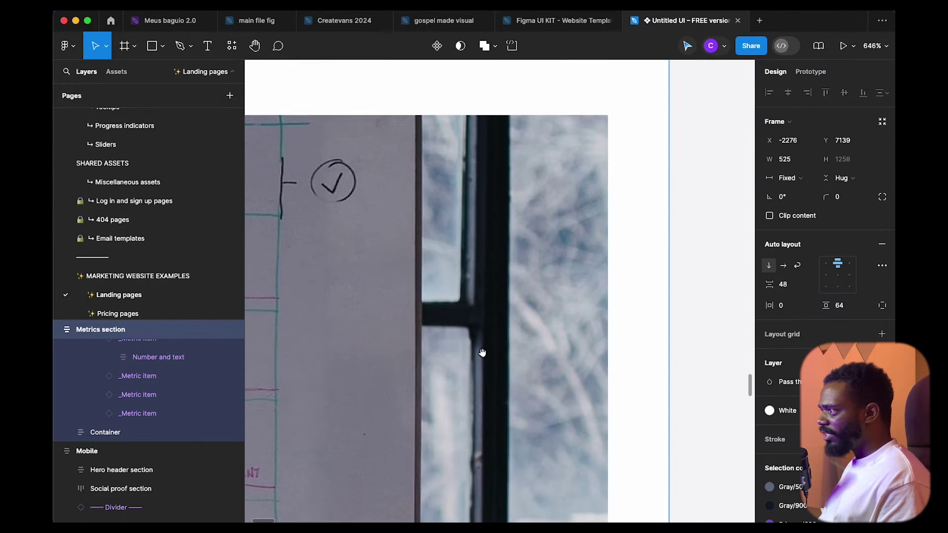
scroll(417, 362, down, 15)
scroll(519, 311, up, 6)
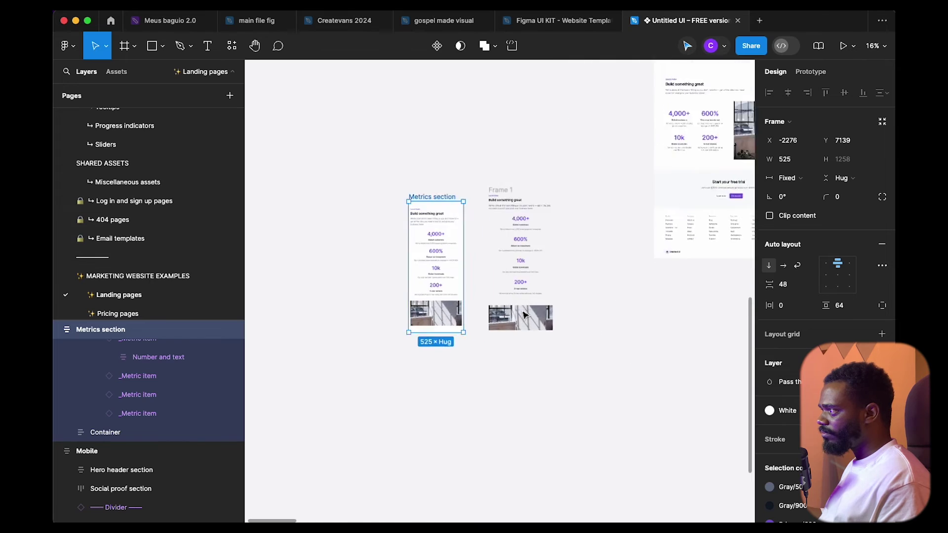
scroll(525, 315, up, 5)
scroll(497, 350, down, 5)
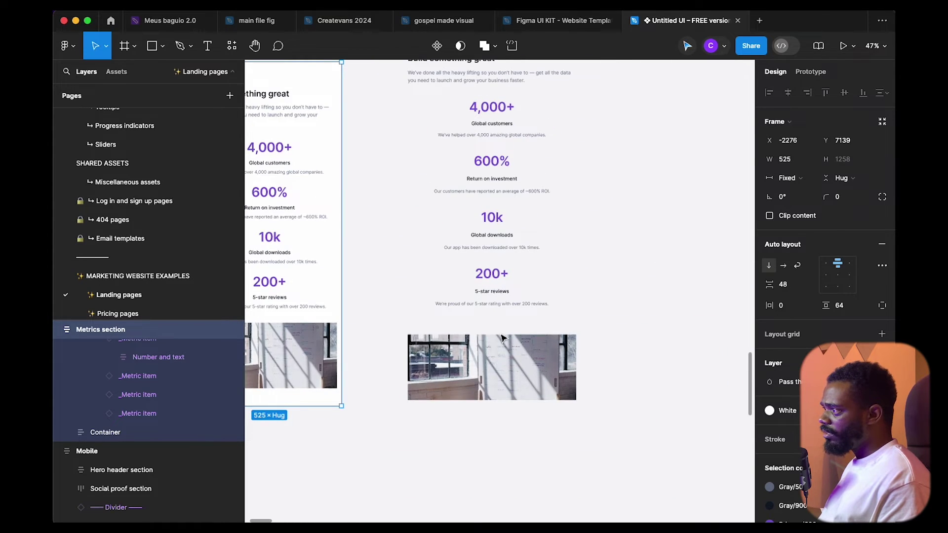
- Give Frame 1 a white FFFFFF fill sampled from the background of the original Metrics section
click(517, 321)
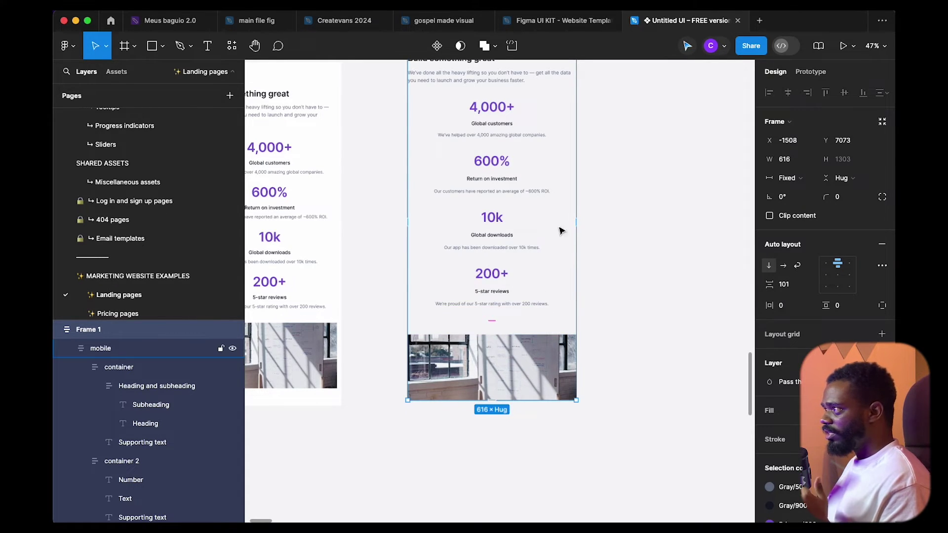
scroll(470, 307, up, 3)
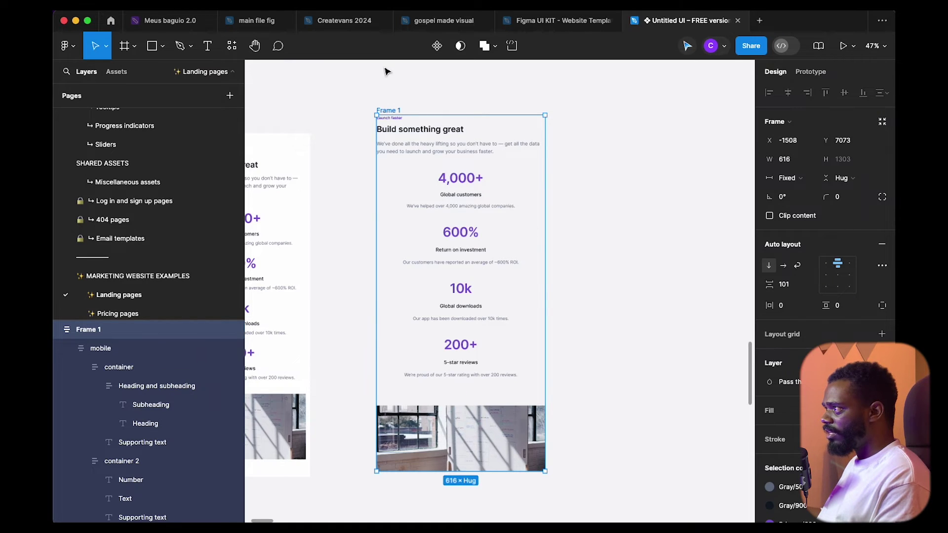
key(i)
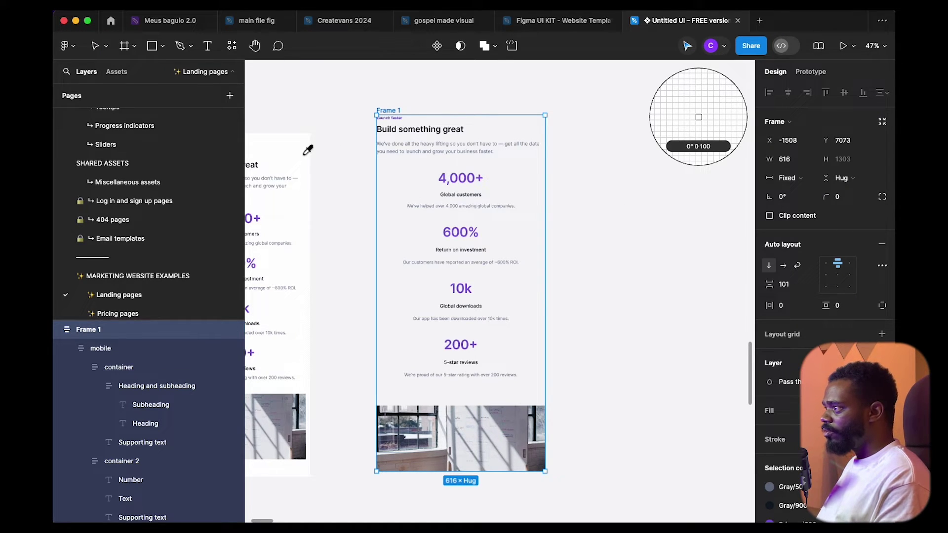
click(286, 152)
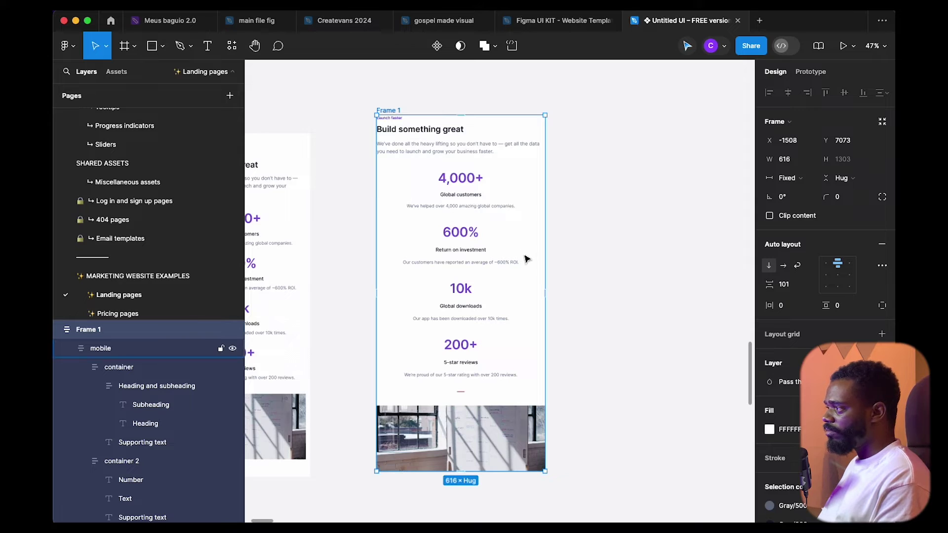
- Set Frame 1's horizontal padding to 16
drag(525, 247, 593, 242)
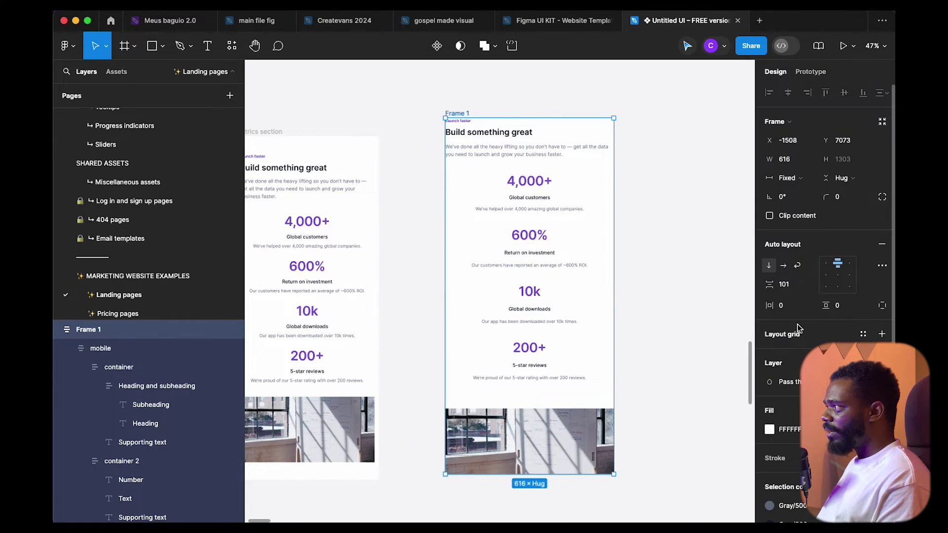
click(792, 309)
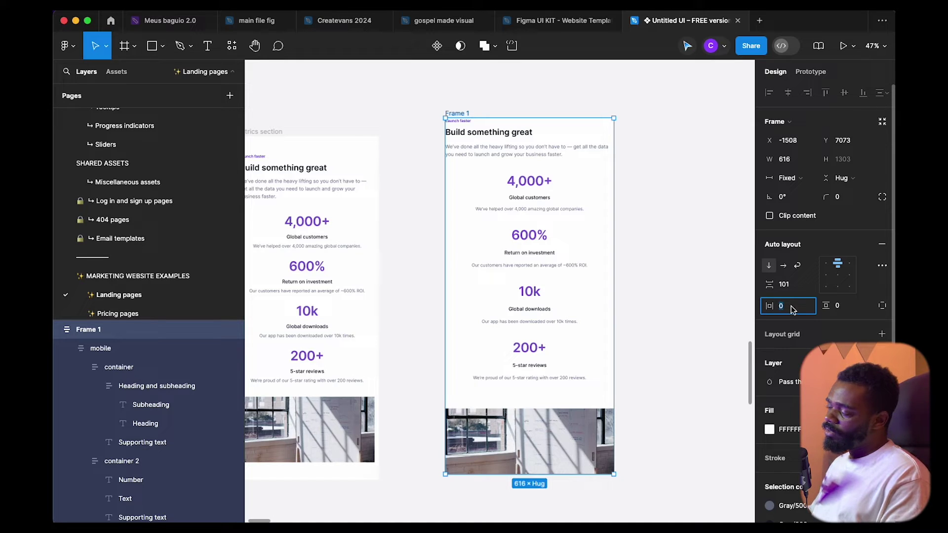
text(16)
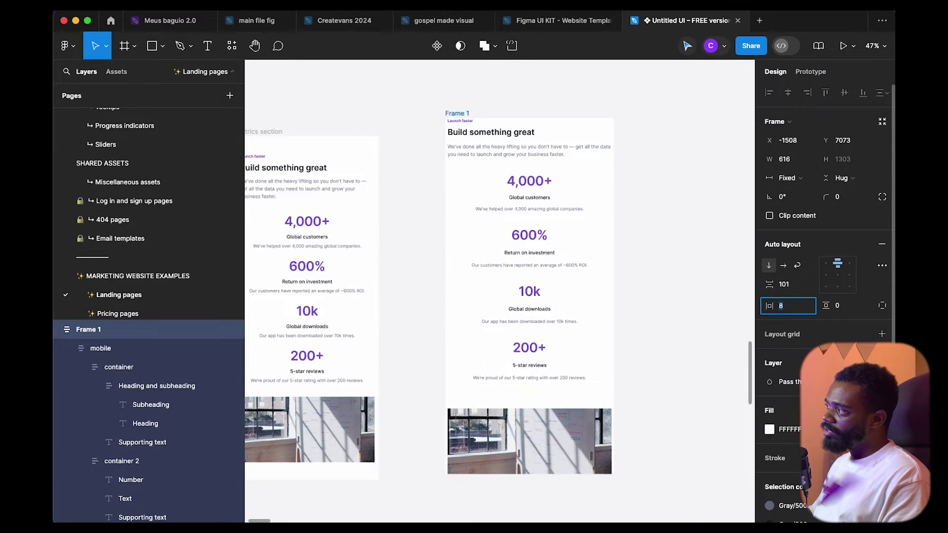
key(Return)
scroll(624, 428, up, 5)
scroll(626, 419, down, 3)
scroll(660, 282, down, 2)
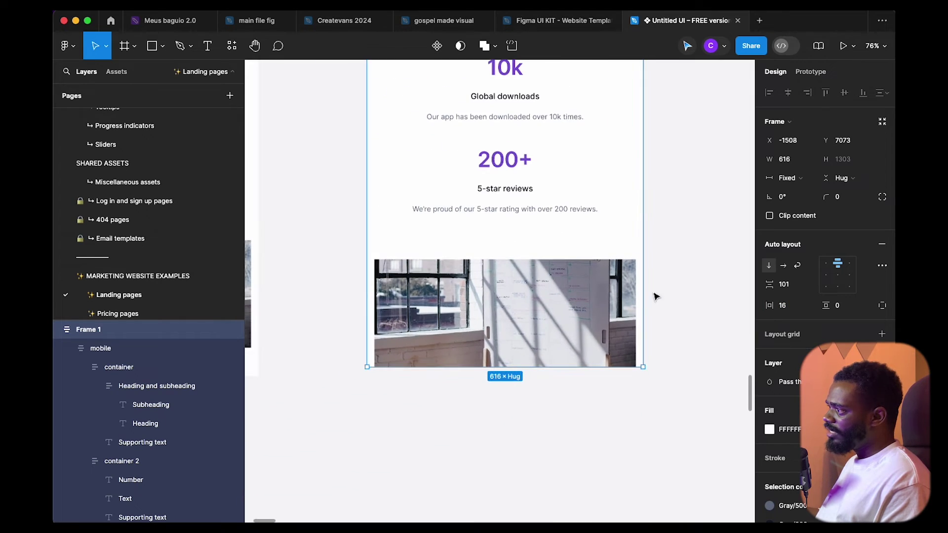
- Set Frame 1's vertical padding to 16 and deselect the frame
click(581, 401)
click(568, 349)
click(623, 244)
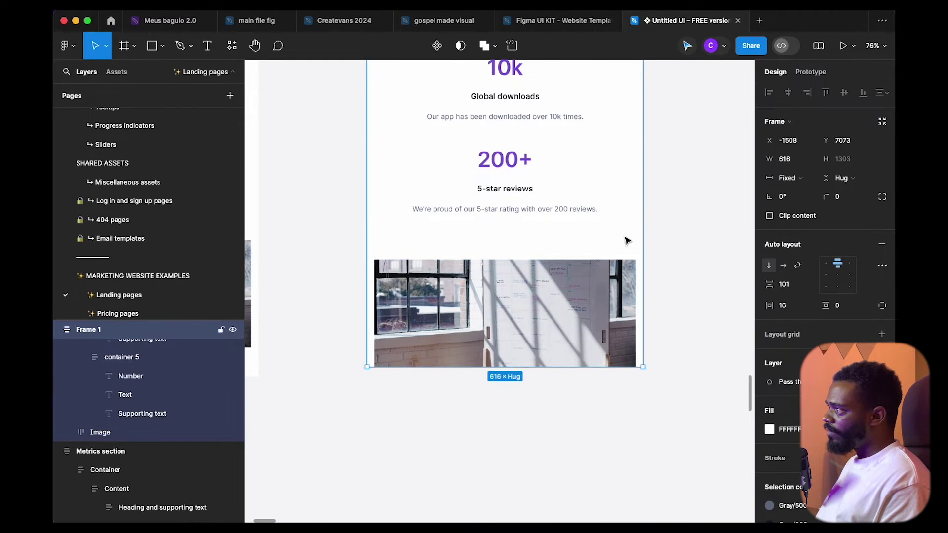
click(843, 307)
text(16)
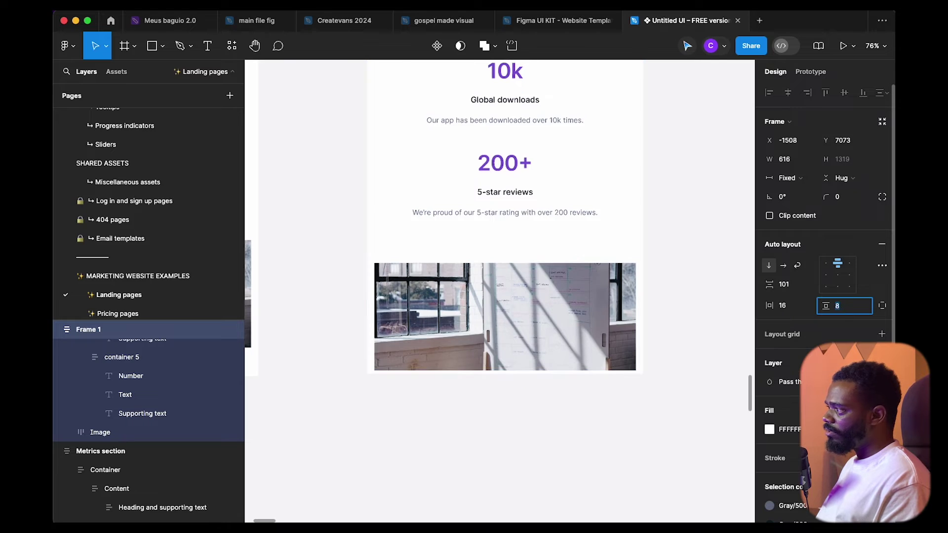
key(Return)
click(546, 404)
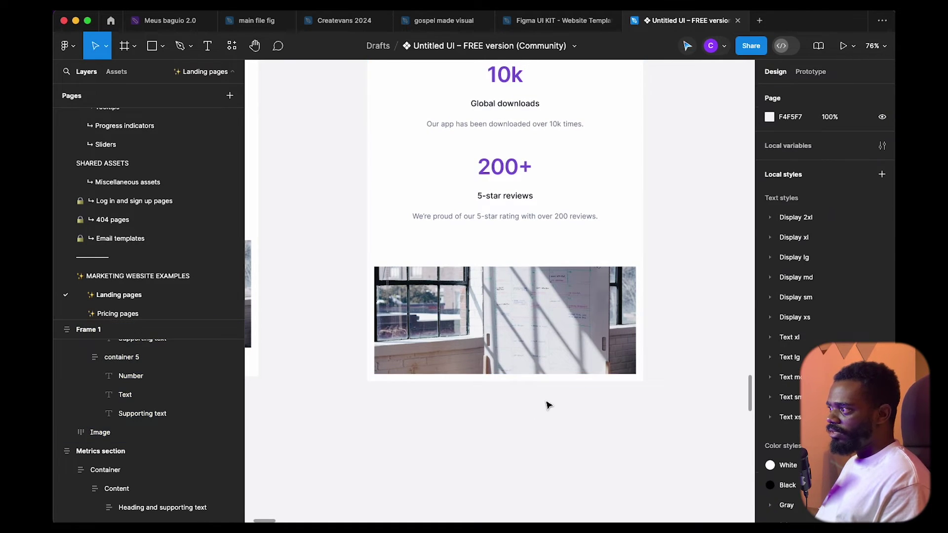
ctrl+scroll(546, 402, down, 5)
scroll(586, 333, up, 1)
drag(585, 332, 641, 277)
click(647, 269)
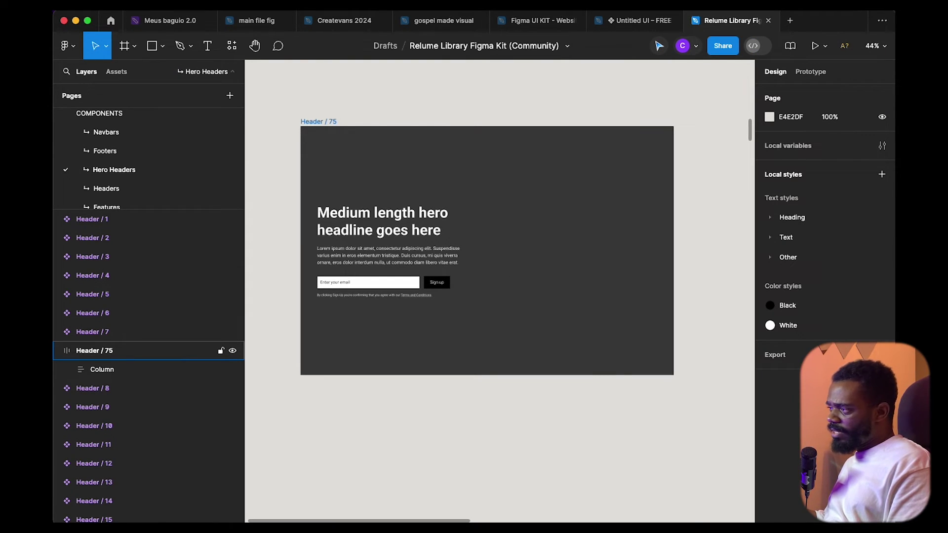
- Inspect the Header / 75 frame and its Column, and place a duplicate of the whole header below the original
click(537, 229)
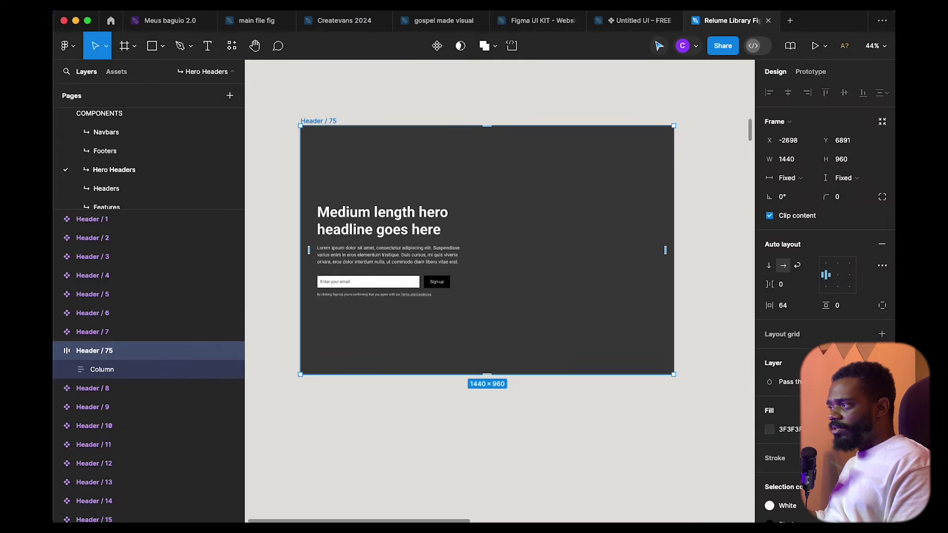
click(430, 244)
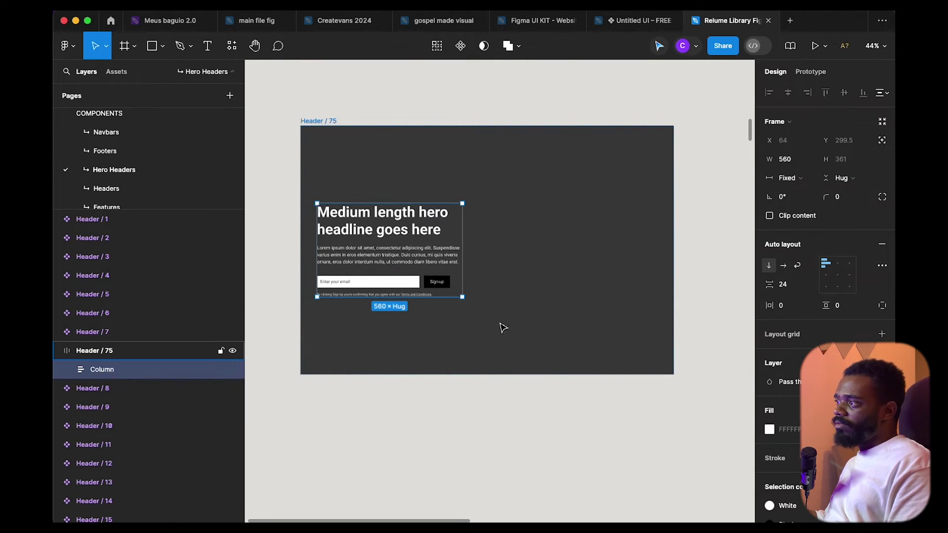
click(562, 280)
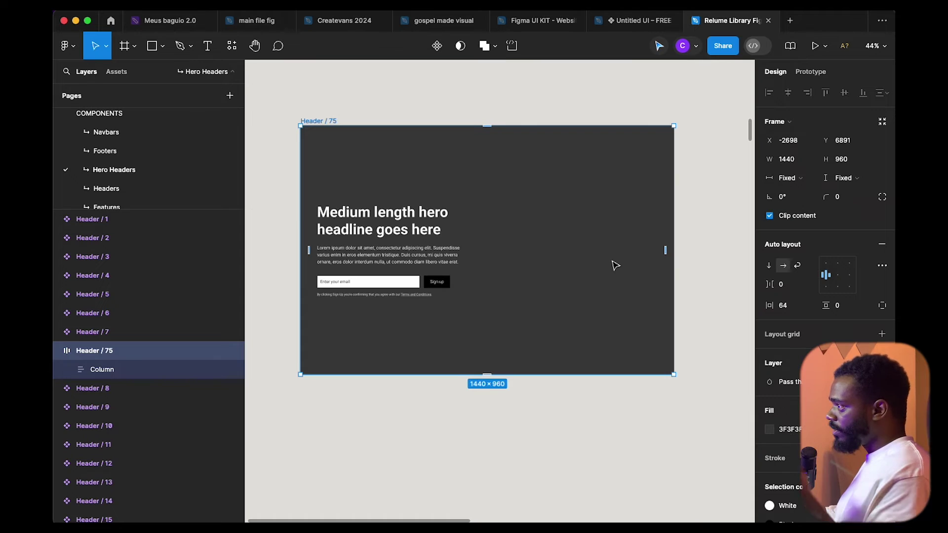
scroll(614, 262, down, 1)
drag(518, 269, 553, 314)
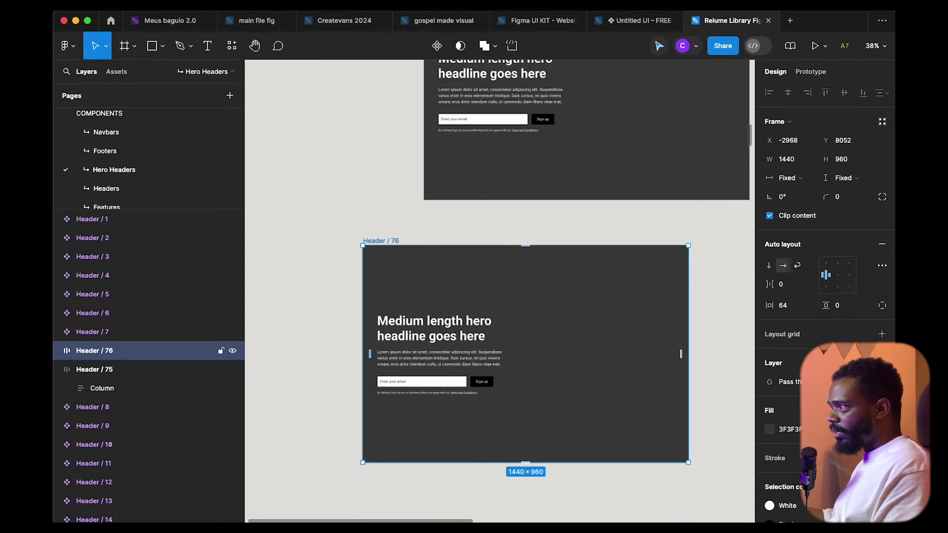
- Remove the dark fill from the duplicated header and wrap it in a new plain frame
key(shift+super+g)
key(super+z)
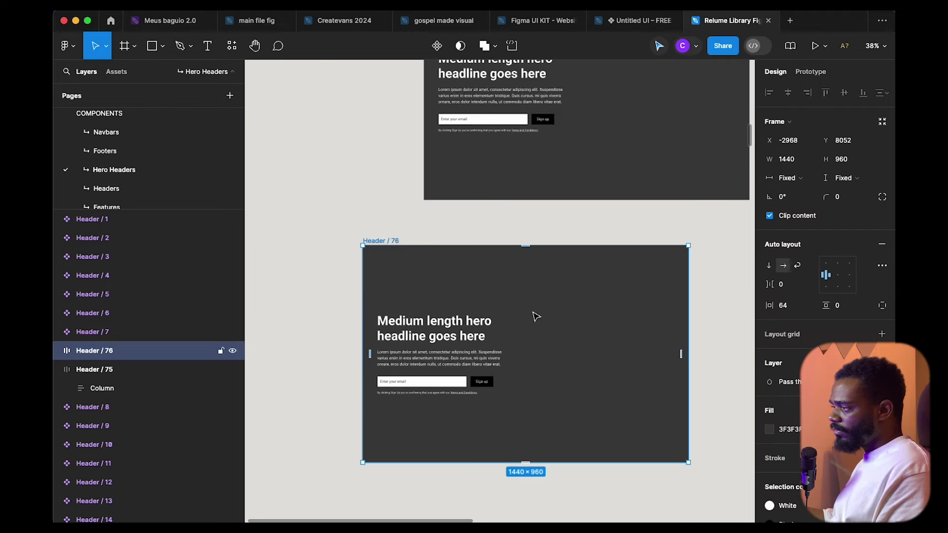
scroll(527, 277, down, 2)
click(882, 429)
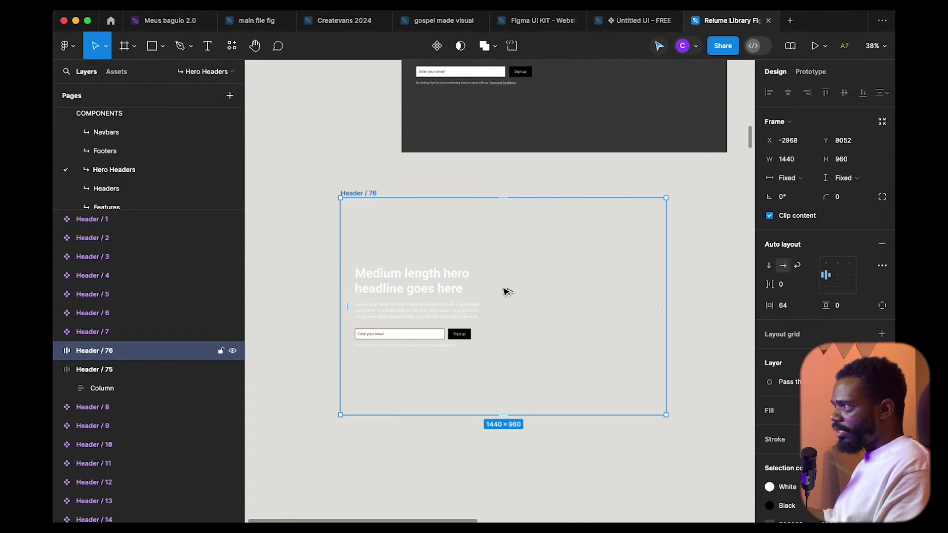
key(super+alt+g)
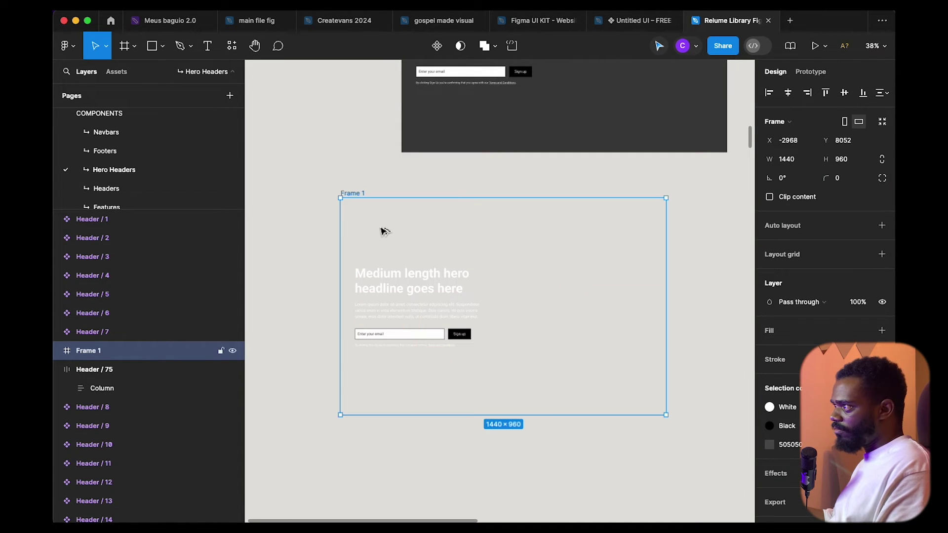
- Ungroup the Header / 76 auto layout frame nested inside Frame 1
click(58, 352)
click(100, 368)
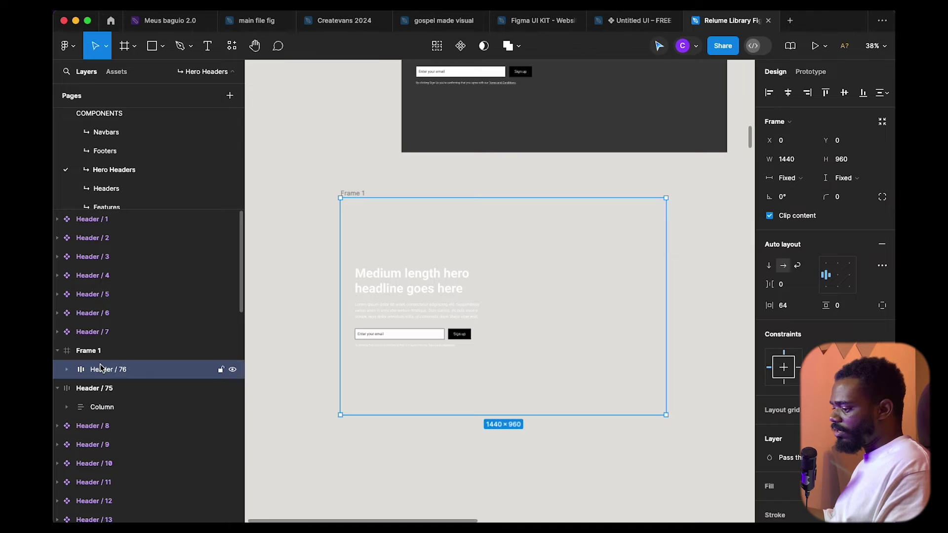
key(super+shift+g)
- Give Frame 1 a 3F3F3F fill sampled from the background of the original header
click(341, 200)
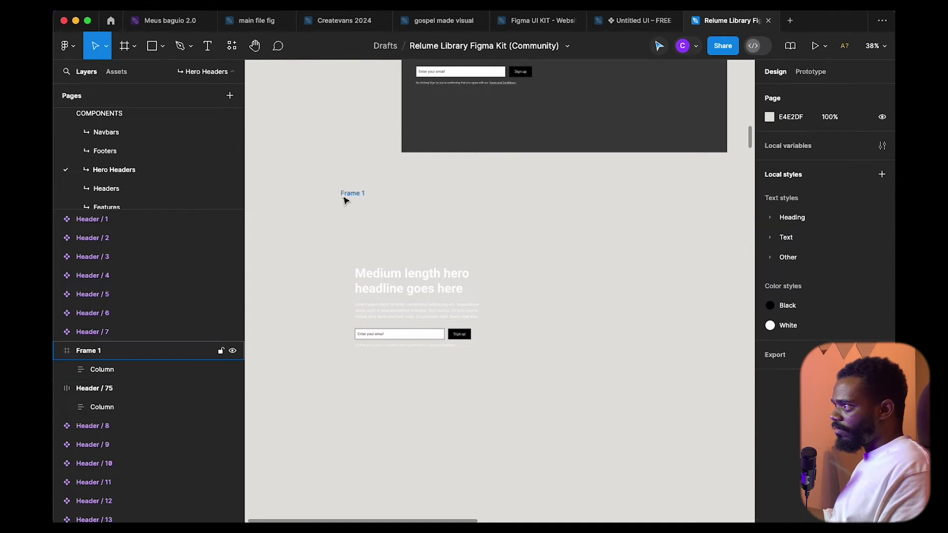
click(348, 194)
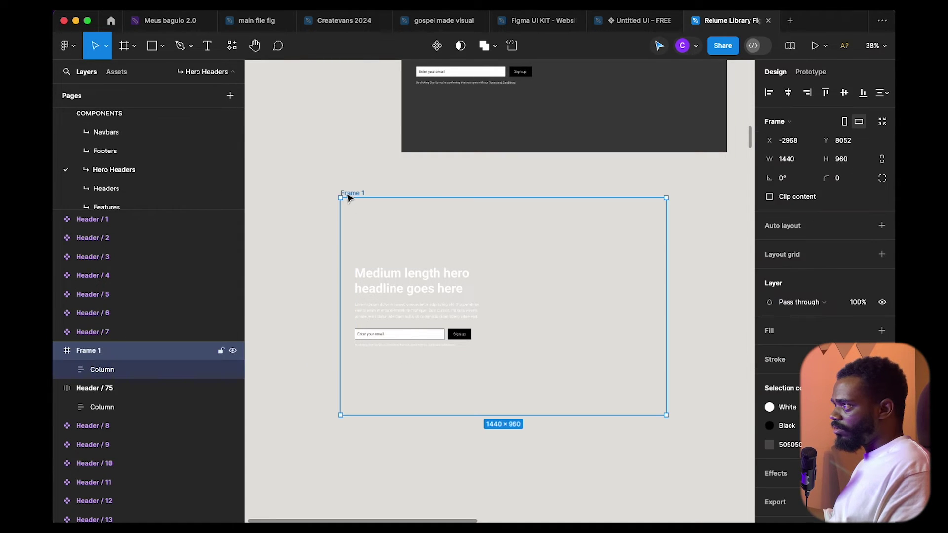
click(770, 341)
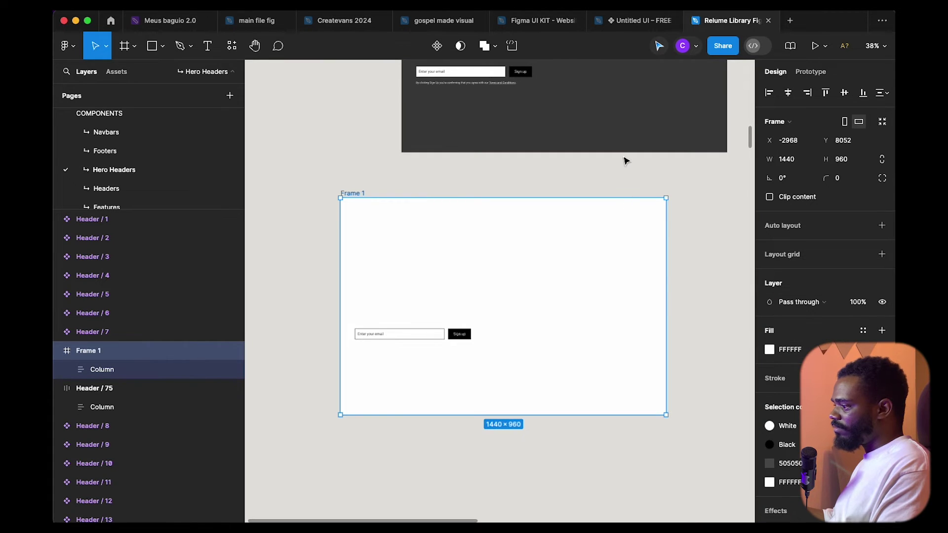
click(622, 140)
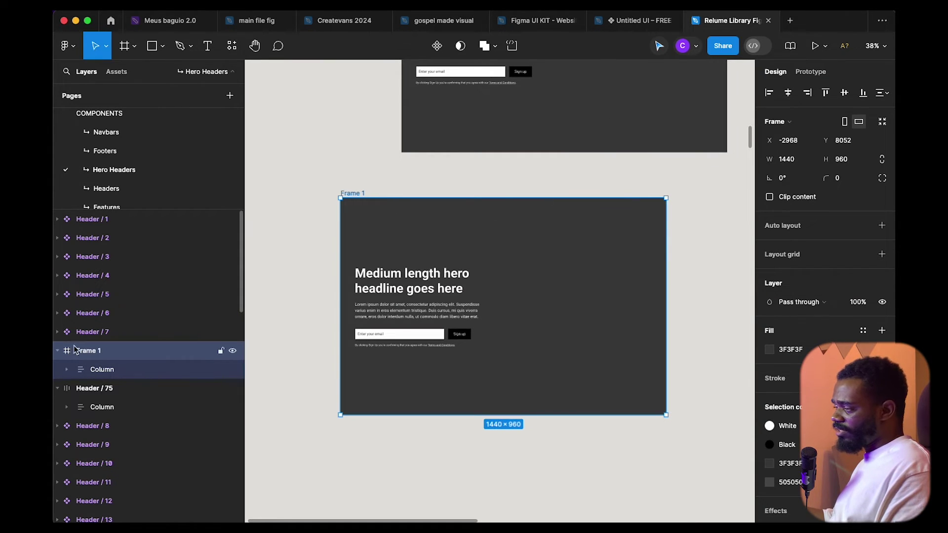
- Ungroup the Column, Actions, Form and Content frames so their elements sit directly inside Frame 1
click(149, 371)
key(super+shift+g)
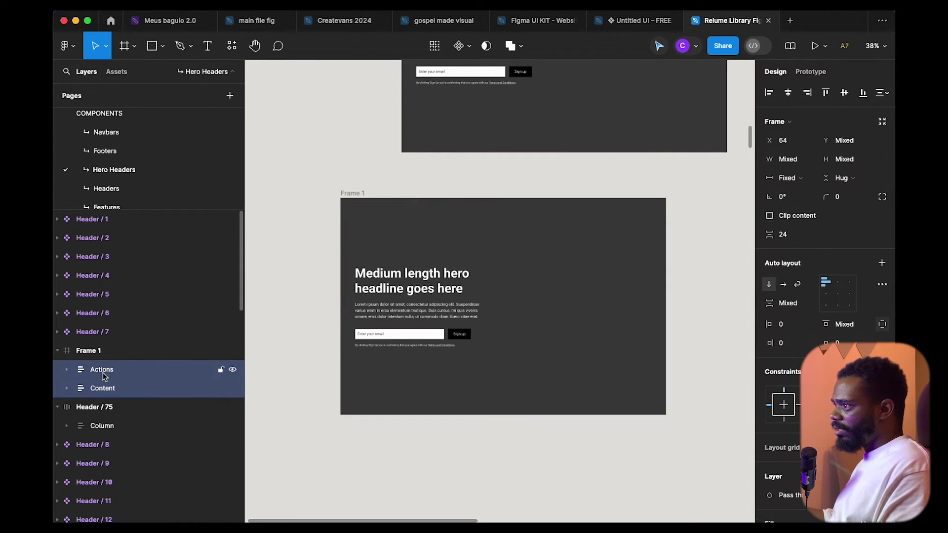
click(128, 370)
key(super+shift+g)
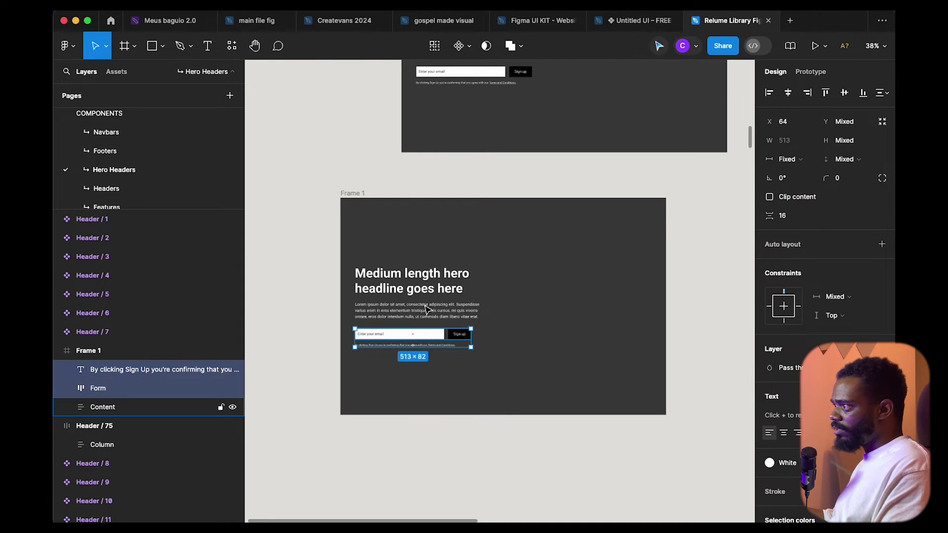
key(super+shift+g)
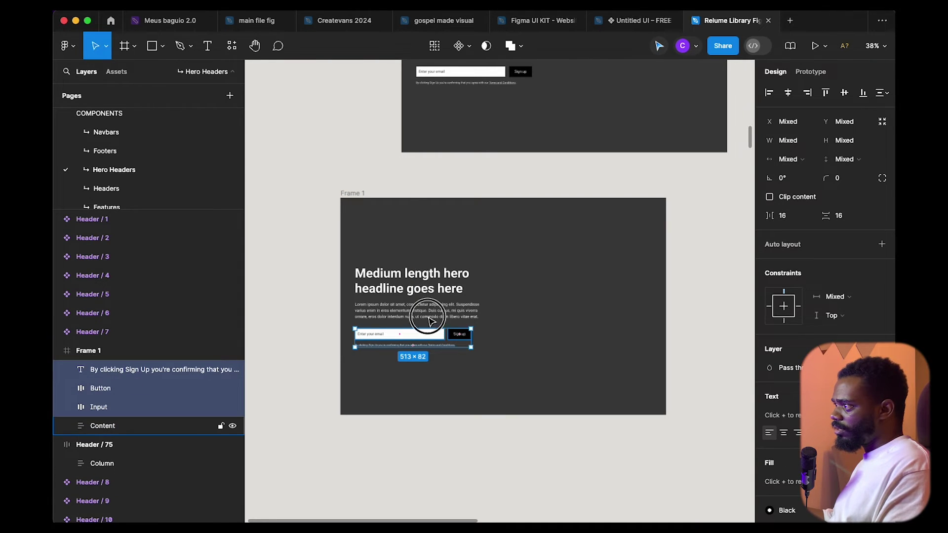
click(428, 316)
key(super+shift+g)
- Check the headline, paragraph, email input, button and terms text as separate elements of Frame 1
click(425, 316)
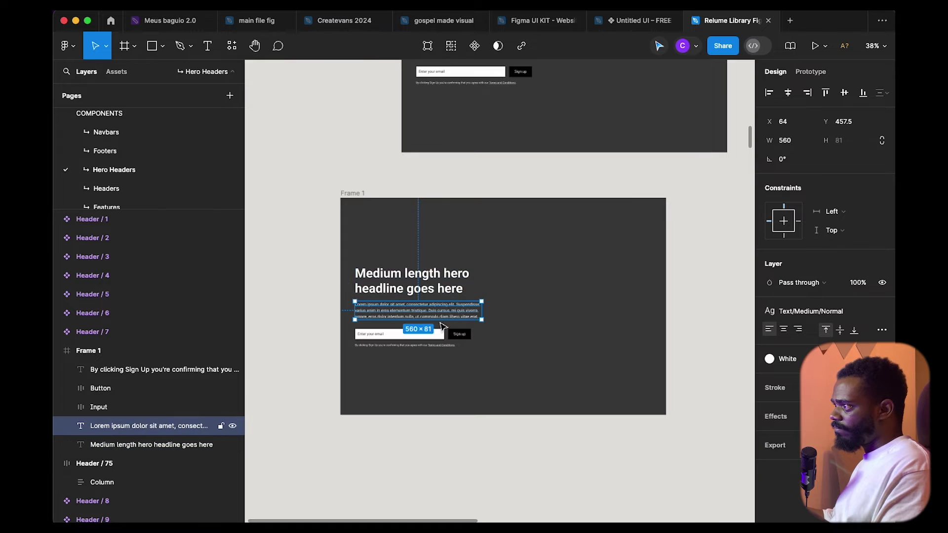
click(435, 337)
click(435, 345)
click(457, 335)
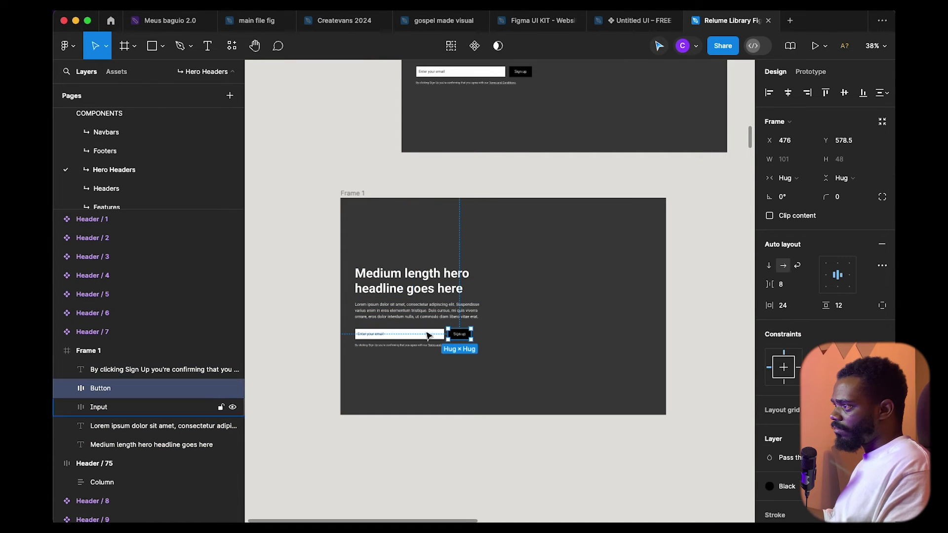
scroll(434, 332, up, 3)
scroll(549, 326, down, 2)
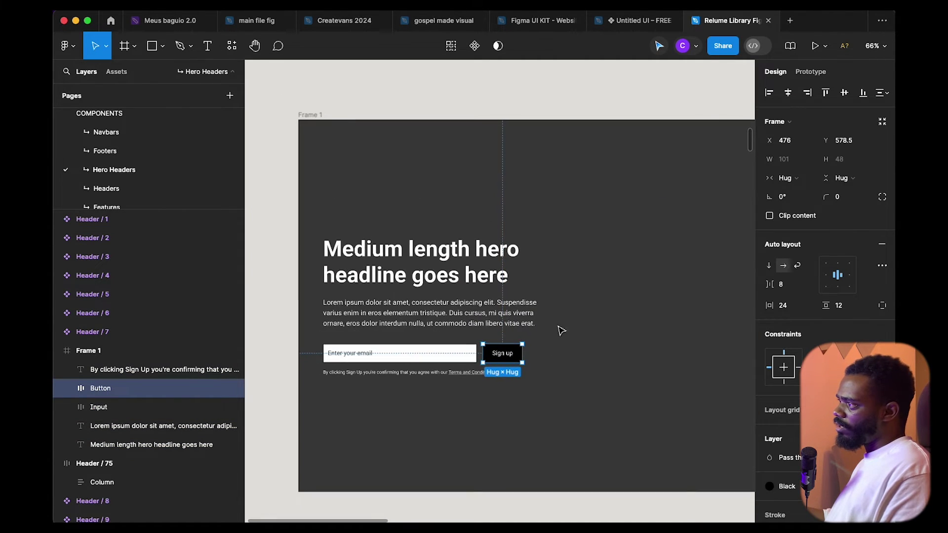
click(434, 247)
click(440, 277)
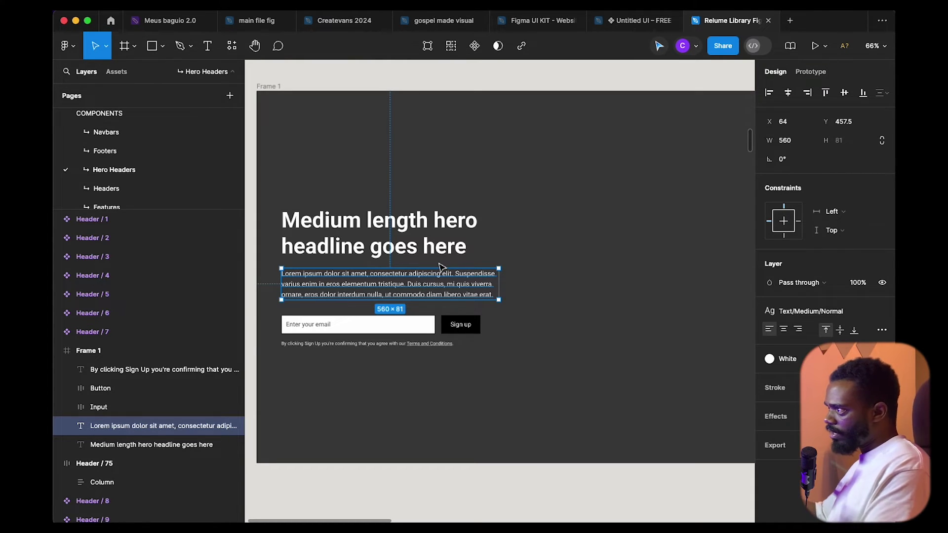
click(84, 411)
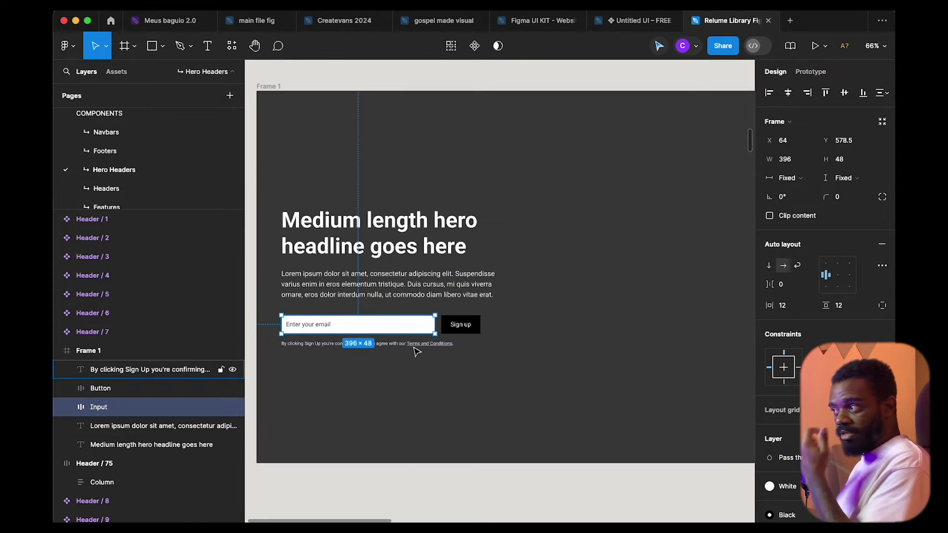
- Compare the sizing and auto layout of the email input and the Sign up button
scroll(410, 345, up, 2)
scroll(410, 345, left, 4)
click(568, 318)
click(465, 319)
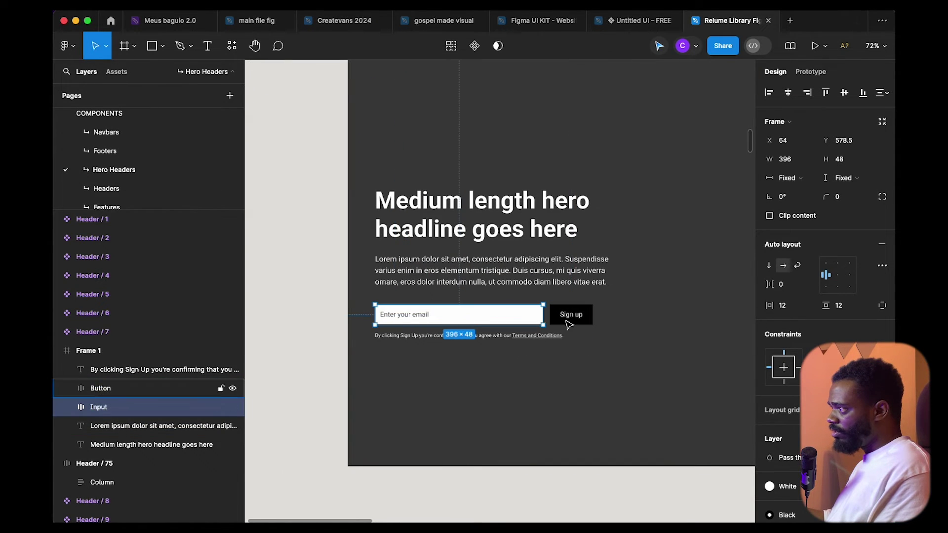
click(569, 318)
click(470, 319)
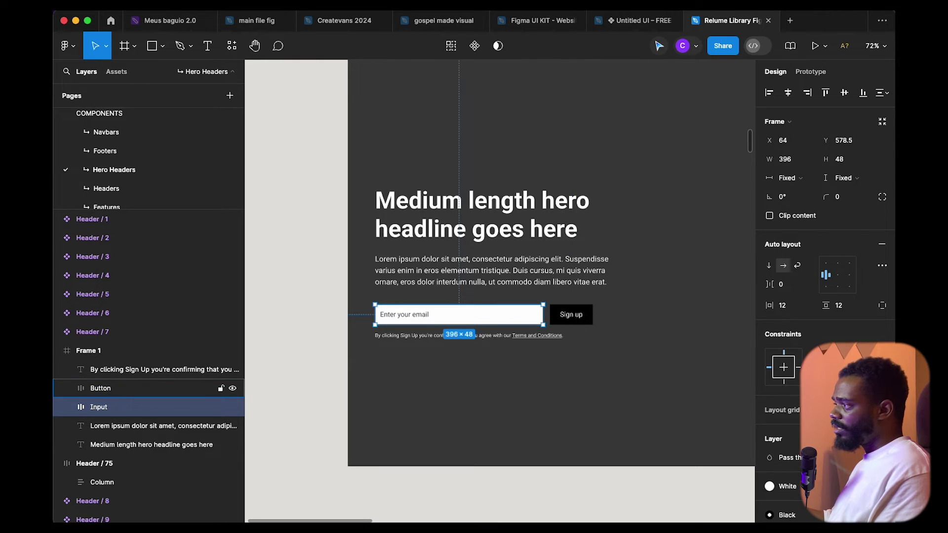
click(581, 321)
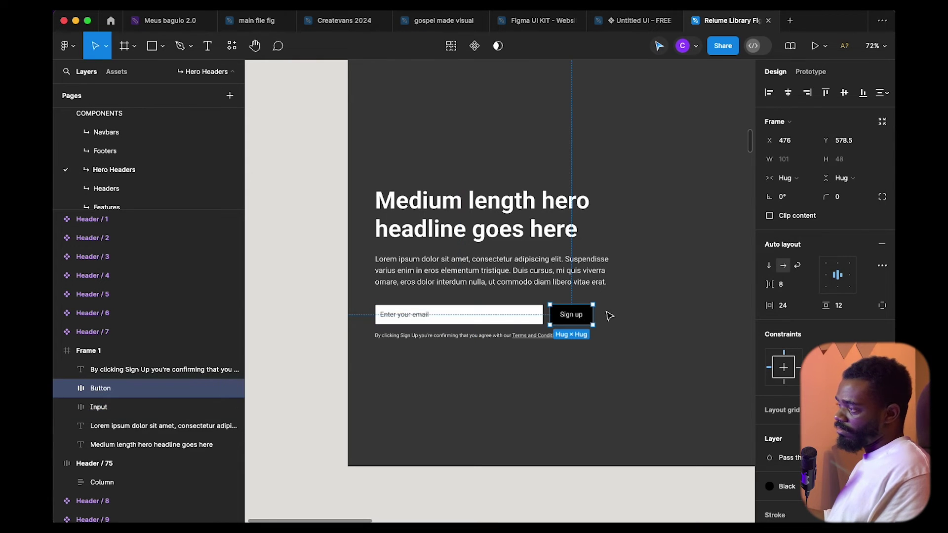
click(468, 324)
drag(579, 306, 520, 315)
- Examine how the headline, the email input and the terms text relate within the hero content
click(486, 263)
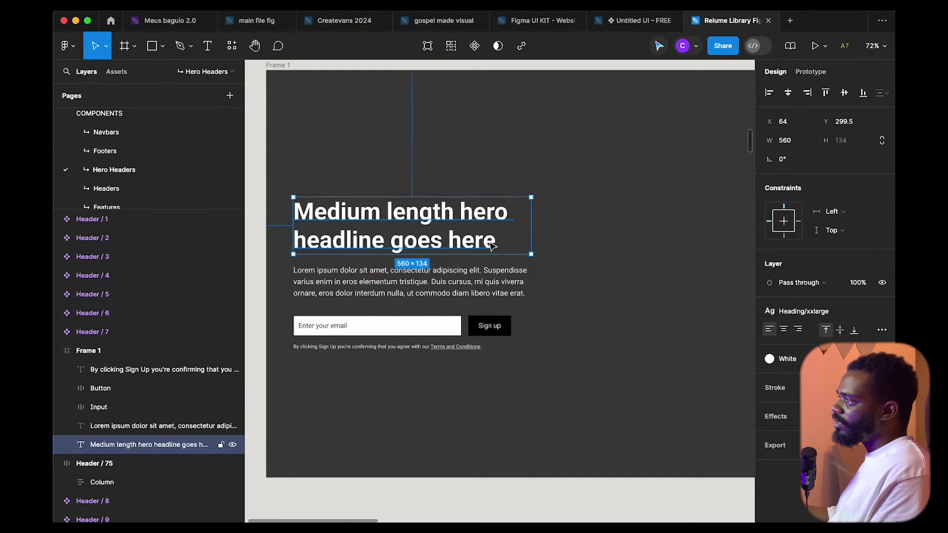
drag(494, 296, 509, 287)
click(391, 303)
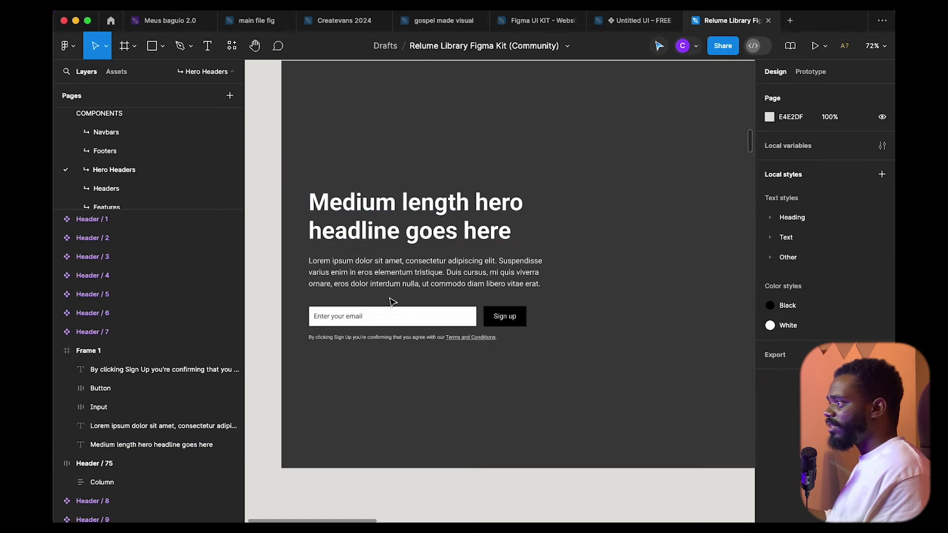
click(393, 314)
click(429, 337)
drag(542, 335, 521, 316)
scroll(496, 341, down, 5)
scroll(497, 342, right, 3)
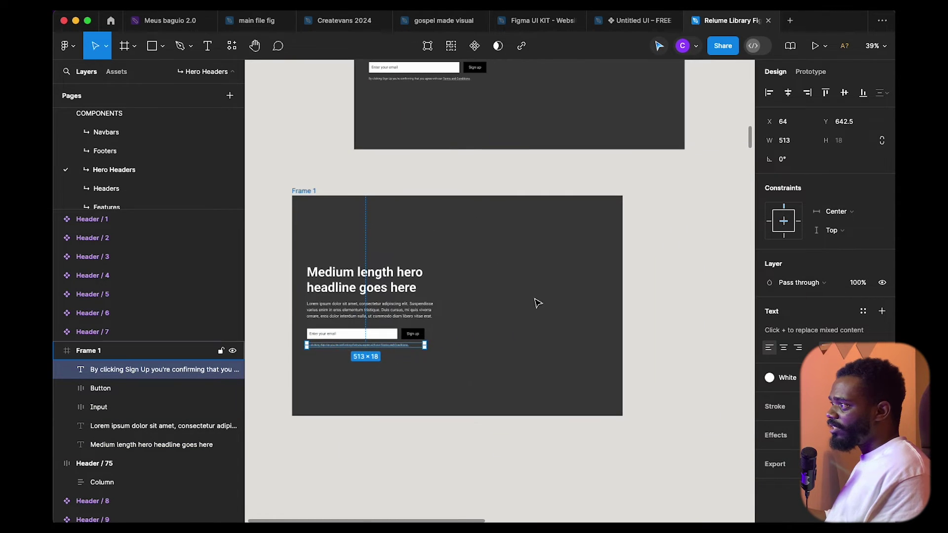
- Examine the headline and paragraph as a pair and measure the gap between the email input and the paragraph
click(558, 303)
drag(618, 362, 425, 334)
key(ctrl+z)
scroll(544, 235, left, 3)
scroll(544, 256, up, 5)
scroll(533, 259, down, 3)
scroll(494, 195, down, 2)
click(459, 187)
click(484, 233)
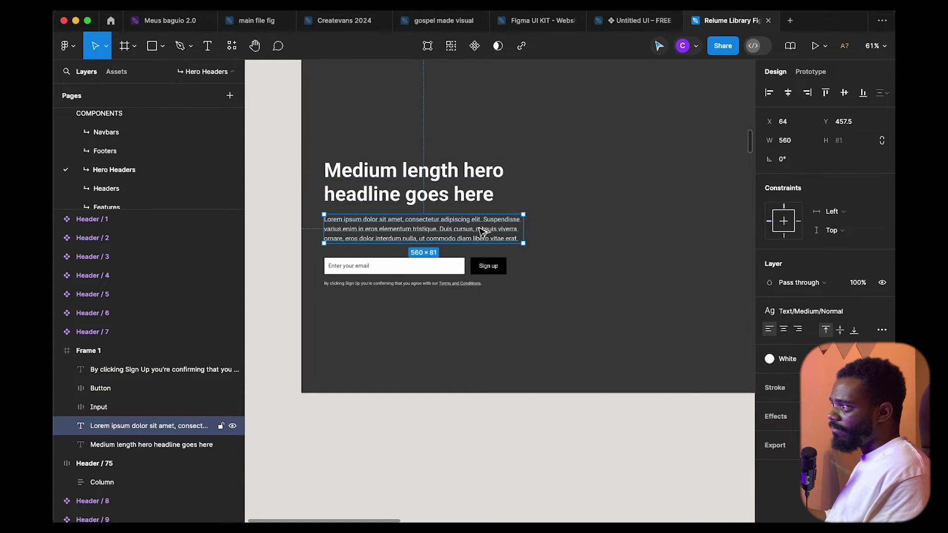
click(476, 184)
shift+click(466, 232)
scroll(474, 266, up, 3)
shift+click(502, 250)
shift+click(501, 249)
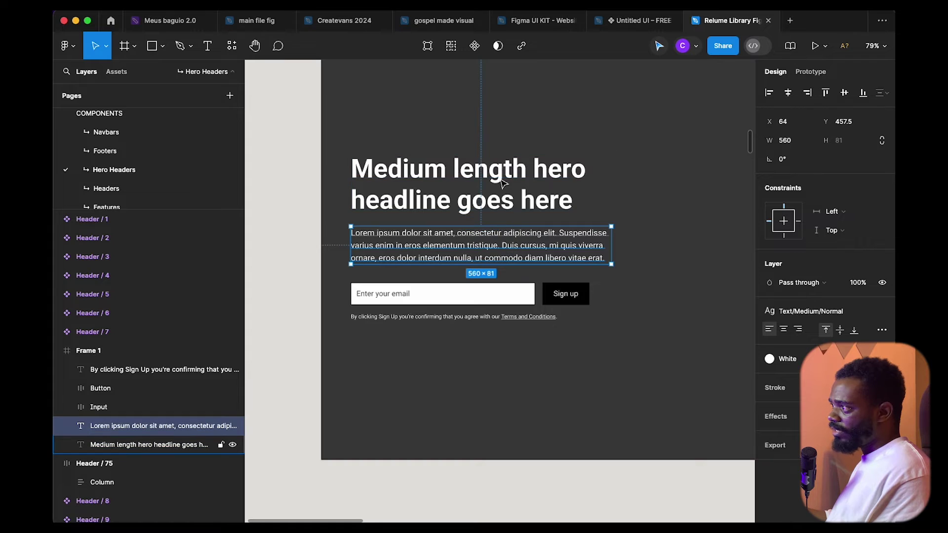
click(487, 290)
key(alt)
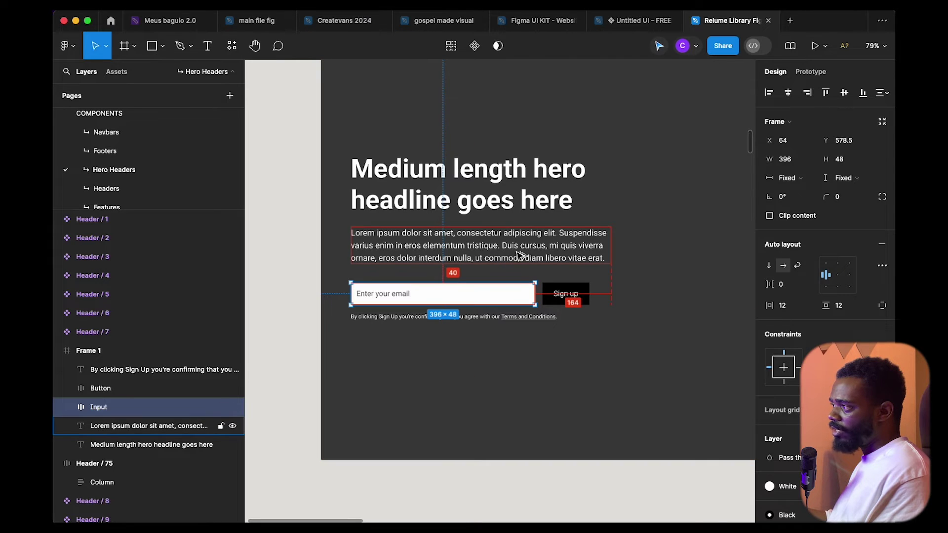
- Wrap the headline and the paragraph together in a vertical auto layout frame
click(497, 262)
shift+click(522, 211)
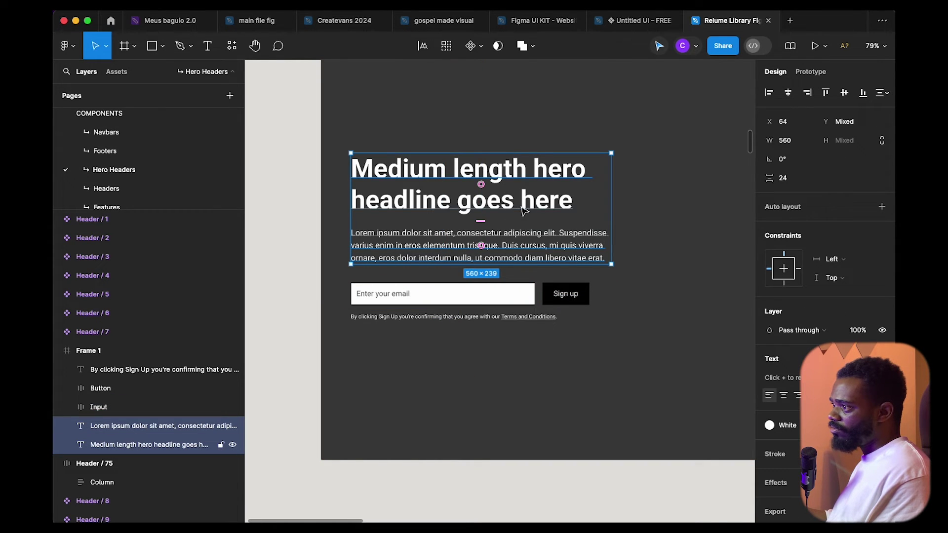
key(shift+a)
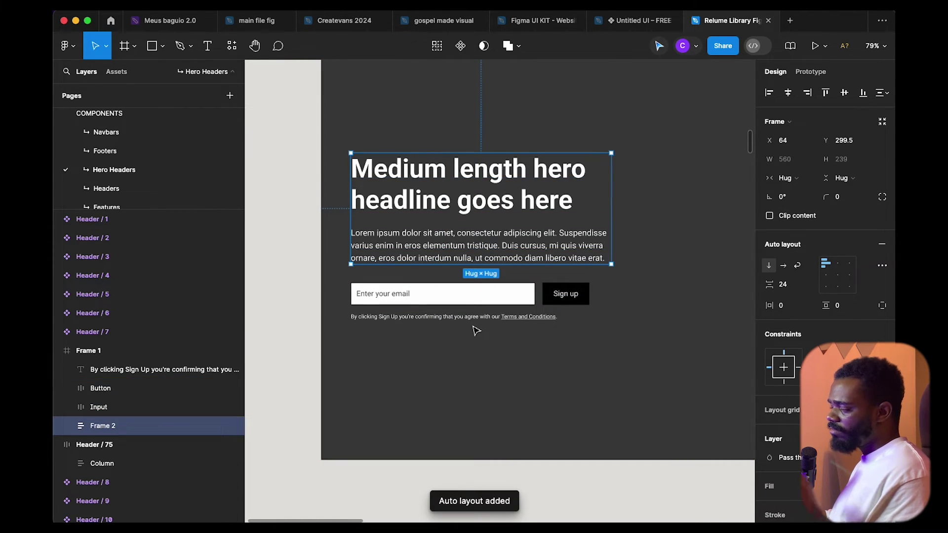
- Examine the email input and the Sign up button as a pair and their relation to the terms text
click(485, 302)
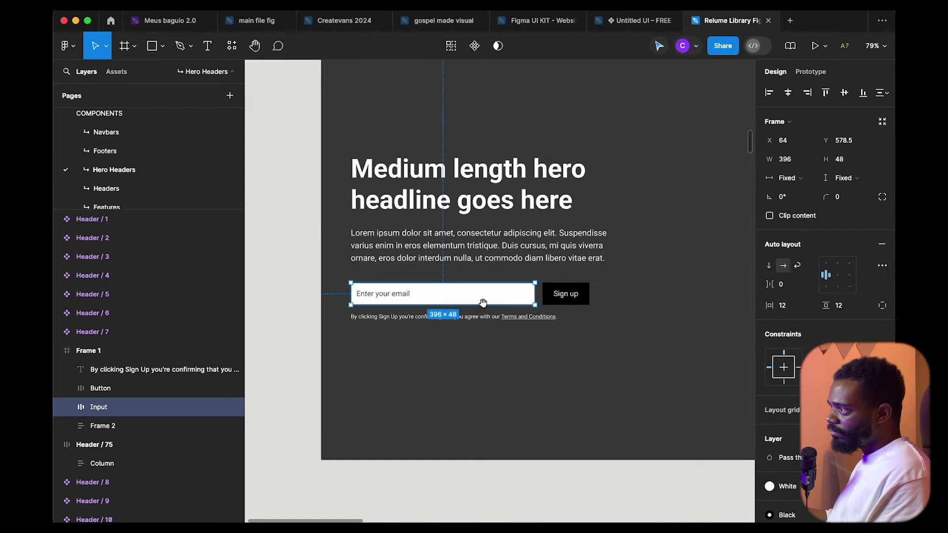
scroll(488, 307, left, 1)
scroll(561, 309, right, 1)
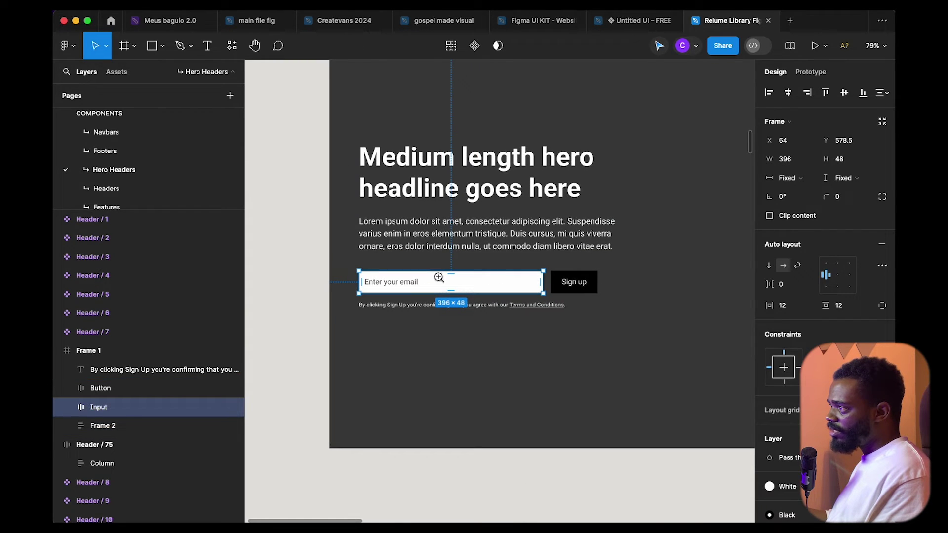
shift+click(565, 282)
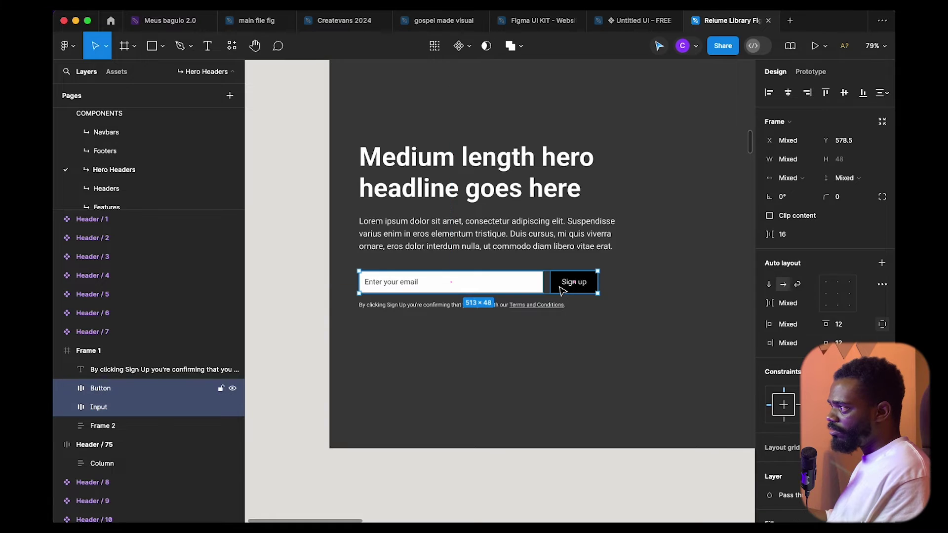
click(547, 305)
scroll(557, 291, up, 5)
drag(562, 289, 598, 281)
click(588, 283)
shift+click(520, 280)
scroll(495, 332, down, 3)
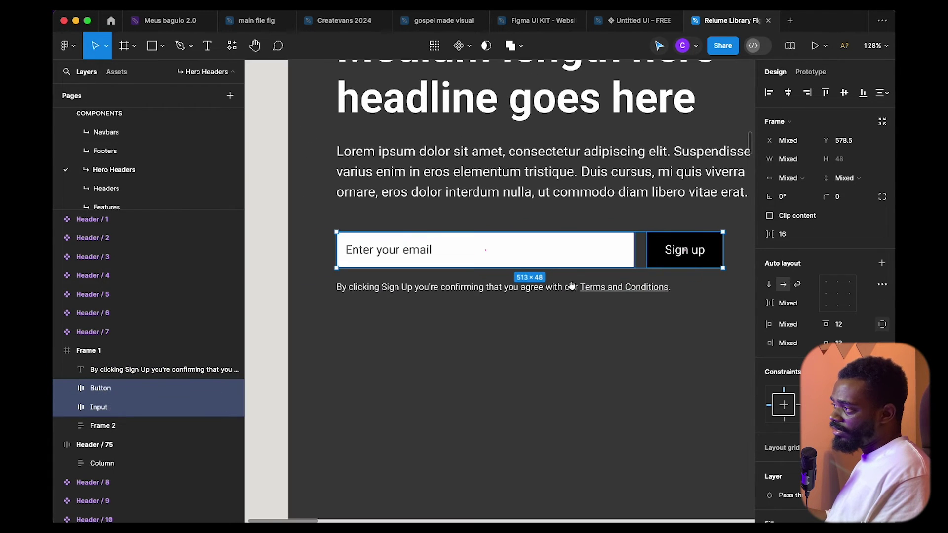
drag(597, 267, 501, 312)
scroll(551, 287, down, 2)
click(508, 324)
- Try wrapping the email input, Sign up button and terms text in one auto layout frame, and ungroup it again
drag(267, 250, 663, 363)
key(shift+a)
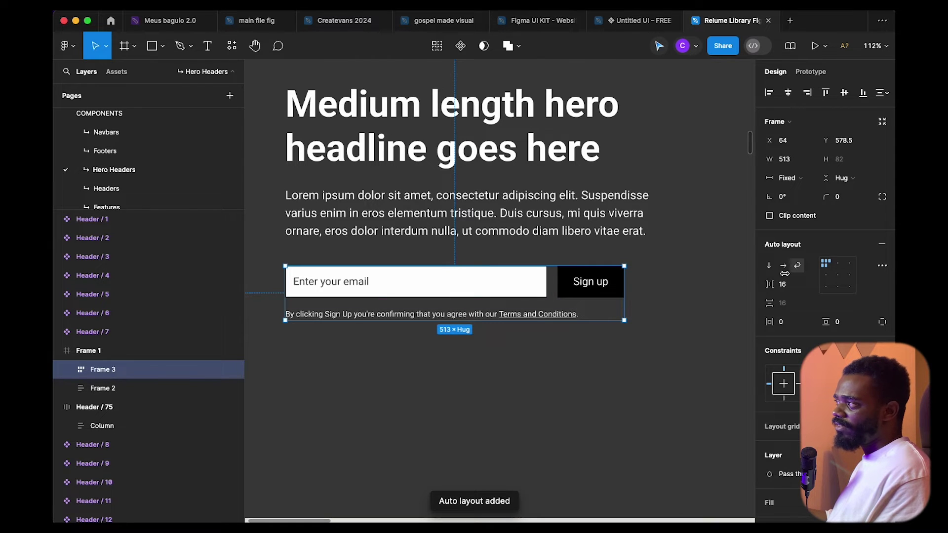
drag(624, 309, 423, 311)
key(ctrl+z)
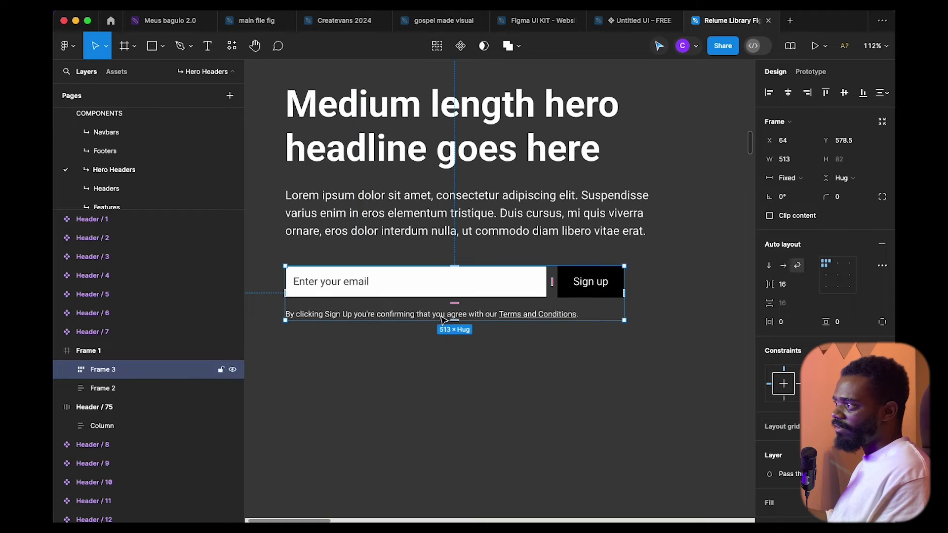
key(ctrl+shift+g)
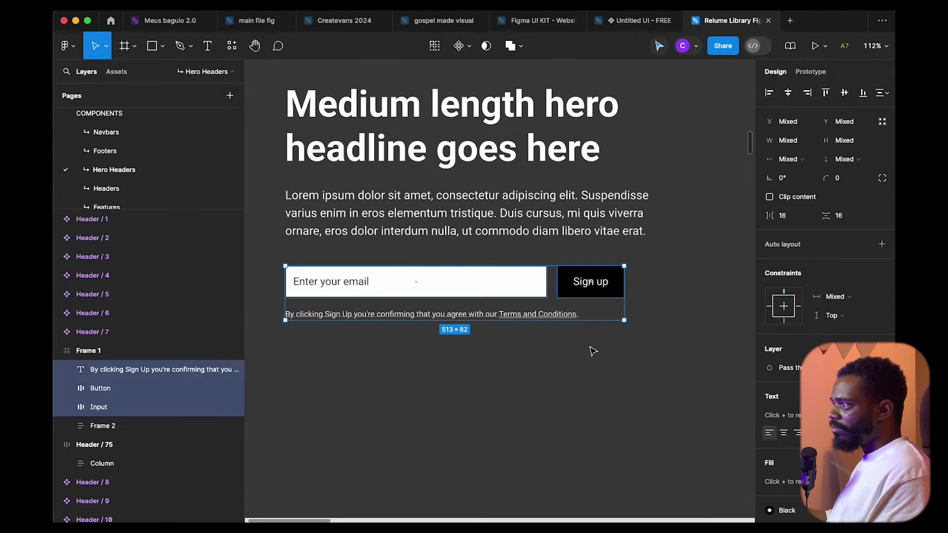
- Wrap the email input and the Sign up button together in a horizontal auto layout frame
click(536, 361)
click(529, 281)
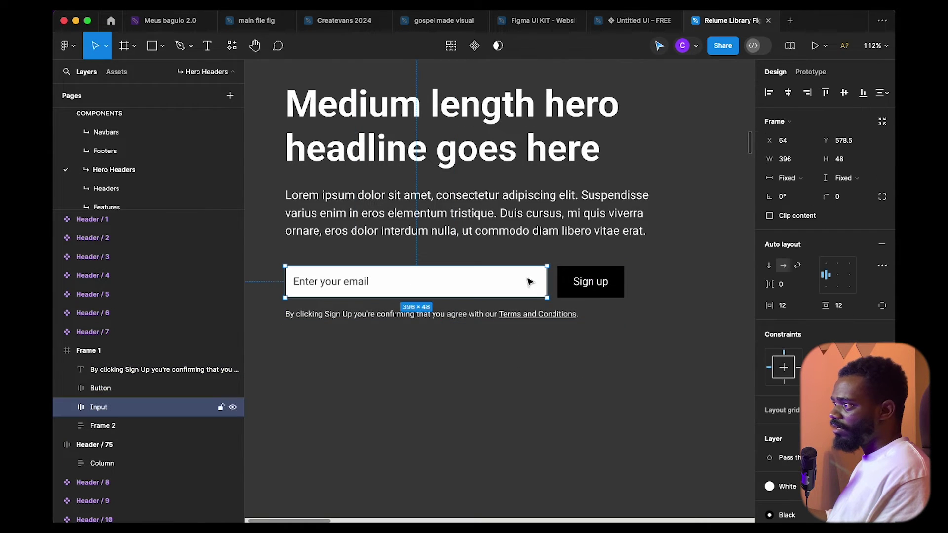
shift+click(623, 282)
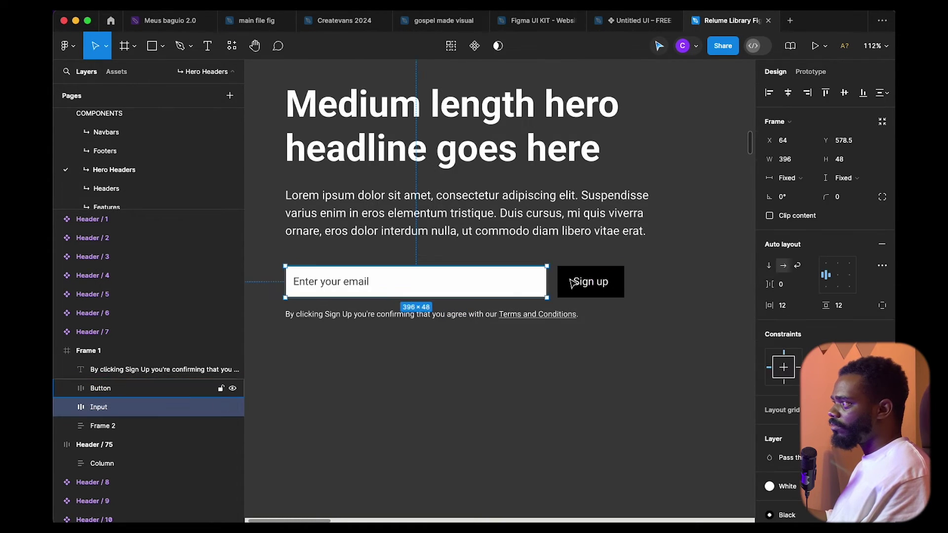
key(shift+a)
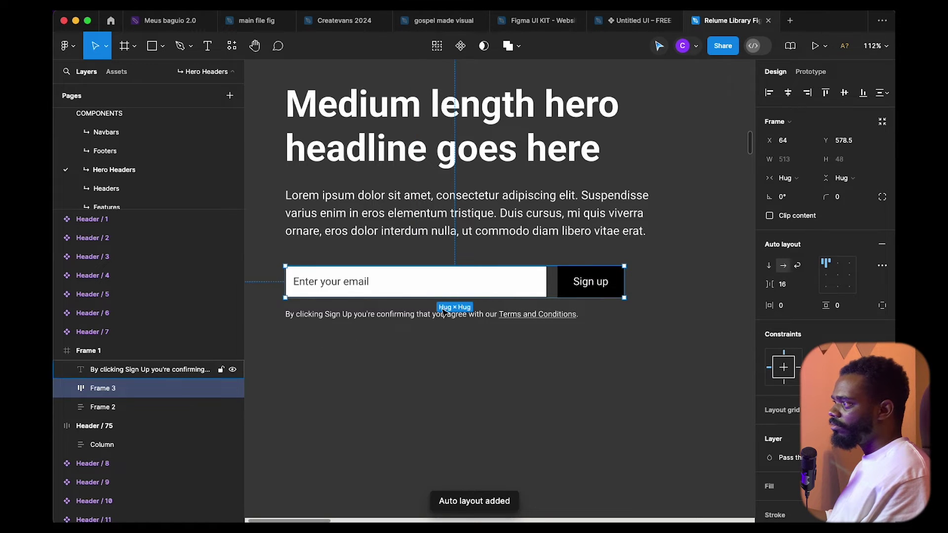
- Wrap the email and button row and the terms text together in a vertical auto layout frame
scroll(568, 277, down, 5)
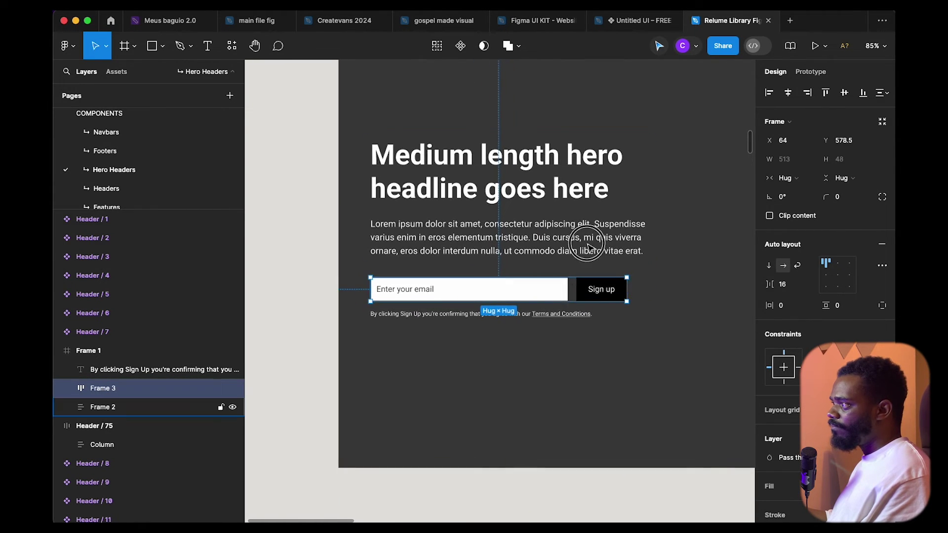
click(587, 246)
click(541, 271)
click(552, 255)
click(540, 291)
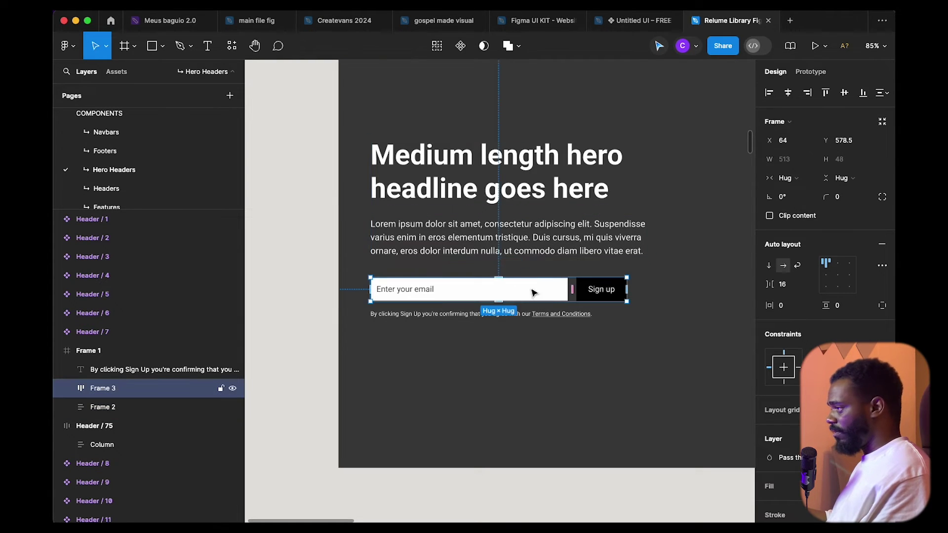
click(525, 320)
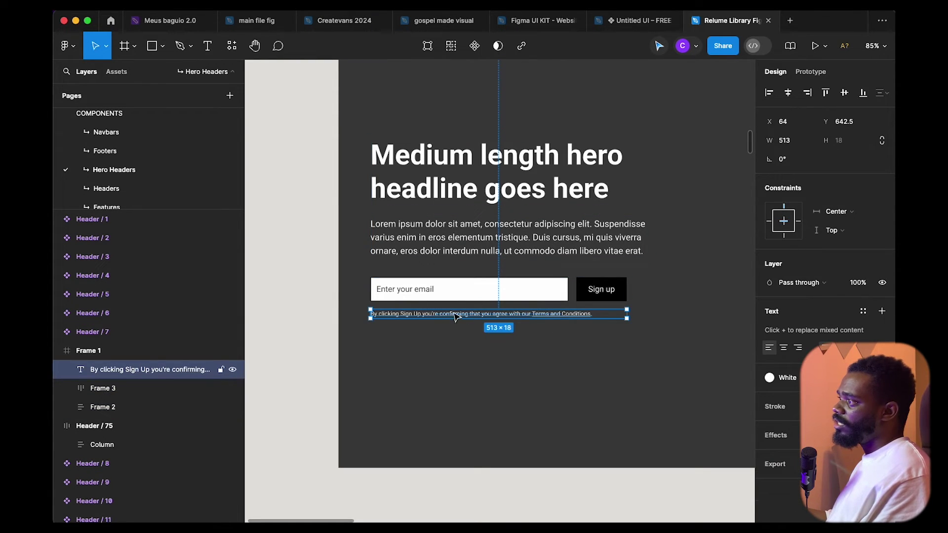
shift+click(498, 290)
scroll(485, 318, up, 5)
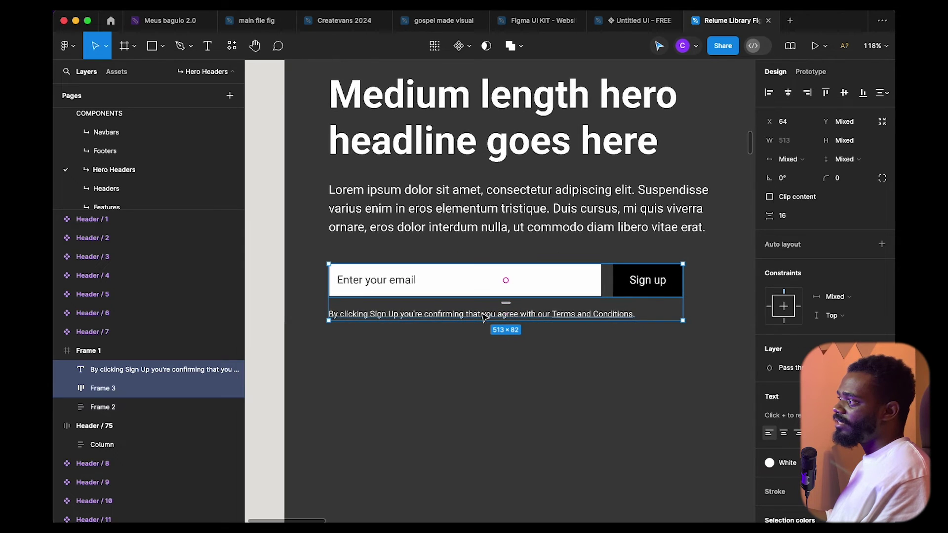
key(Escape)
click(525, 290)
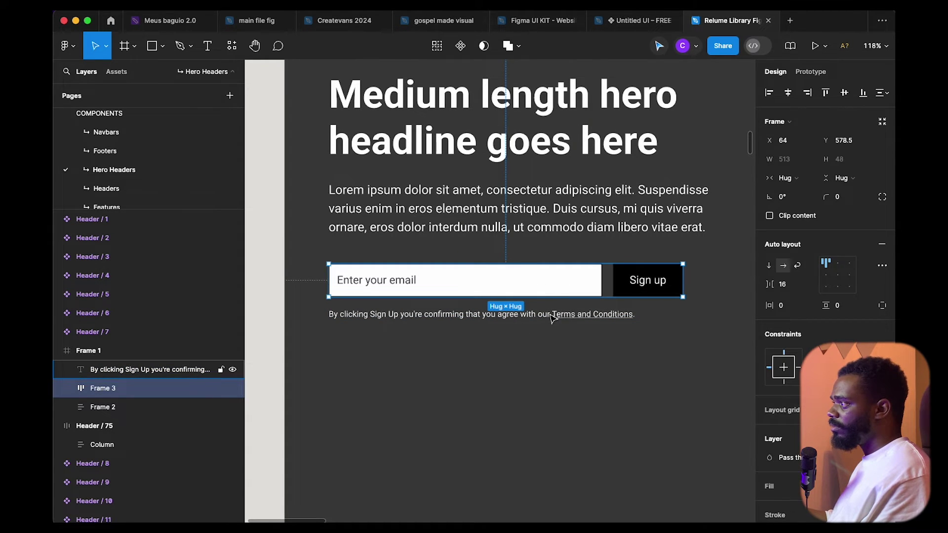
shift+click(537, 317)
key(shift+a)
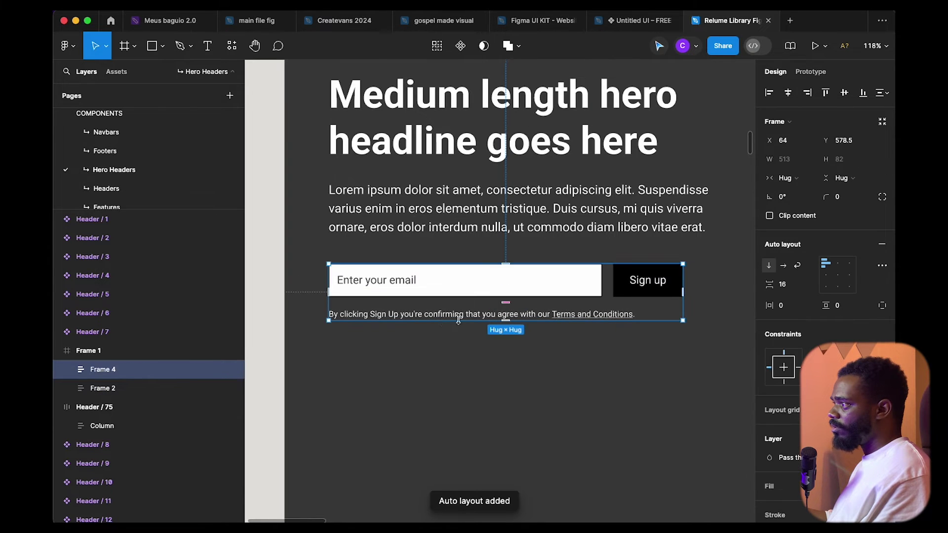
- Wrap the headline and paragraph frame and the sign-up form frame together in a vertical auto layout frame
scroll(528, 312, down, 5)
click(540, 227)
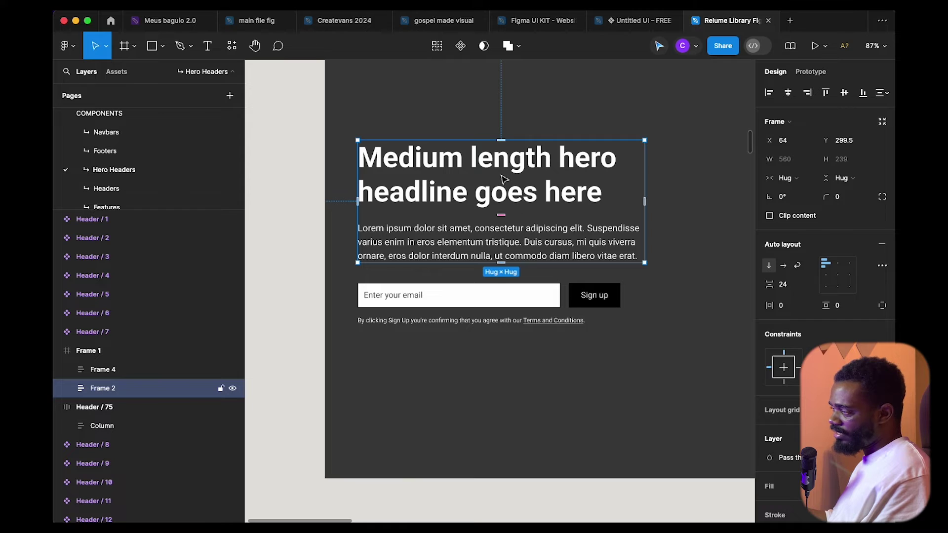
click(507, 314)
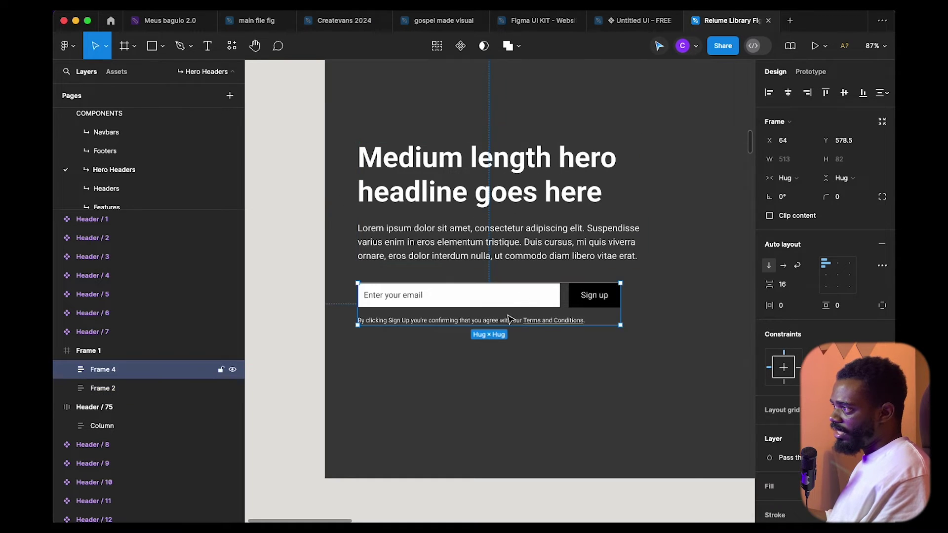
shift+click(547, 240)
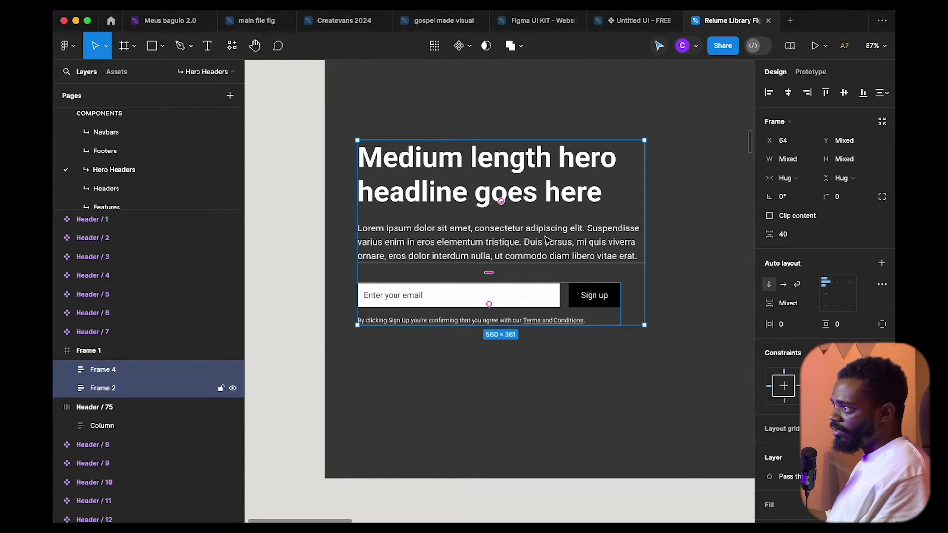
key(shift+a)
drag(552, 296, 533, 300)
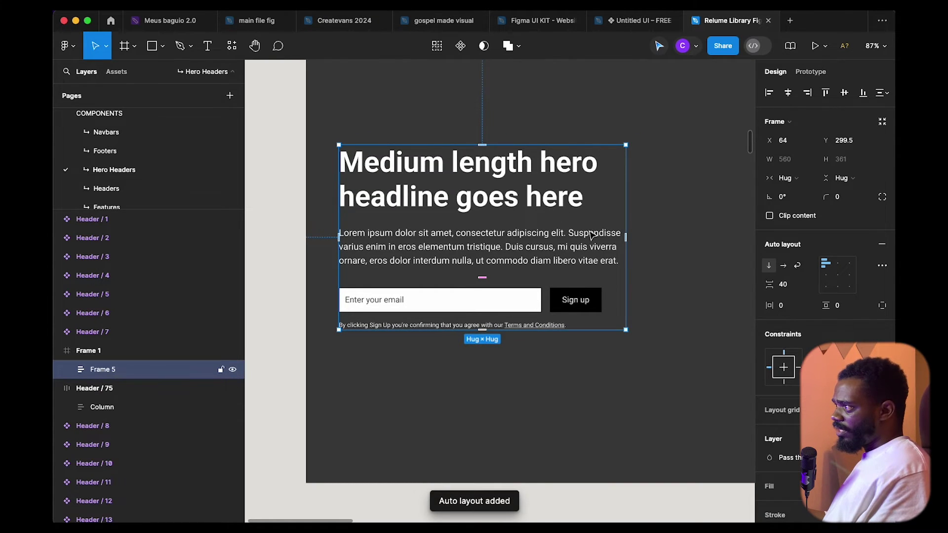
- Try narrowing the outer content frame to a width of 513, and undo the resize
drag(626, 221, 600, 223)
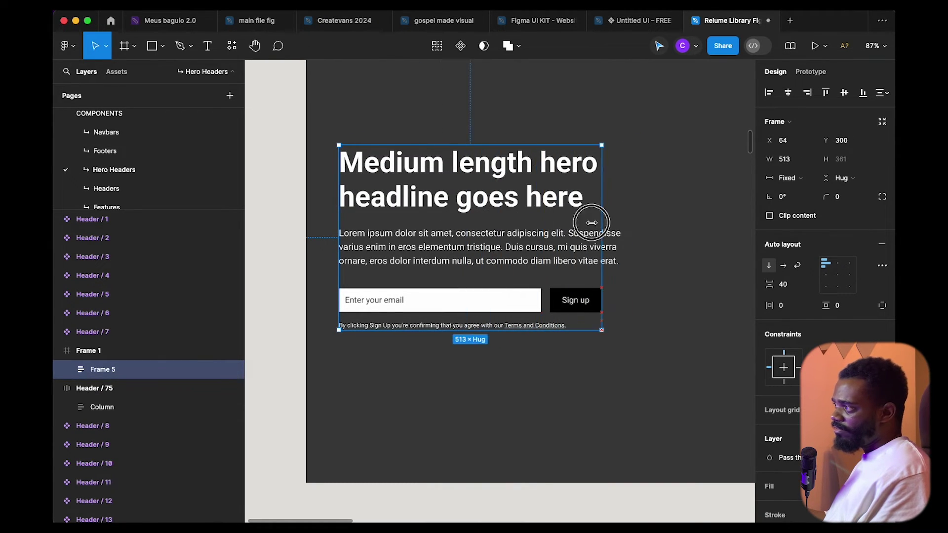
key(ctrl+z)
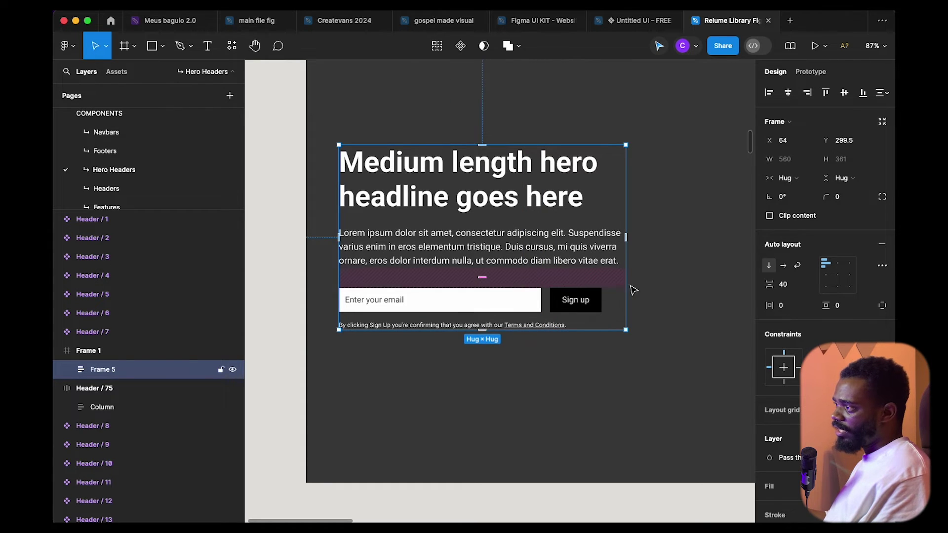
scroll(501, 253, up, 1)
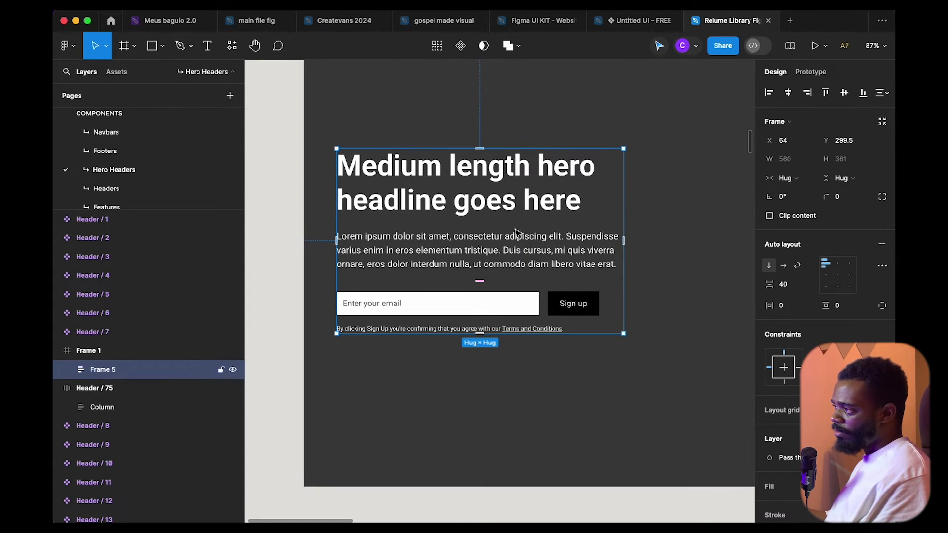
- Set the horizontal sizing of both the headline and the paragraph to Fill container
double_click(533, 206)
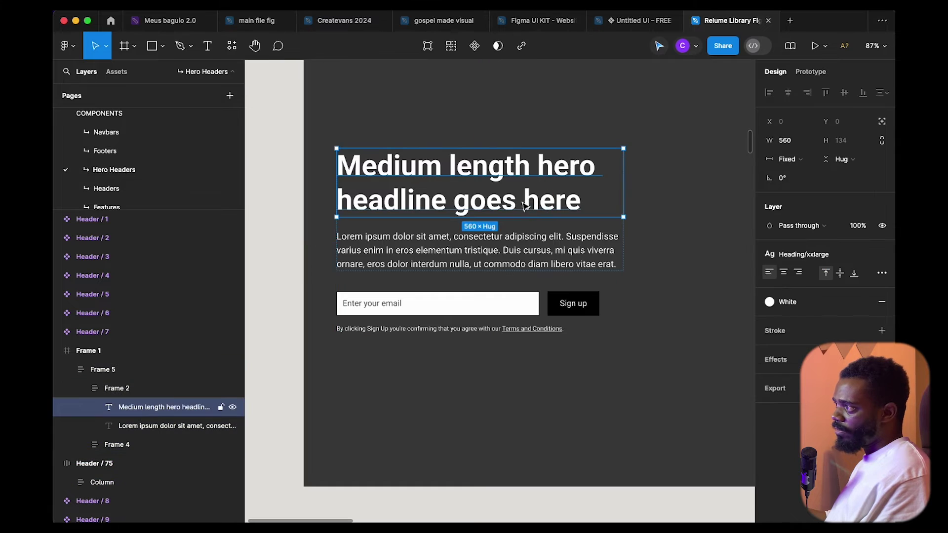
click(791, 159)
click(800, 186)
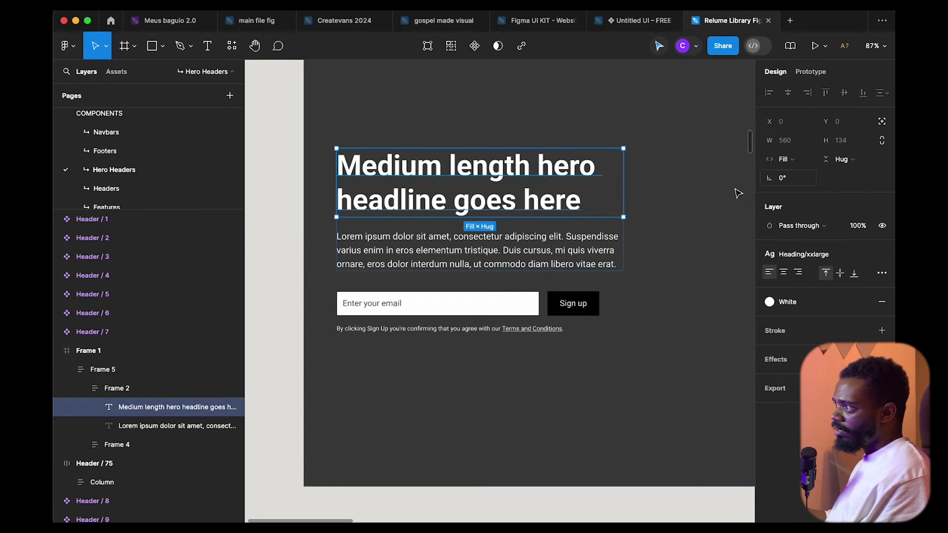
click(577, 246)
click(790, 159)
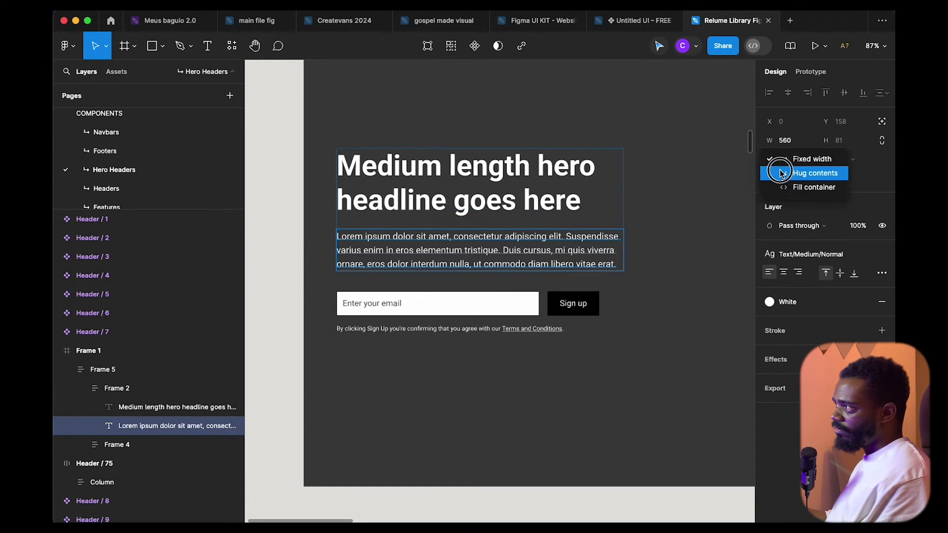
click(790, 194)
- Narrow the outer content frame to a fixed width of 513, matching the sign-up form
ctrl+scroll(474, 270, down, 3)
click(586, 295)
scroll(586, 295, right, 5)
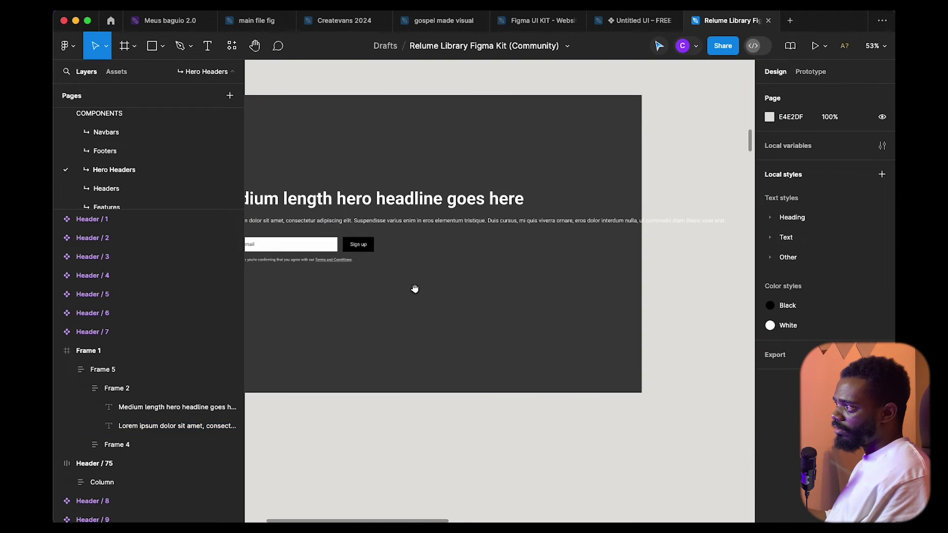
scroll(415, 288, left, 3)
ctrl+scroll(415, 288, down, 2)
click(599, 216)
ctrl+scroll(599, 216, down, 3)
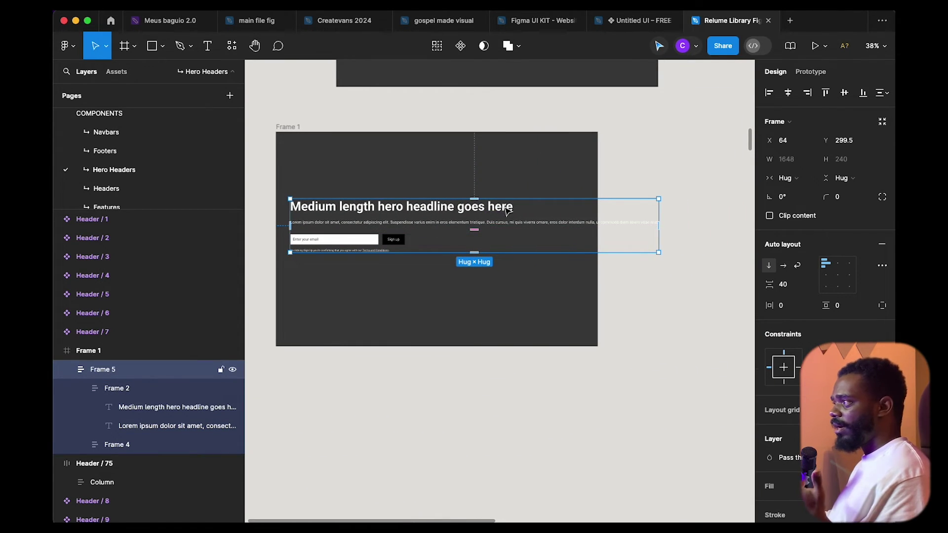
drag(660, 241, 404, 241)
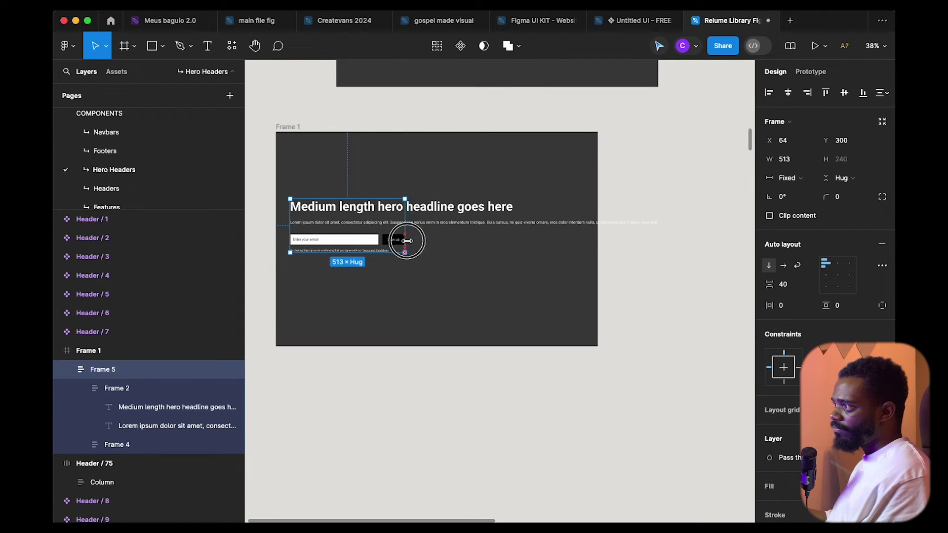
- Set the horizontal sizing of the nested headline and paragraph frame to Fill container
scroll(444, 247, left, 5)
ctrl+scroll(493, 260, up, 3)
scroll(521, 260, up, 1)
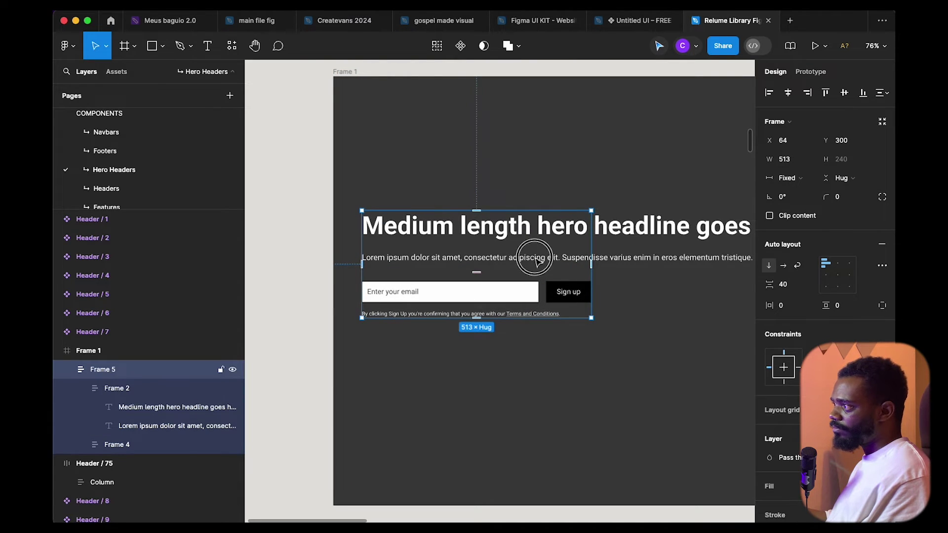
double_click(518, 257)
ctrl+scroll(528, 255, down, 3)
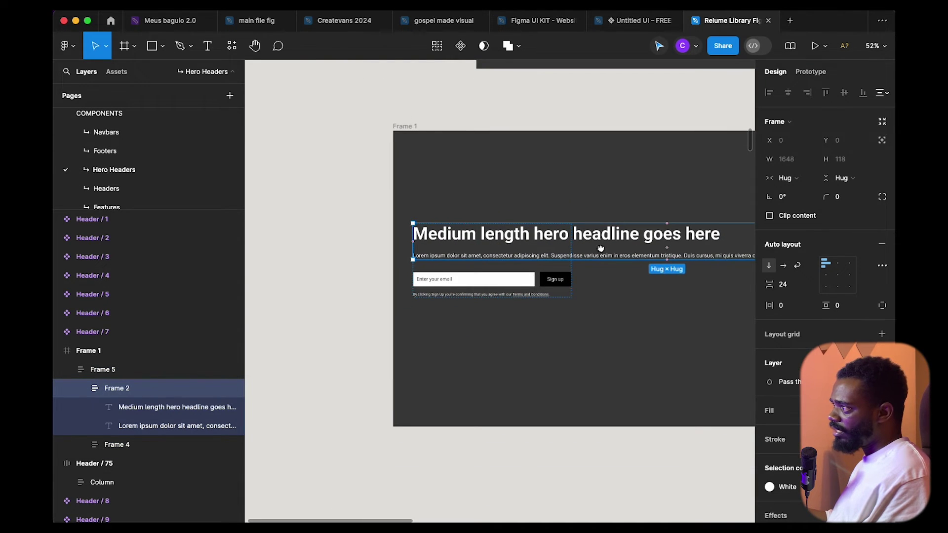
drag(603, 246, 491, 271)
click(417, 266)
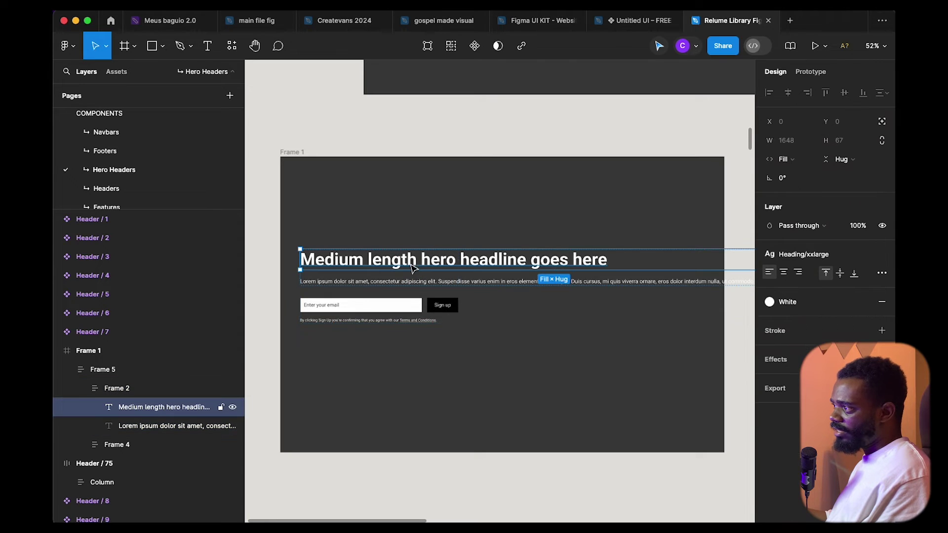
key(Tab)
click(418, 263)
click(541, 310)
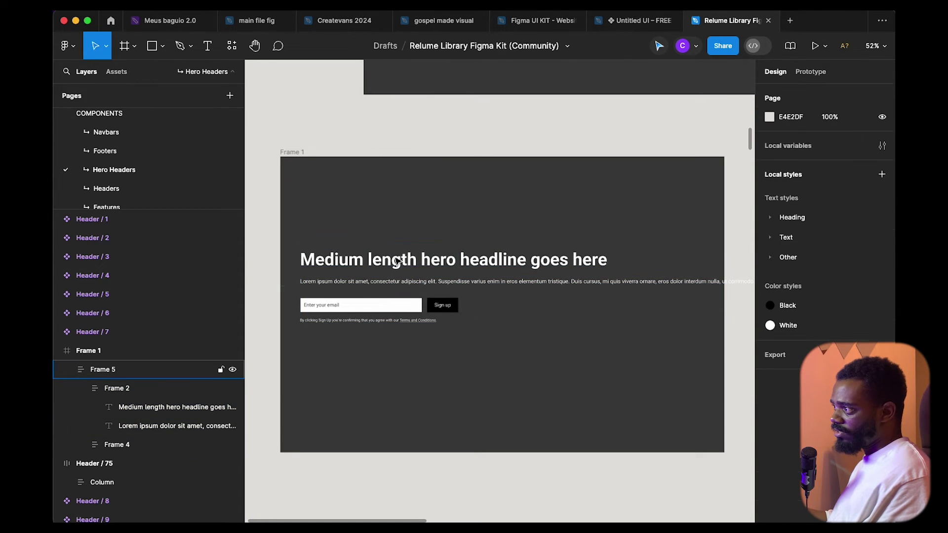
click(398, 262)
click(400, 262)
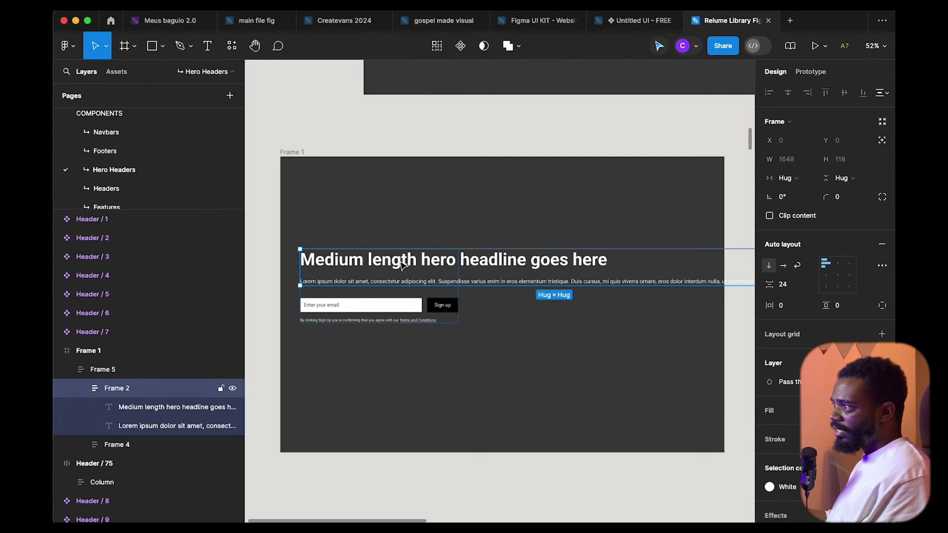
click(792, 178)
click(793, 189)
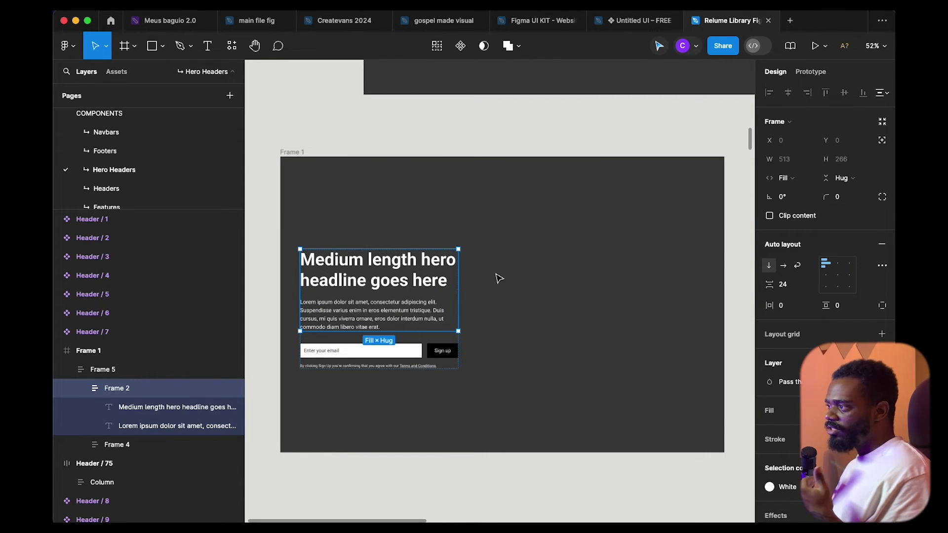
- Set the horizontal sizing of the email input in the sign-up form to Fill container
scroll(503, 254, left, 4)
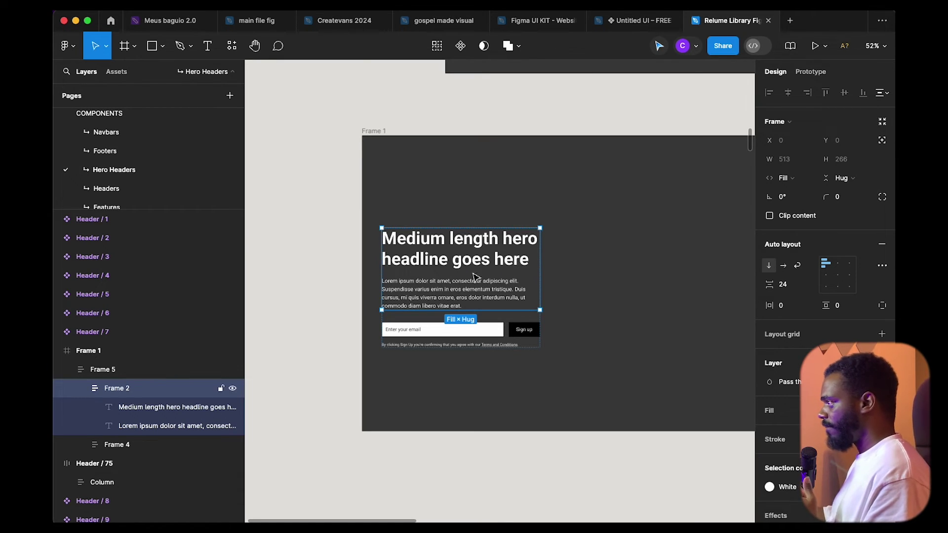
scroll(493, 328, up, 5)
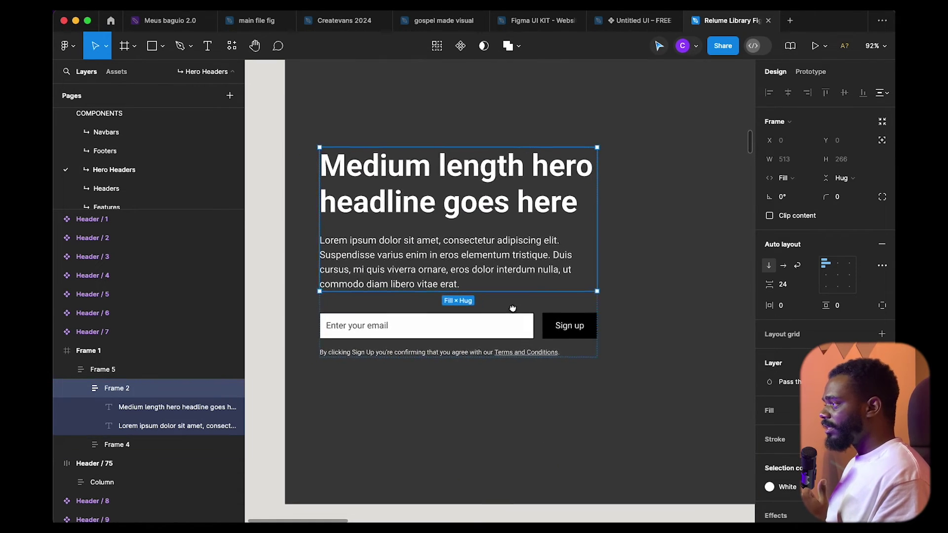
drag(610, 264, 603, 305)
drag(666, 279, 654, 239)
click(437, 297)
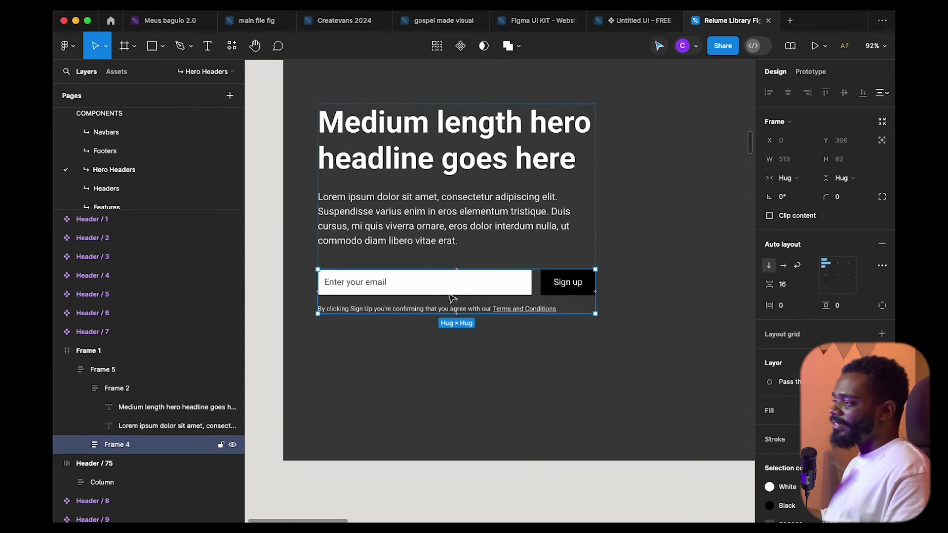
click(510, 291)
click(501, 287)
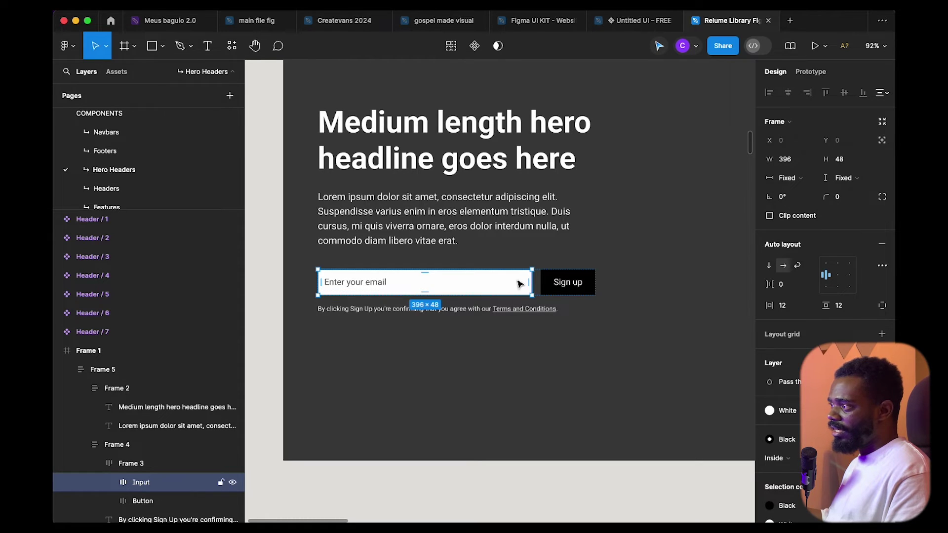
click(789, 178)
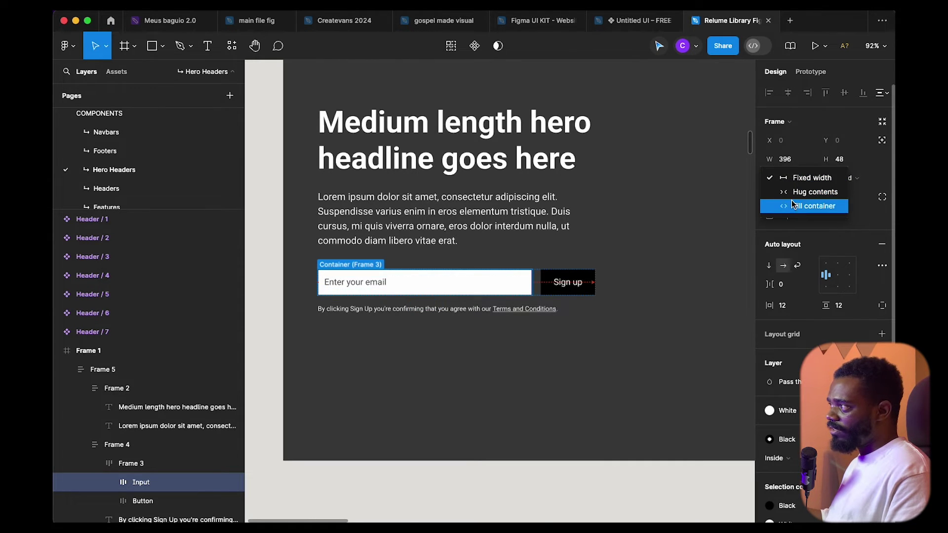
click(790, 204)
- Set the horizontal sizing of the Sign up button to Fill container
click(578, 281)
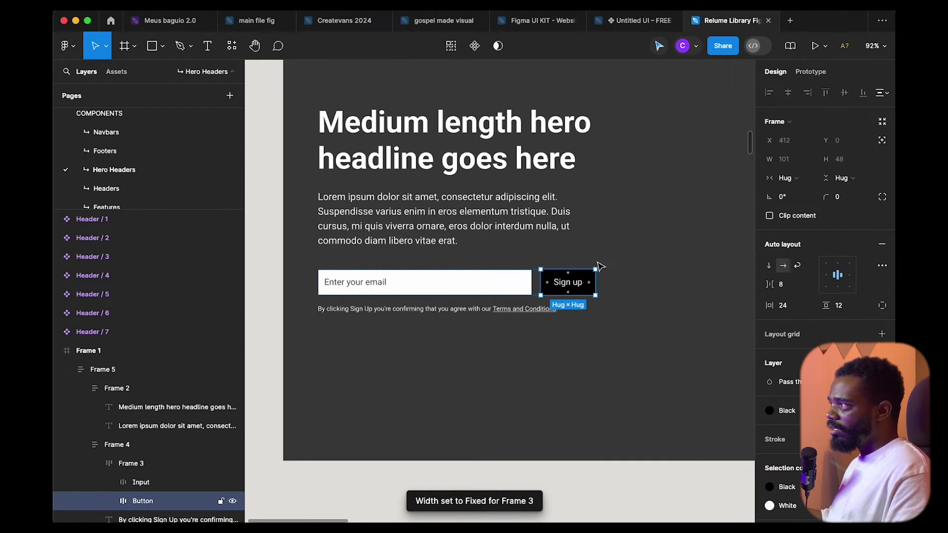
click(787, 179)
click(790, 192)
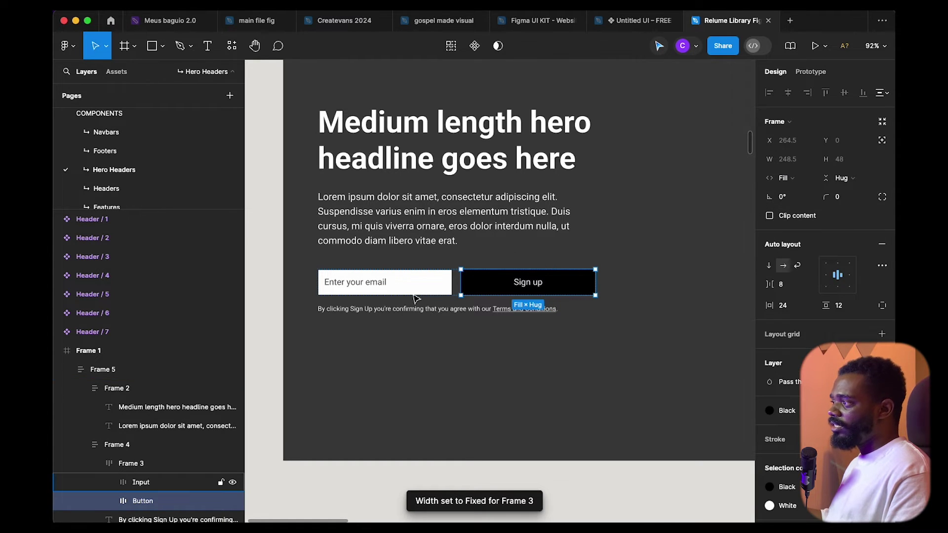
- Compare the sizing of the email input, the Sign up button and the frames that contain them
click(429, 286)
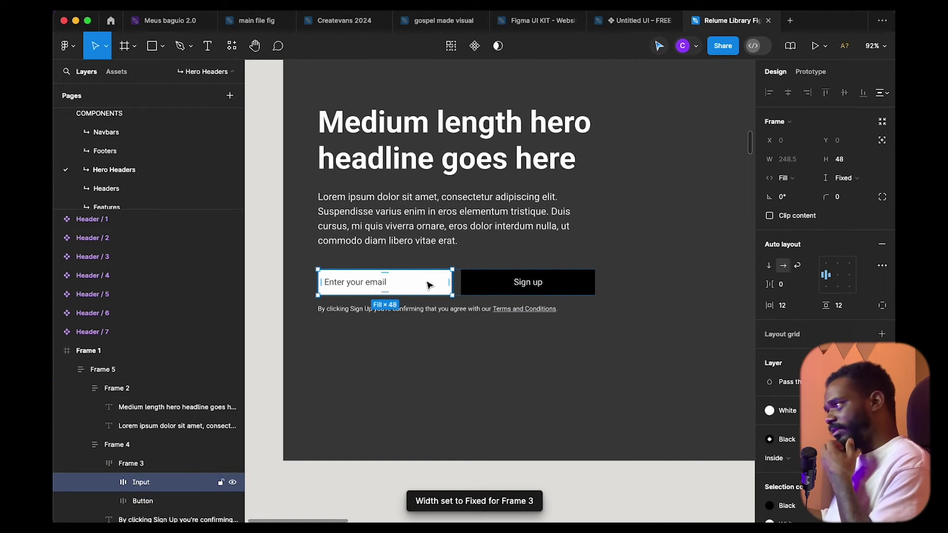
click(465, 285)
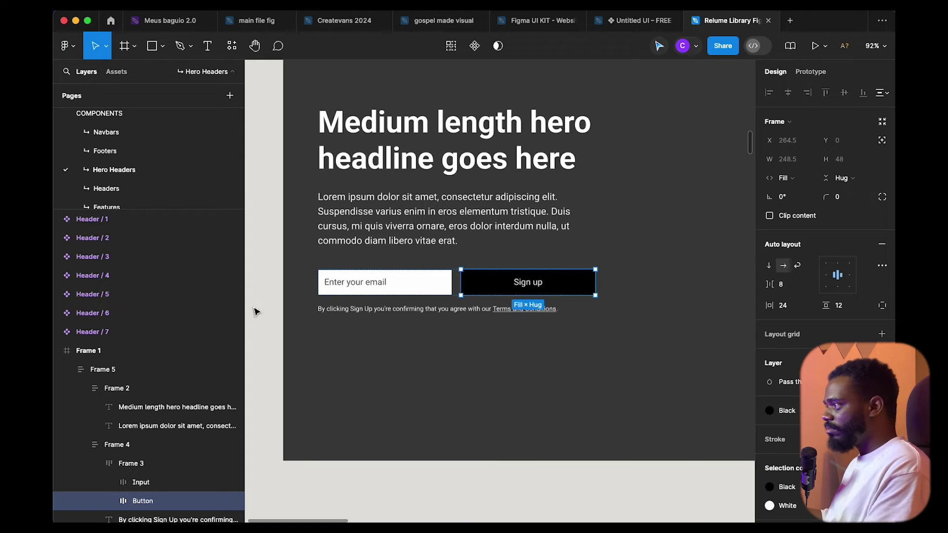
click(427, 364)
click(463, 288)
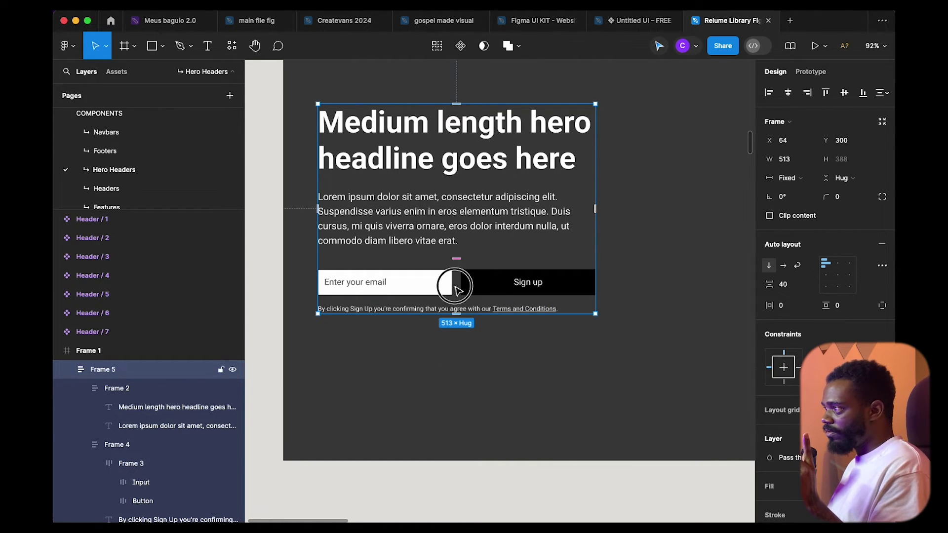
double_click(458, 289)
scroll(457, 290, up, 5)
drag(457, 290, 489, 299)
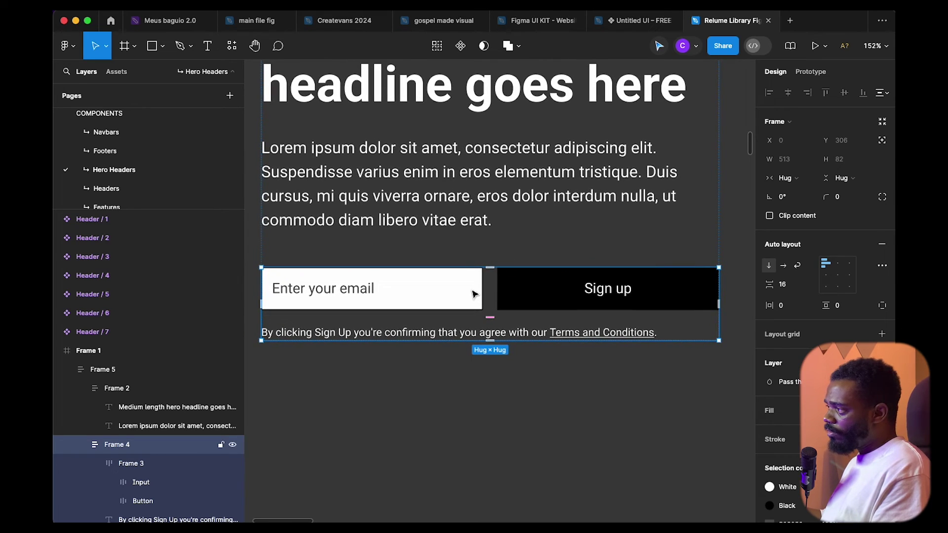
scroll(472, 294, down, 3)
click(484, 289)
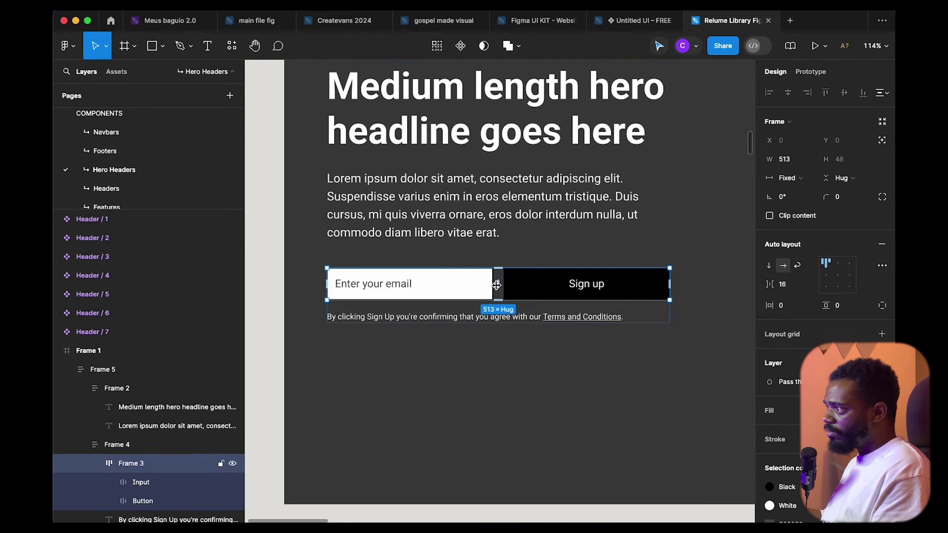
click(536, 286)
click(484, 285)
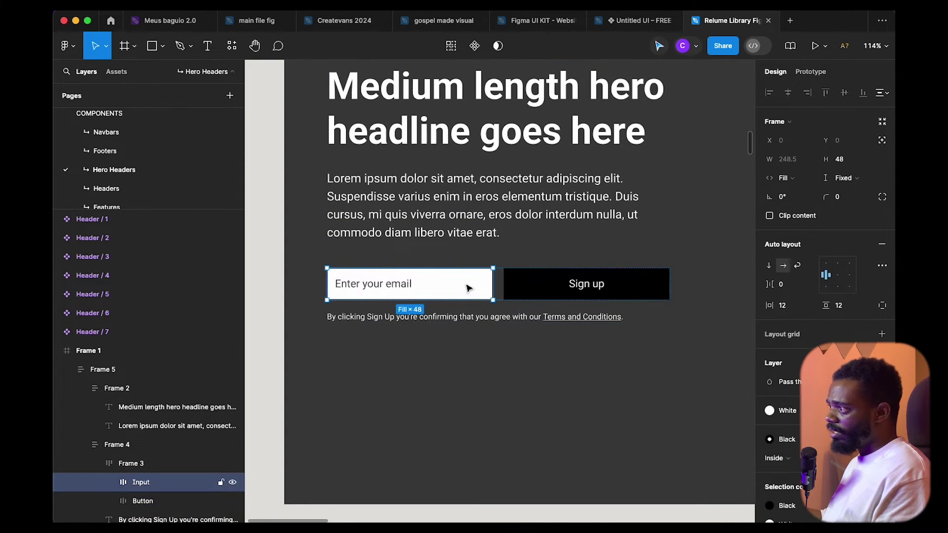
click(523, 288)
click(467, 289)
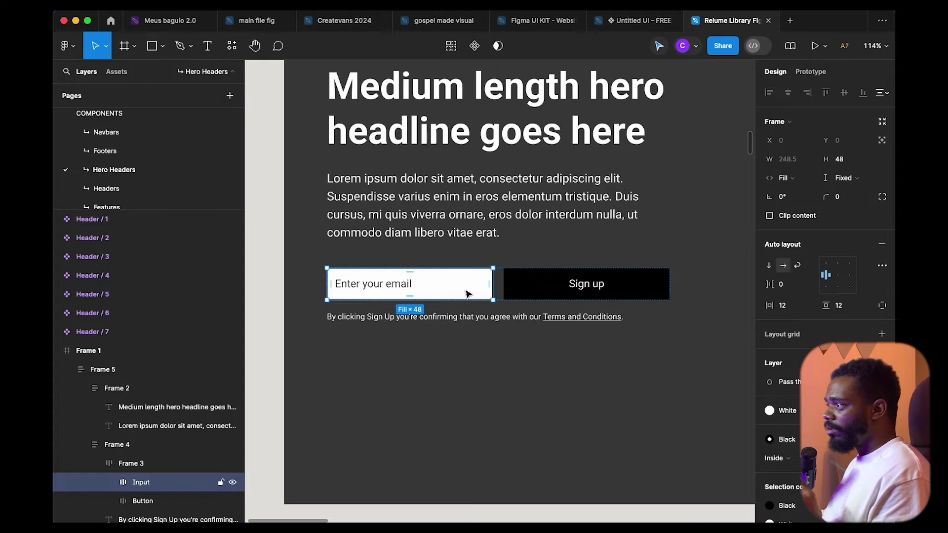
- Widen the email input relative to the Sign up button and set its fixed width to 350
drag(492, 289, 566, 290)
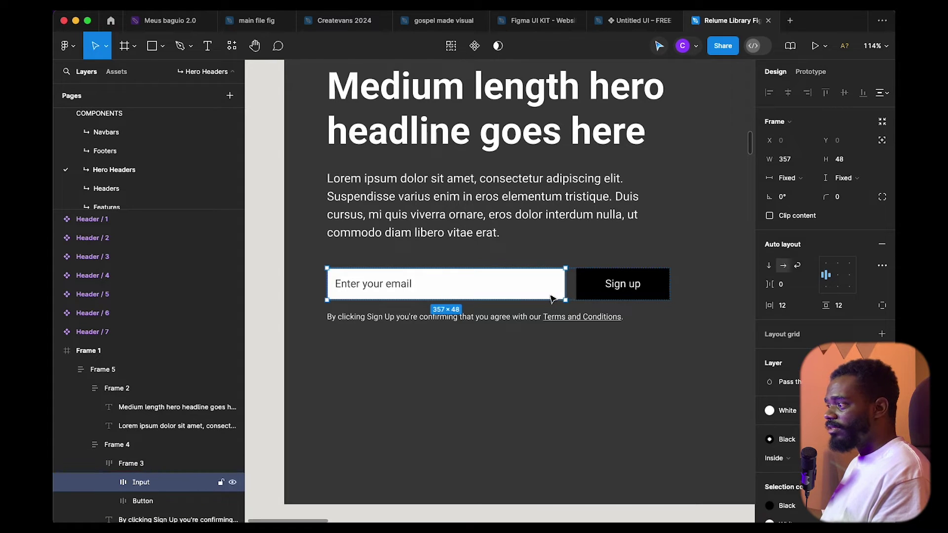
drag(570, 289, 563, 288)
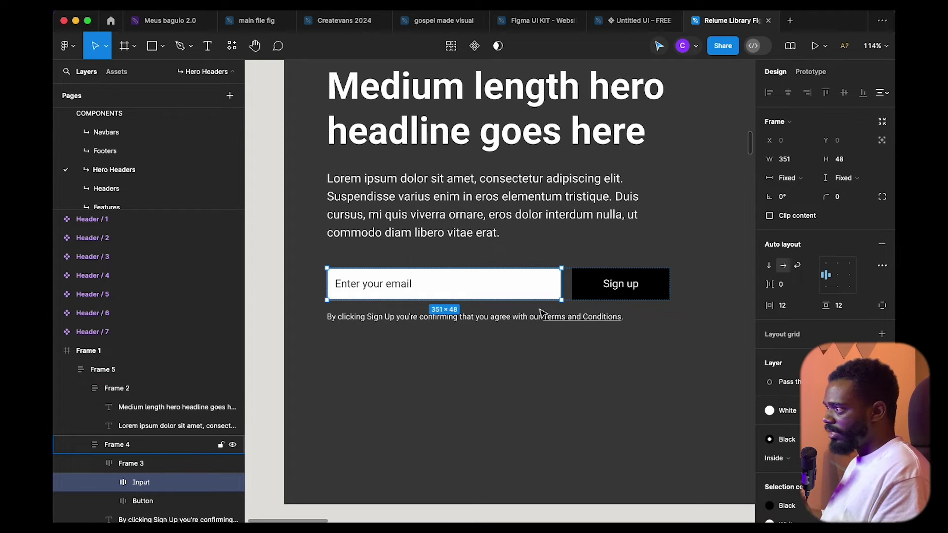
drag(563, 293, 560, 293)
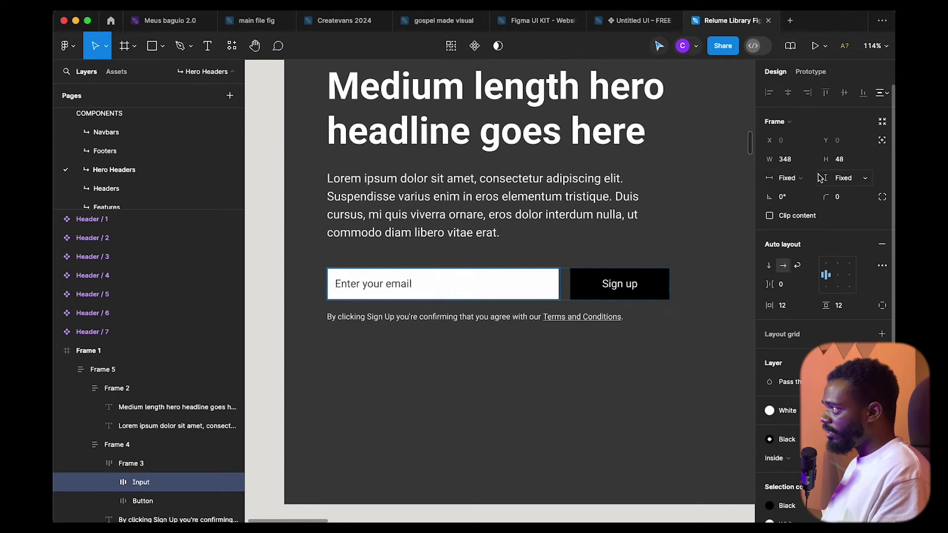
click(796, 160)
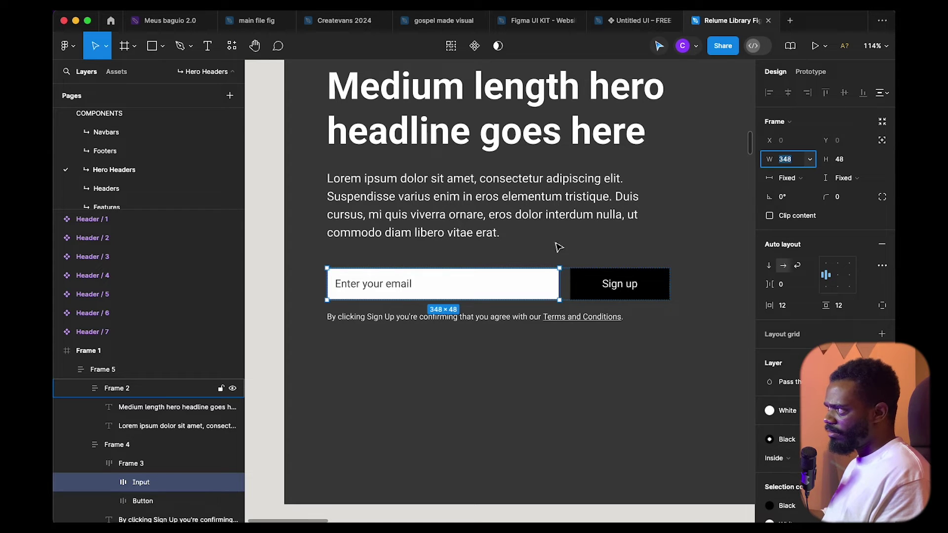
text(350)
key(Return)
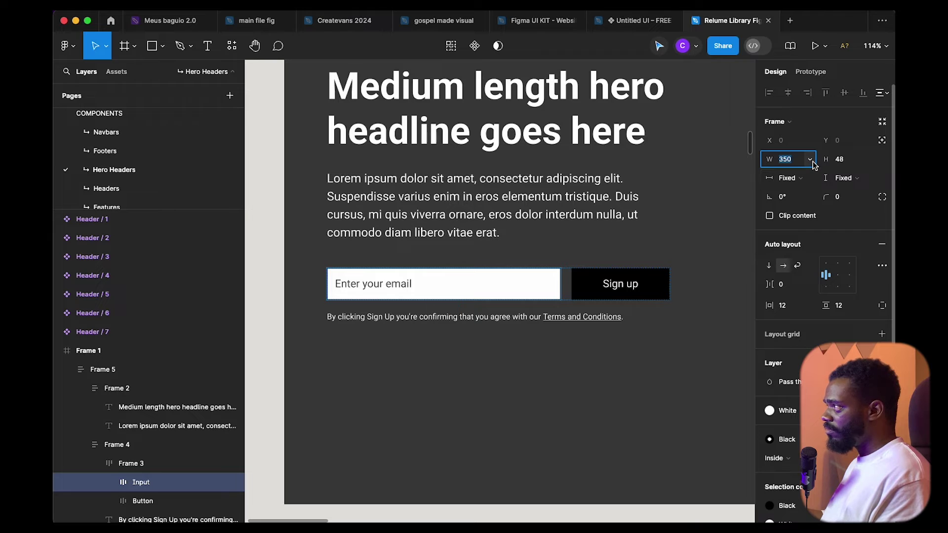
- Give the email input a minimum width of 350 and set its horizontal sizing to Fill container
click(811, 160)
click(818, 182)
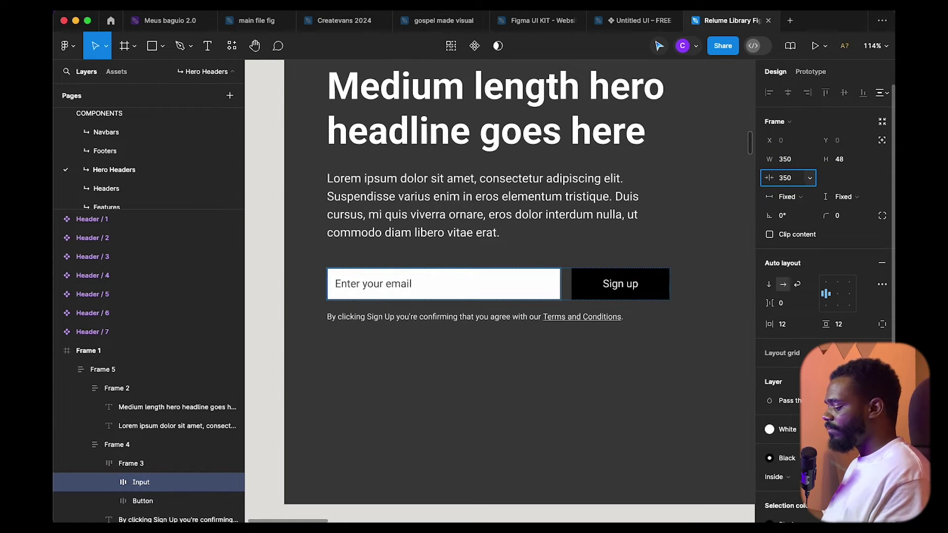
key(Return)
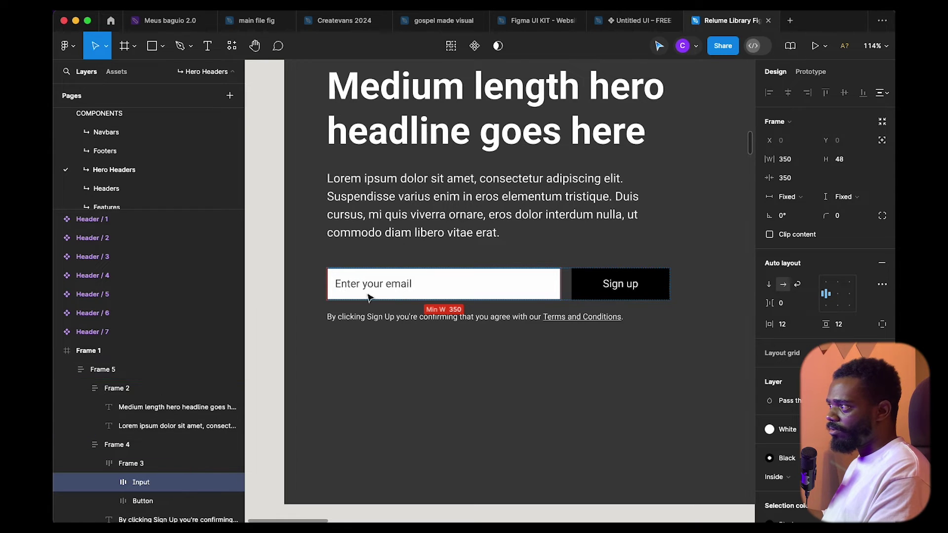
click(797, 203)
click(791, 224)
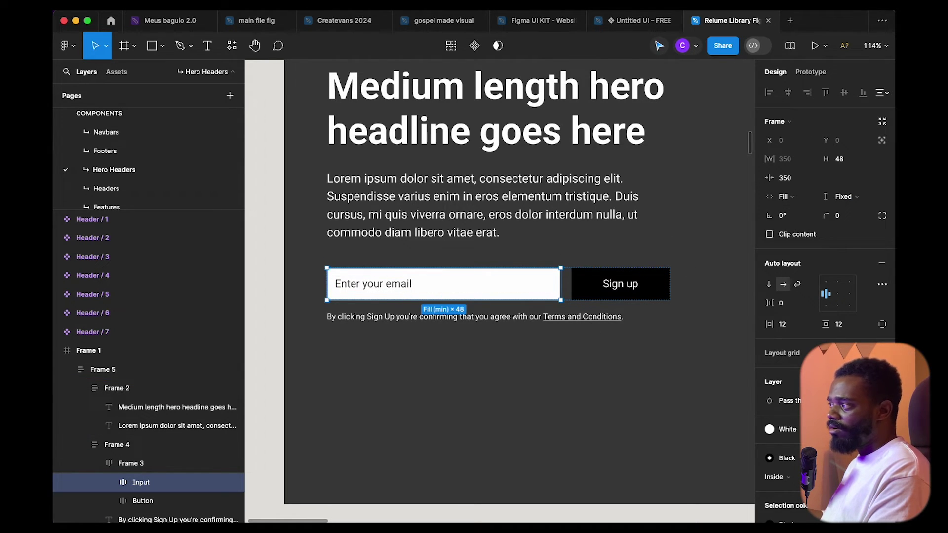
- Check how the email input with its minimum width and the neighbouring Sign up button are sized
click(594, 330)
scroll(558, 324, right, 2)
click(514, 304)
click(513, 304)
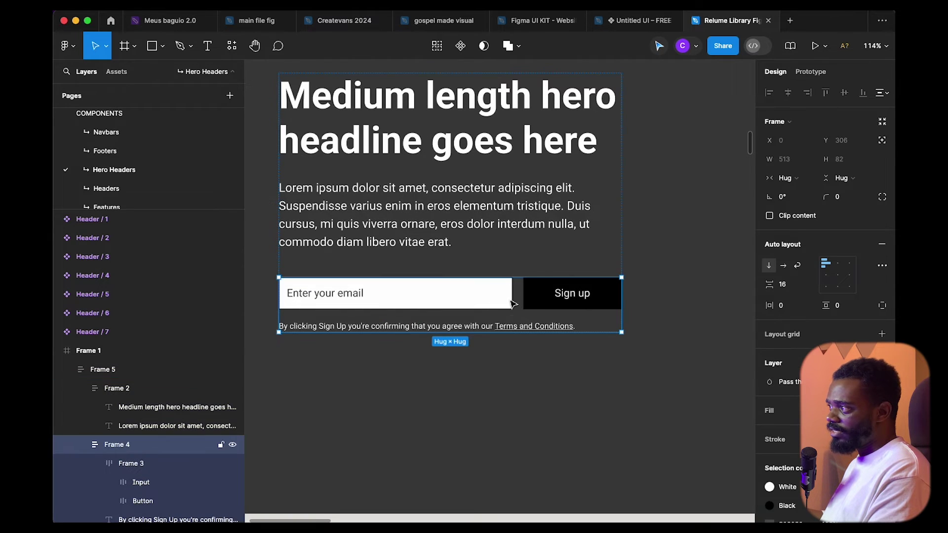
click(514, 304)
click(509, 295)
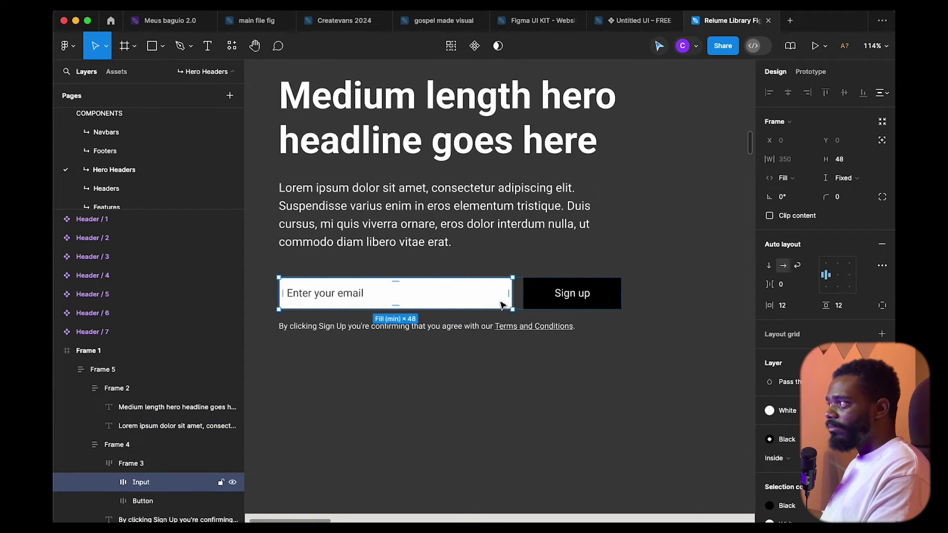
click(541, 303)
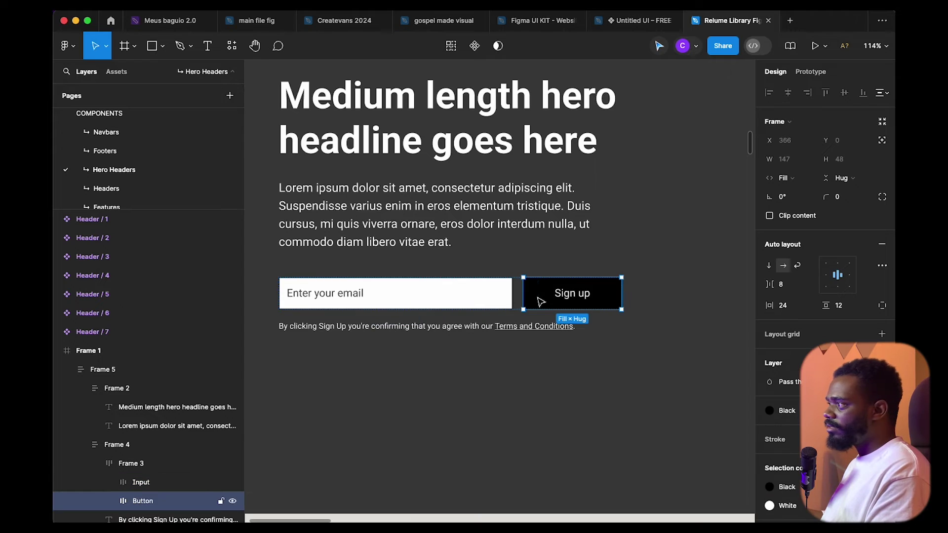
click(512, 302)
scroll(472, 301, down, 1)
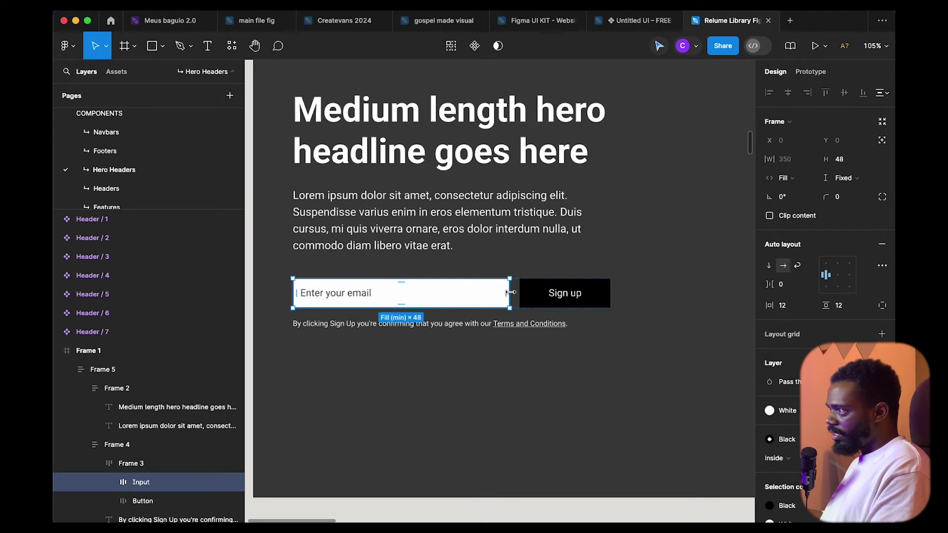
- Set the horizontal sizing of the row frame holding the email input and Sign up button to Fill container
click(632, 334)
click(517, 298)
double_click(517, 298)
double_click(517, 299)
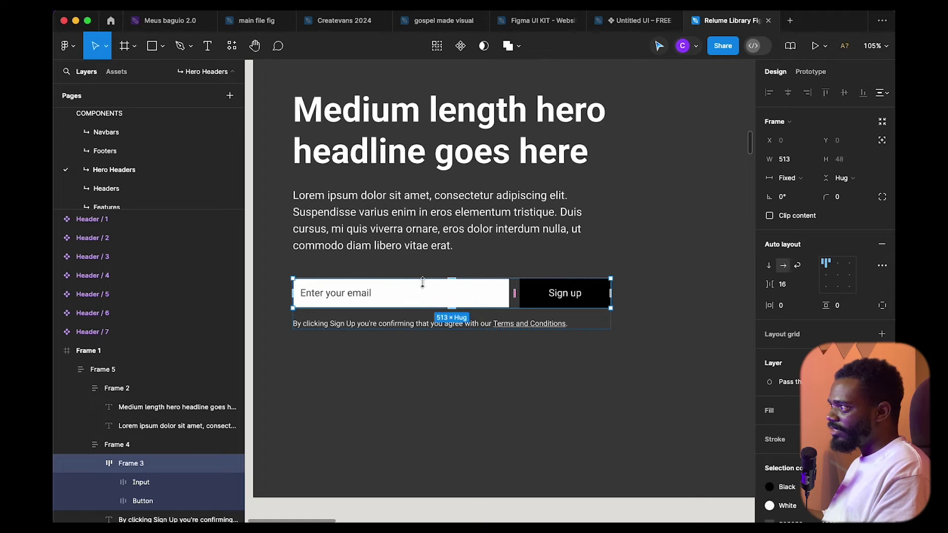
click(510, 349)
double_click(493, 291)
double_click(493, 291)
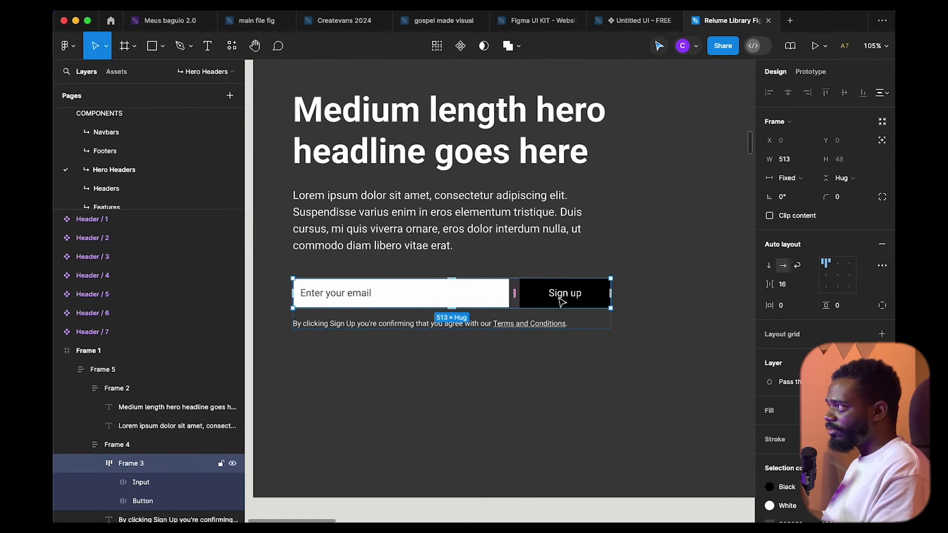
click(790, 178)
click(800, 205)
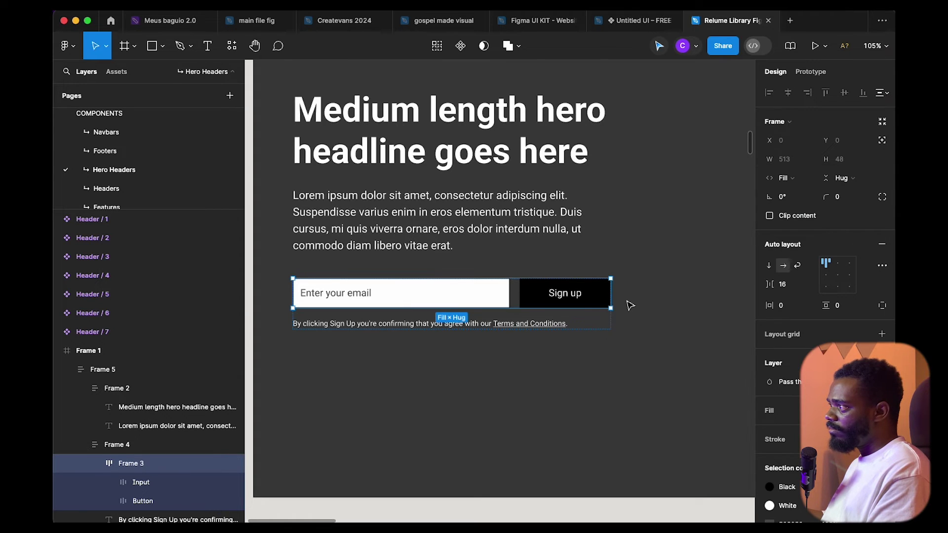
- Set the horizontal sizing of the terms and conditions text below the form row to Fill container
click(529, 339)
double_click(477, 325)
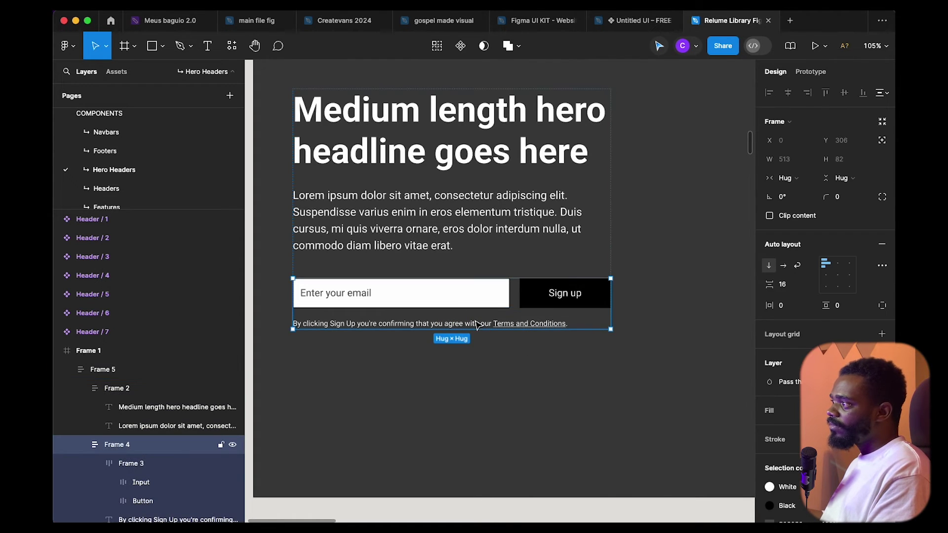
double_click(477, 325)
click(790, 159)
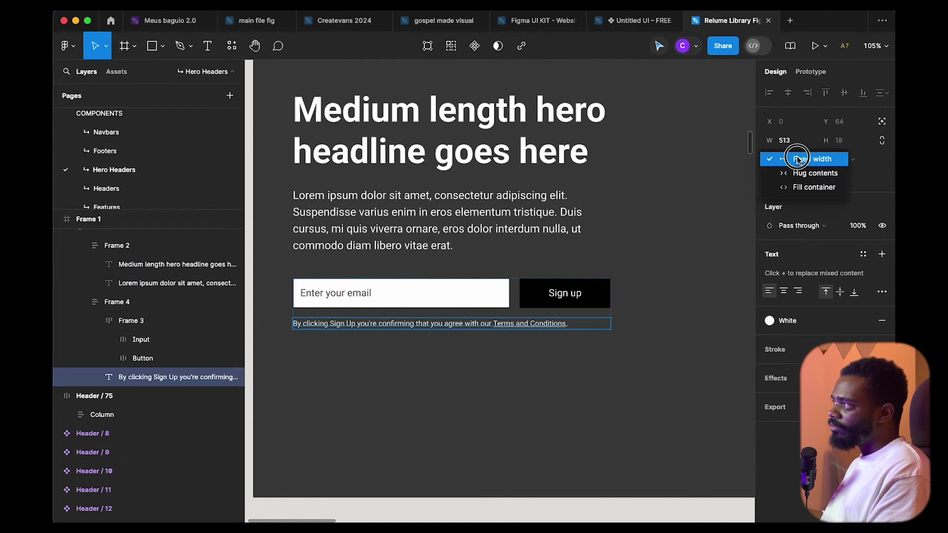
click(805, 185)
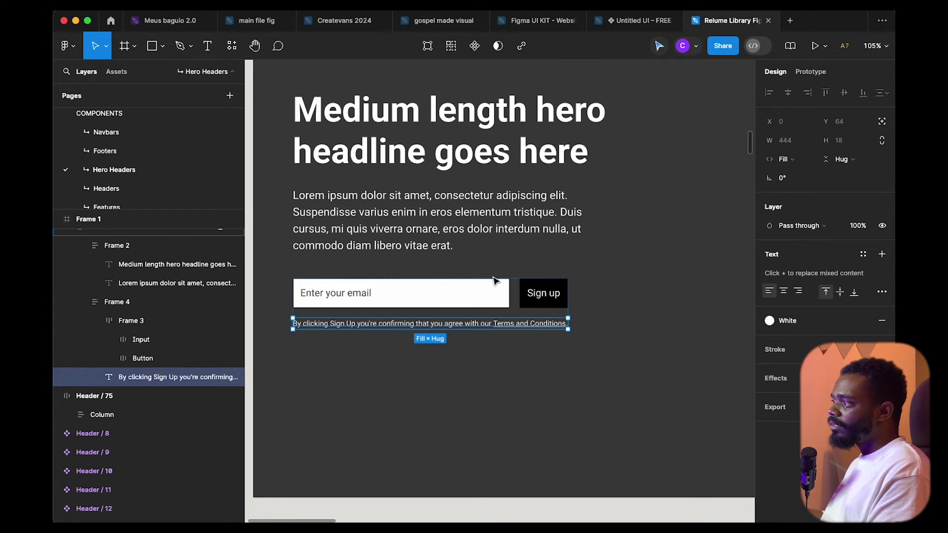
- Set the horizontal sizing of the frame holding the form row and the terms and conditions text to Fill container
click(596, 307)
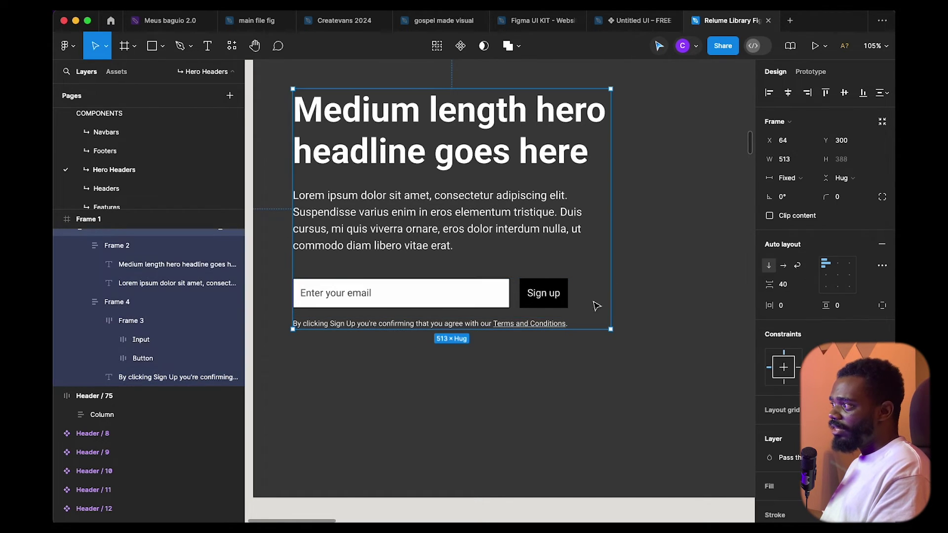
click(522, 322)
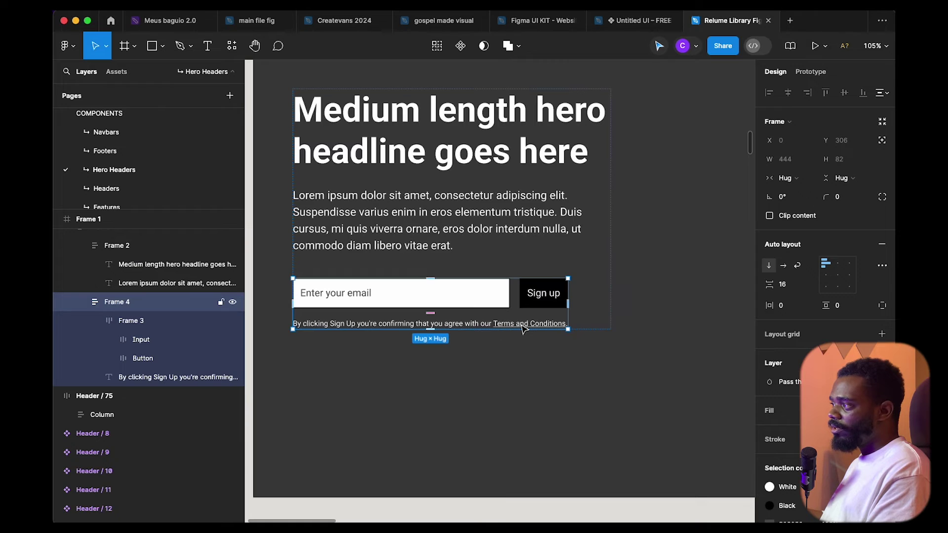
click(524, 329)
click(561, 296)
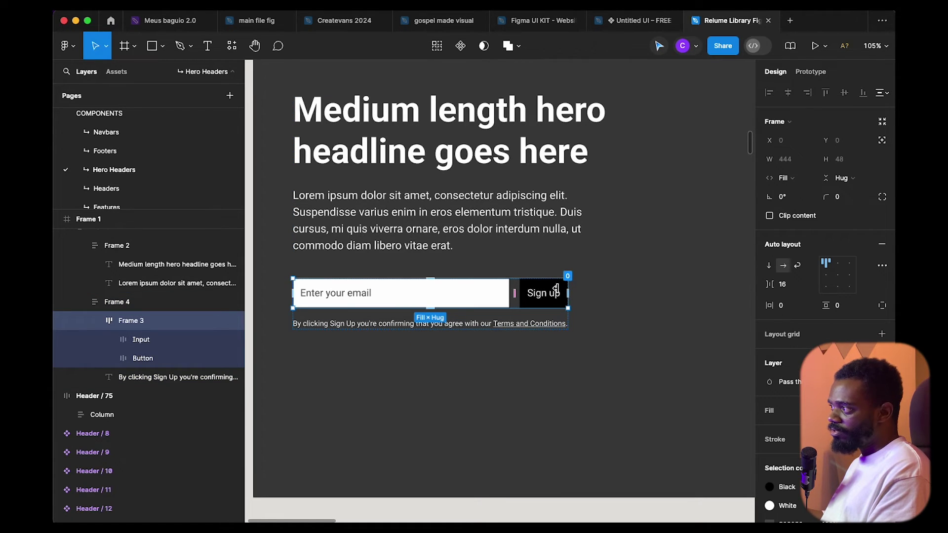
click(556, 295)
click(536, 327)
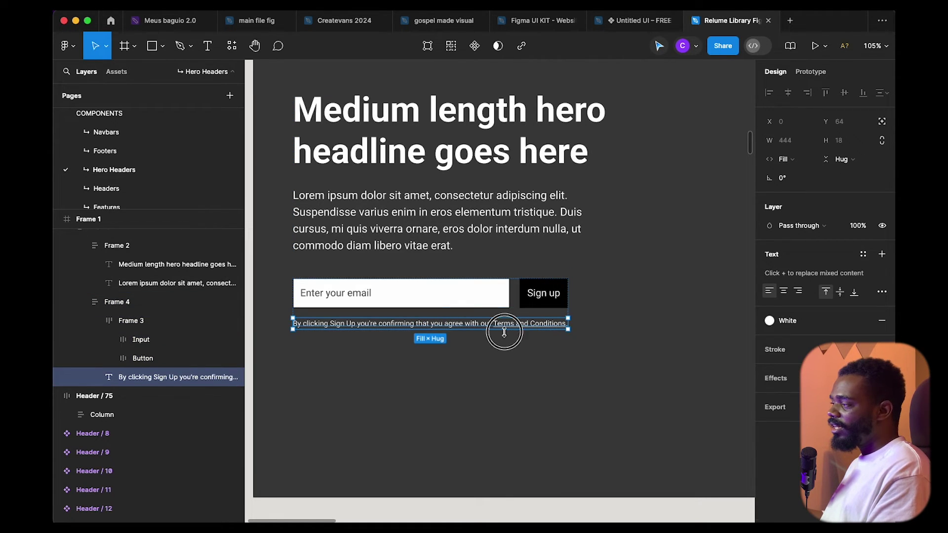
click(514, 312)
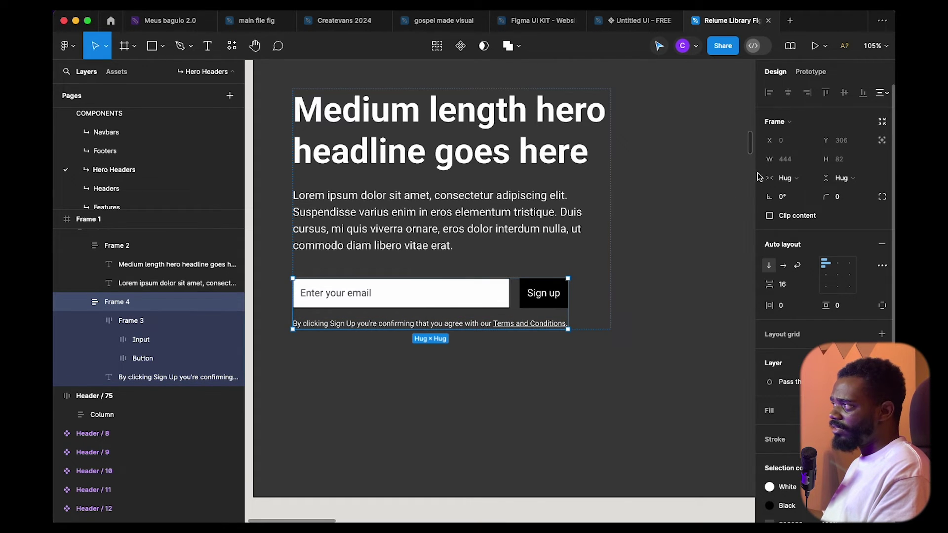
click(784, 180)
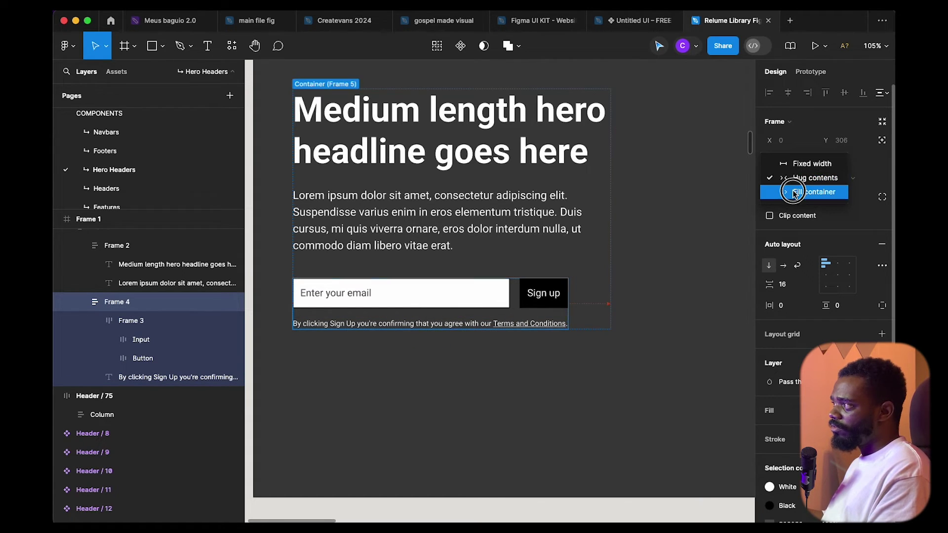
click(789, 191)
click(685, 312)
double_click(554, 323)
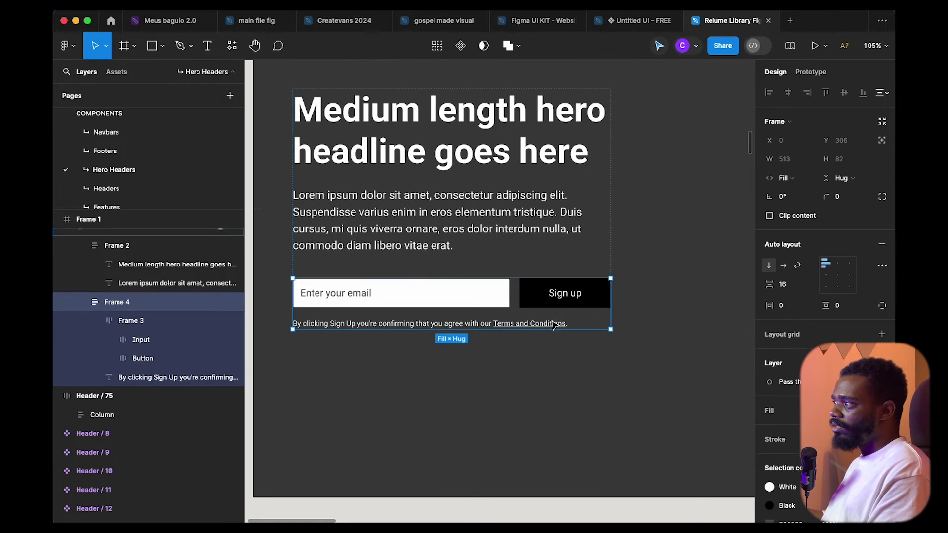
- Widen the outer container frame holding the headline, paragraph and sign-up form to about 658
scroll(552, 321, down, 5)
click(608, 291)
click(561, 298)
scroll(494, 306, right, 5)
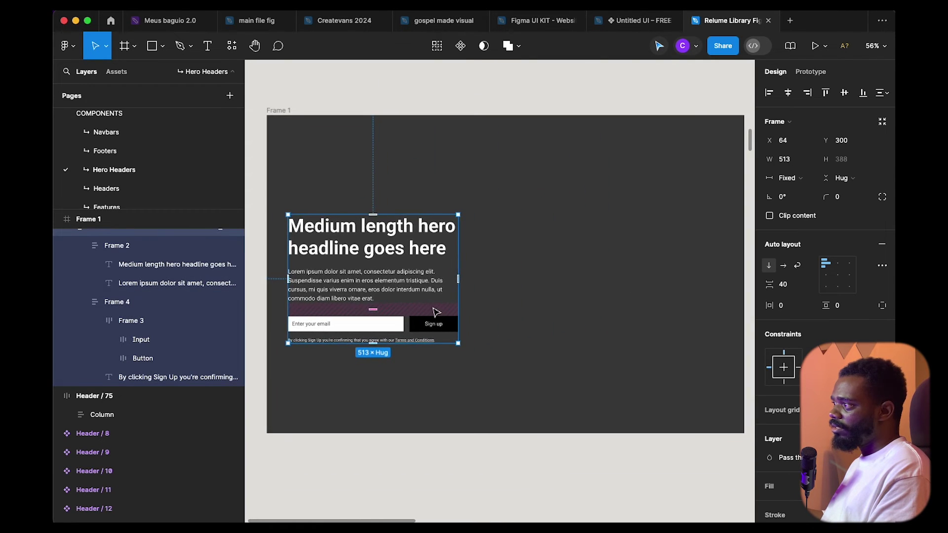
drag(462, 299, 489, 292)
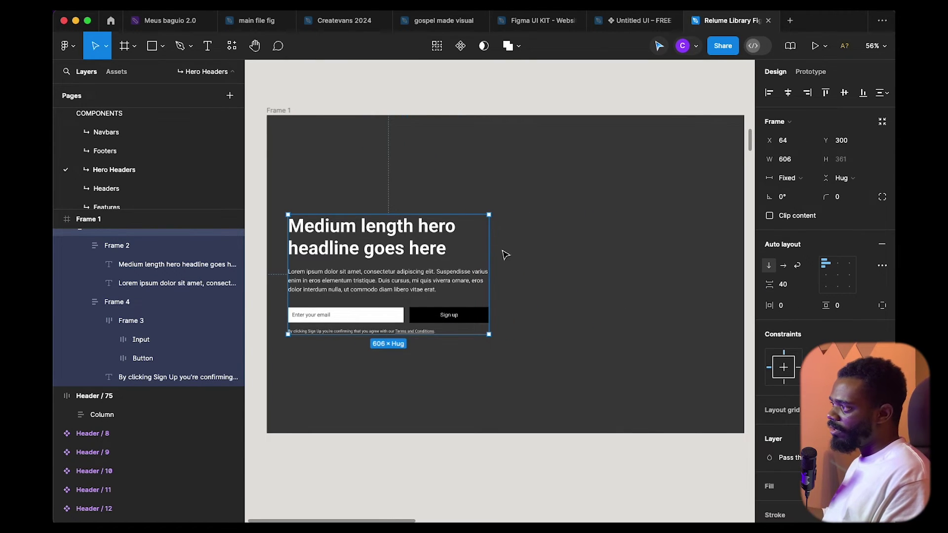
mouse_move(494, 260)
mouse_down()
mouse_move(565, 248)
mouse_move(677, 250)
mouse_move(567, 252)
mouse_move(487, 269)
mouse_move(491, 255)
mouse_move(506, 252)
mouse_up()
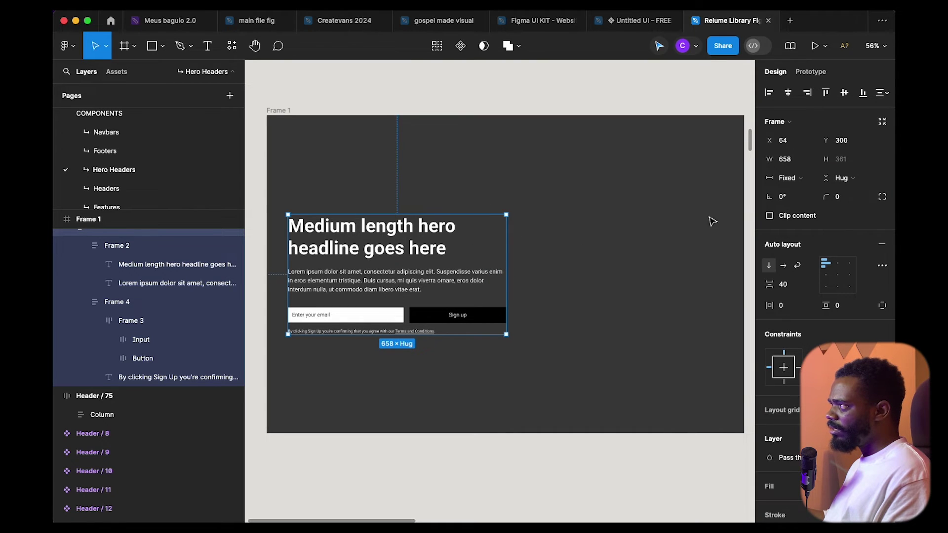
- Give the outer container frame a maximum width of 658
click(794, 163)
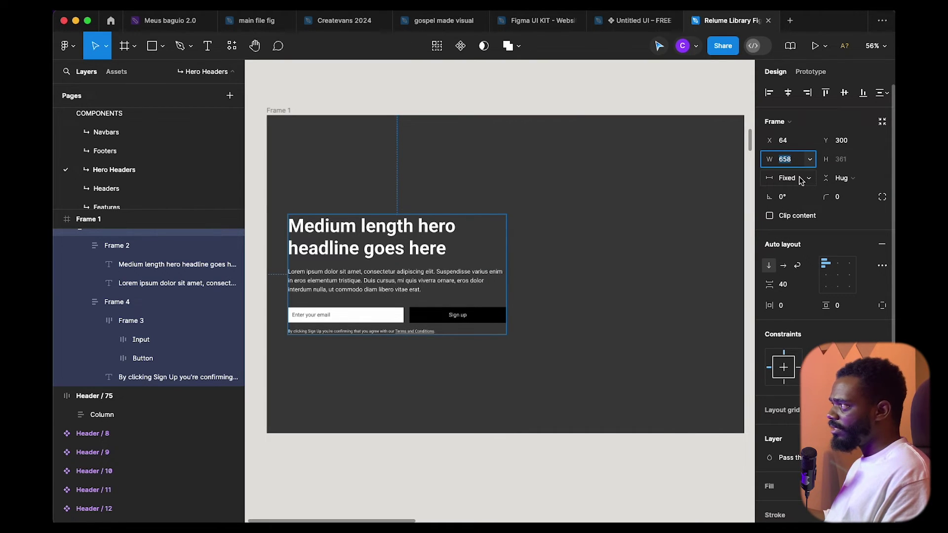
click(809, 161)
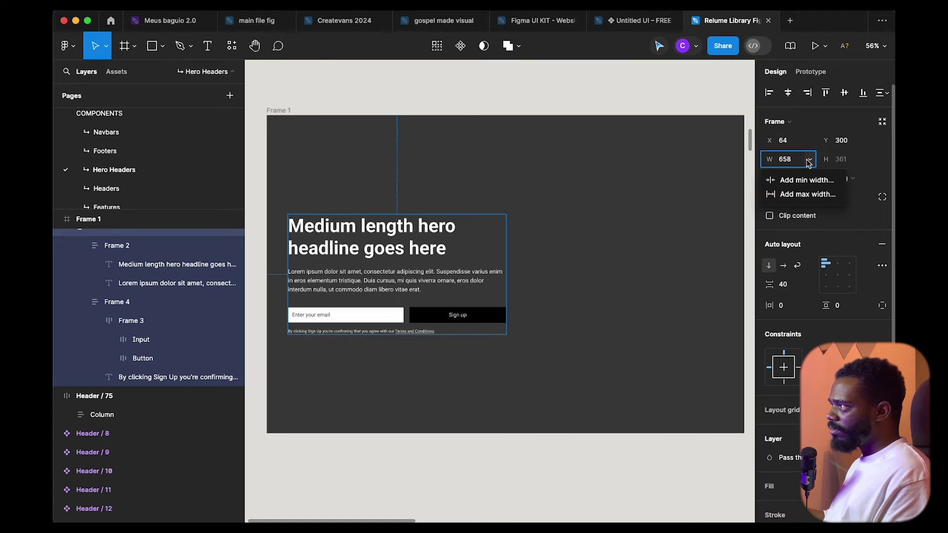
click(803, 196)
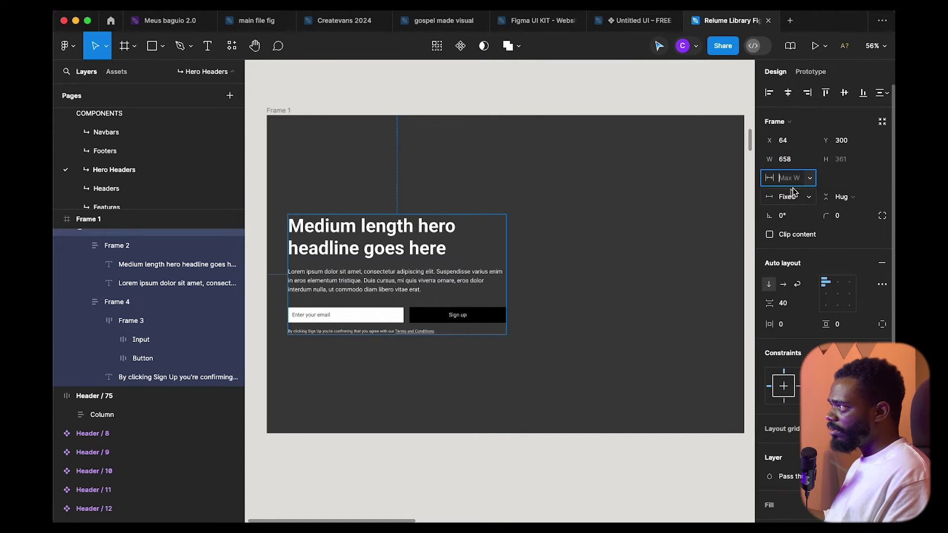
key(Return)
click(631, 258)
- Set the outer container frame's width to 520 and give it a minimum width of 520
click(508, 264)
drag(510, 262, 460, 263)
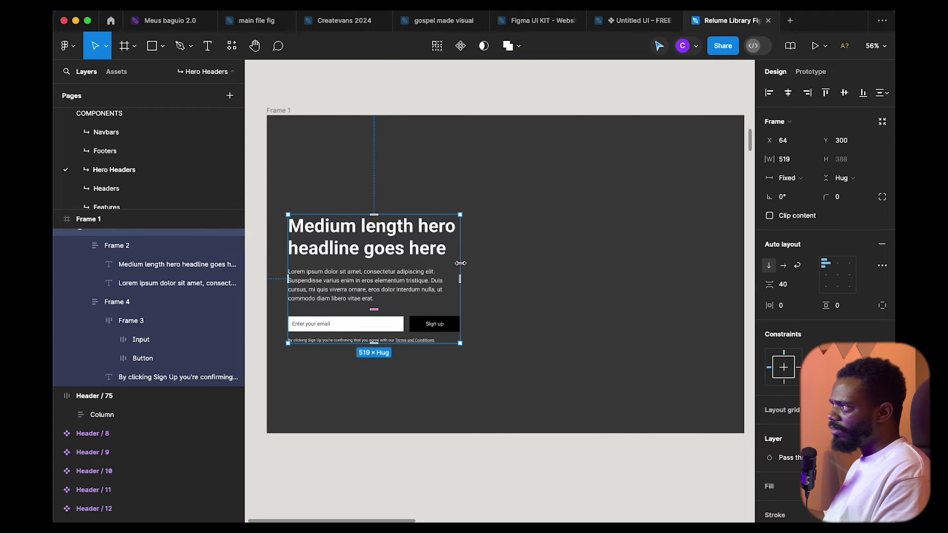
click(789, 159)
text(520)
key(Return)
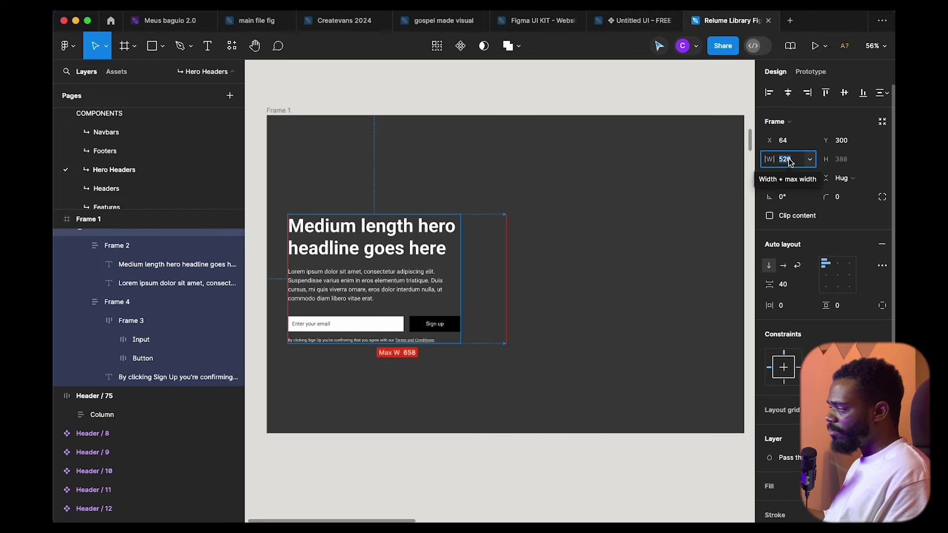
click(809, 161)
click(803, 181)
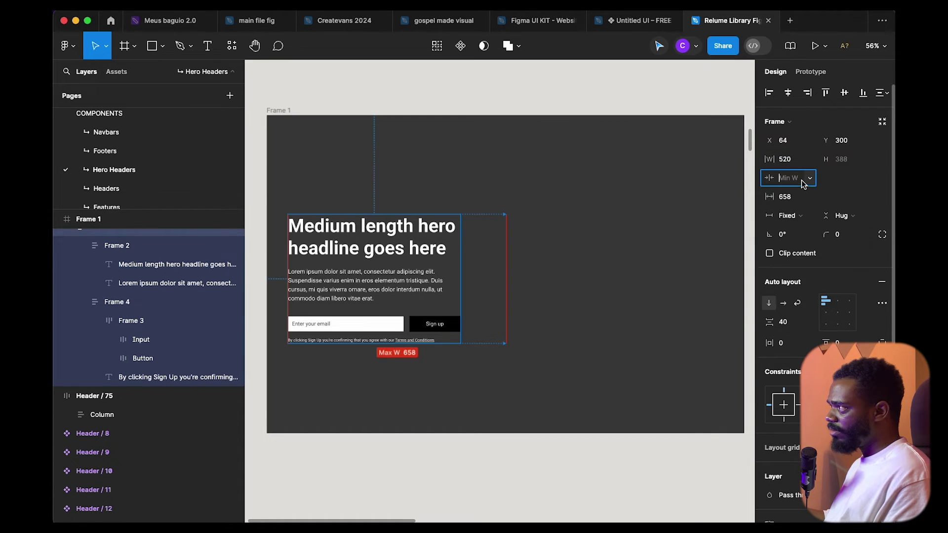
key(Return)
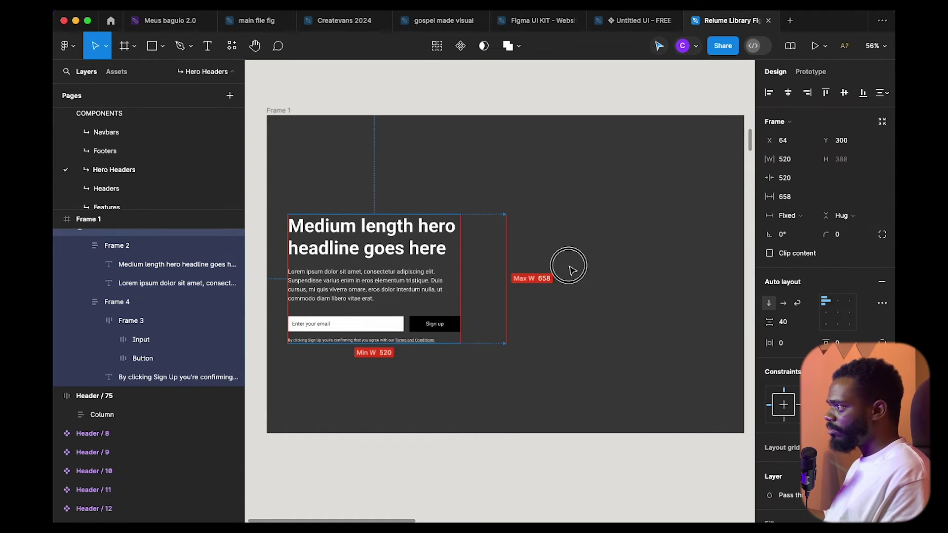
- Test the container frame's minimum width by trying to narrow it from both sides
drag(462, 272, 290, 252)
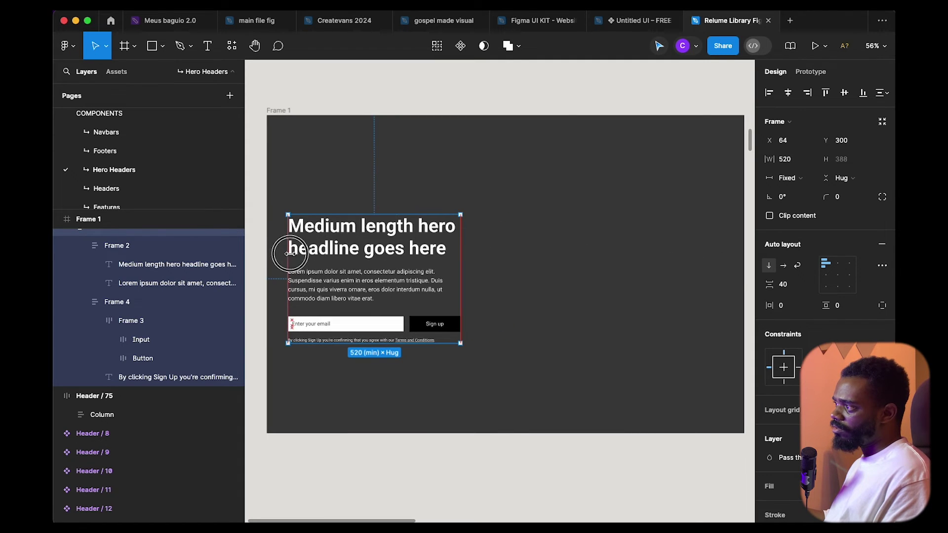
click(570, 253)
scroll(625, 232, left, 3)
scroll(625, 232, down, 1)
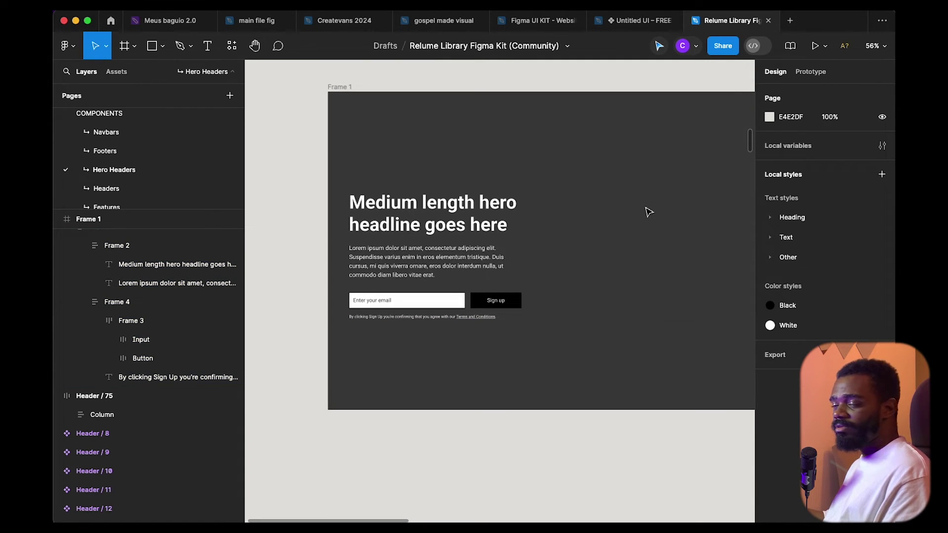
scroll(509, 247, right, 2)
click(414, 258)
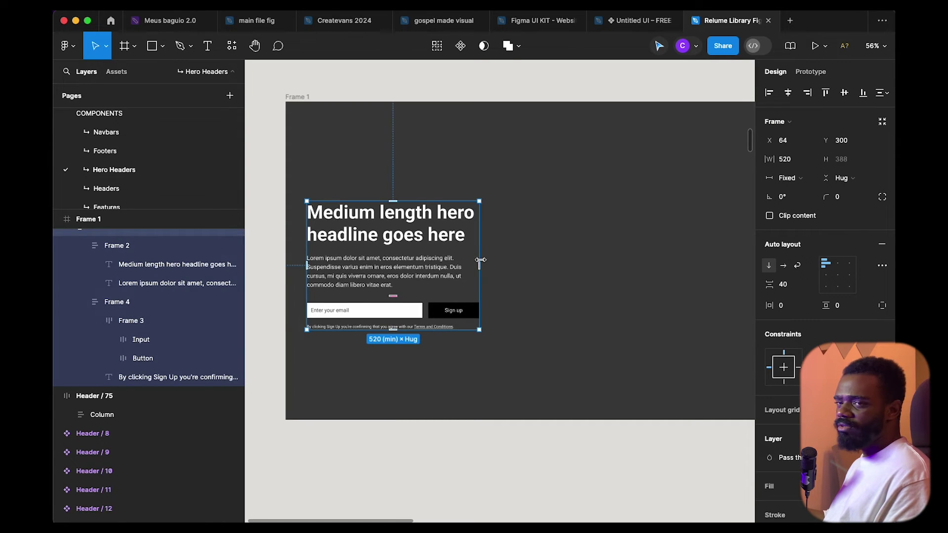
drag(480, 255, 446, 263)
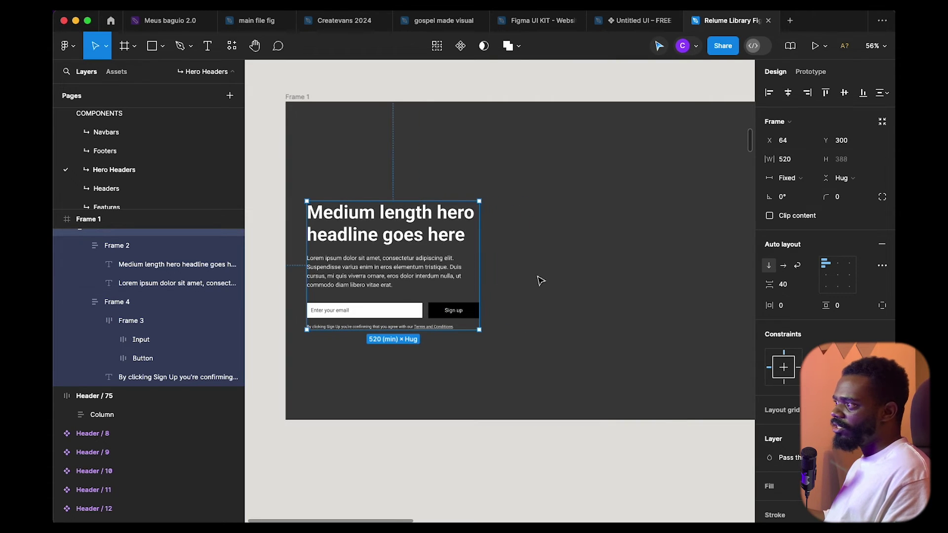
click(571, 280)
scroll(535, 273, right, 1)
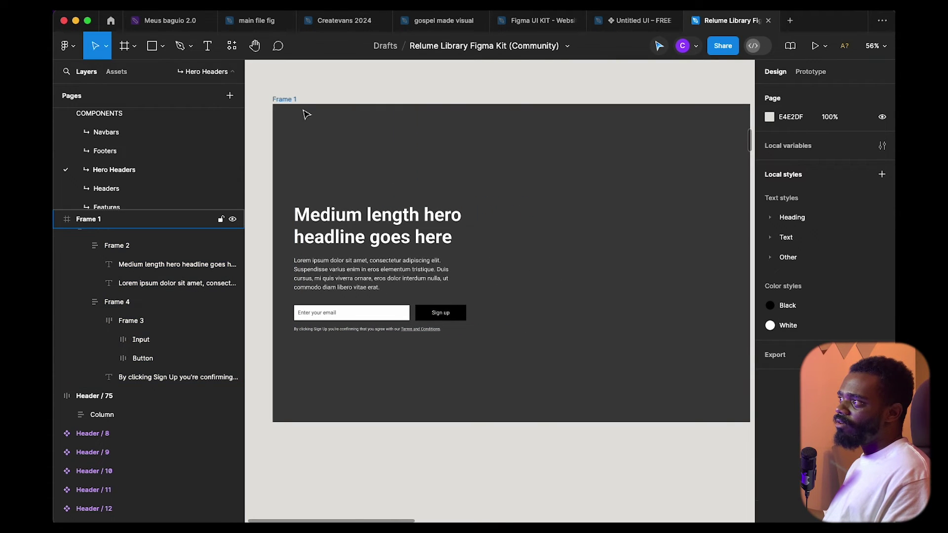
- Apply auto layout to the dark Frame 1 that surrounds the hero content
click(353, 127)
scroll(450, 260, down, 3)
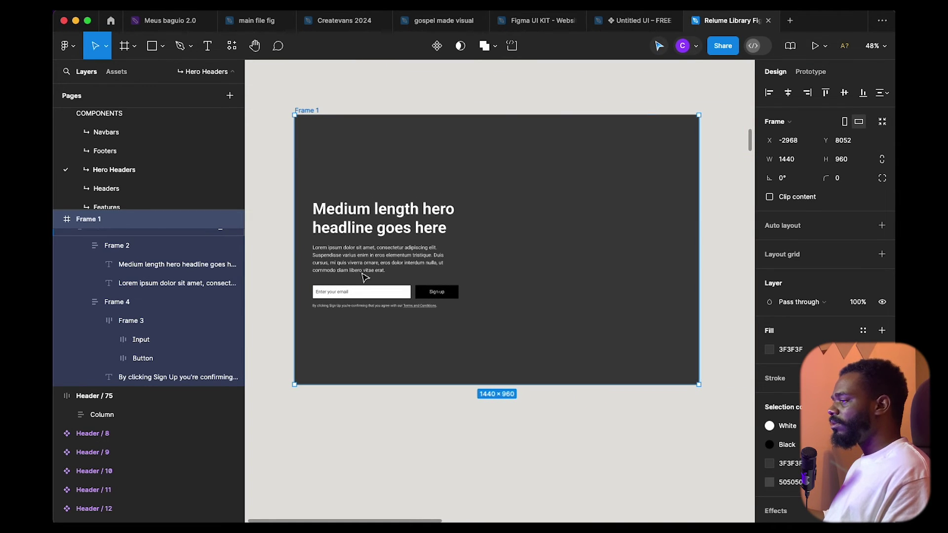
click(352, 268)
click(491, 252)
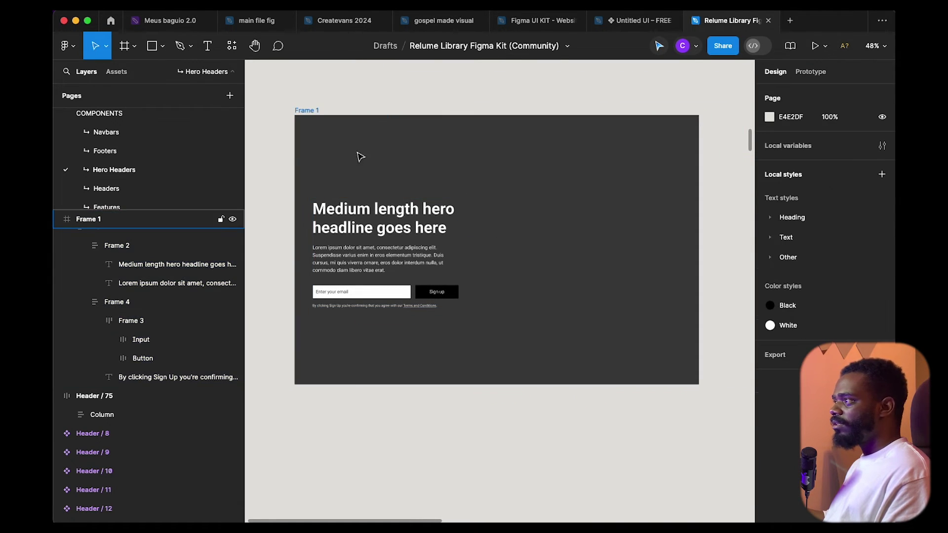
click(428, 187)
key(shift+a)
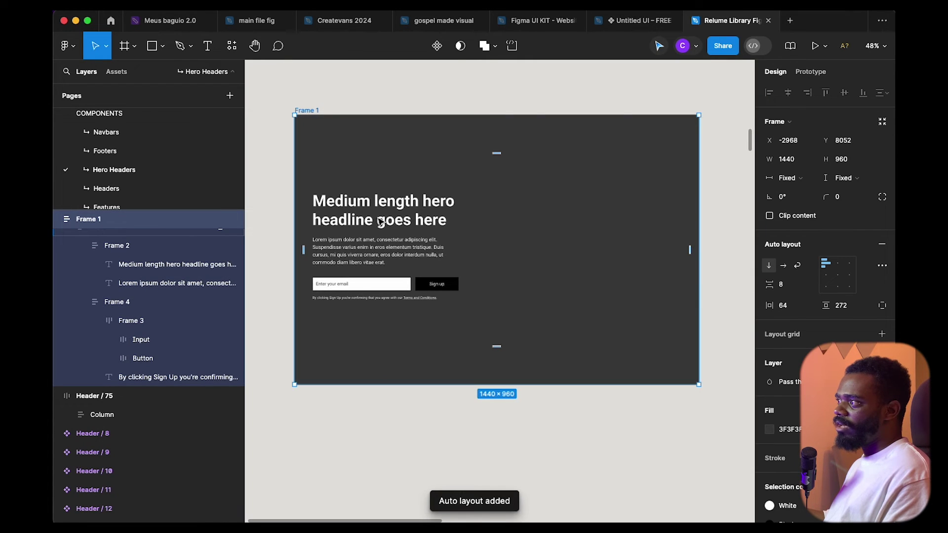
double_click(87, 219)
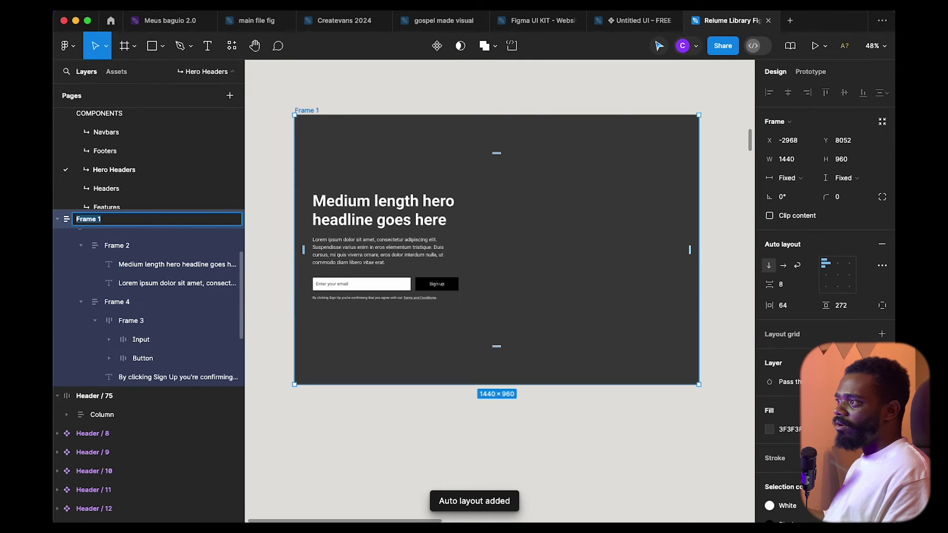
click(275, 280)
- Set the horizontal sizing of the hero content container inside Frame 1 to Fill container
click(393, 231)
click(591, 255)
click(434, 242)
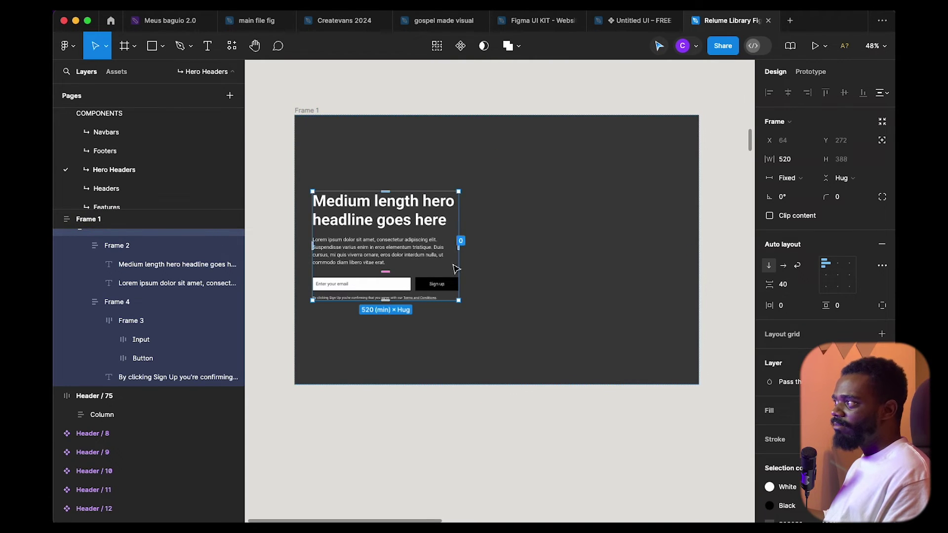
click(788, 178)
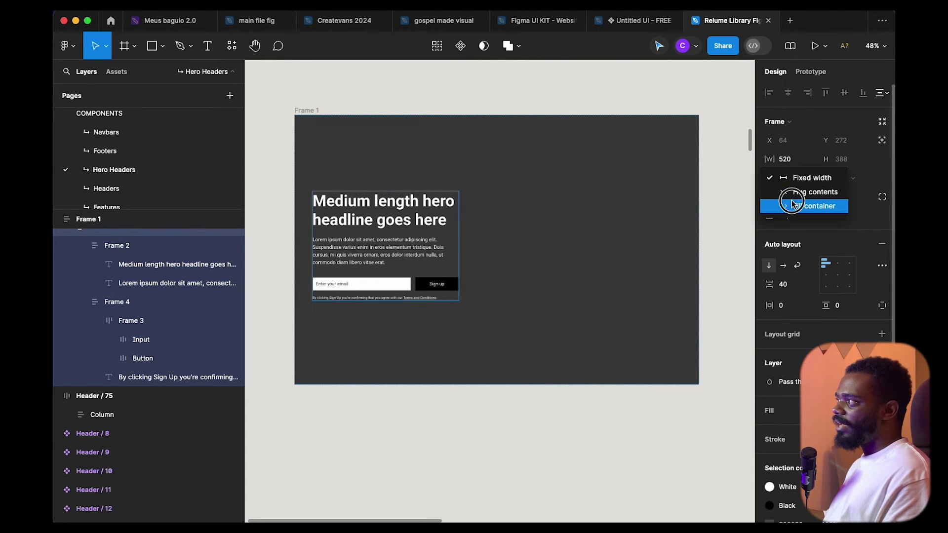
click(791, 194)
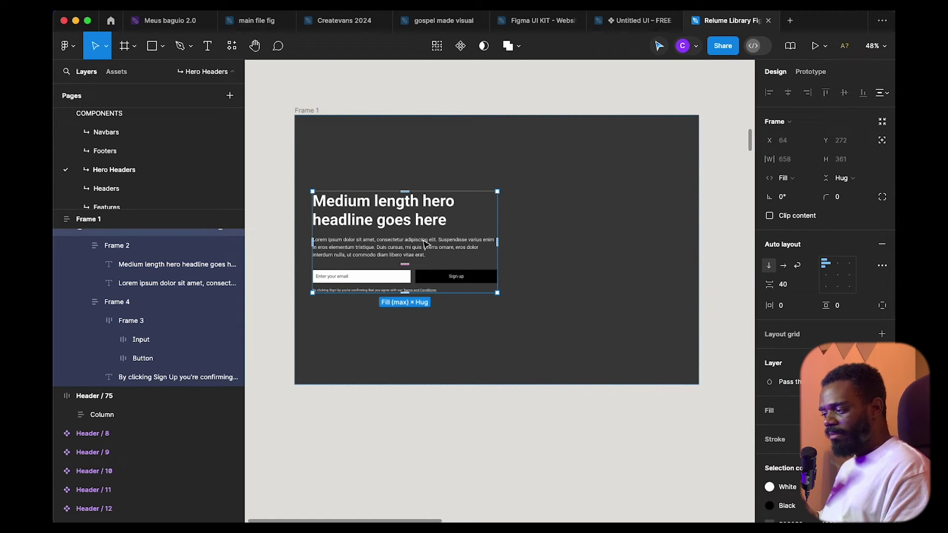
- Test how the hero content responds by narrowing Frame 1, and undo the resize
mouse_move(791, 163)
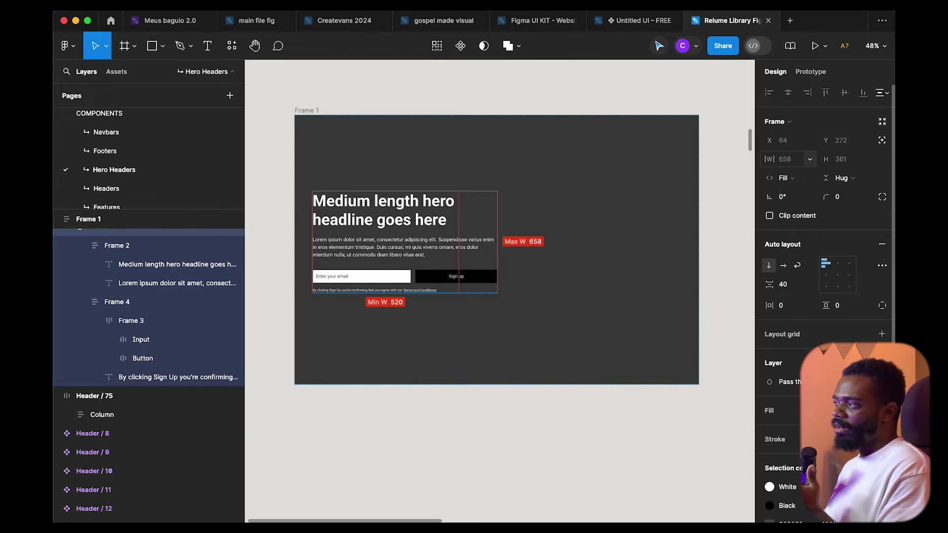
click(600, 250)
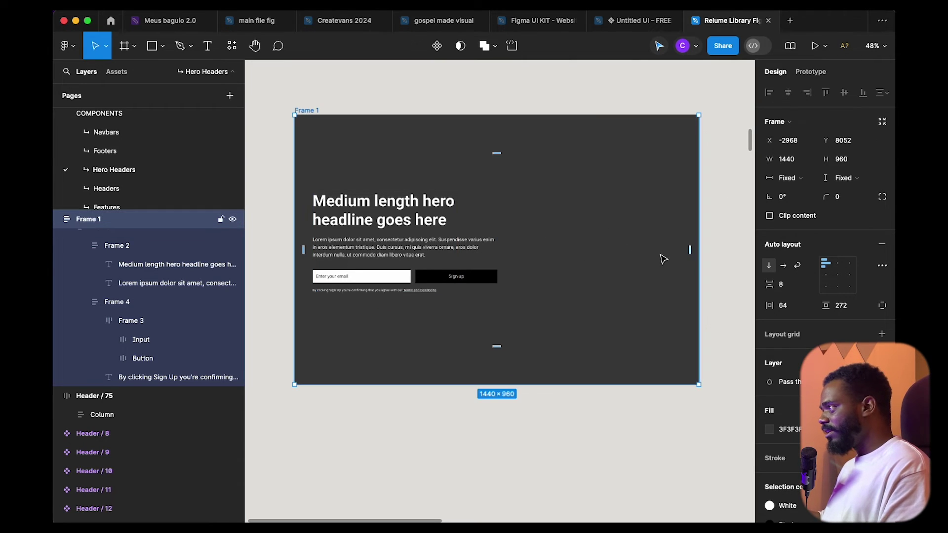
drag(674, 275, 483, 256)
key(super+z)
- Move the evans-light 2 portrait image so it sits just below Frame 1 with its left edge aligned to the frame's
drag(577, 279, 584, 260)
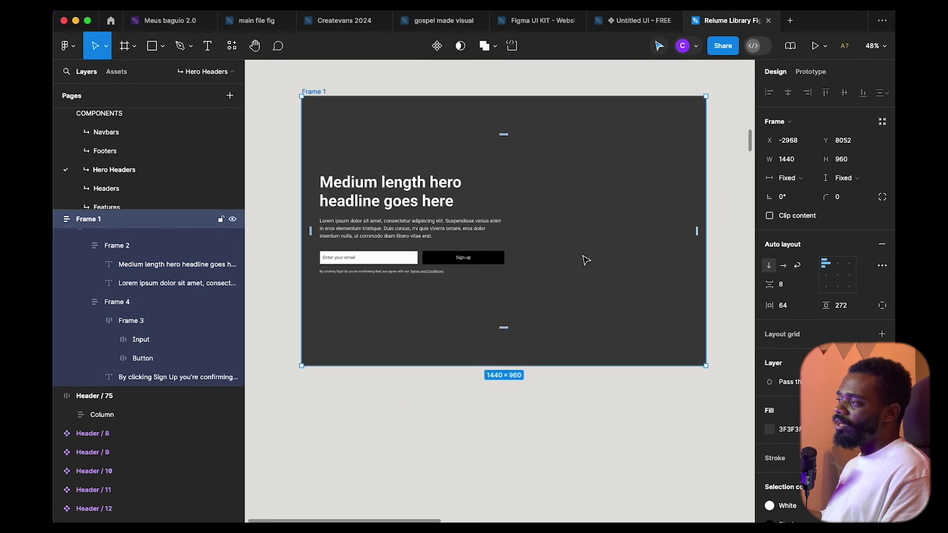
scroll(585, 254, down, 4)
drag(600, 180, 560, 293)
scroll(558, 230, down, 5)
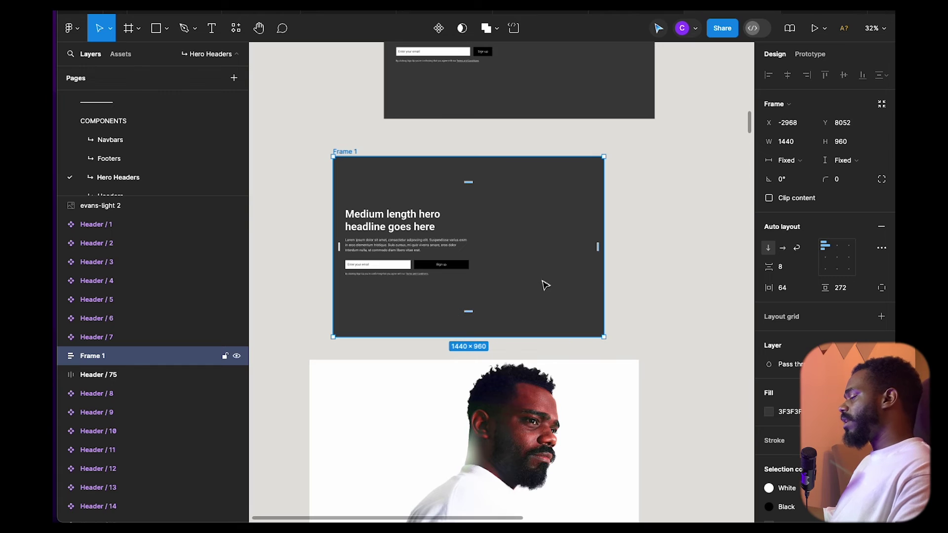
drag(495, 299, 476, 247)
drag(520, 399, 543, 408)
click(522, 263)
scroll(487, 268, left, 2)
scroll(538, 286, down, 2)
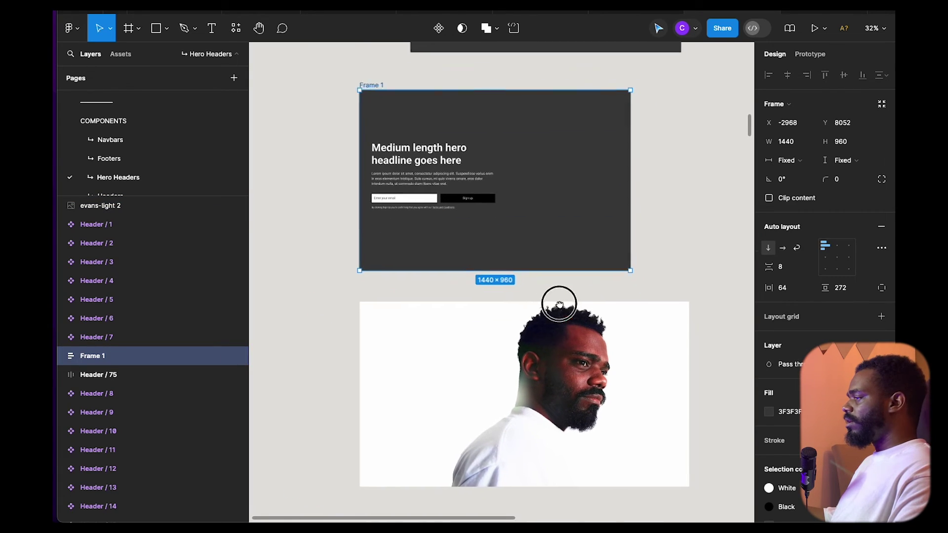
click(560, 355)
scroll(550, 316, up, 5)
scroll(550, 316, left, 1)
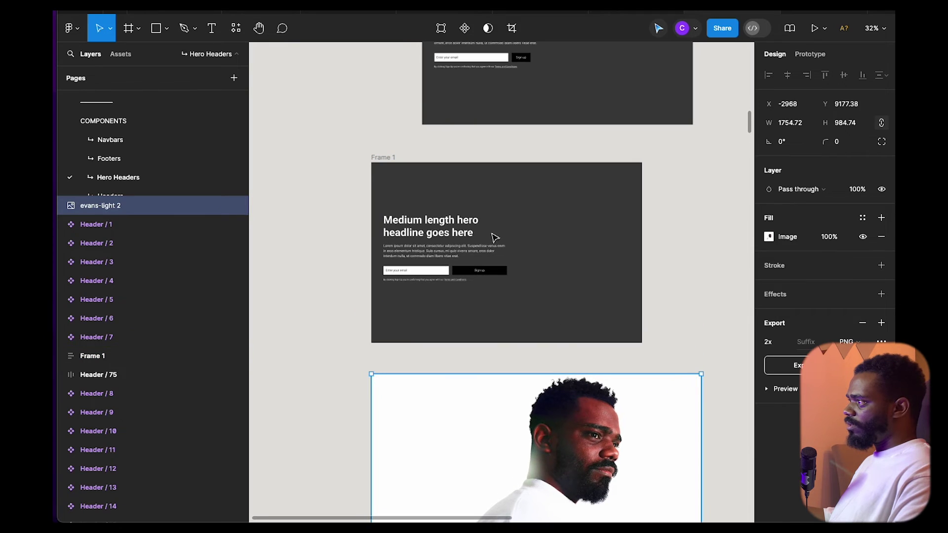
- Replace Frame 1's solid fill with an image fill using evans-light 2.png from the Downloads folder
click(568, 300)
scroll(549, 289, right, 2)
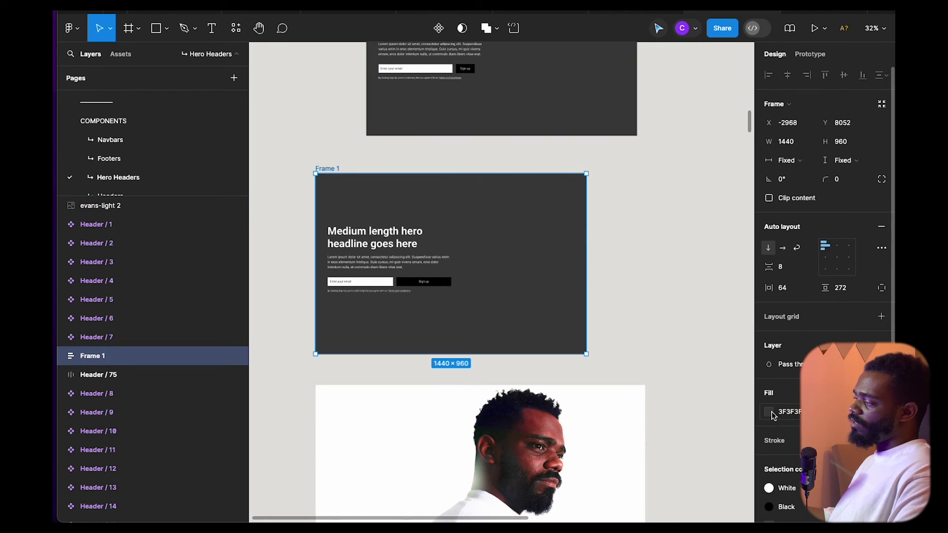
click(770, 412)
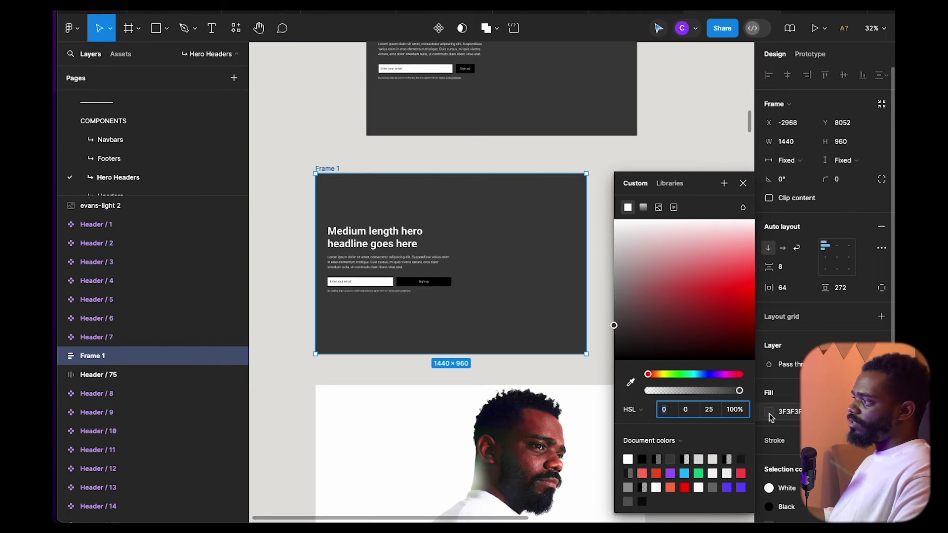
click(660, 208)
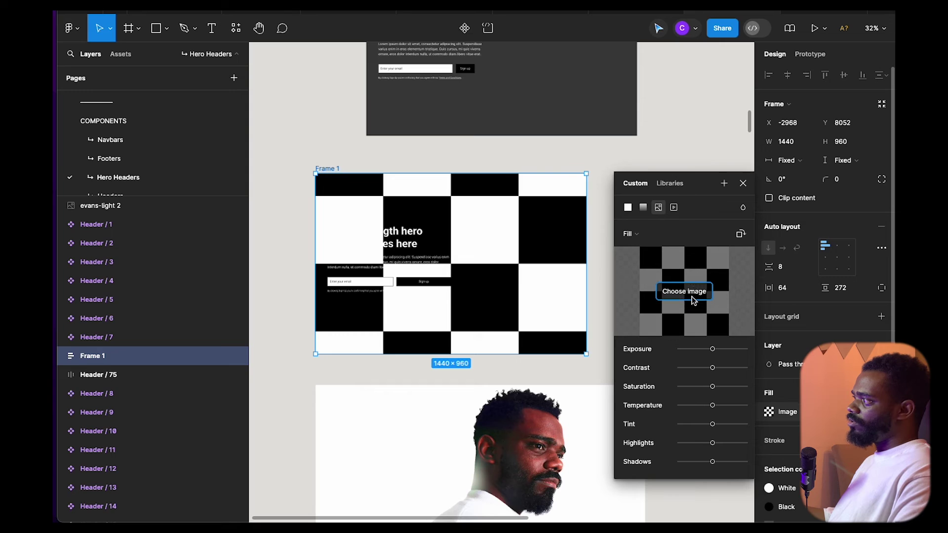
click(671, 260)
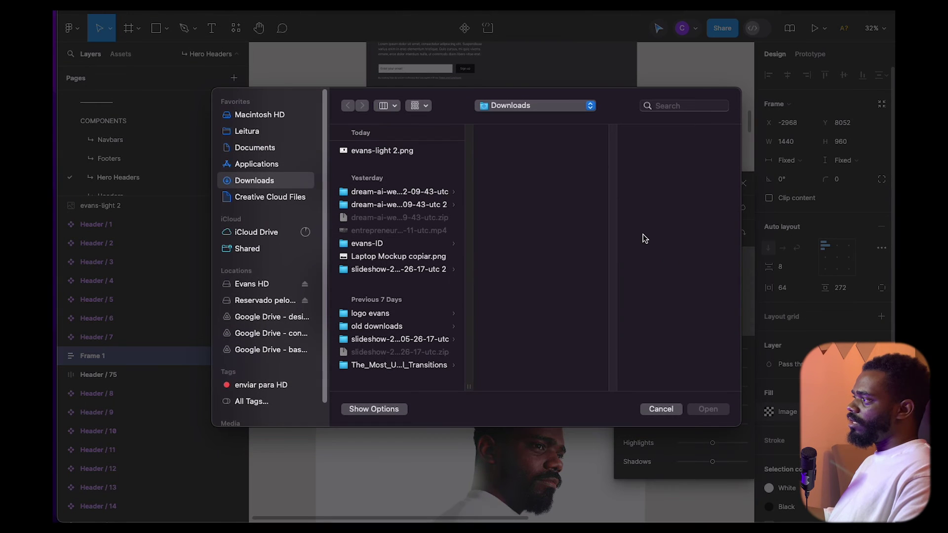
click(403, 151)
key(Return)
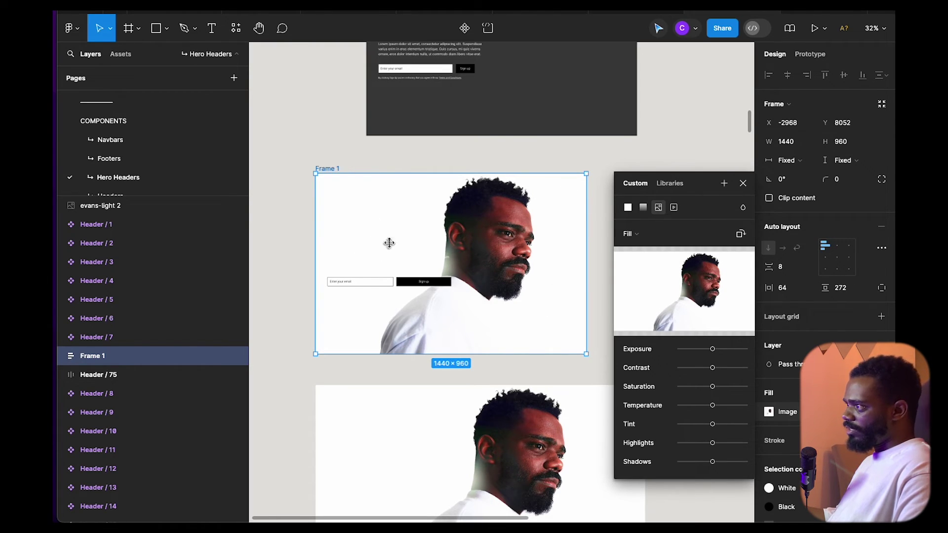
click(609, 156)
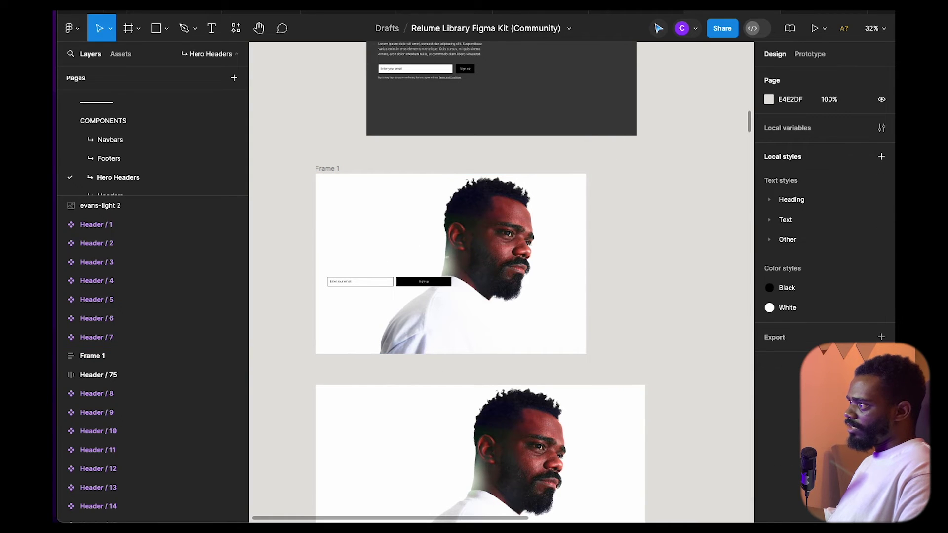
click(389, 251)
click(390, 253)
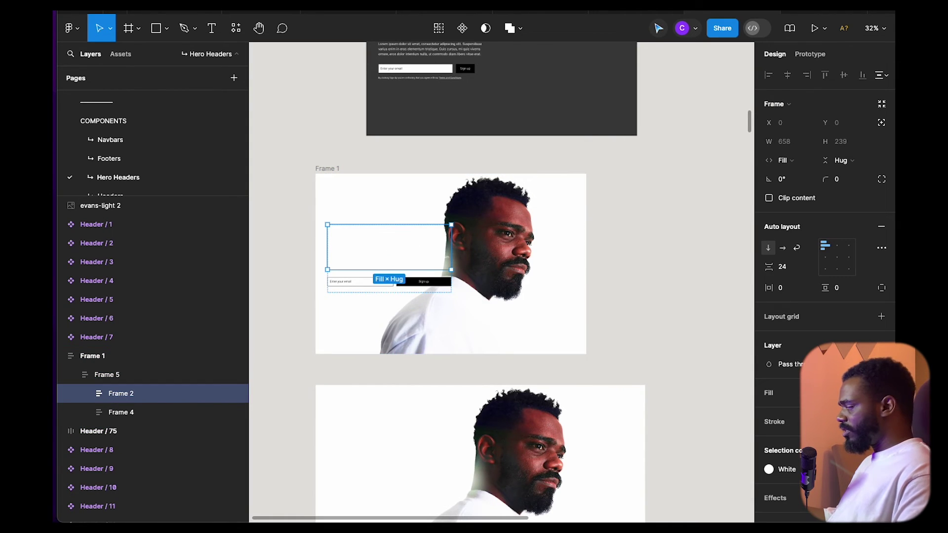
key(i)
click(605, 121)
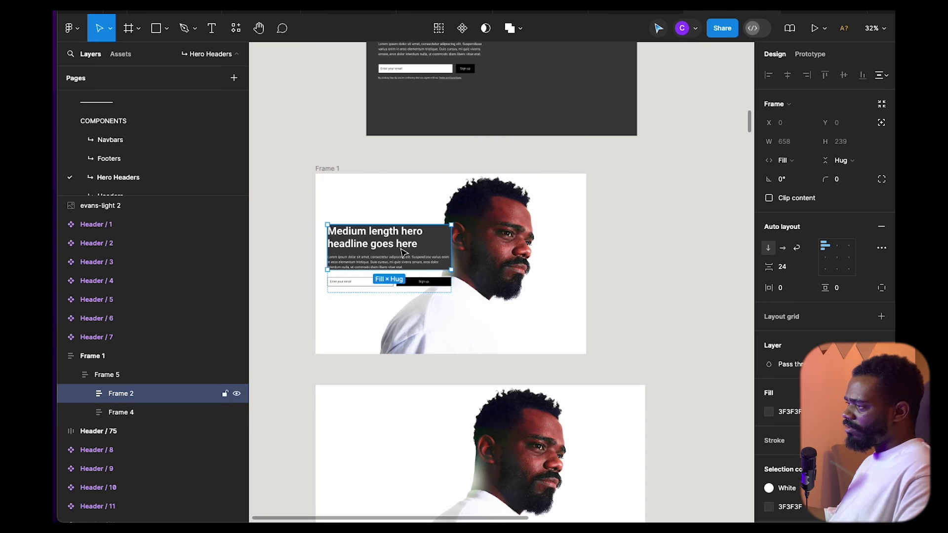
key(super+z)
- Recolor the hero headline and description text in Frame 1 with the dark grey 3F3F3F sampled from the header above
scroll(397, 249, up, 3)
key(Return)
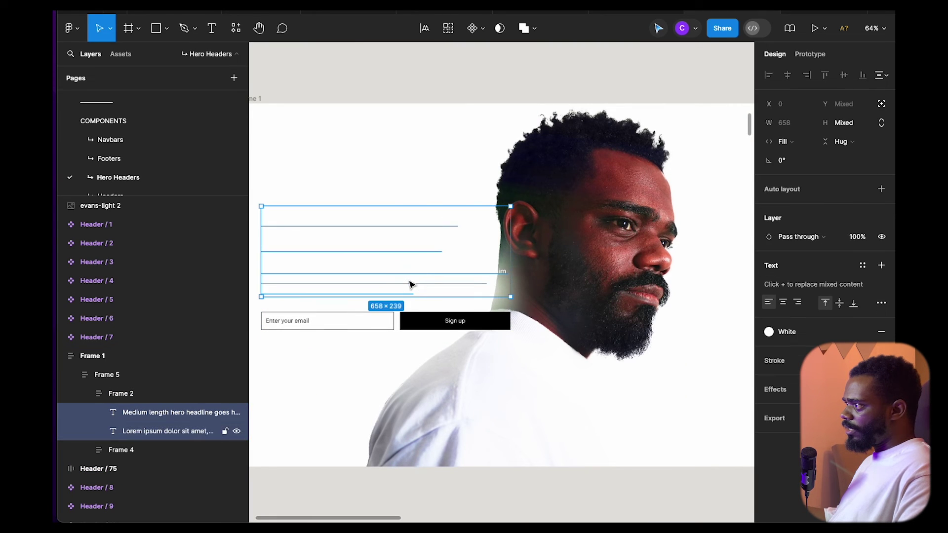
scroll(400, 260, down, 4)
key(i)
click(536, 111)
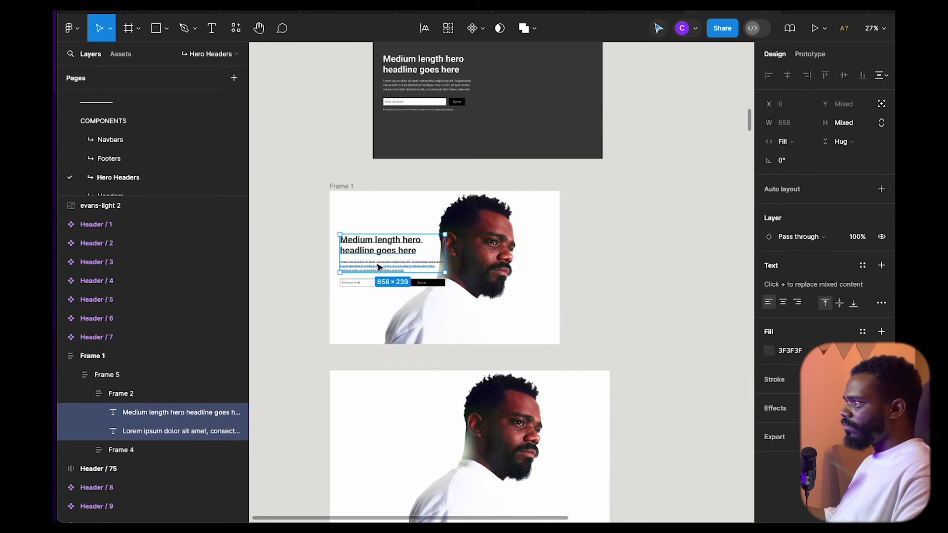
- Delete the standalone evans-light 2 portrait image below Frame 1
scroll(410, 280, up, 3)
click(455, 440)
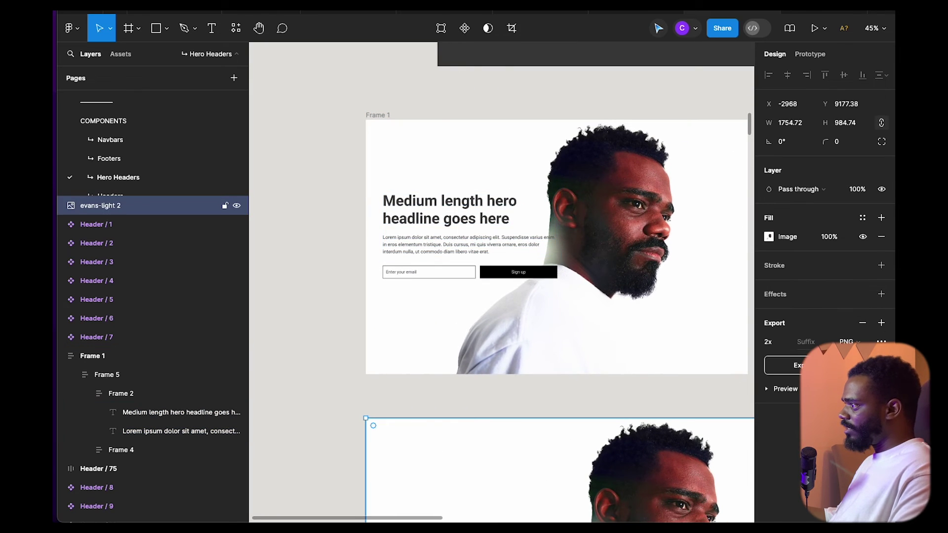
key(Delete)
scroll(436, 409, right, 3)
scroll(578, 328, left, 2)
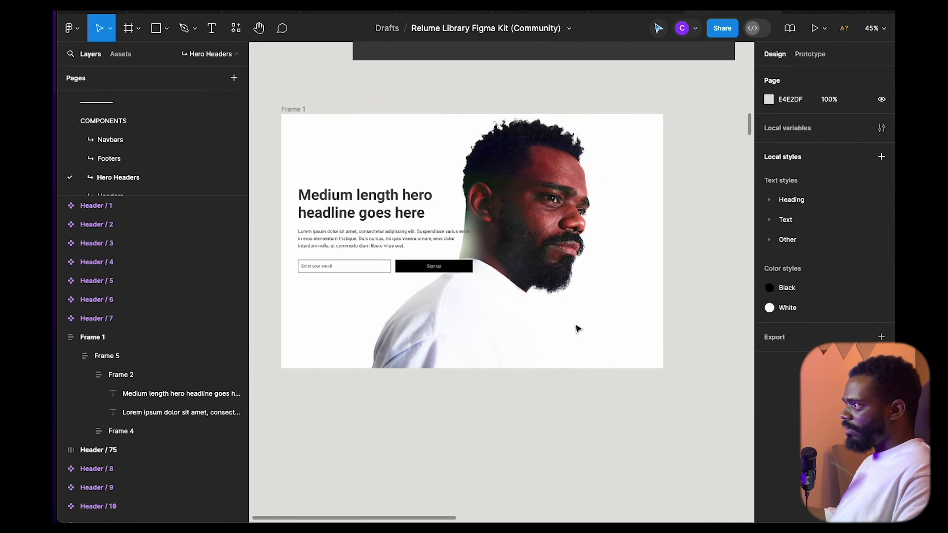
- Test how the image background and content respond by narrowing Frame 1 to 755 px, then widening it to 1287 px
click(578, 329)
scroll(578, 330, down, 2)
scroll(642, 296, left, 2)
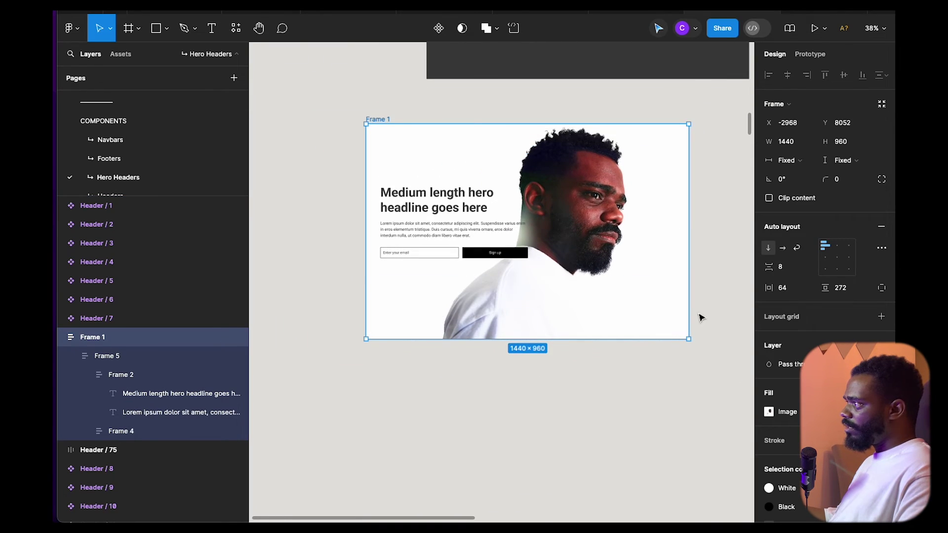
drag(689, 319, 535, 261)
scroll(524, 261, up, 5)
scroll(472, 250, down, 3)
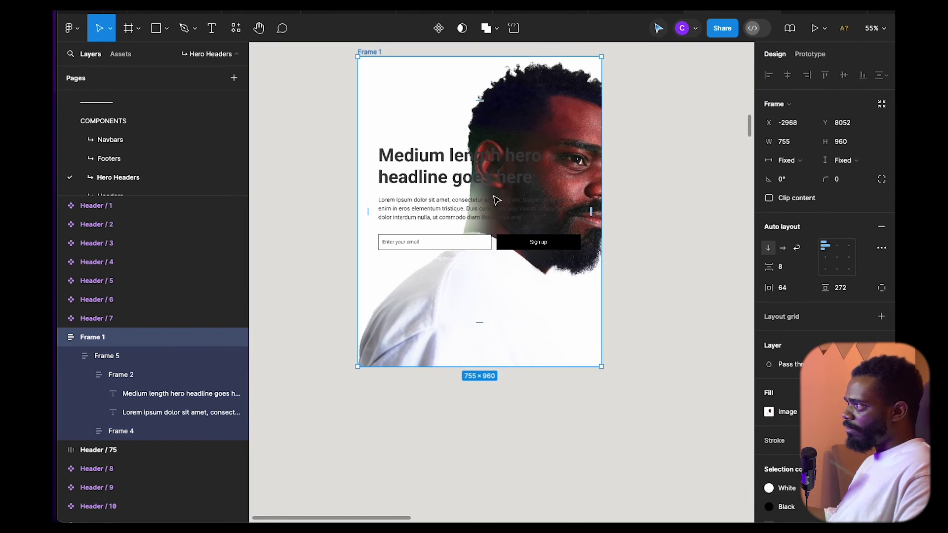
drag(601, 291, 652, 277)
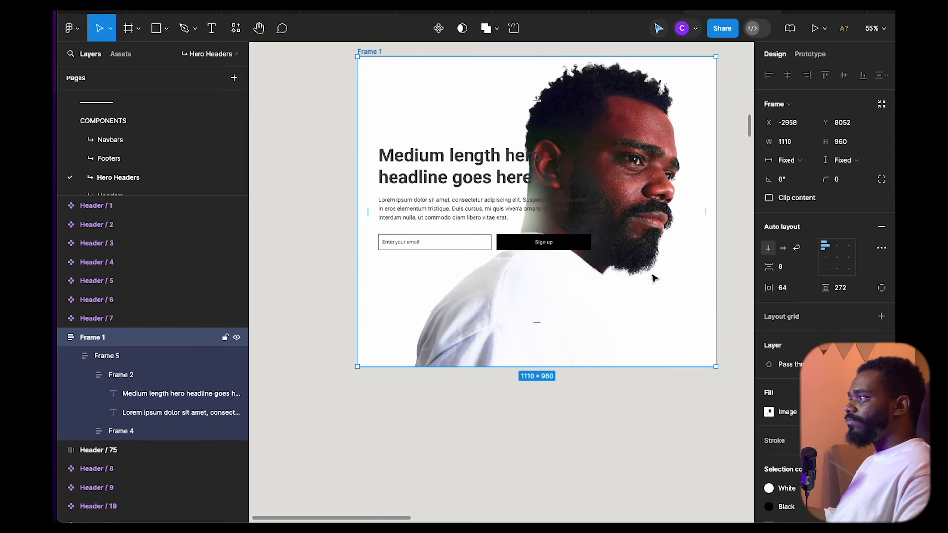
scroll(652, 277, down, 3)
drag(551, 274, 552, 240)
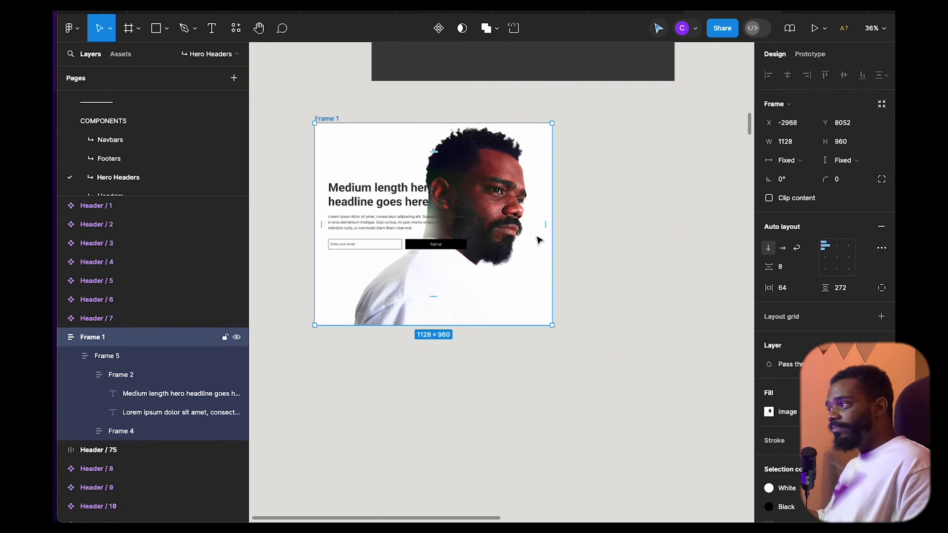
drag(552, 272, 585, 236)
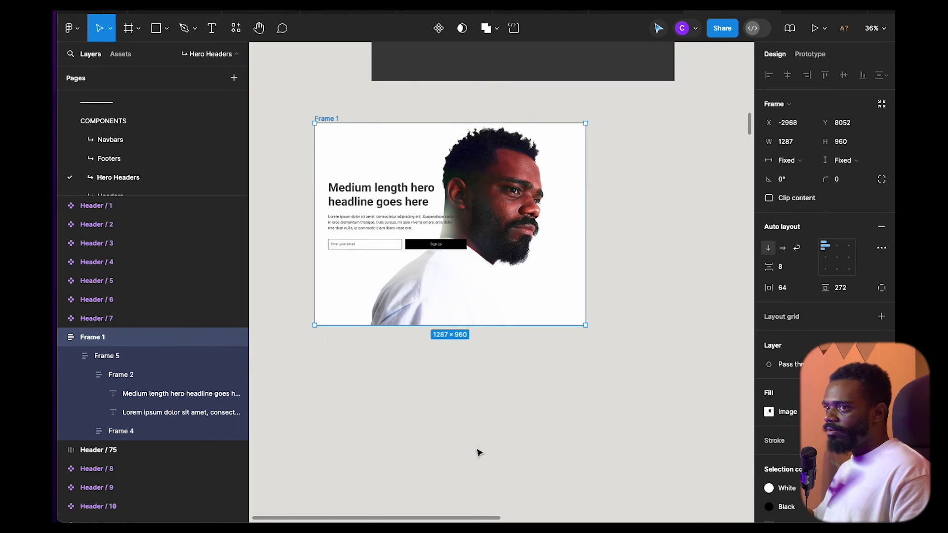
- Switch to the portfolio page of the Createvans 2024 file and examine how the hero content in section 12 is grouped
scroll(495, 375, up, 3)
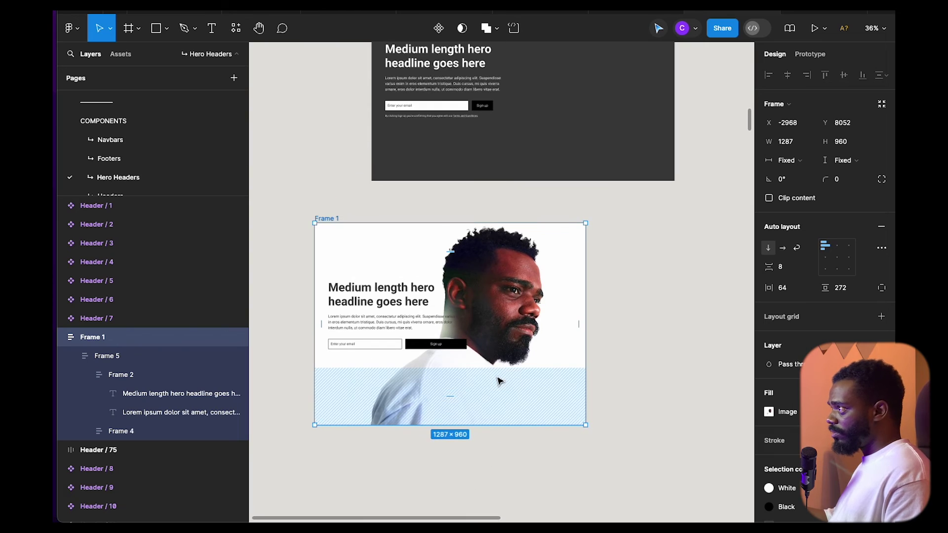
scroll(497, 381, down, 5)
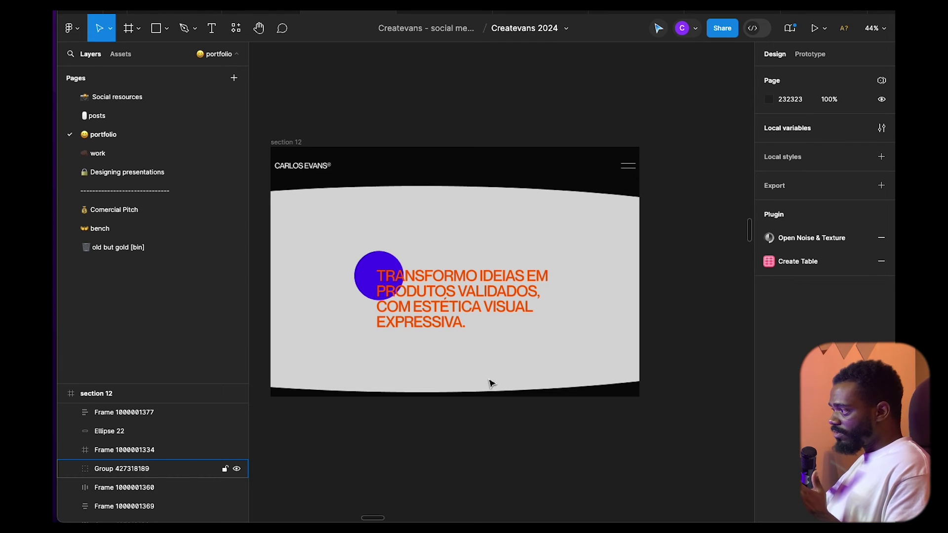
click(500, 291)
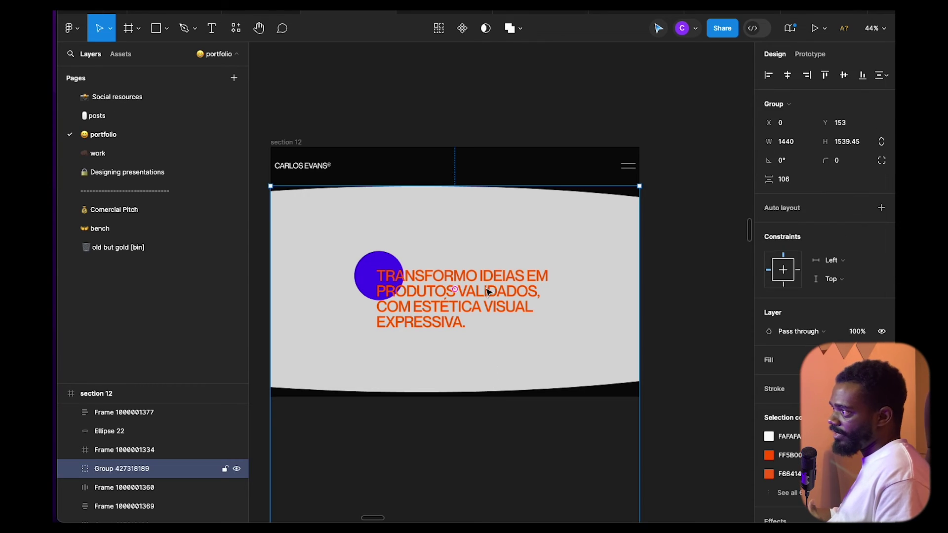
scroll(514, 354, down, 2)
drag(554, 303, 536, 293)
scroll(551, 296, down, 1)
drag(618, 293, 588, 314)
scroll(588, 315, down, 1)
drag(447, 344, 473, 346)
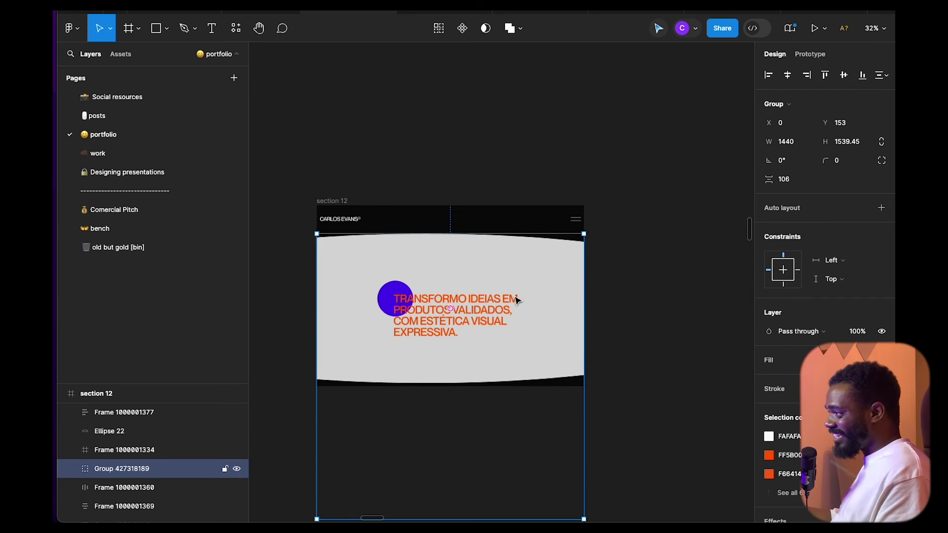
drag(571, 275, 565, 280)
scroll(564, 276, down, 2)
drag(645, 295, 628, 285)
drag(412, 241, 374, 239)
click(371, 305)
scroll(408, 302, up, 4)
drag(396, 294, 439, 289)
double_click(456, 273)
double_click(457, 273)
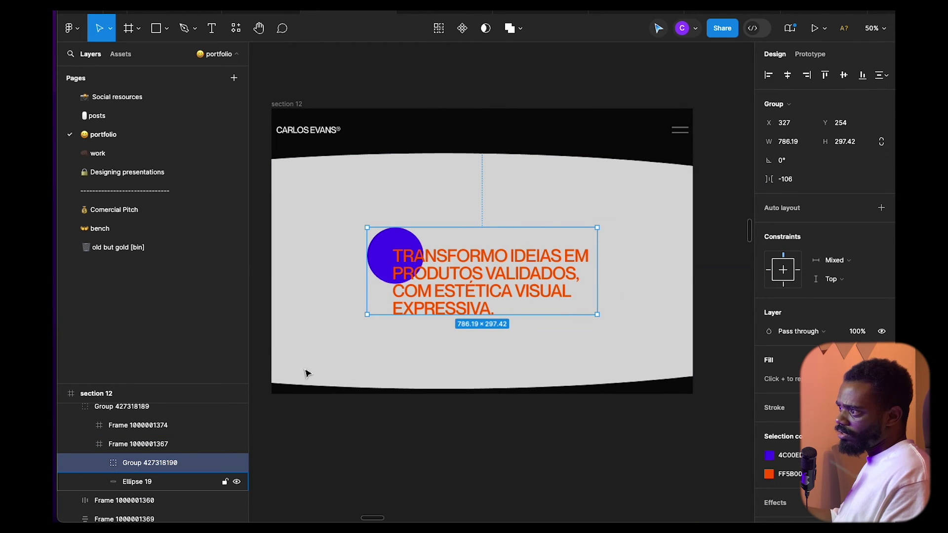
scroll(461, 431, down, 5)
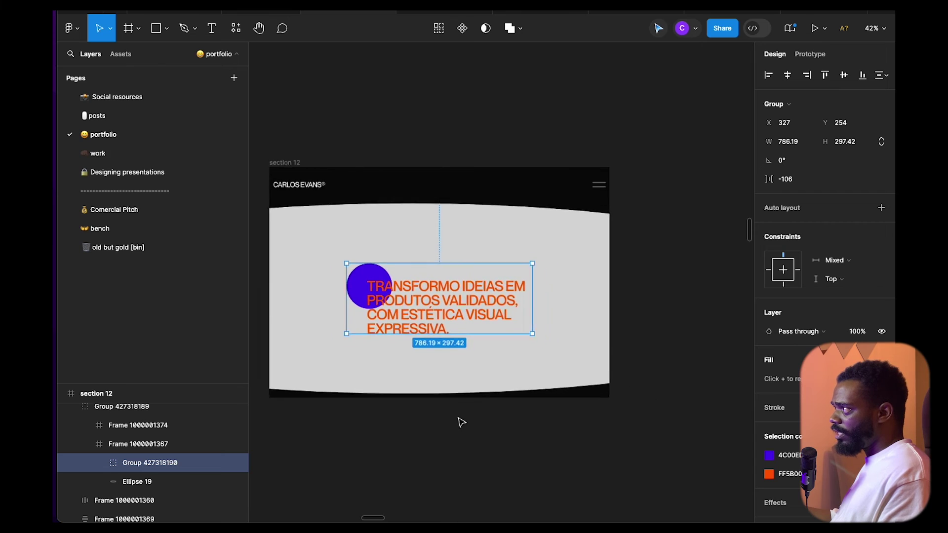
drag(495, 379, 476, 361)
drag(321, 217, 565, 244)
drag(592, 291, 499, 286)
scroll(612, 292, up, 5)
super+click(506, 409)
drag(487, 477, 533, 404)
click(524, 404)
drag(471, 402, 592, 400)
scroll(451, 392, down, 4)
drag(509, 392, 421, 392)
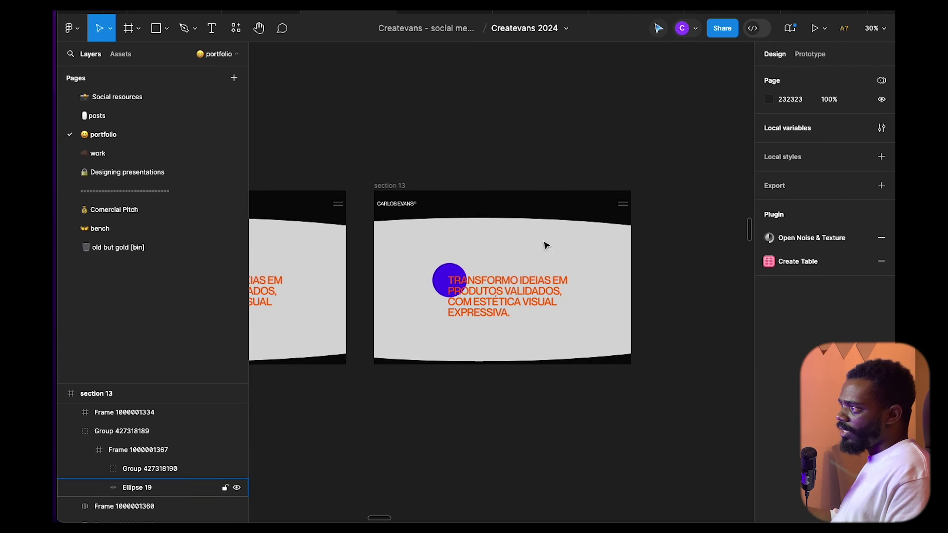
super+click(551, 247)
drag(532, 261, 545, 245)
click(546, 202)
key(Escape)
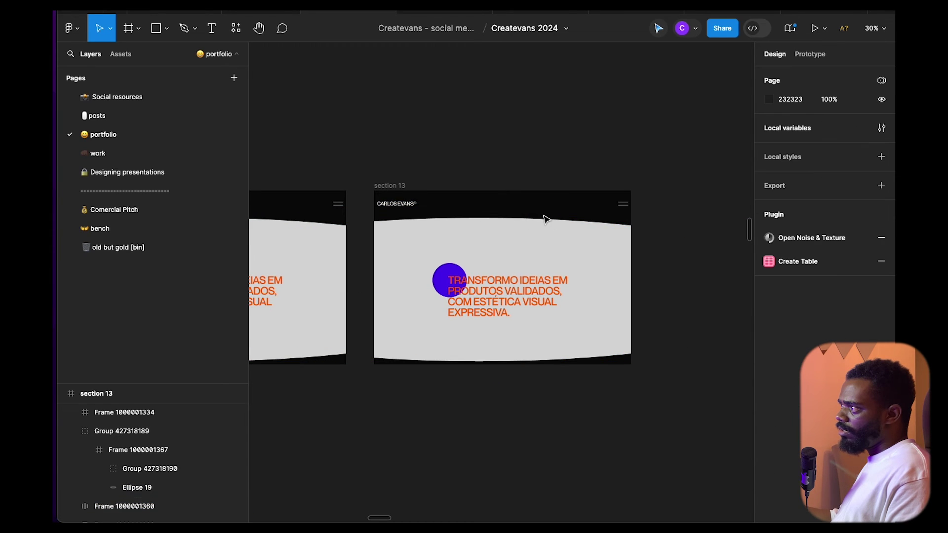
- Move the navigation row of section 13 up to Y 53.32
scroll(529, 224, left, 2)
scroll(529, 224, up, 4)
click(357, 193)
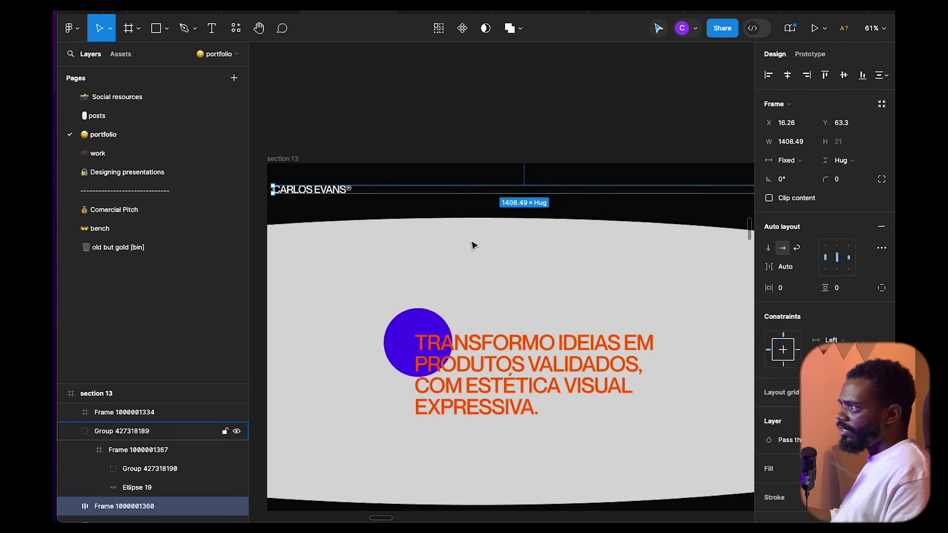
scroll(474, 247, down, 2)
drag(507, 248, 481, 246)
drag(359, 204, 357, 203)
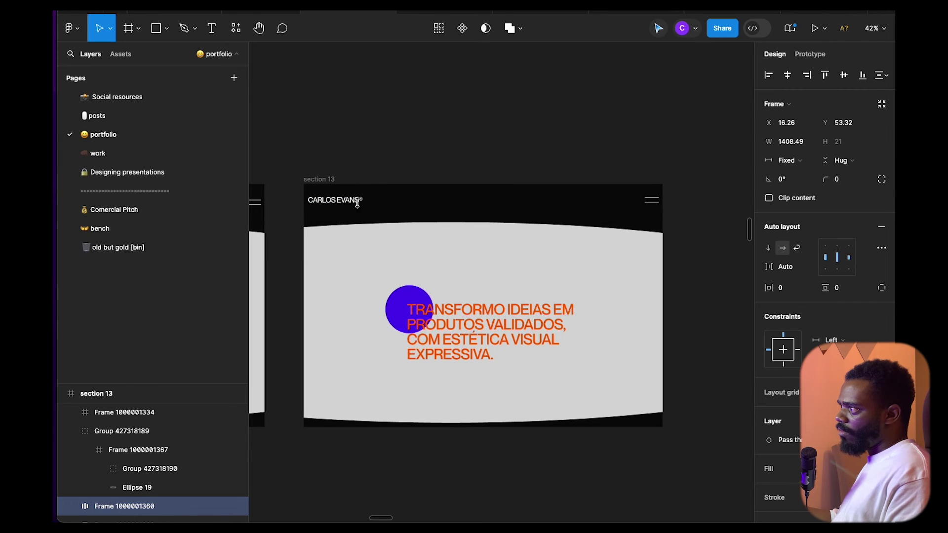
click(571, 268)
scroll(524, 284, down, 2)
scroll(524, 284, left, 1)
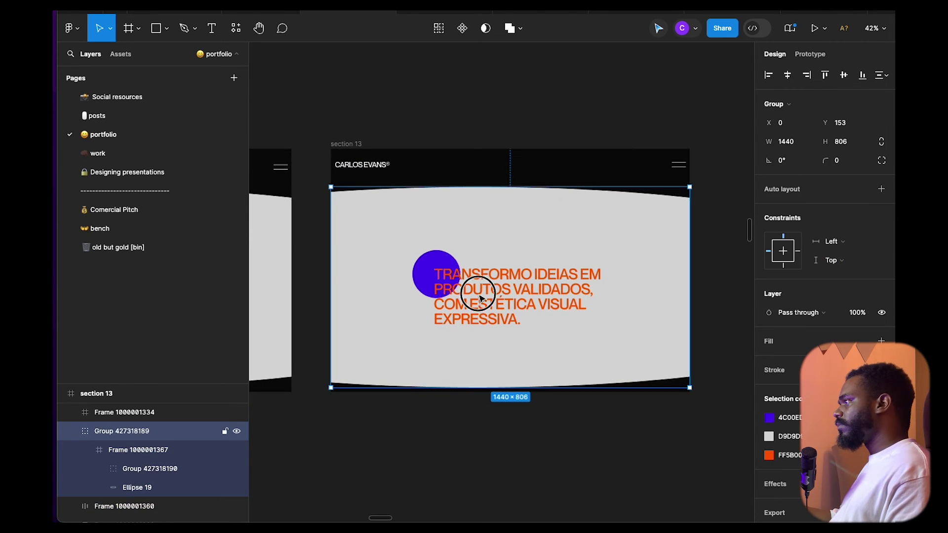
double_click(511, 295)
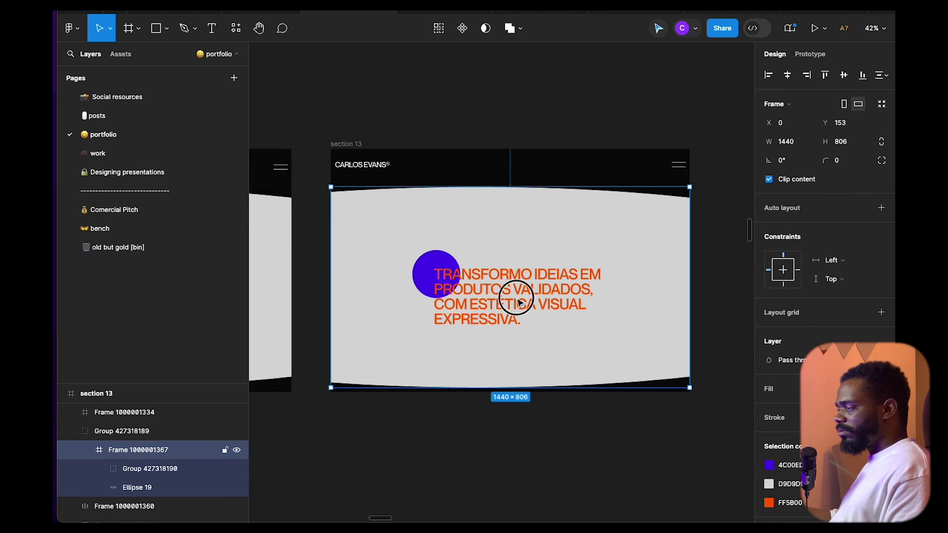
double_click(520, 303)
click(660, 268)
scroll(527, 313, down, 3)
scroll(553, 311, down, 2)
click(526, 290)
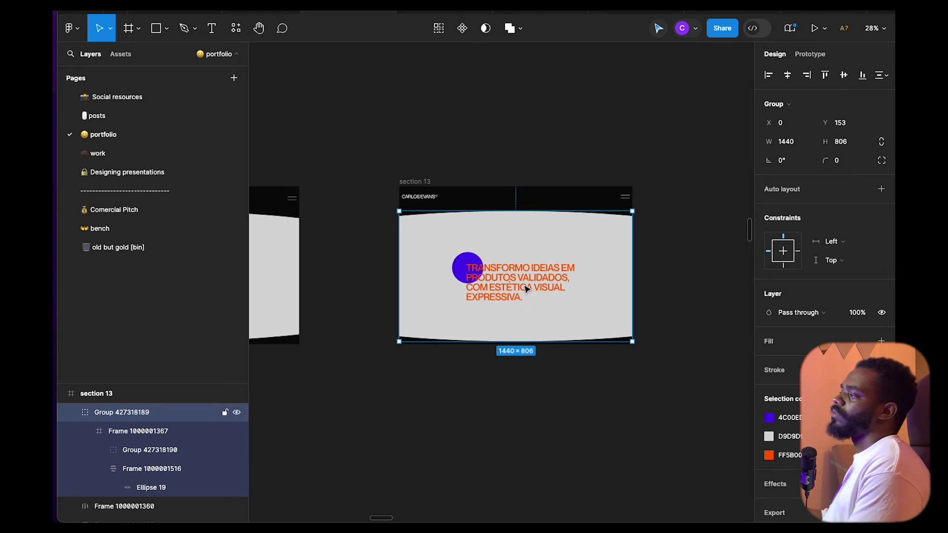
- Move the group with the orange headline and purple circle out of section 13 onto the canvas below it
scroll(526, 290, up, 2)
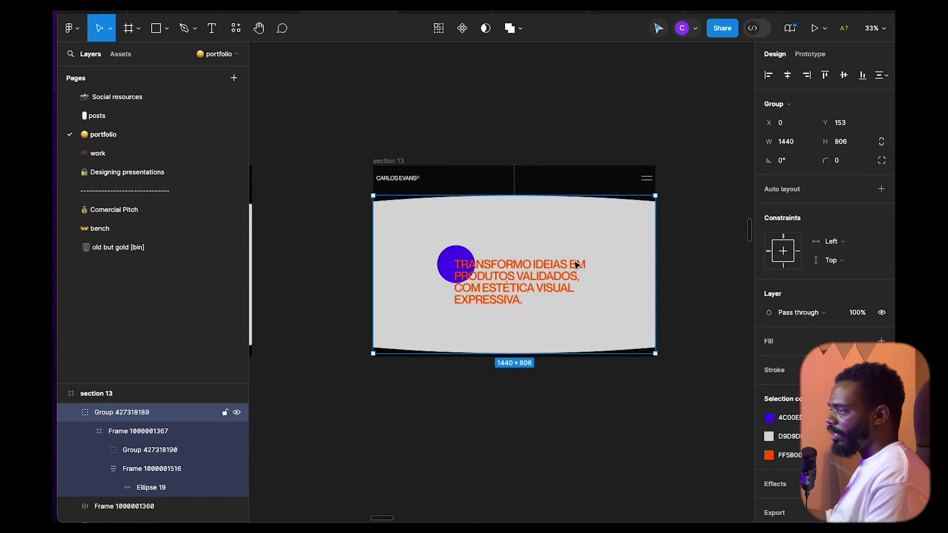
scroll(550, 276, down, 2)
double_click(543, 226)
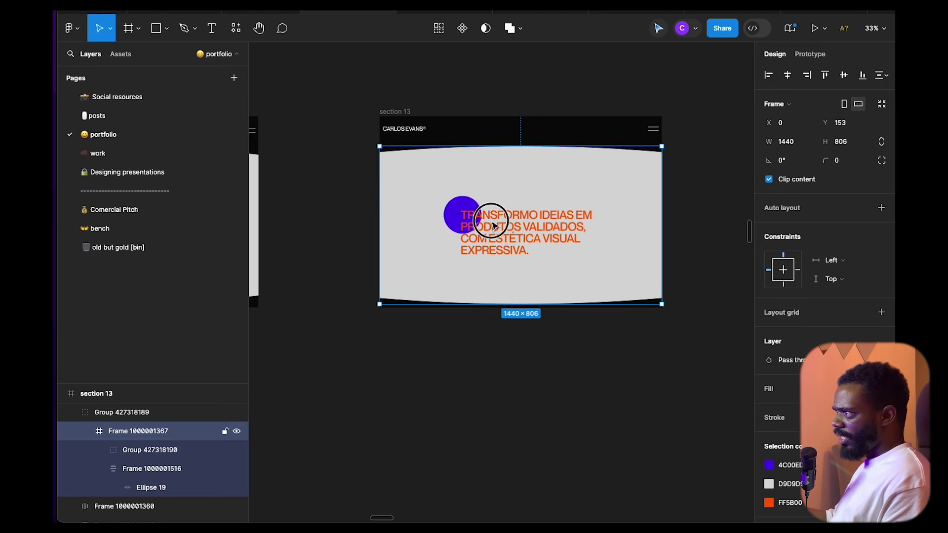
click(508, 216)
drag(508, 215, 434, 387)
- Ungroup the nested containers around the grey ellipse so that Ellipse 19 sits directly in section 13
double_click(572, 247)
key(Escape)
key(ctrl+shift+g)
key(ctrl+shift+g)
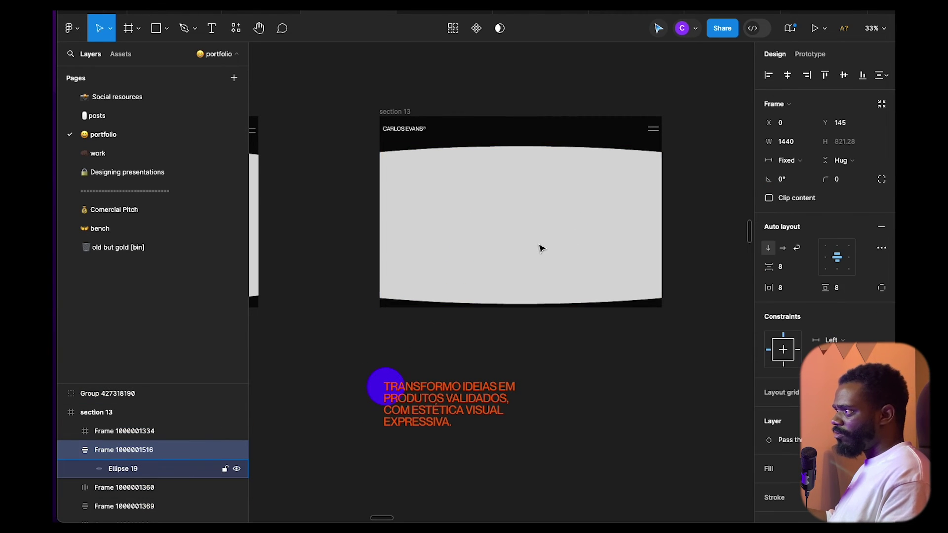
key(ctrl+shift+g)
- Move the grey Ellipse 19 lower and farther right inside section 13, and select the navigation row above it
click(559, 326)
click(585, 267)
scroll(546, 265, down, 3)
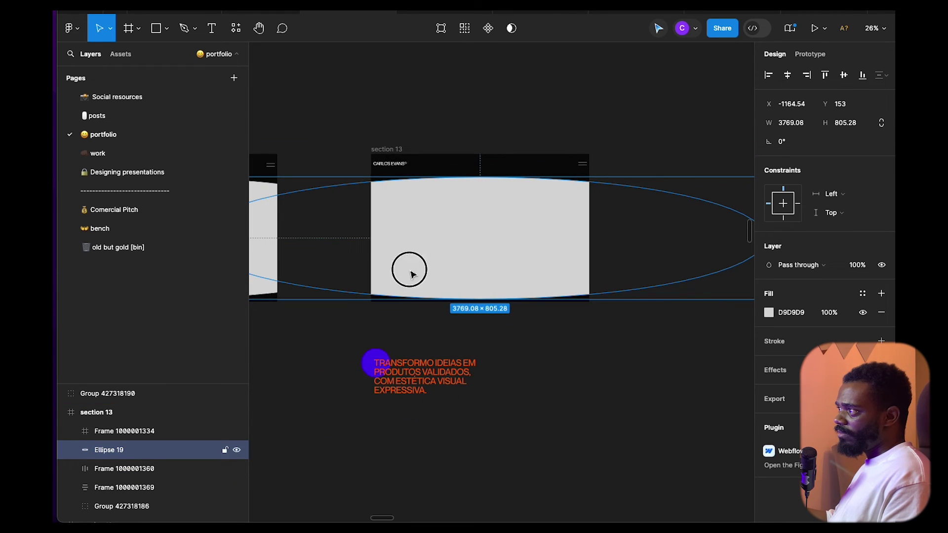
drag(409, 269, 441, 299)
click(452, 165)
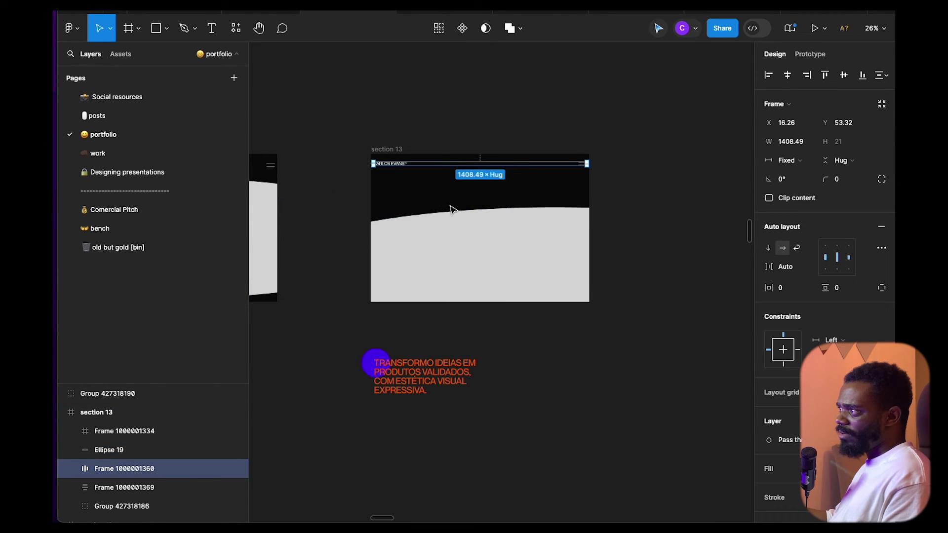
- Wrap the grey Ellipse 19 in section 13 in its own auto layout frame
scroll(451, 210, up, 5)
scroll(491, 203, down, 3)
click(517, 219)
drag(517, 220, 463, 185)
click(502, 211)
drag(502, 212, 533, 230)
scroll(489, 202, down, 4)
click(511, 241)
key(shift+a)
- Resize the ellipse's auto layout frame to section 13's full 1440 width and centre its content both ways
drag(704, 256, 545, 249)
scroll(414, 256, up, 5)
mouse_move(394, 261)
mouse_down()
mouse_move(383, 260)
mouse_move(395, 263)
mouse_up()
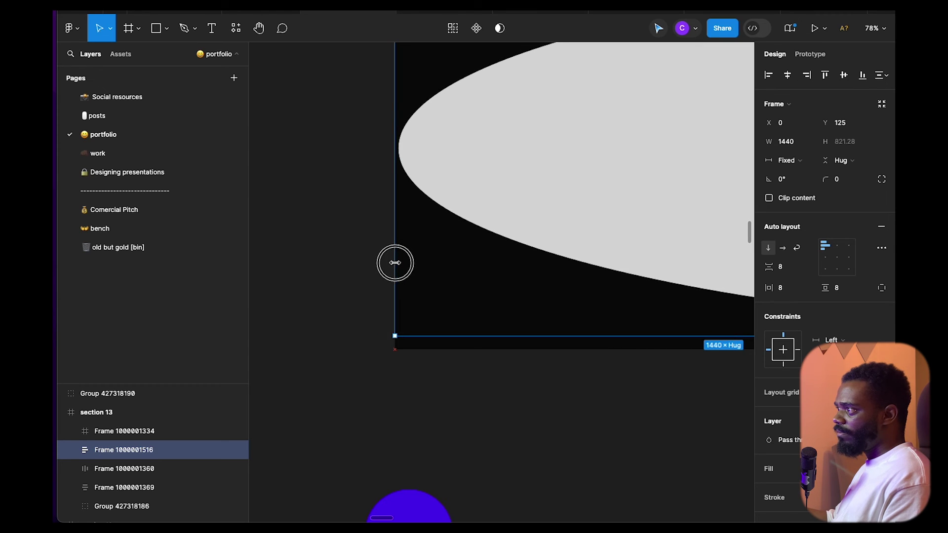
scroll(558, 227, down, 3)
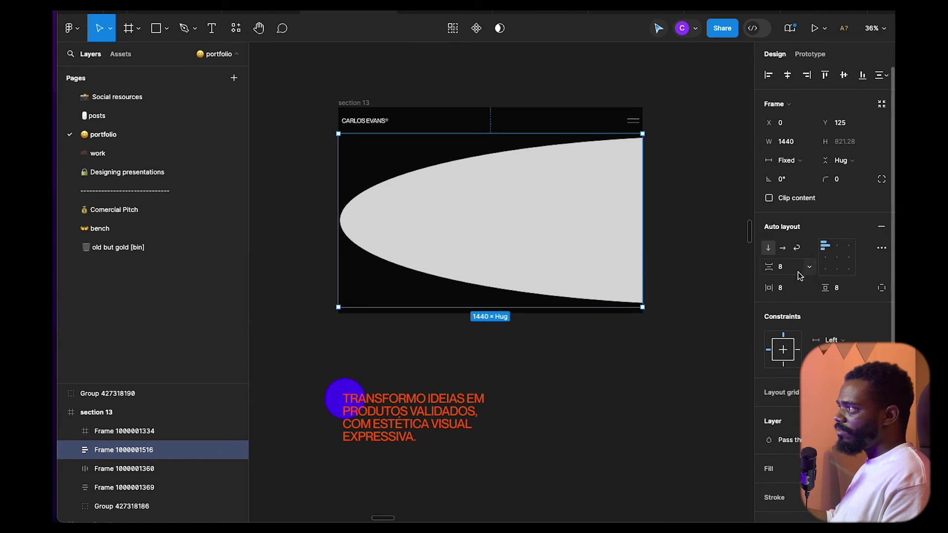
click(837, 258)
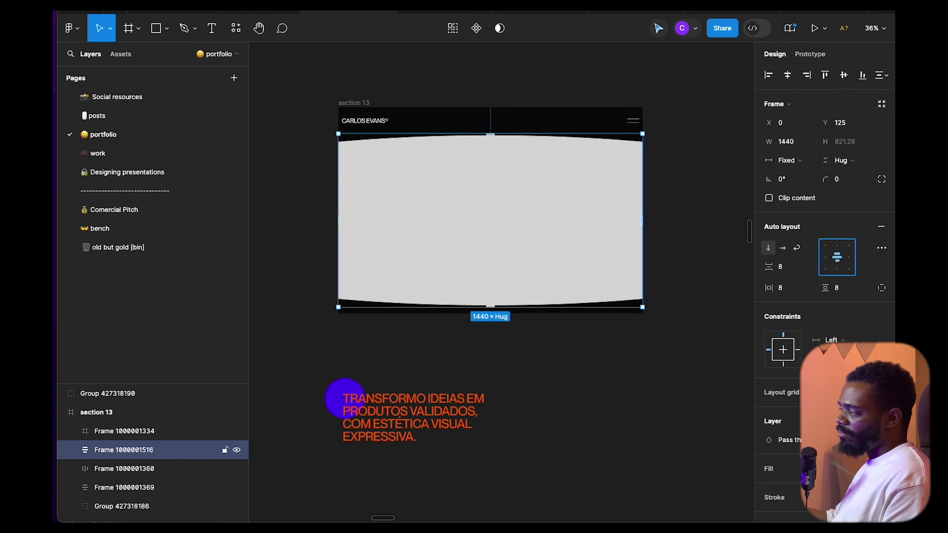
- Try to place the orange headline group inside the ellipse's auto layout frame
scroll(467, 202, down, 2)
click(404, 332)
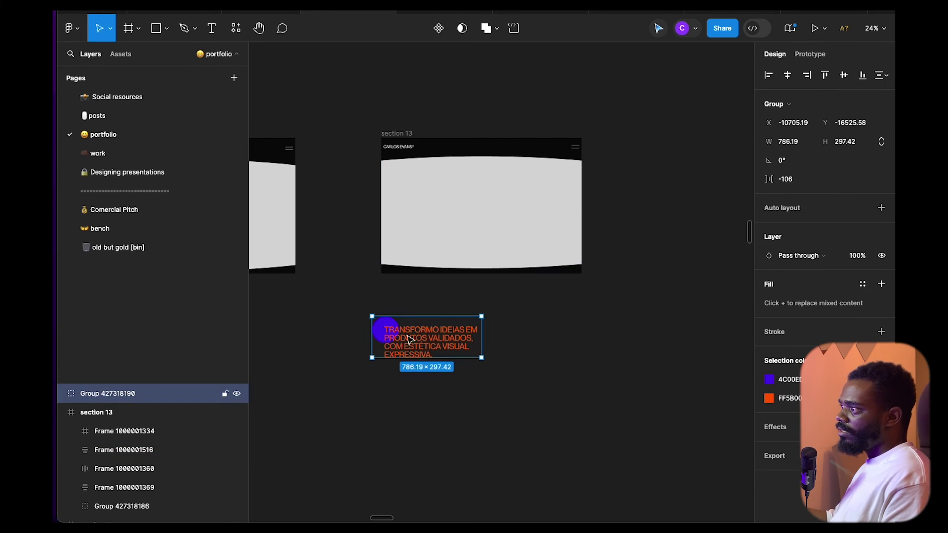
drag(442, 350, 524, 184)
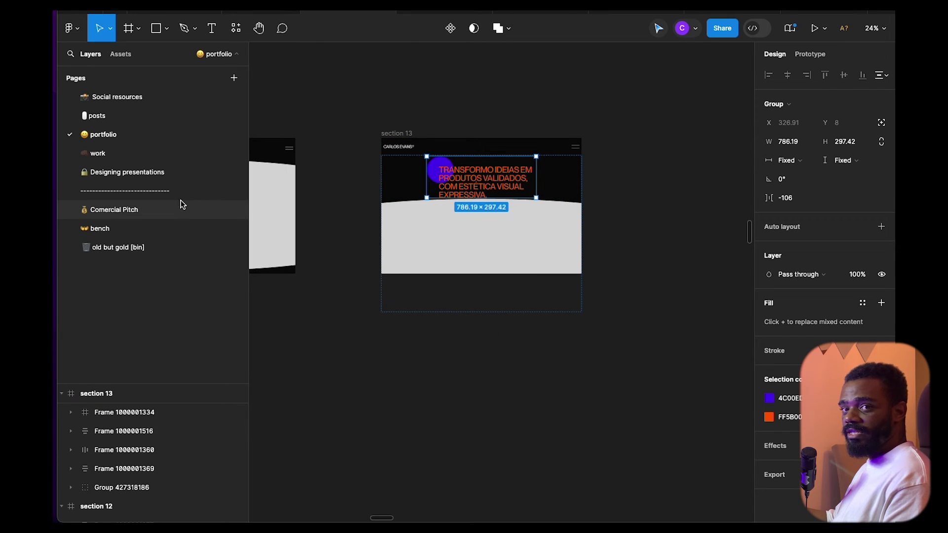
key(ctrl+z)
key(Escape)
- Move the orange headline and purple circle group into the ellipse's auto layout frame, ahead of the ellipse
click(498, 174)
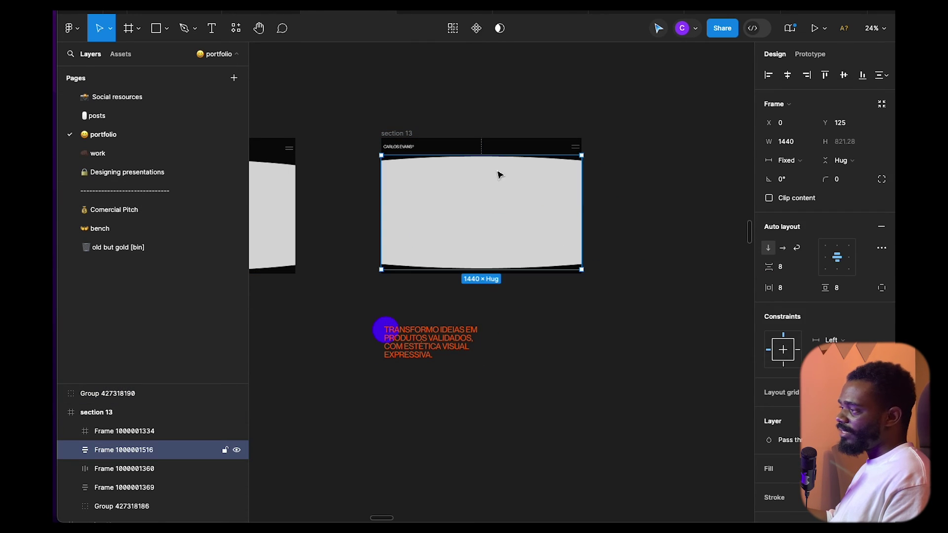
click(459, 327)
mouse_move(462, 327)
mouse_down()
mouse_move(528, 298)
mouse_move(463, 310)
mouse_up()
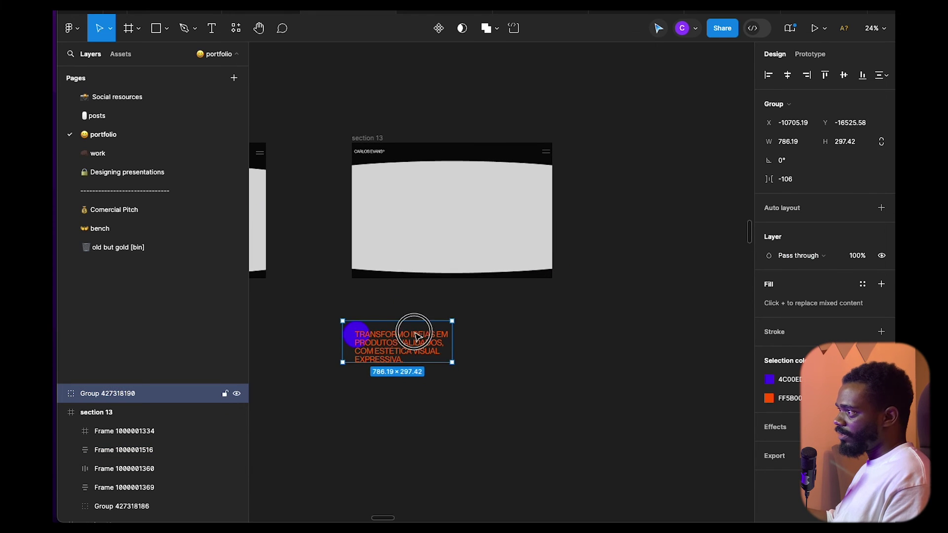
drag(414, 333, 466, 320)
scroll(439, 323, up, 5)
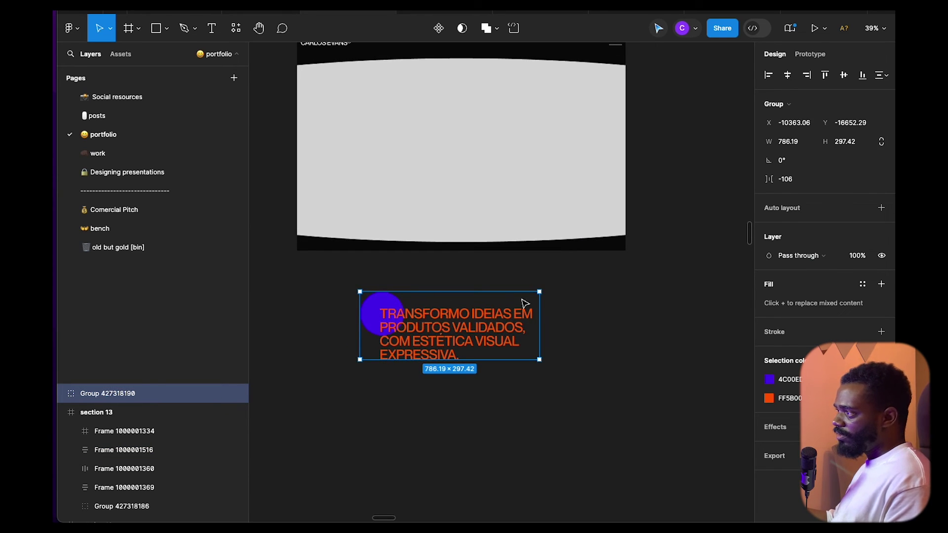
scroll(496, 325, up, 2)
drag(489, 320, 484, 227)
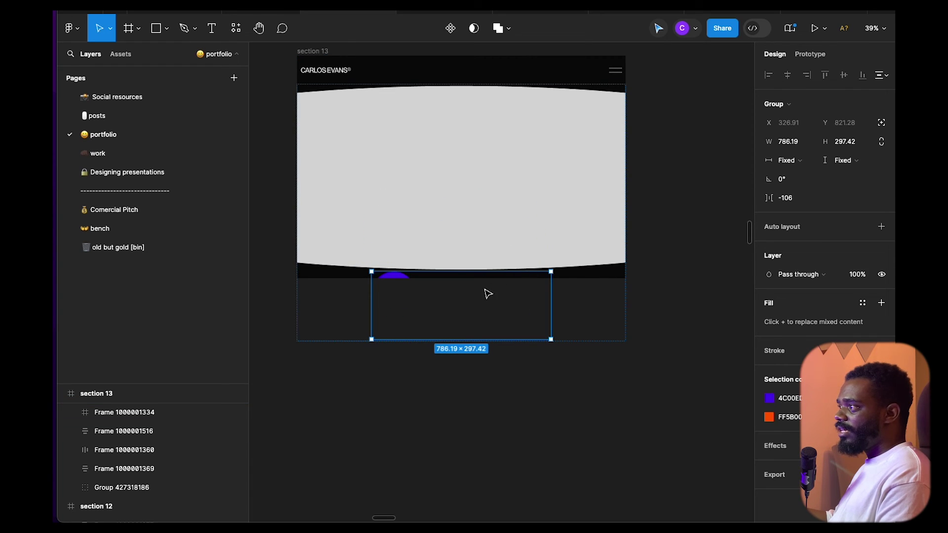
drag(489, 289, 517, 155)
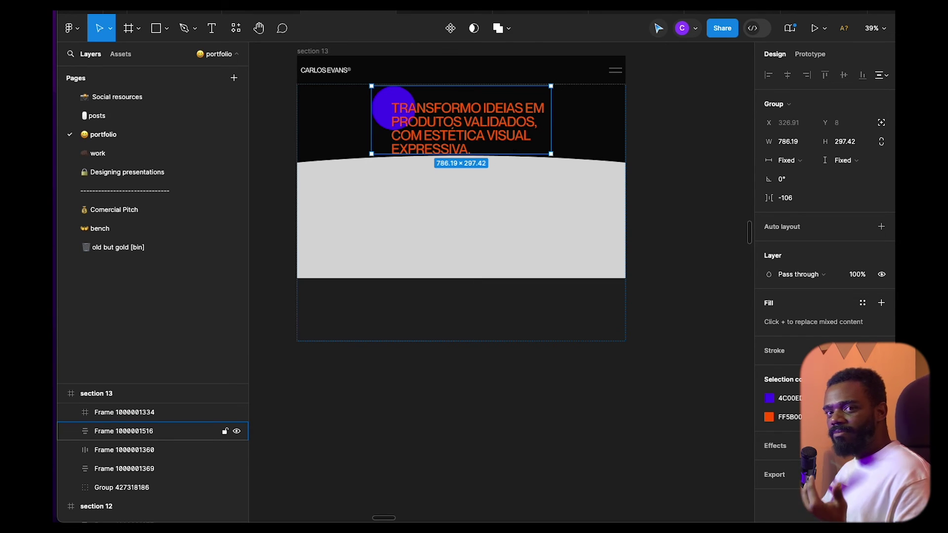
- Give the headline group absolute position and place it horizontally centred over the grey ellipse at about Y 191
click(881, 123)
scroll(469, 168, up, 2)
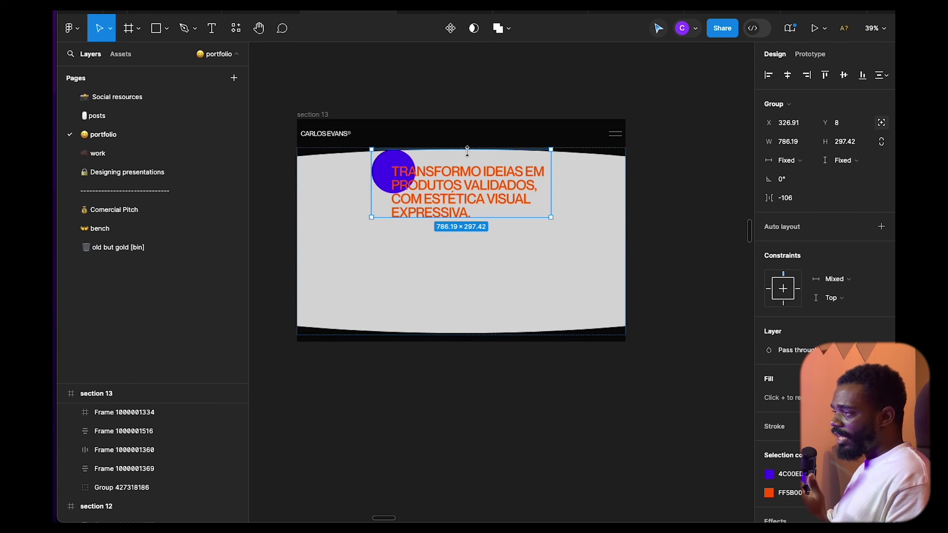
drag(488, 187, 473, 222)
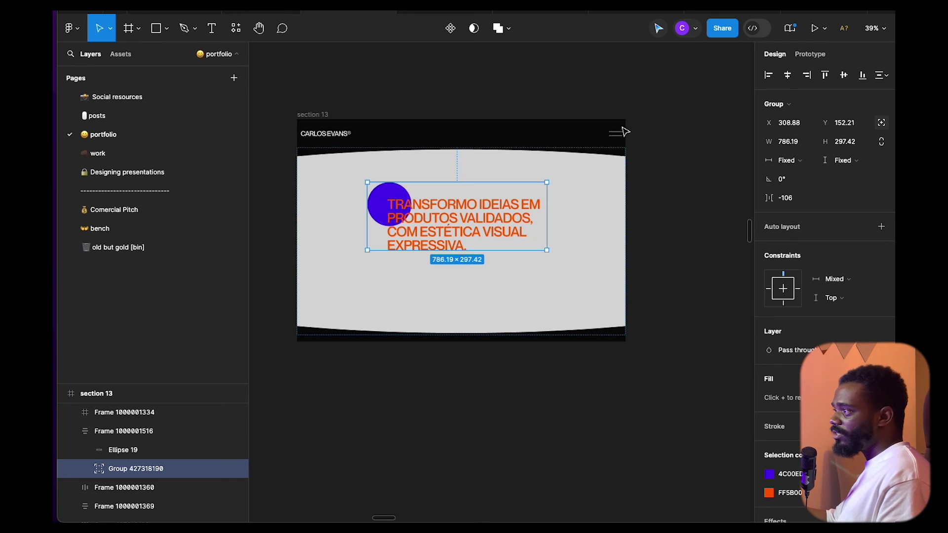
drag(501, 225, 524, 234)
drag(495, 243, 496, 244)
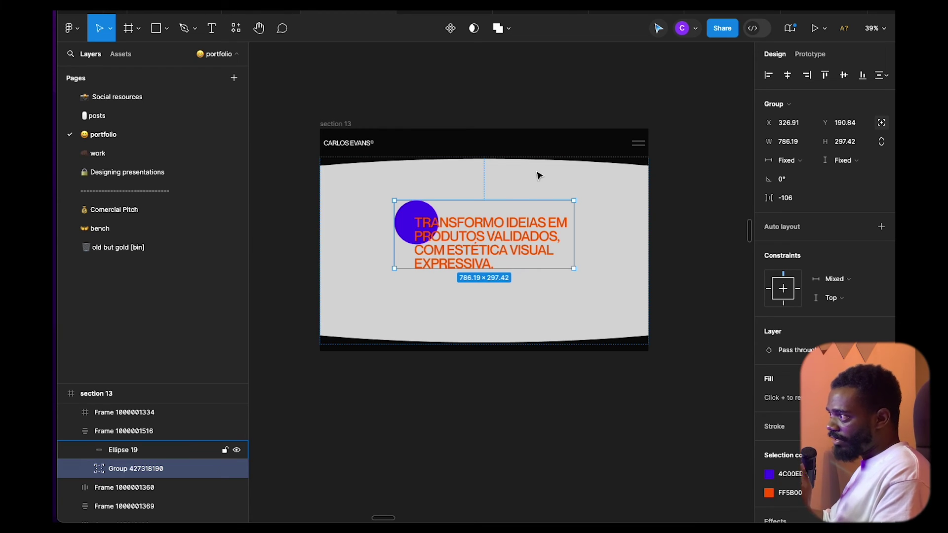
click(551, 332)
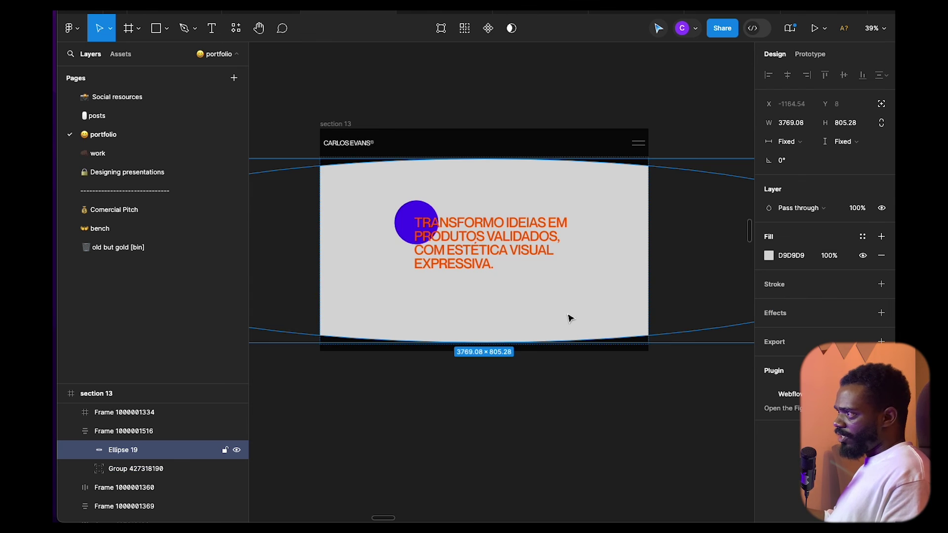
scroll(529, 363, down, 2)
click(534, 308)
mouse_move(537, 311)
mouse_down()
mouse_move(571, 318)
mouse_move(576, 300)
mouse_move(501, 320)
mouse_move(544, 324)
mouse_move(531, 295)
mouse_up()
click(523, 366)
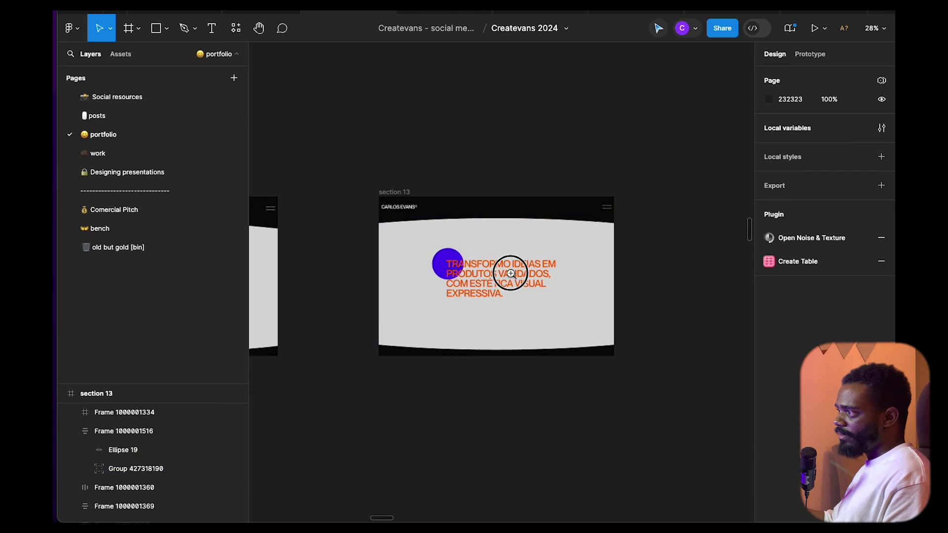
- Convert the headline and purple circle group into an auto layout frame
click(512, 273)
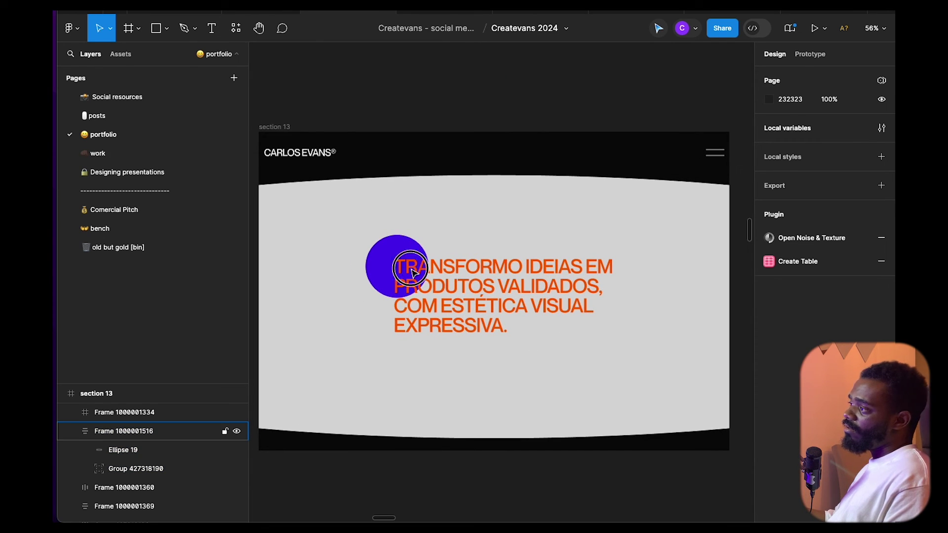
click(396, 271)
double_click(395, 271)
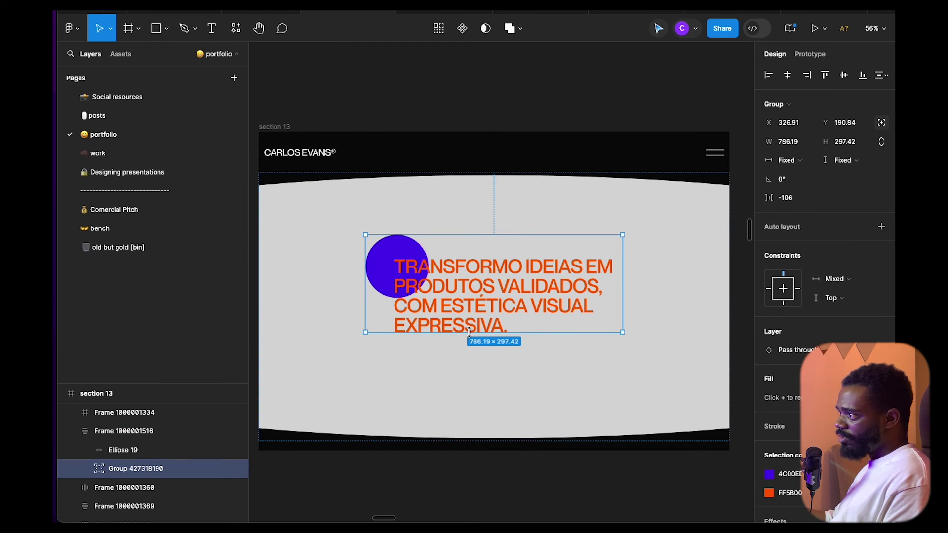
key(shift+a)
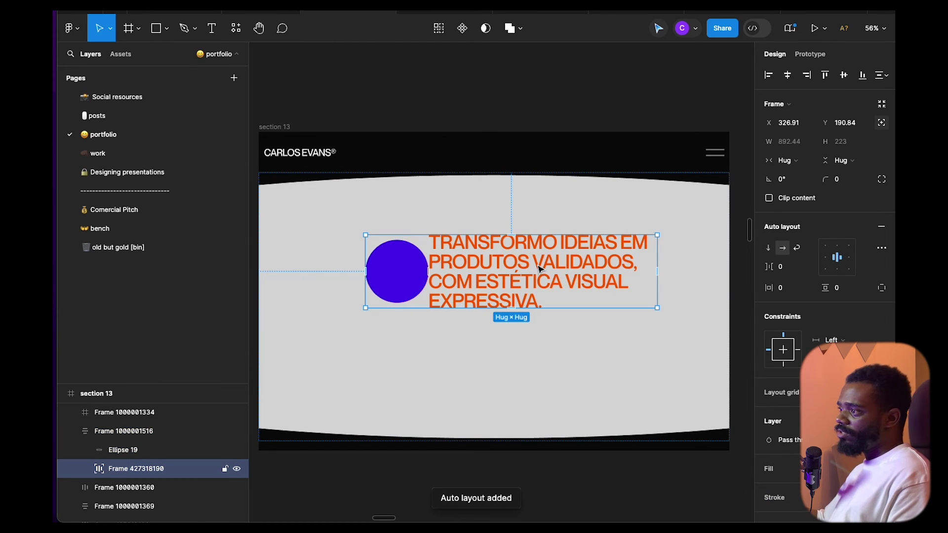
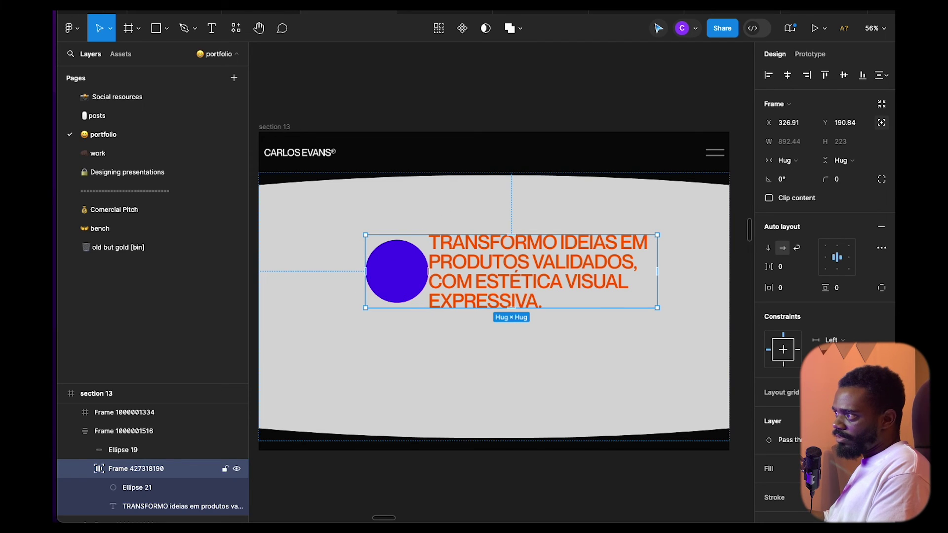
- Give the purple circle absolute position and set the headline frame's canvas stacking to First on top
click(403, 294)
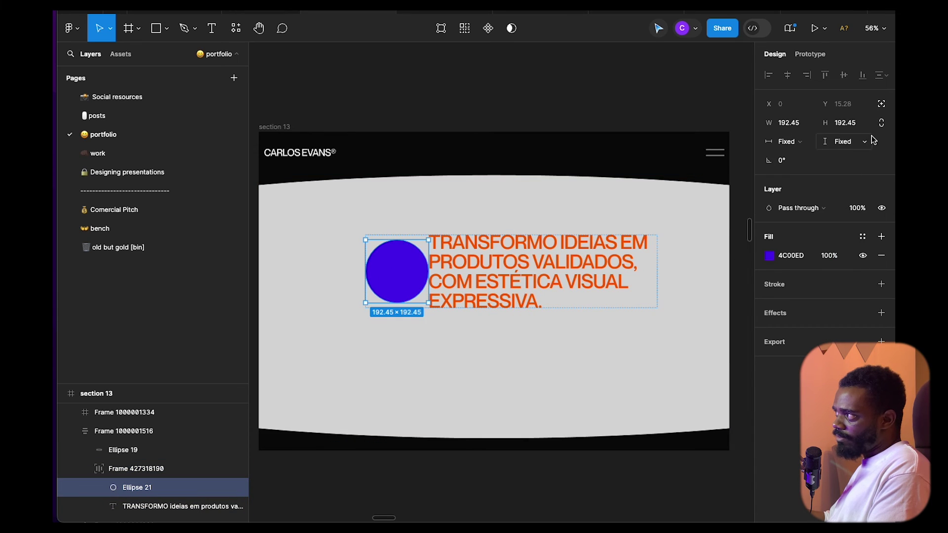
click(882, 105)
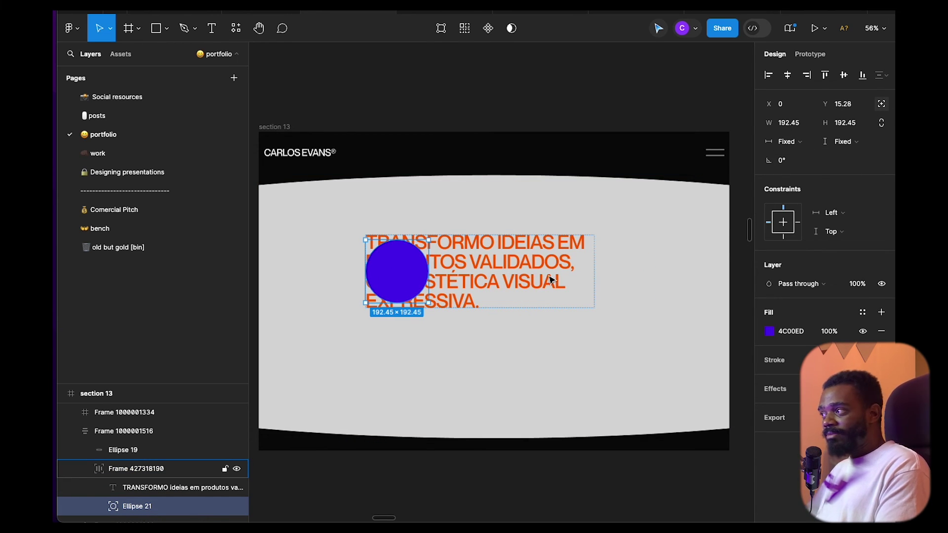
click(557, 301)
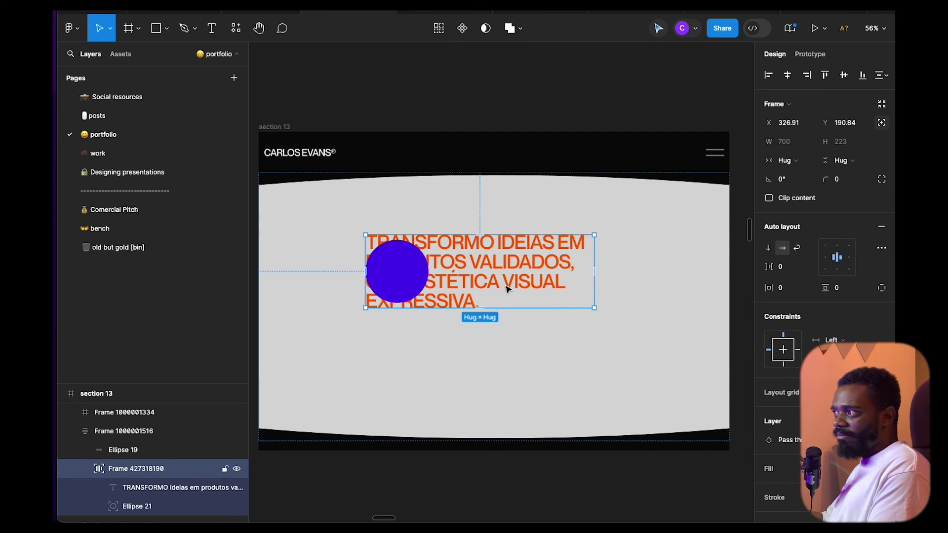
click(886, 253)
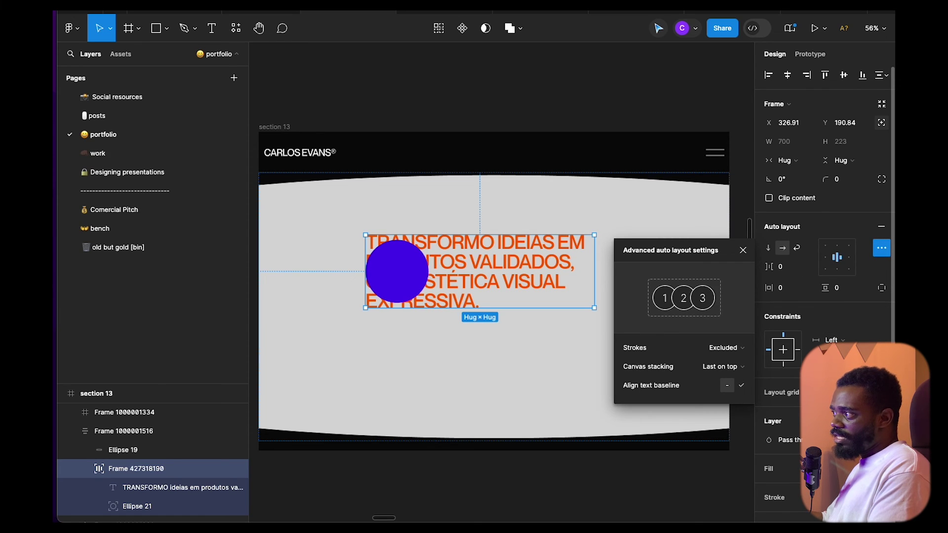
click(707, 366)
click(718, 353)
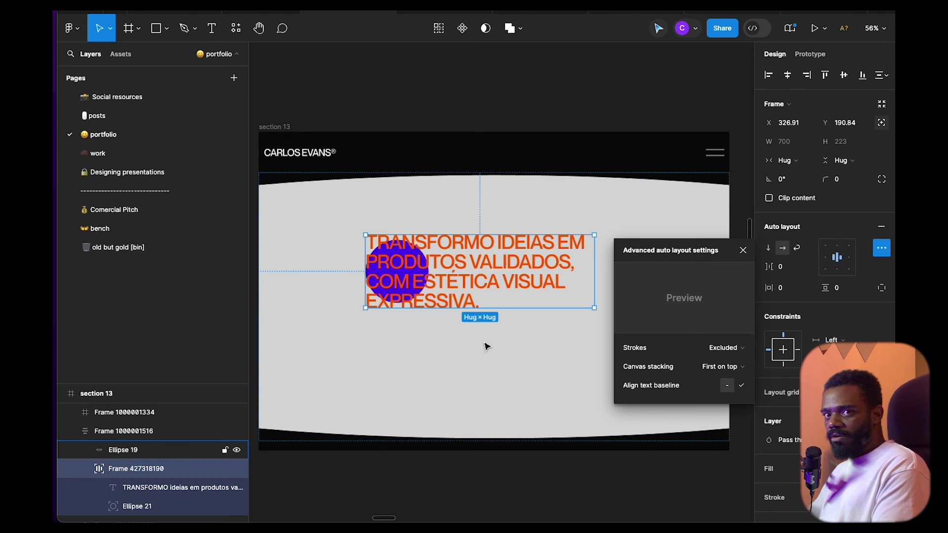
- Try enlarging the headline frame from its lower-right corner, and undo the resize
click(515, 331)
click(542, 290)
drag(594, 308, 632, 350)
key(super+z)
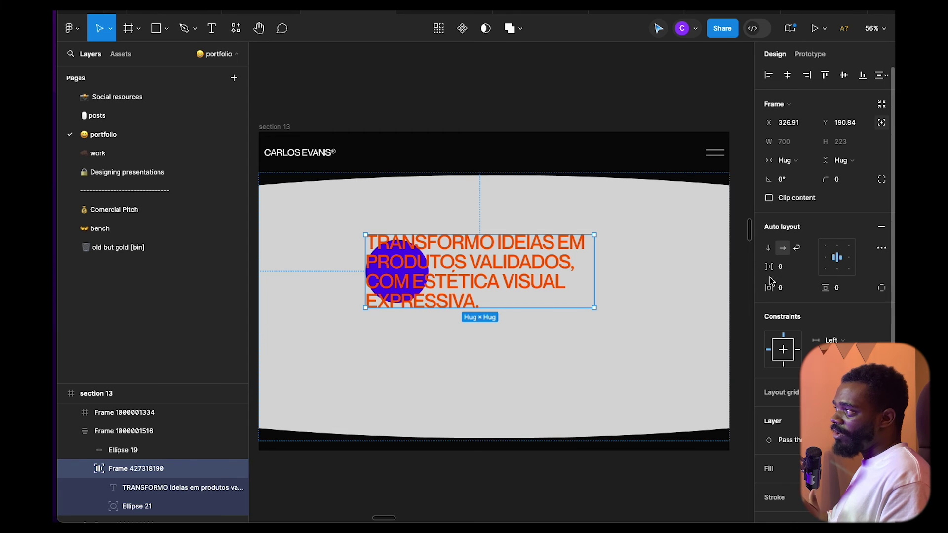
- Set the headline frame's horizontal and vertical padding to 80, and compare the layout with section 12
drag(769, 288, 839, 294)
scroll(457, 305, down, 3)
drag(403, 334, 603, 337)
drag(393, 351, 597, 330)
scroll(336, 273, right, 10)
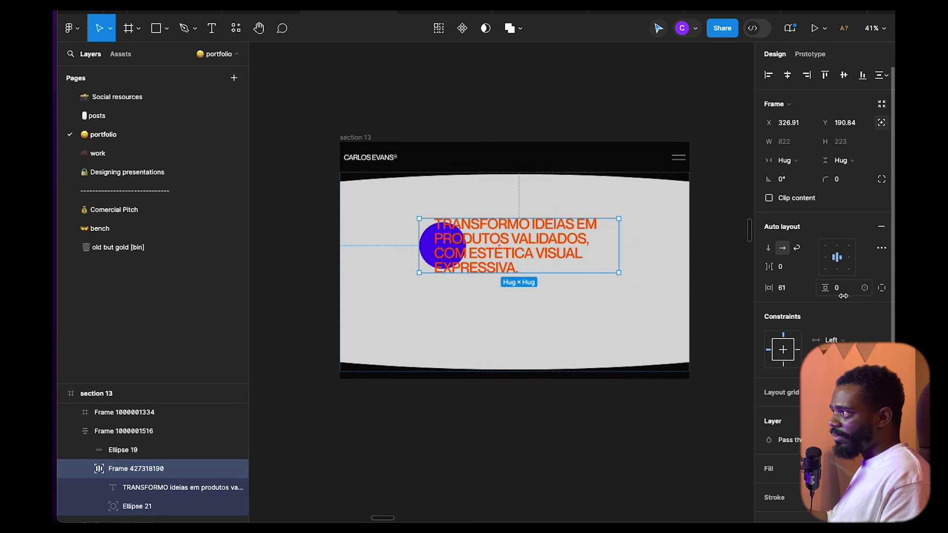
click(789, 291)
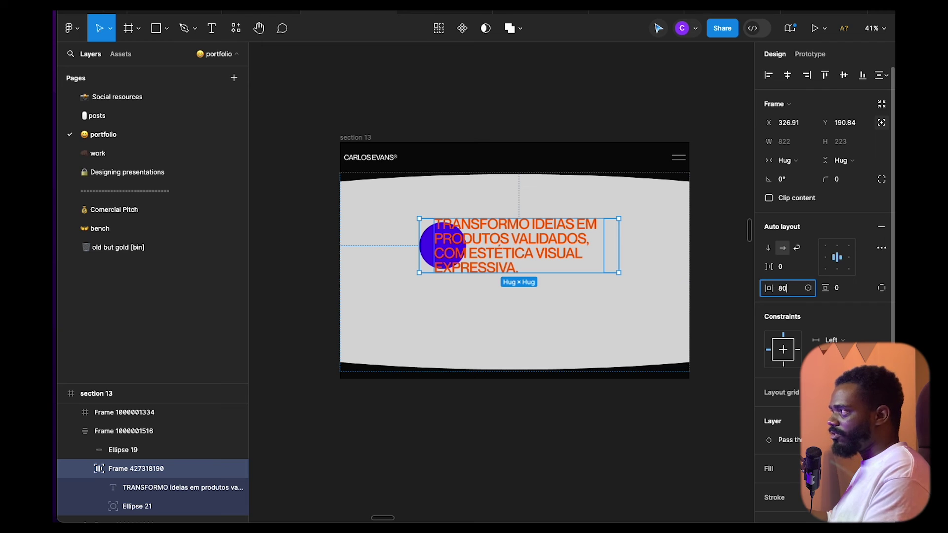
click(841, 292)
text(80)
key(Return)
scroll(428, 359, down, 3)
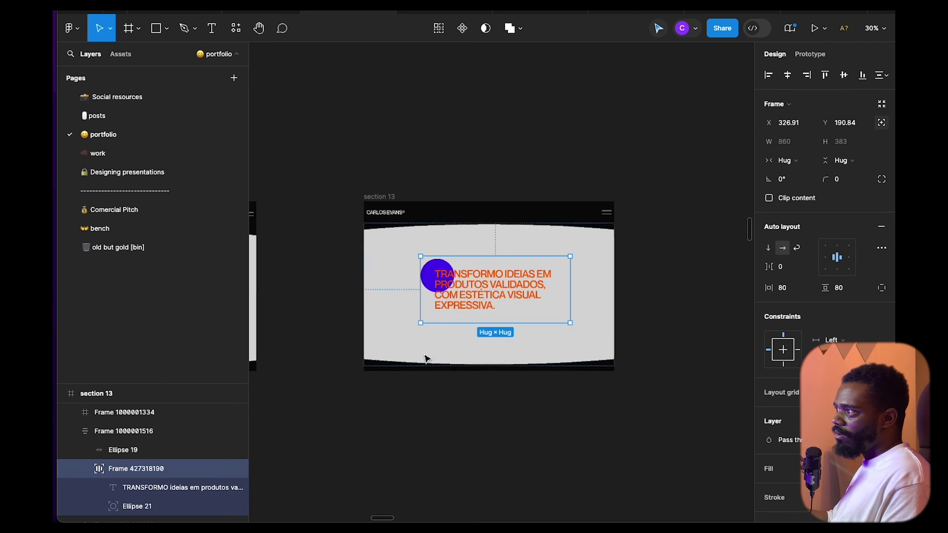
scroll(428, 359, left, 5)
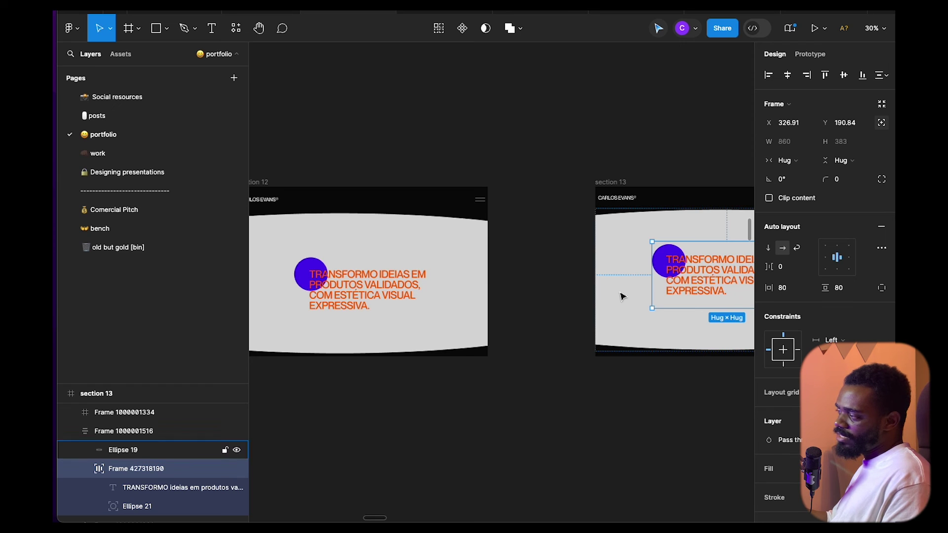
drag(635, 287, 480, 282)
click(572, 353)
- Set the headline text's width to fill its auto layout frame, and select that frame
scroll(601, 280, up, 5)
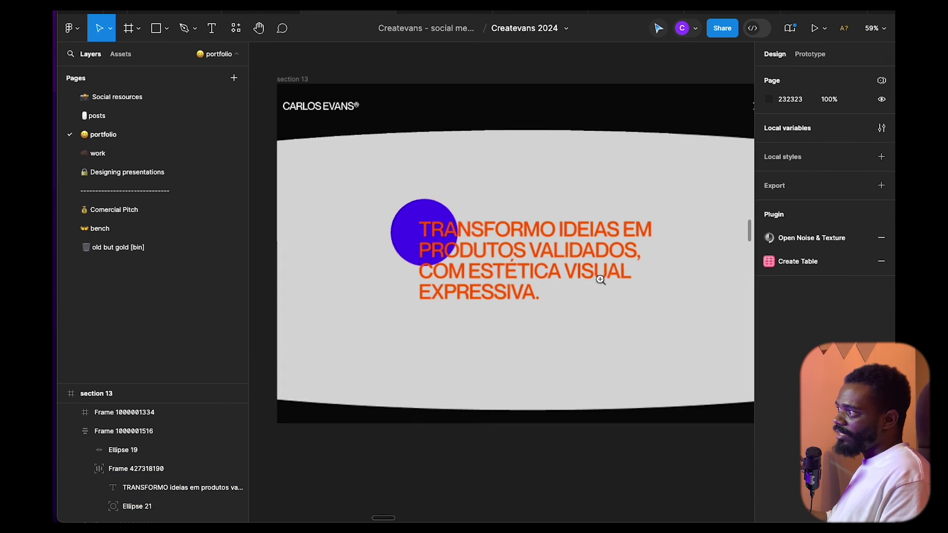
drag(544, 261, 505, 284)
double_click(469, 285)
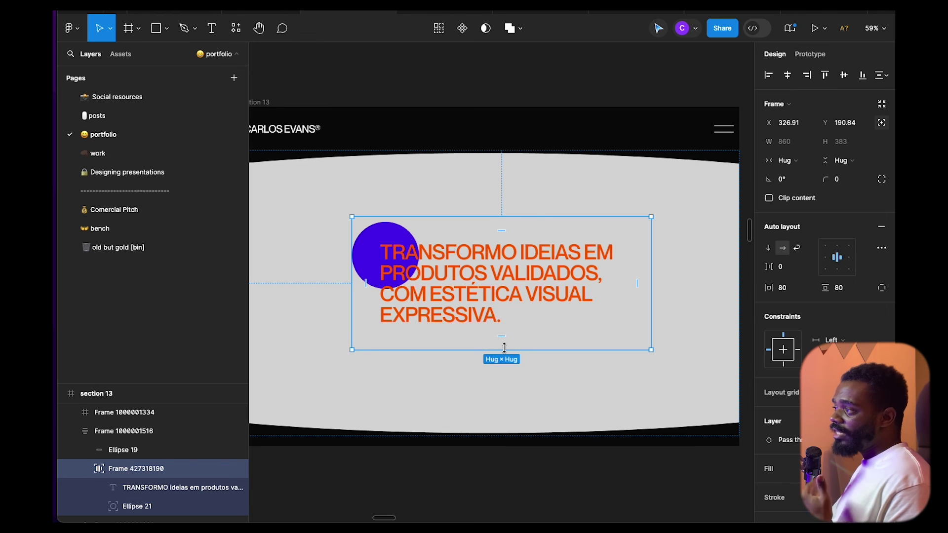
click(388, 247)
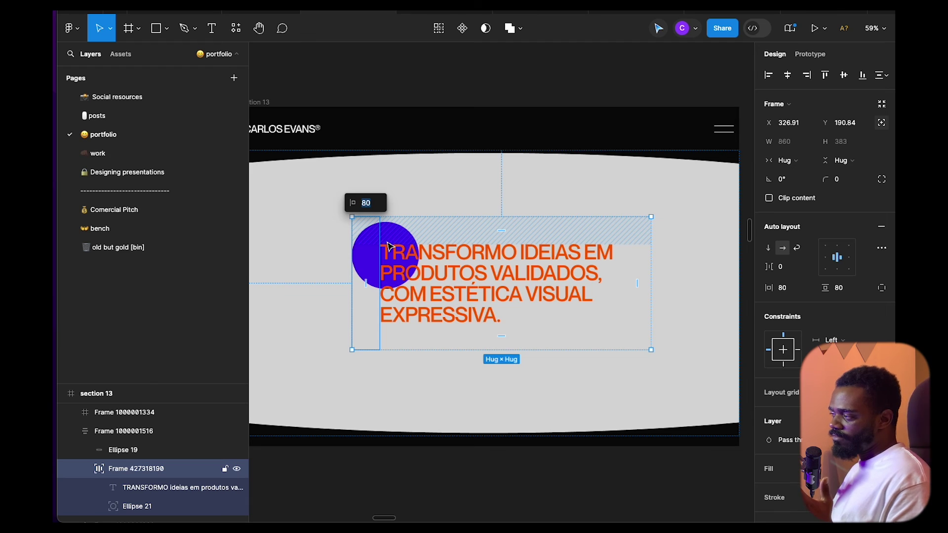
click(487, 298)
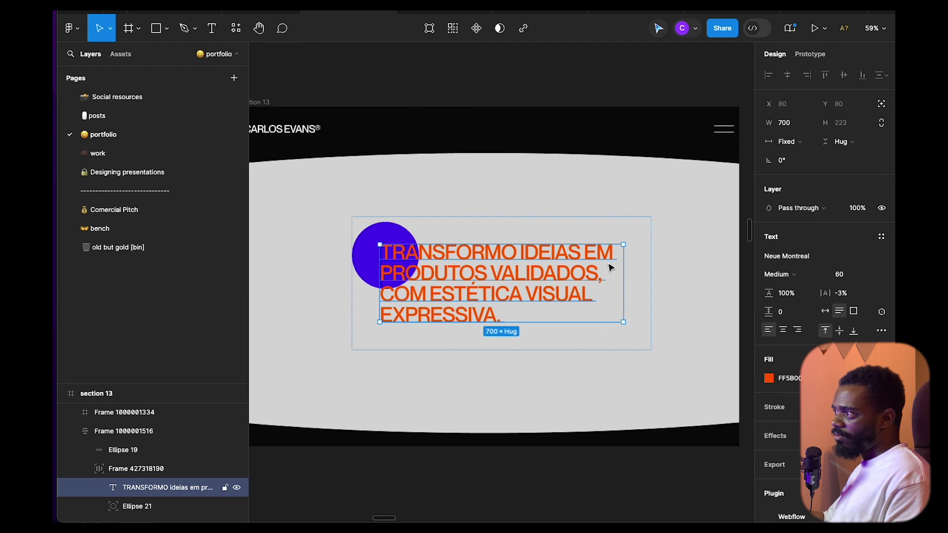
double_click(623, 296)
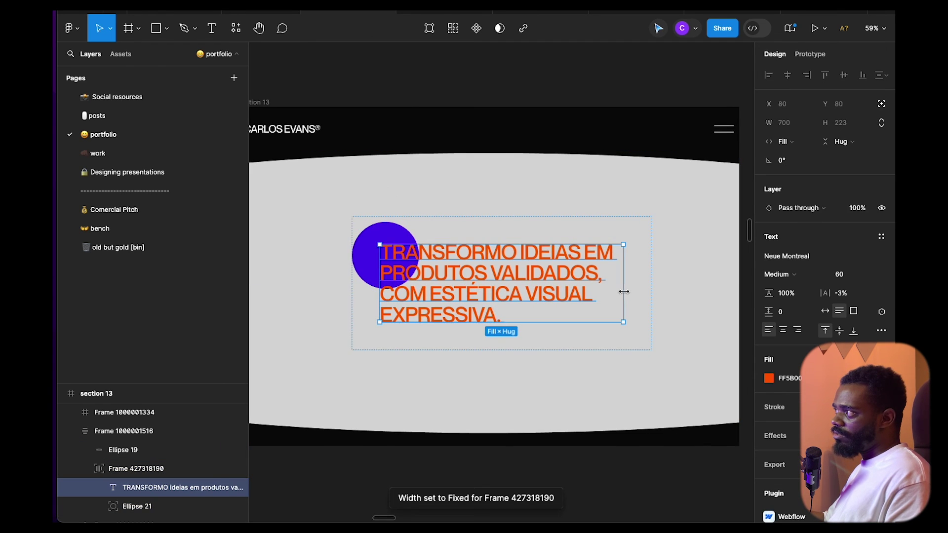
click(645, 301)
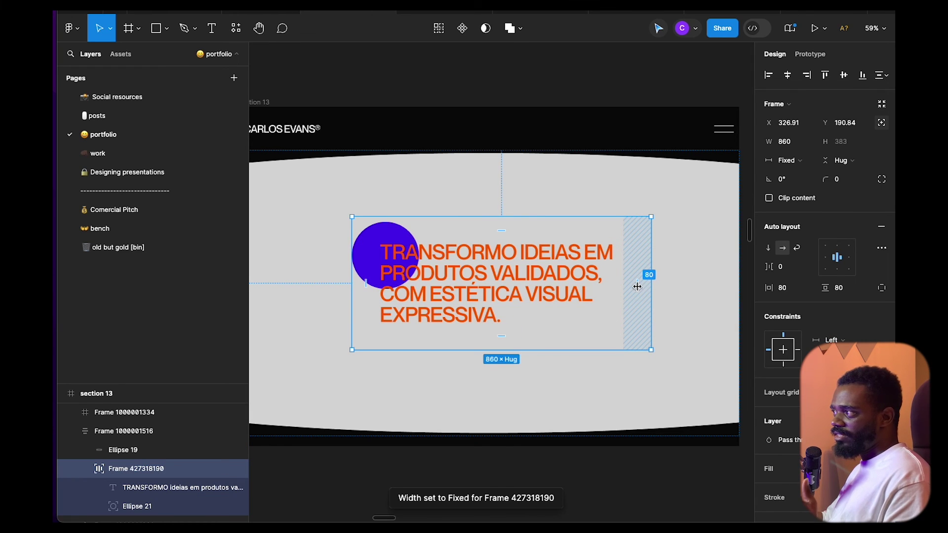
- Try widening the headline frame to 913, and undo the resize
drag(617, 306, 666, 306)
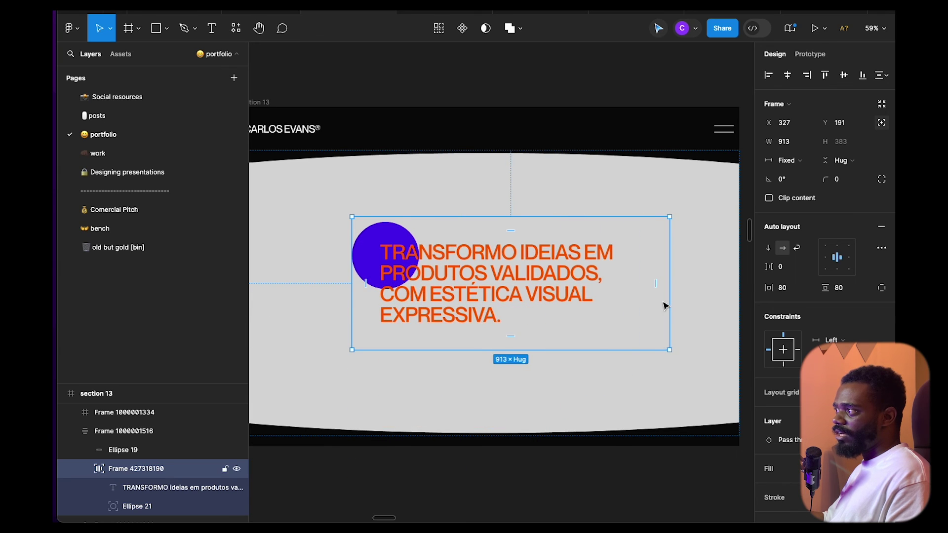
scroll(664, 305, down, 4)
key(ctrl+z)
click(647, 354)
drag(647, 355, 533, 344)
click(557, 439)
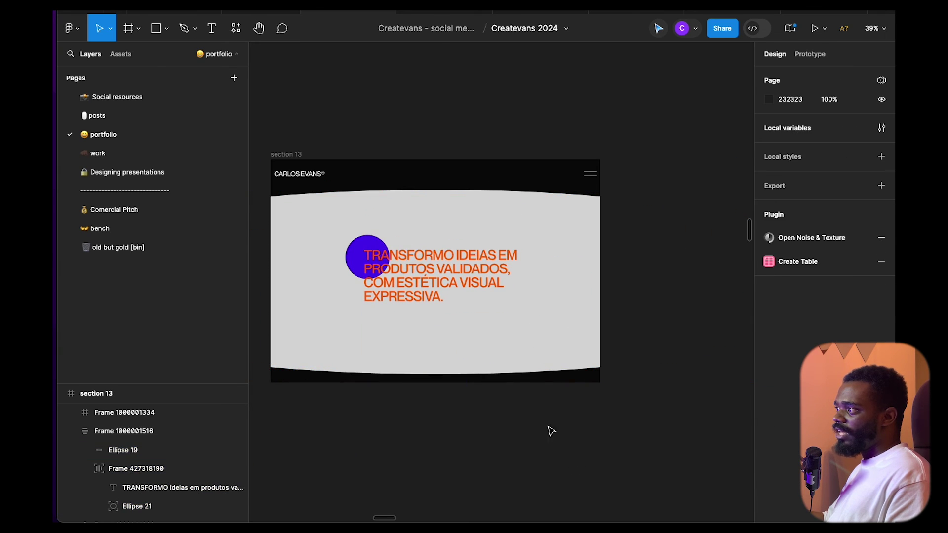
- Add auto layout to the whole section 13 frame
click(514, 353)
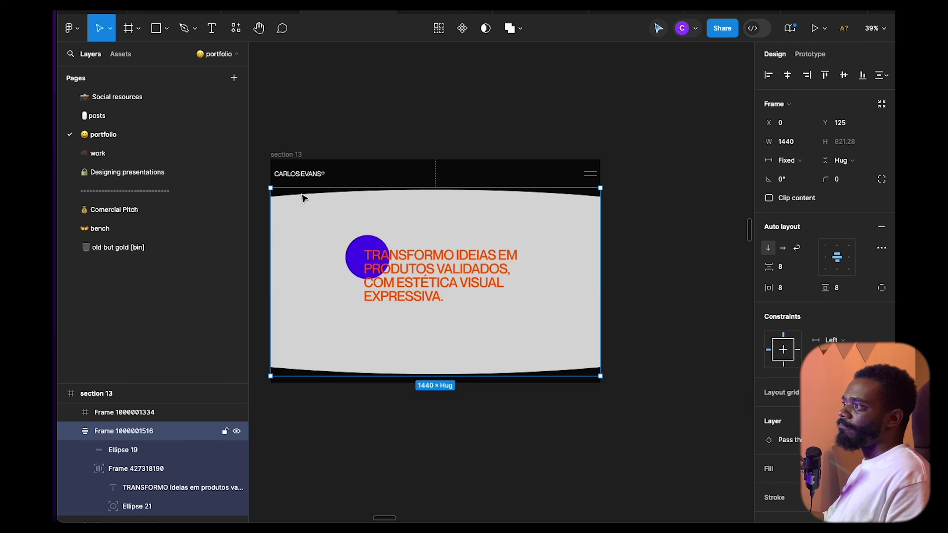
click(301, 156)
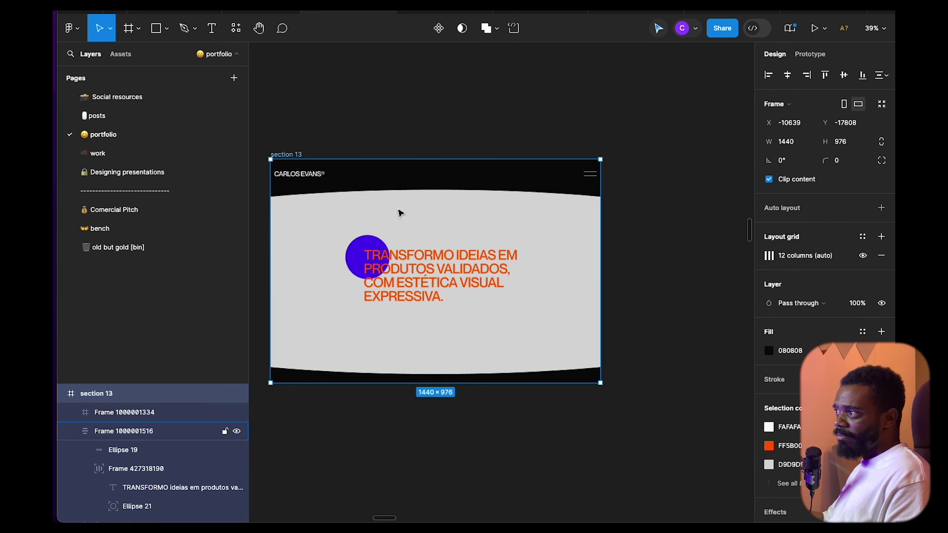
key(shift+a)
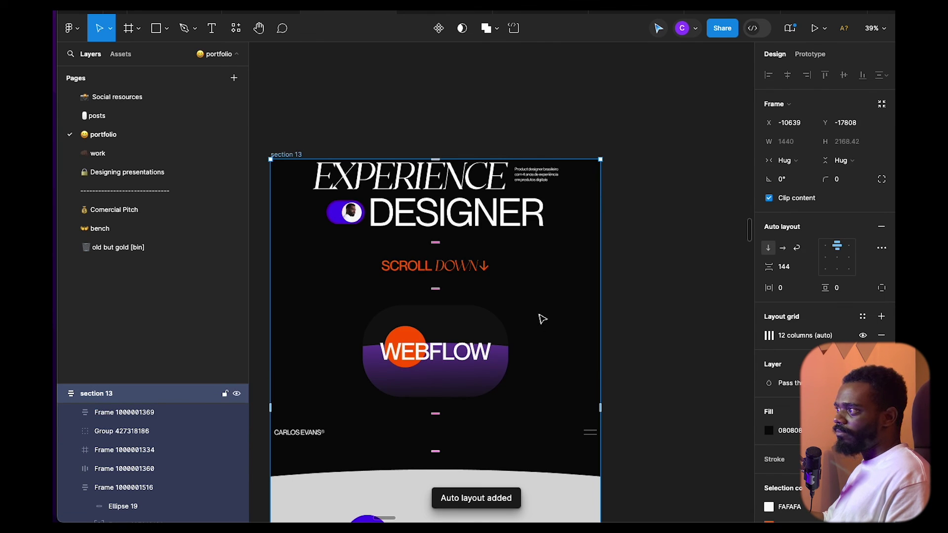
- Delete the EXPERIENCE DESIGNER heading, the WEBFLOW frame and the SCROLL DOWN group from section 13
scroll(562, 213, down, 2)
click(563, 212)
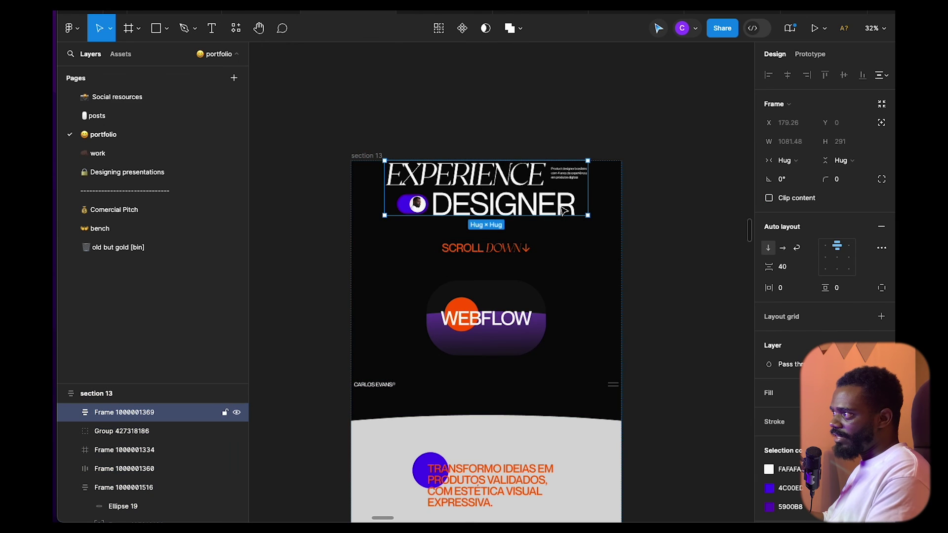
key(Delete)
click(523, 180)
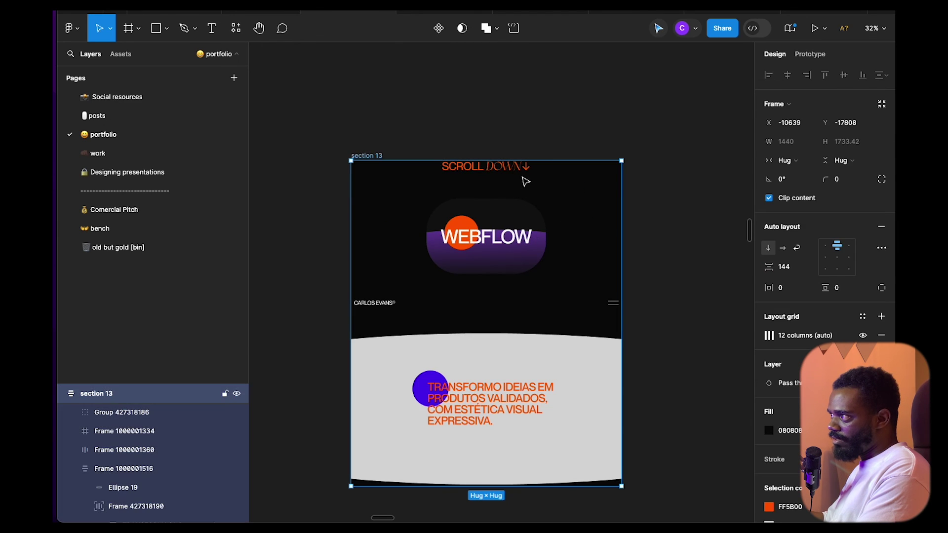
double_click(529, 247)
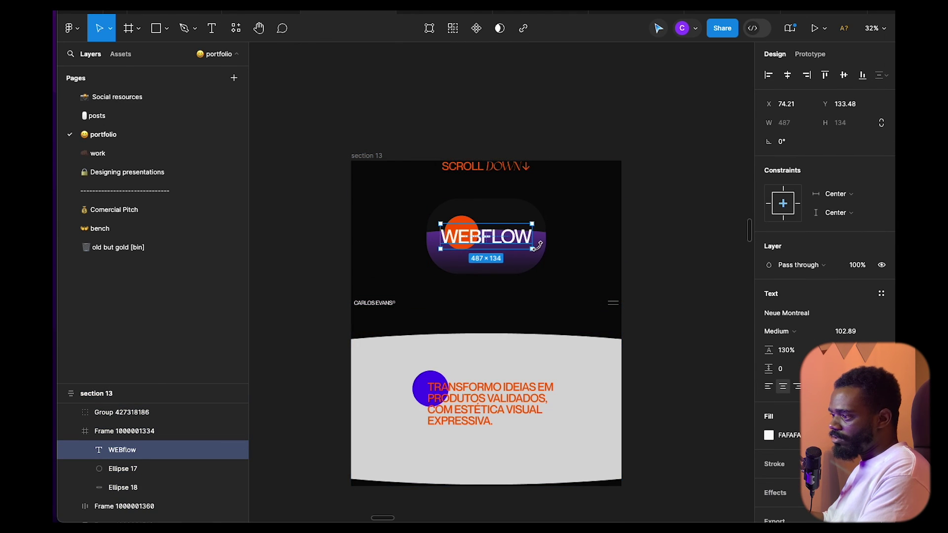
key(Escape)
key(Delete)
click(509, 171)
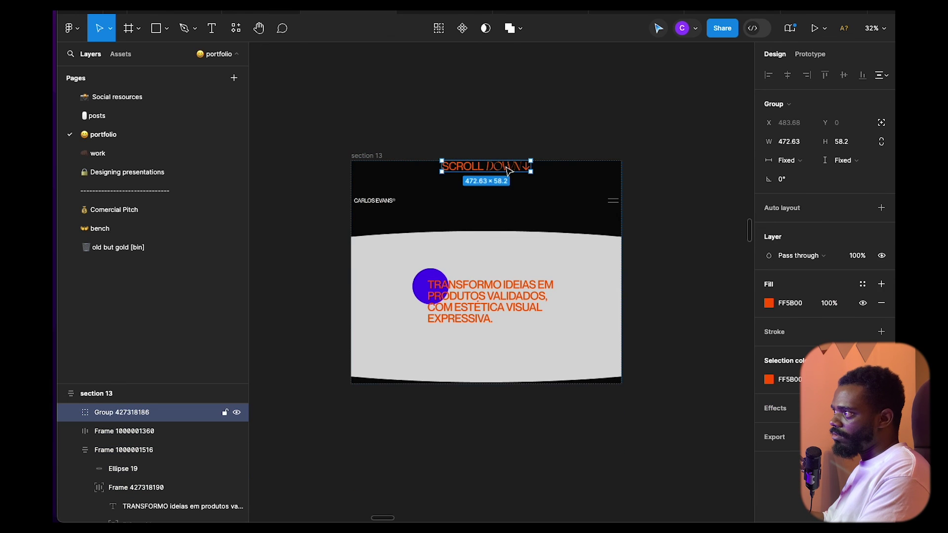
key(Delete)
- Set the vertical padding of section 13's auto layout to 48
scroll(434, 198, up, 5)
scroll(375, 232, up, 2)
scroll(378, 217, down, 2)
click(269, 134)
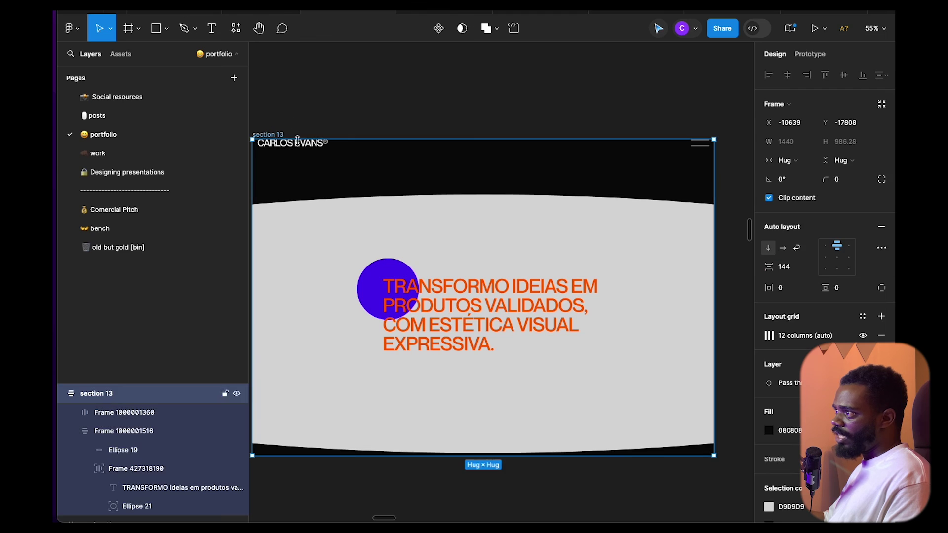
click(832, 288)
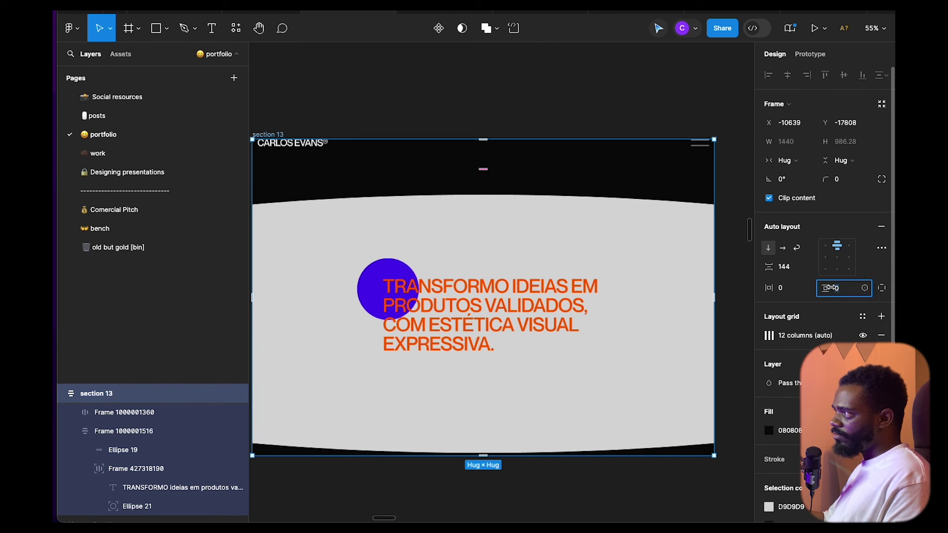
drag(835, 288, 858, 288)
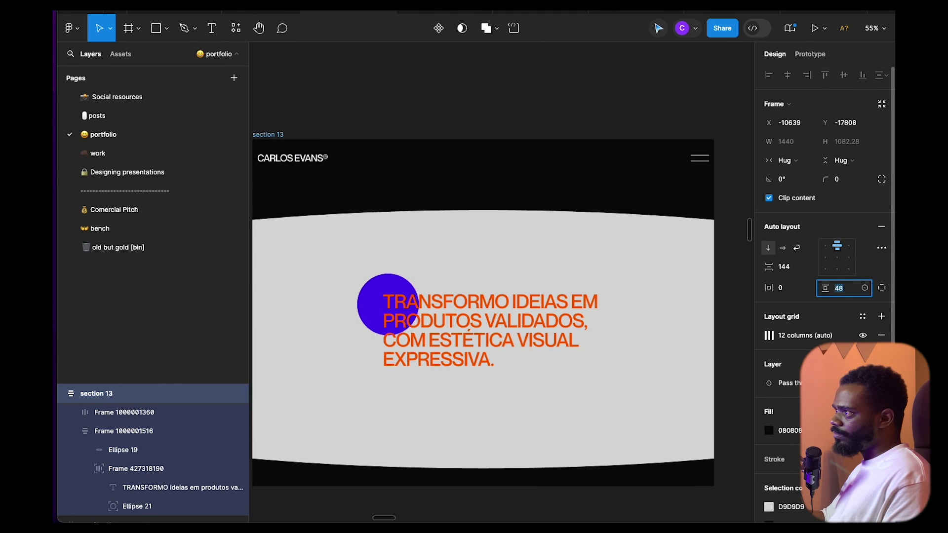
- Set the width of the hero content frame holding the grey ellipse and headline to Fill container
scroll(646, 339, down, 2)
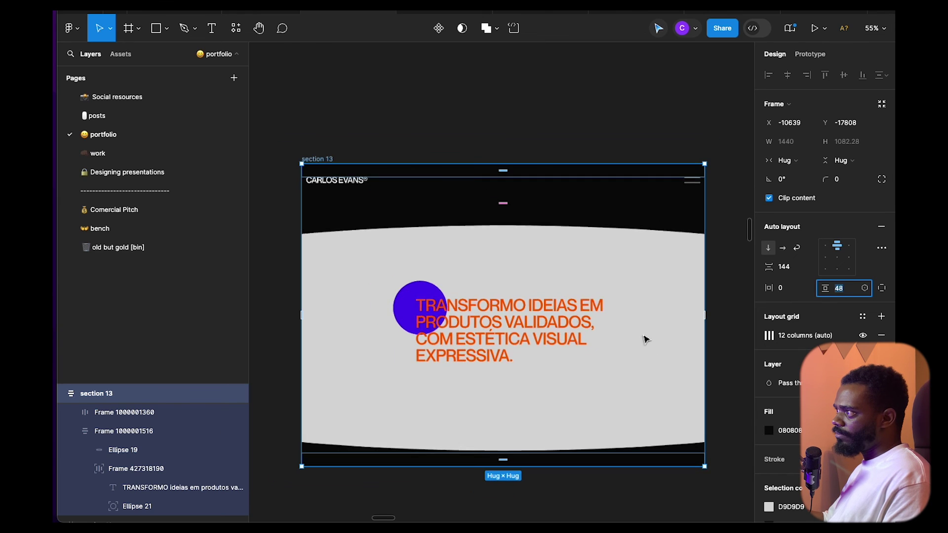
drag(645, 327, 623, 297)
click(626, 324)
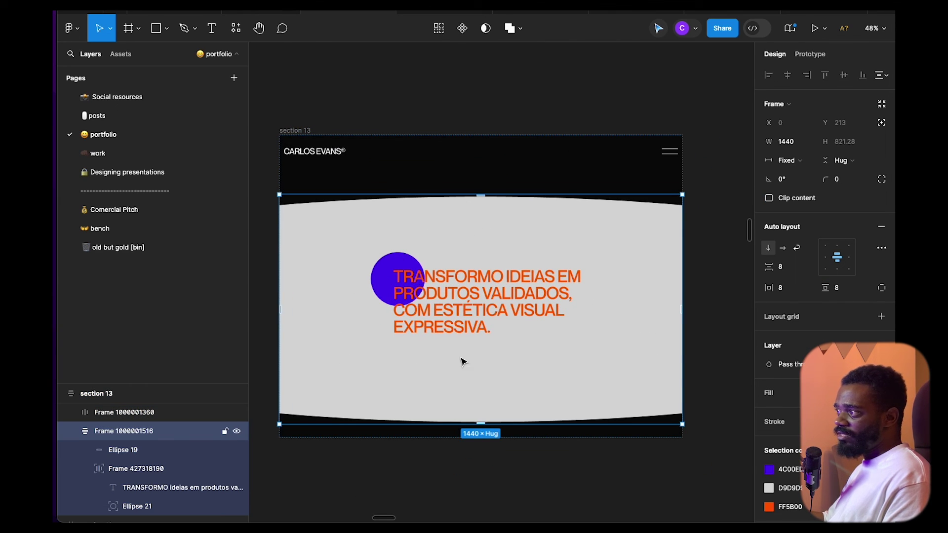
click(787, 160)
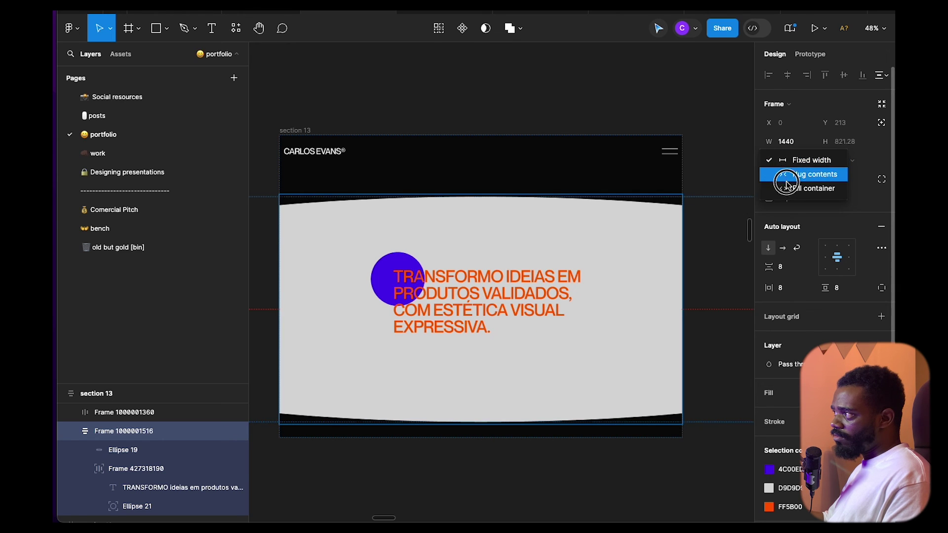
click(789, 186)
scroll(469, 301, down, 3)
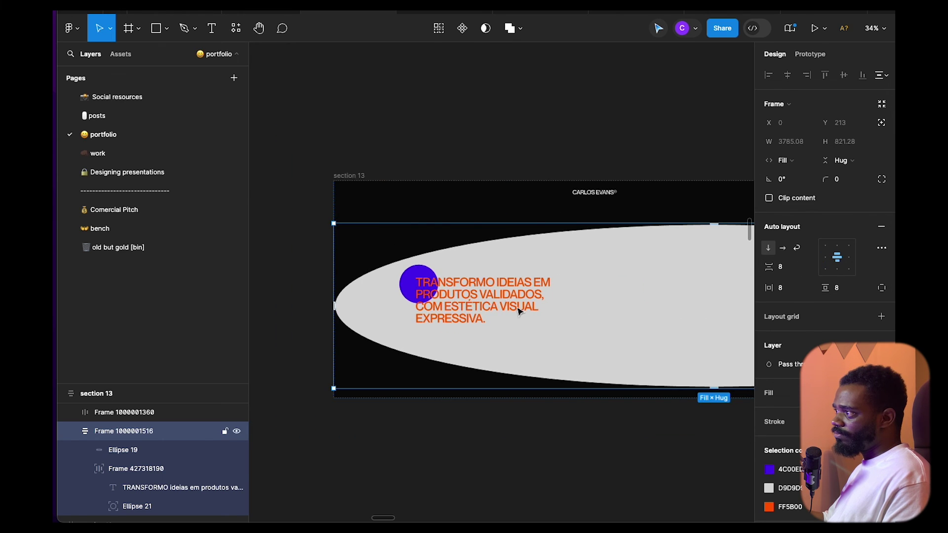
drag(547, 369, 411, 347)
click(459, 409)
scroll(407, 294, down, 2)
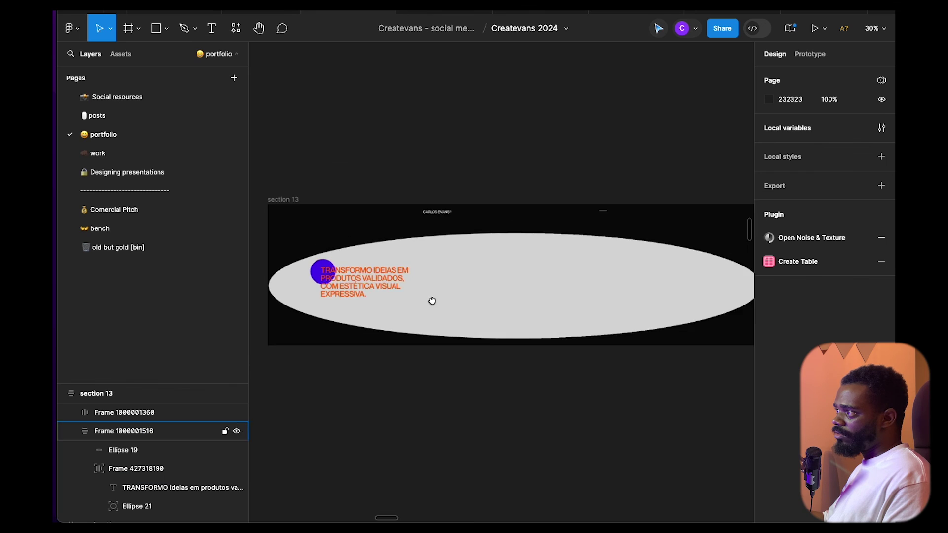
drag(426, 301, 523, 303)
scroll(502, 301, down, 2)
drag(572, 324, 527, 328)
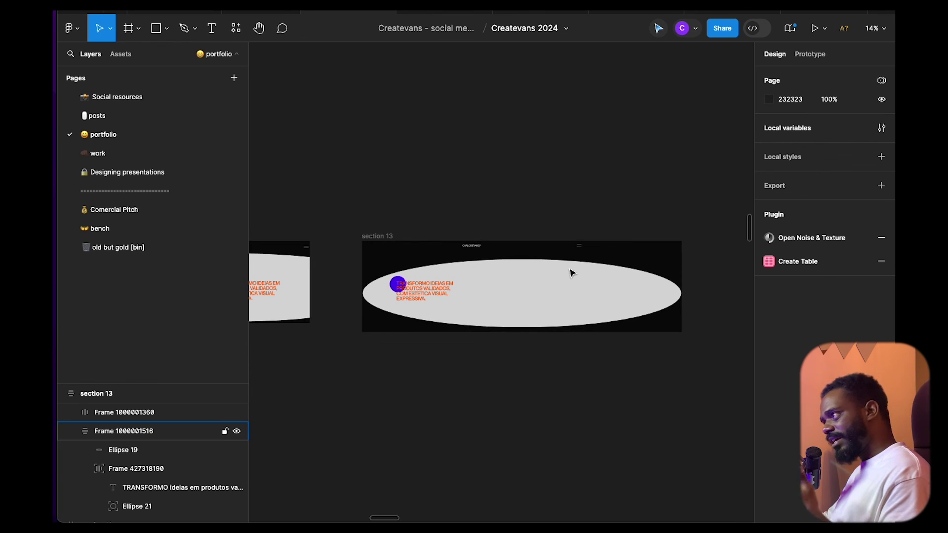
- Shrink section 13 back to a fixed width of 1440
click(388, 236)
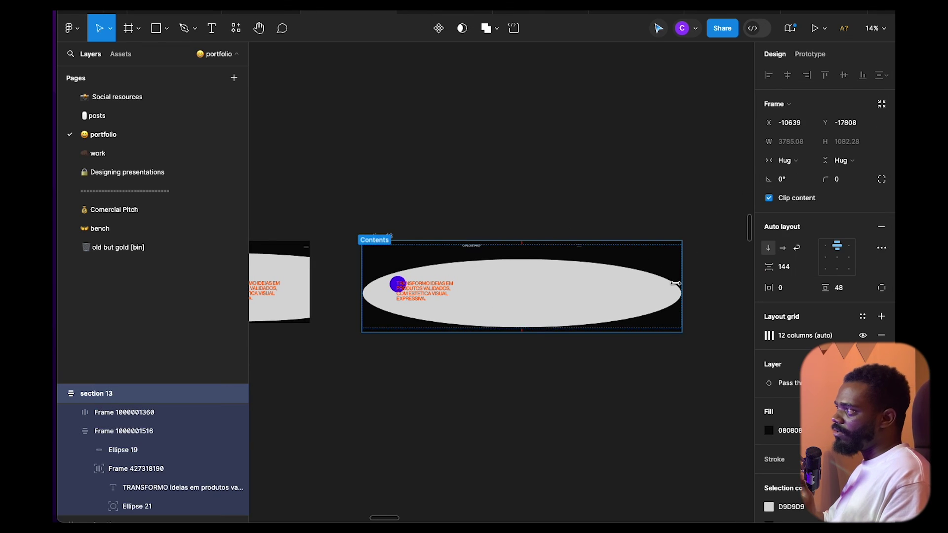
drag(682, 299, 488, 296)
click(795, 142)
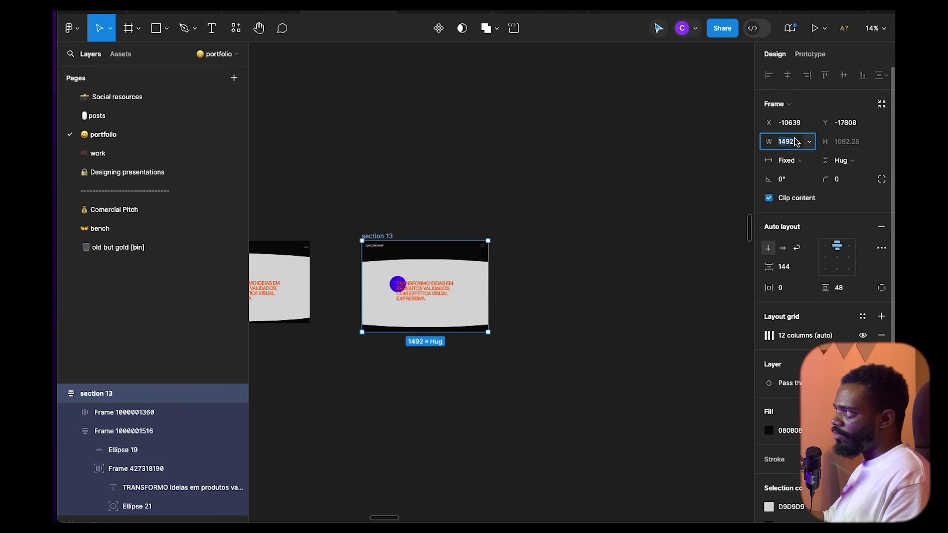
text(140)
key(Return)
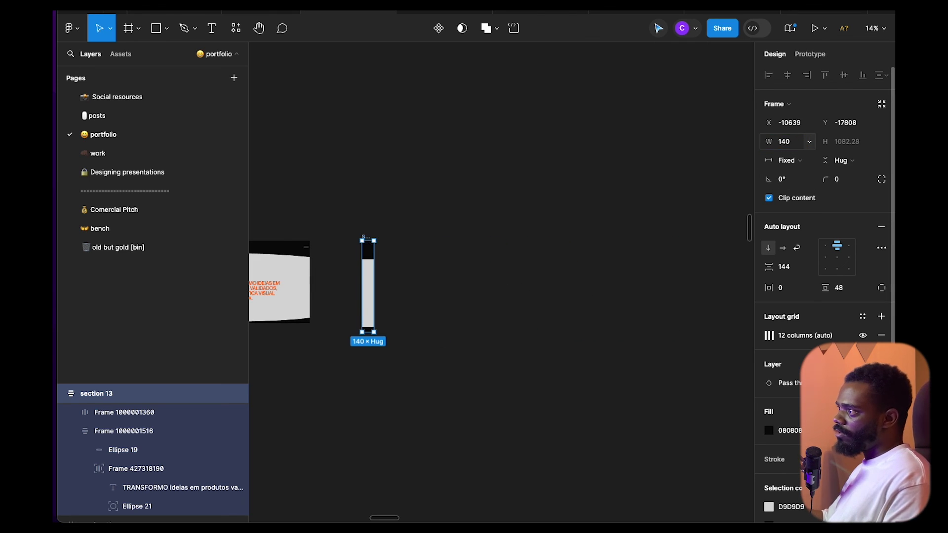
click(791, 142)
text(144)
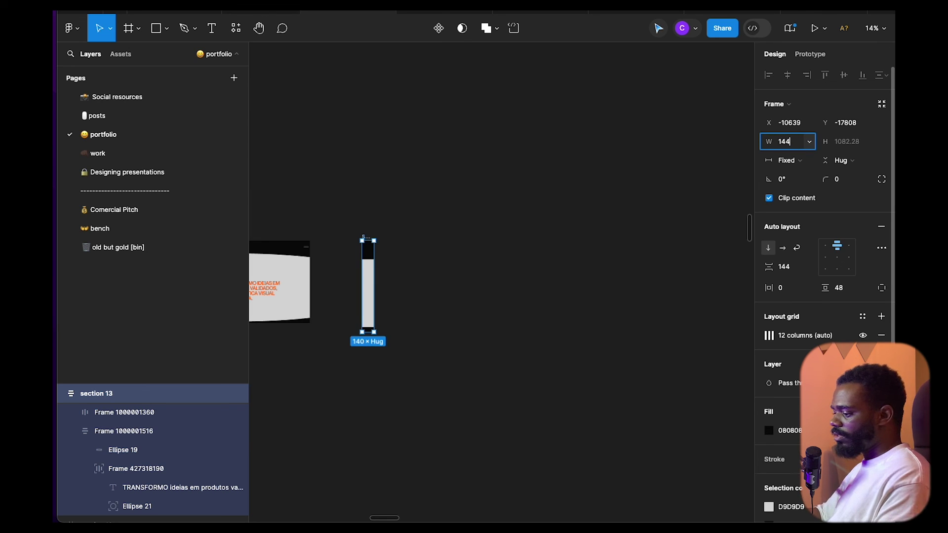
key(Return)
- Select the headline's auto layout frame and set its width to Hug contents
scroll(435, 294, up, 3)
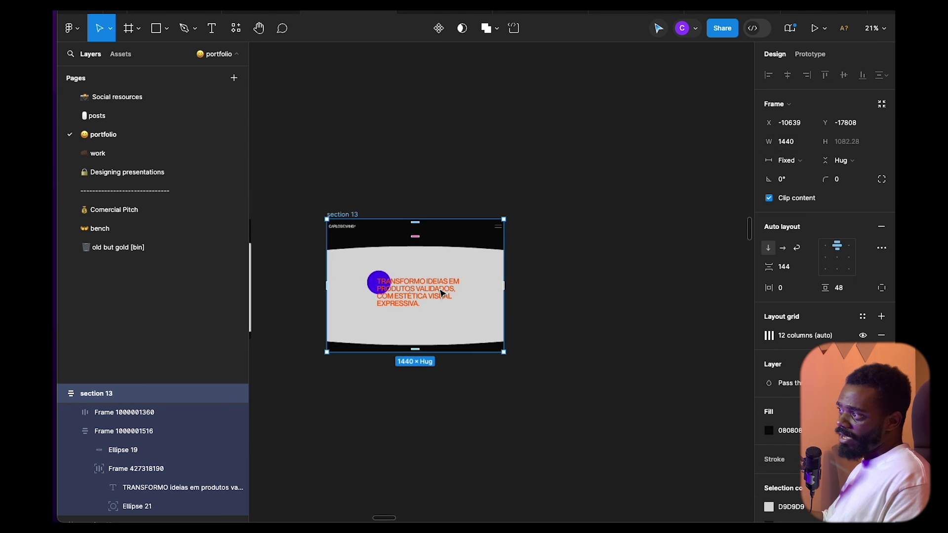
drag(432, 293, 502, 283)
scroll(501, 283, up, 5)
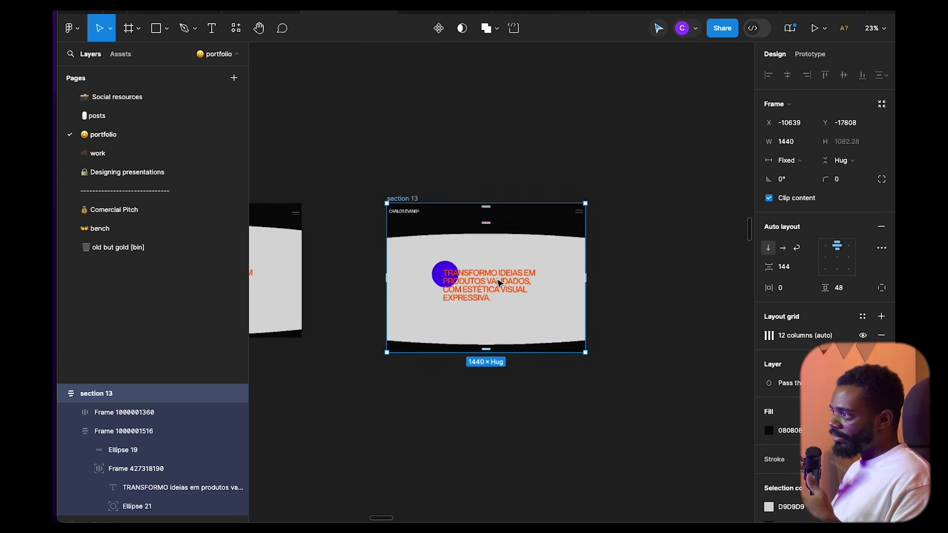
super+click(565, 324)
key(shift+Return)
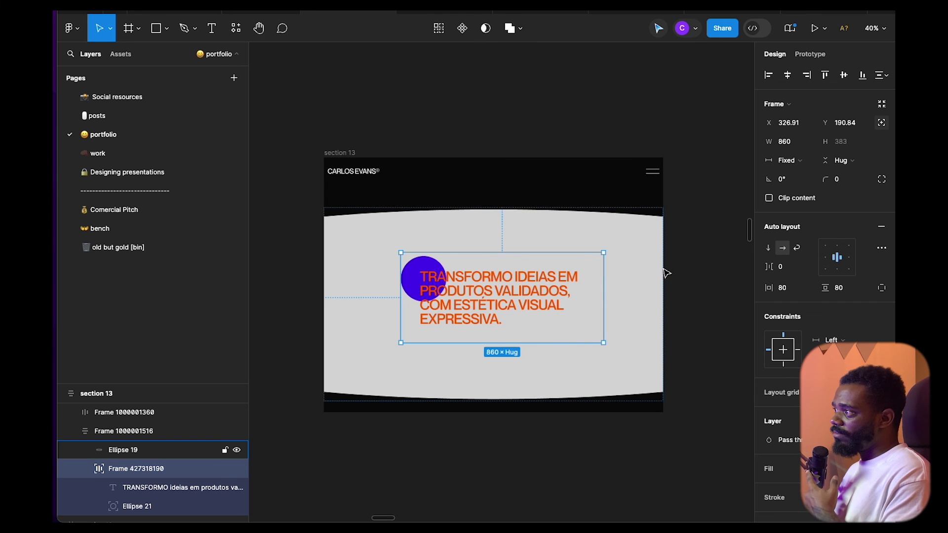
click(811, 162)
click(807, 171)
click(668, 286)
- Collapse the headline frame's layers, select the frame and open its bottom padding for editing
double_click(553, 324)
click(117, 450)
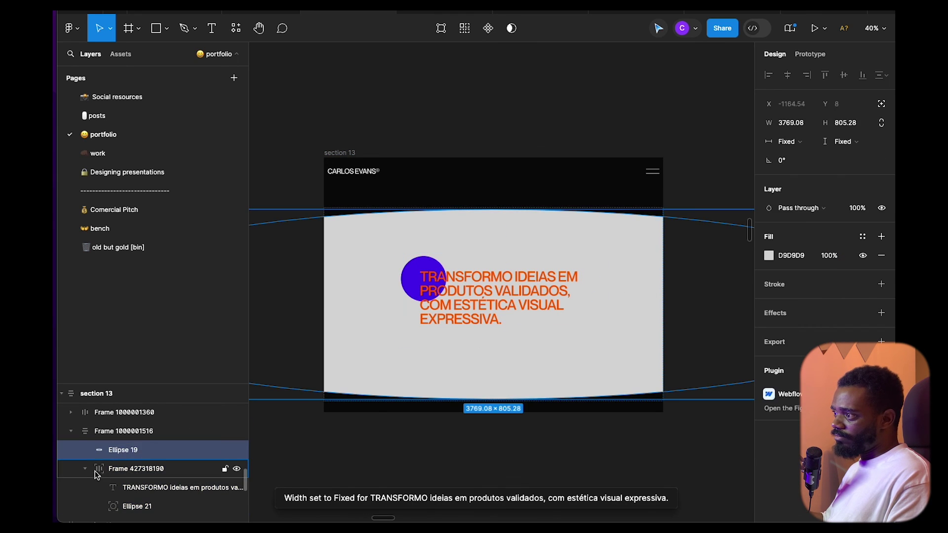
click(88, 475)
click(138, 469)
click(473, 388)
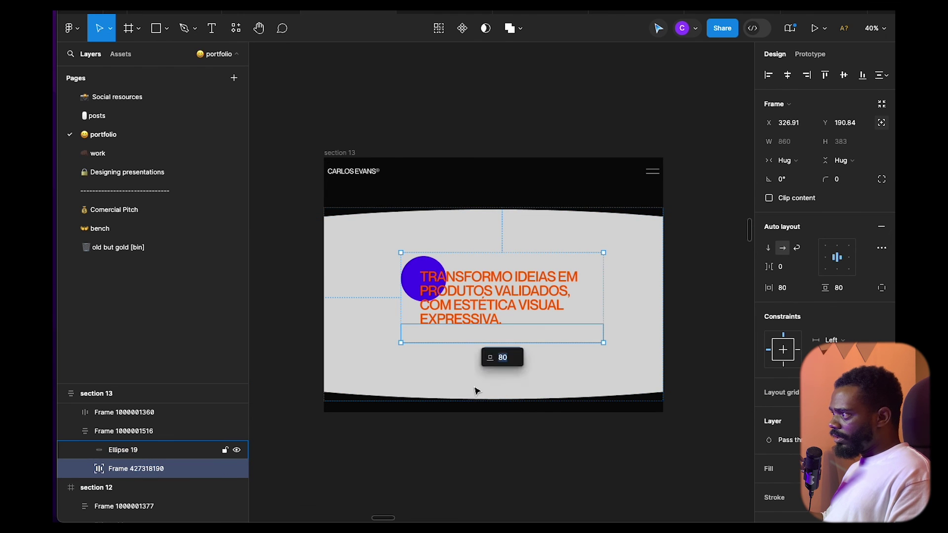
click(500, 307)
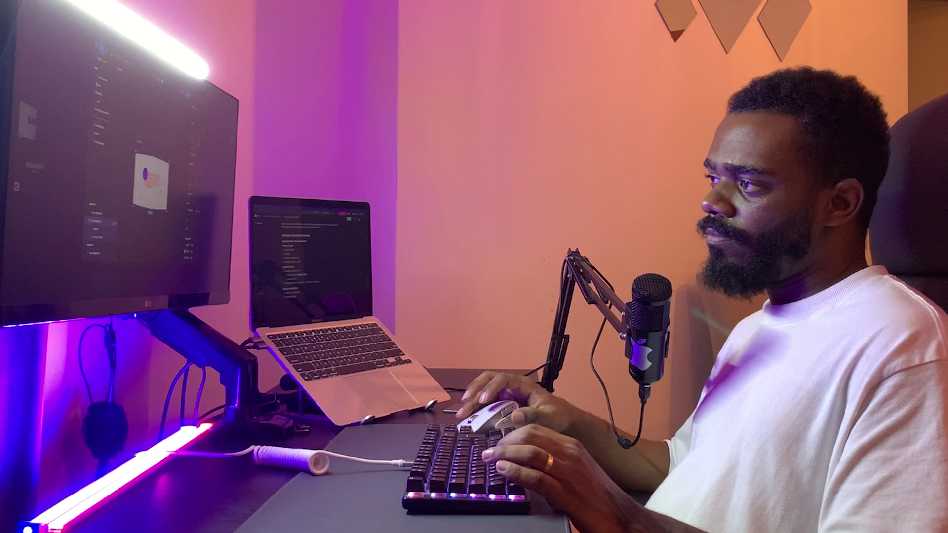